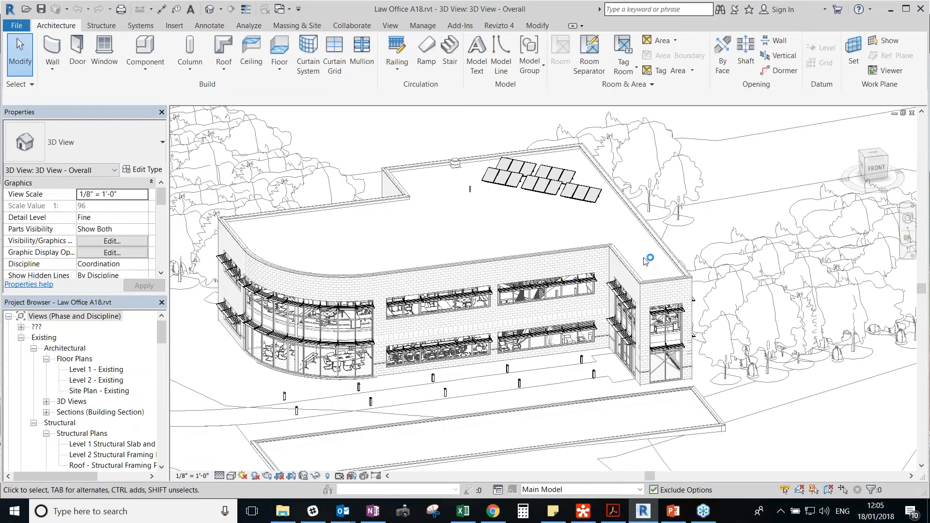
- Move the Revizto tutorials spreadsheet from the second monitor and maximize it over the Revit model
mouse_move(595, 522)
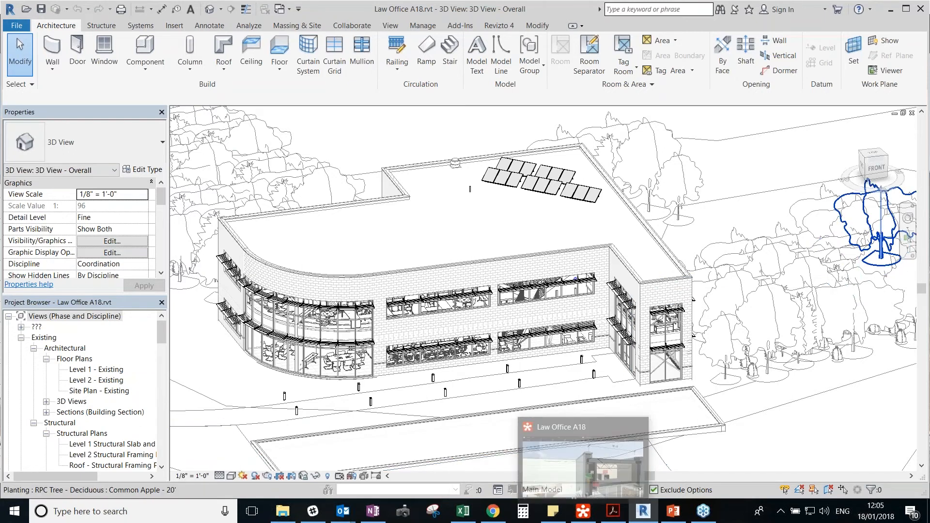
key("alt+Tab")
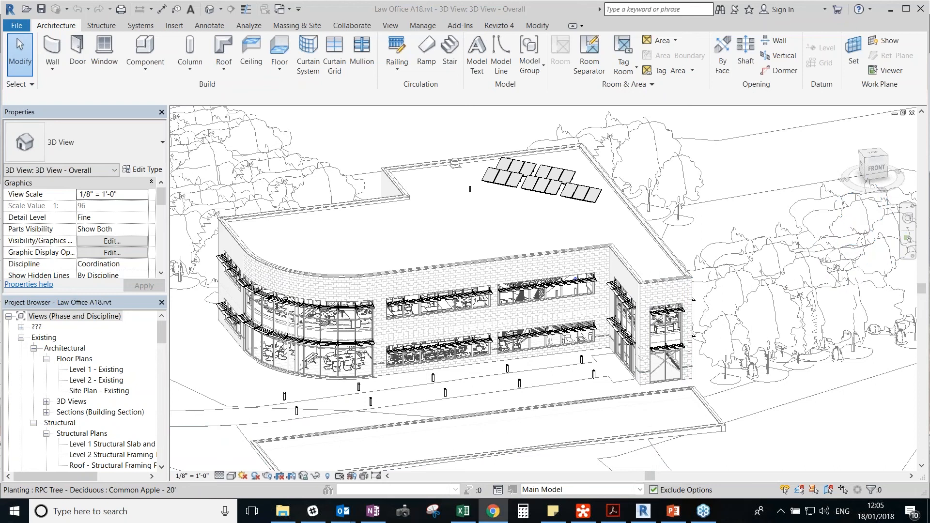
left_click_drag(929, 14, 775, 0)
scroll(140, 256, "down", 4)
scroll(140, 257, "down", 1)
scroll(187, 277, "up", 5)
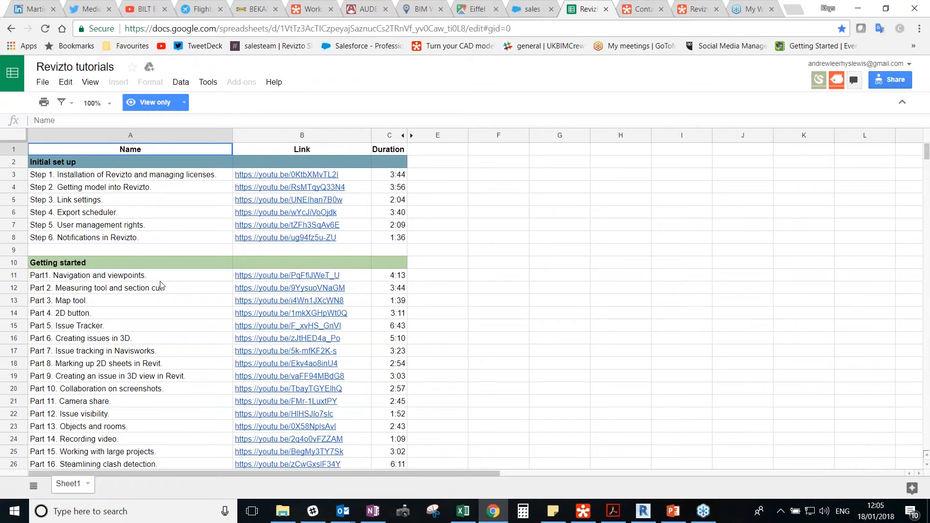
- Open the B12 link to the 'Part 2. Measuring tool and section cut' YouTube video
scroll(188, 290, "down", 2)
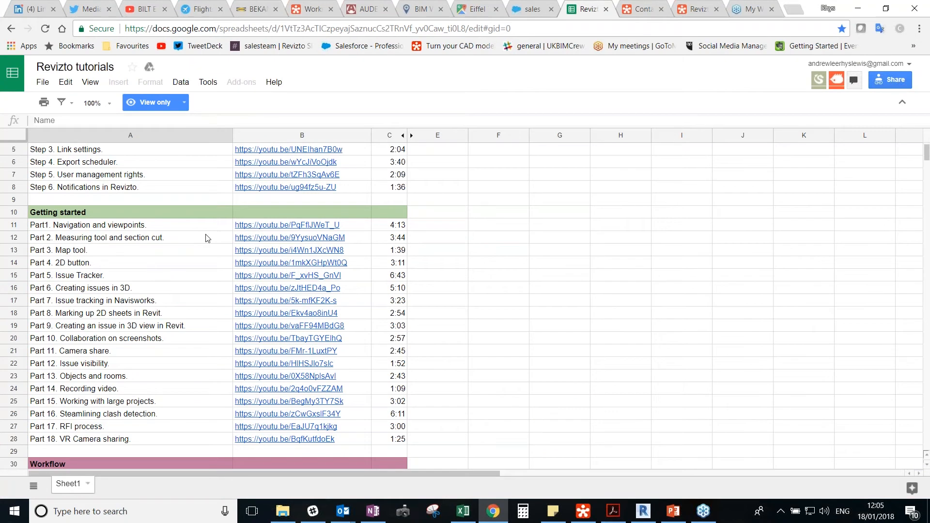
mouse_move(252, 239)
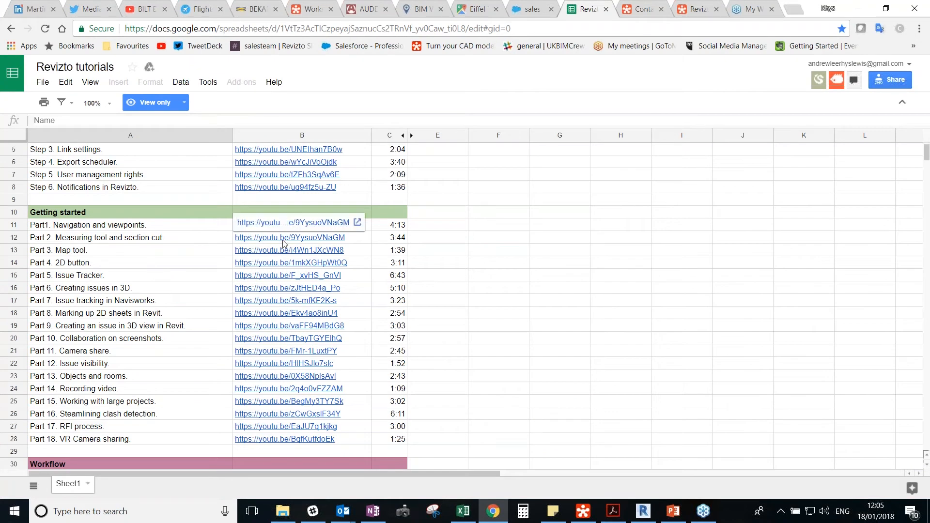
left_click(293, 222)
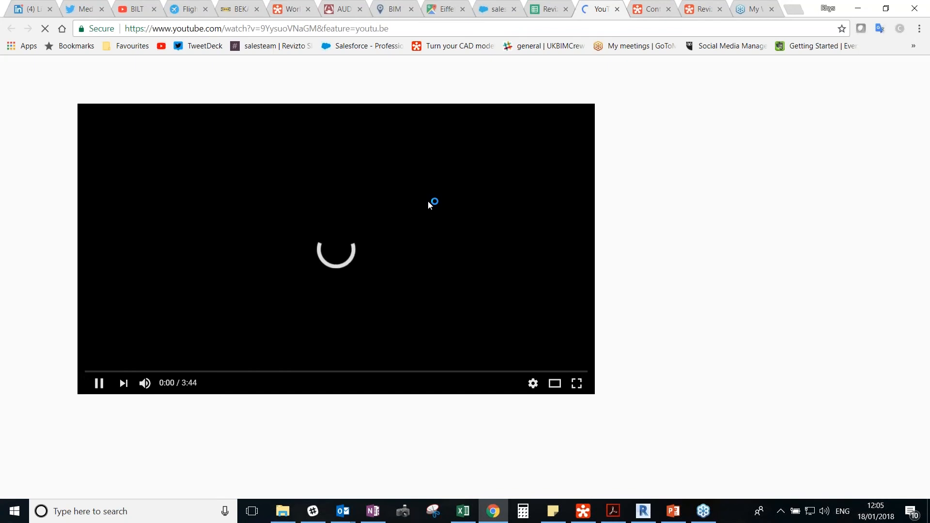
- Preview the Part 2 video around 0:31 and 1:39, then close it and show the Contact us page
left_click(151, 371)
left_click(303, 372)
left_click(95, 384)
left_click(102, 385)
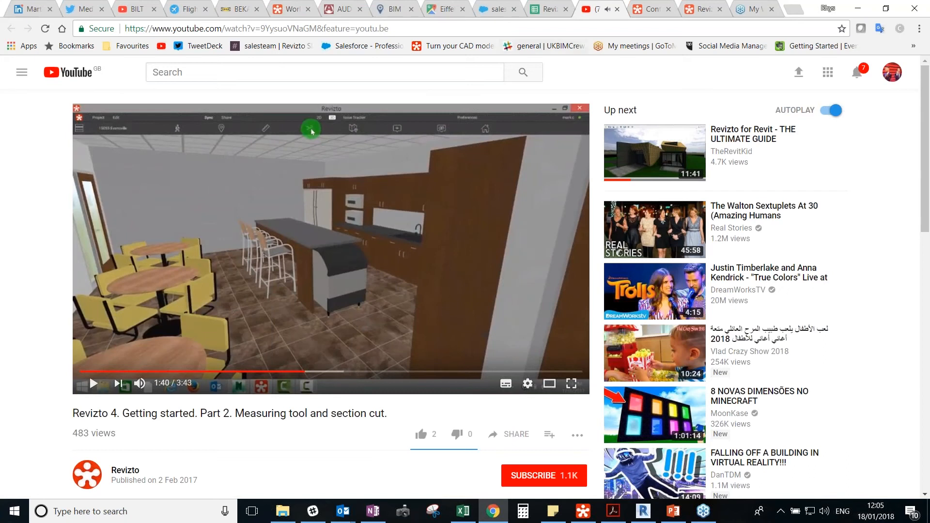
left_click(617, 9)
left_click(601, 10)
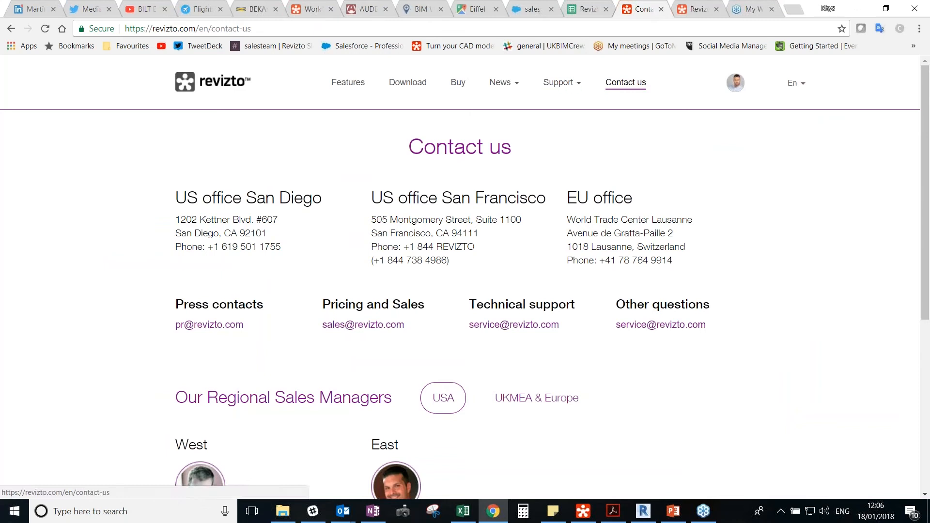
- Open the How to install Revizto page of the Revizto User Manual from Support
left_click(562, 83)
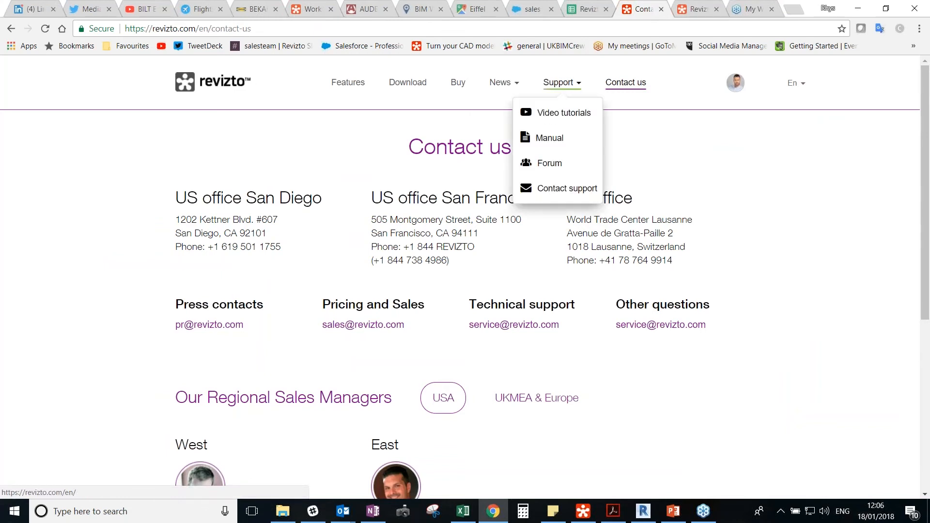
left_click(552, 139)
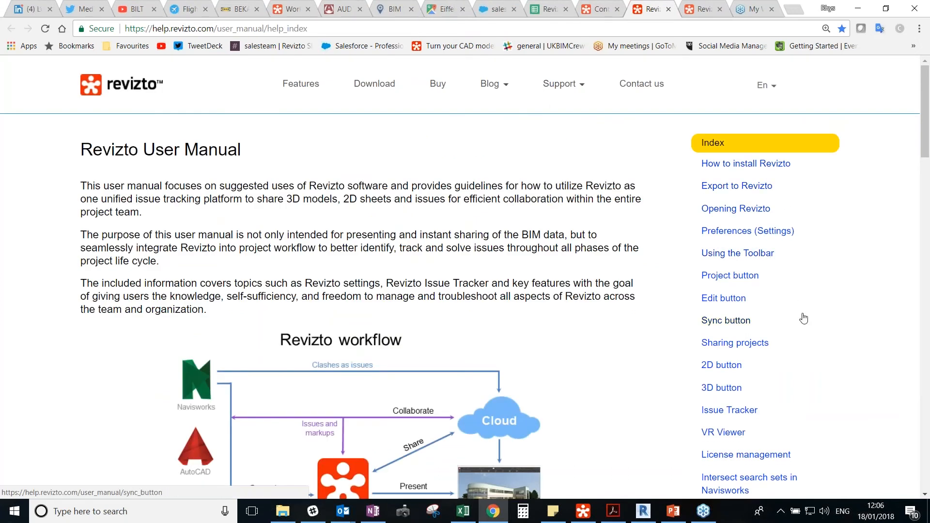
left_click(706, 165)
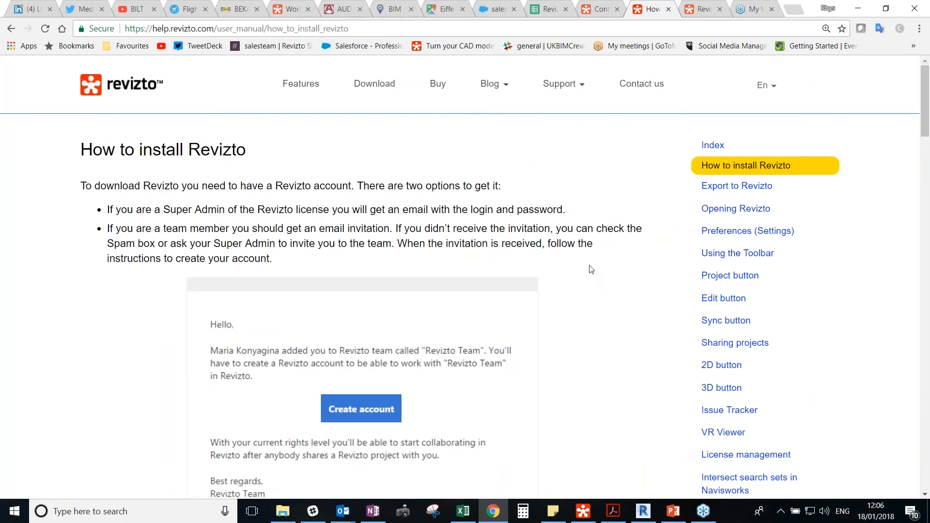
- Read down to the download instructions, then bring the Revizto Law Office A18 window forward
scroll(591, 270, "down", 1)
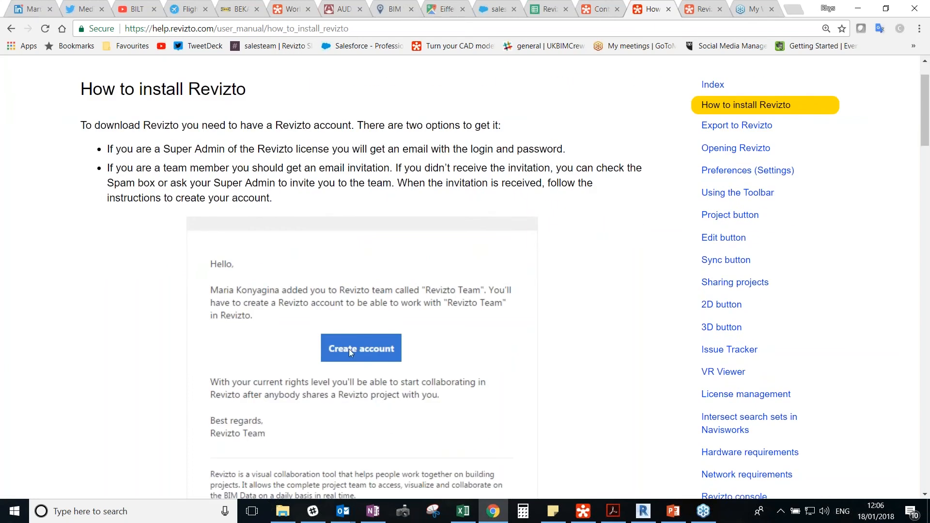
scroll(538, 393, "down", 7)
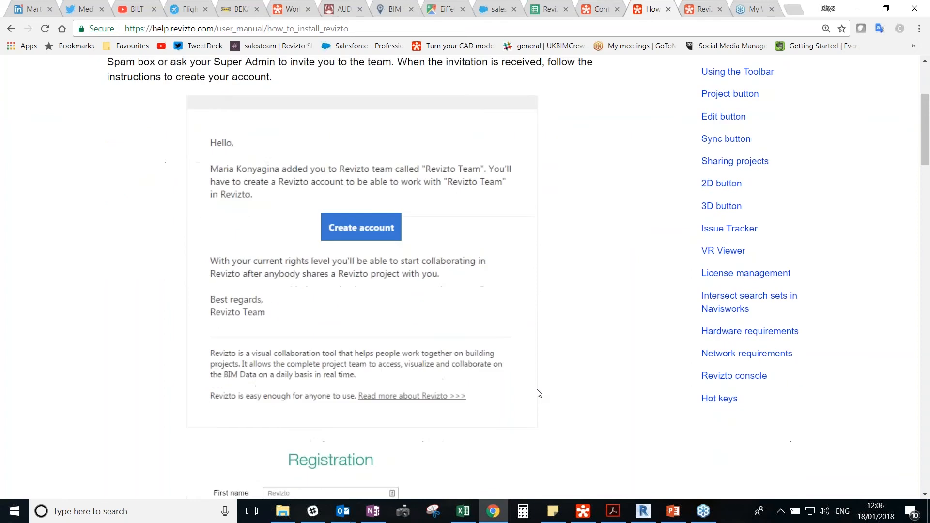
scroll(373, 245, "down", 4)
scroll(506, 277, "down", 7)
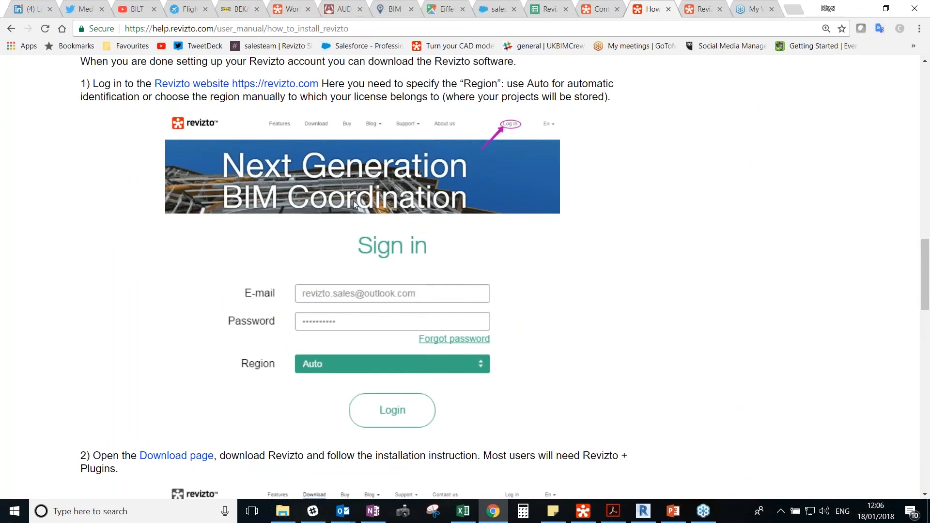
scroll(450, 344, "down", 6)
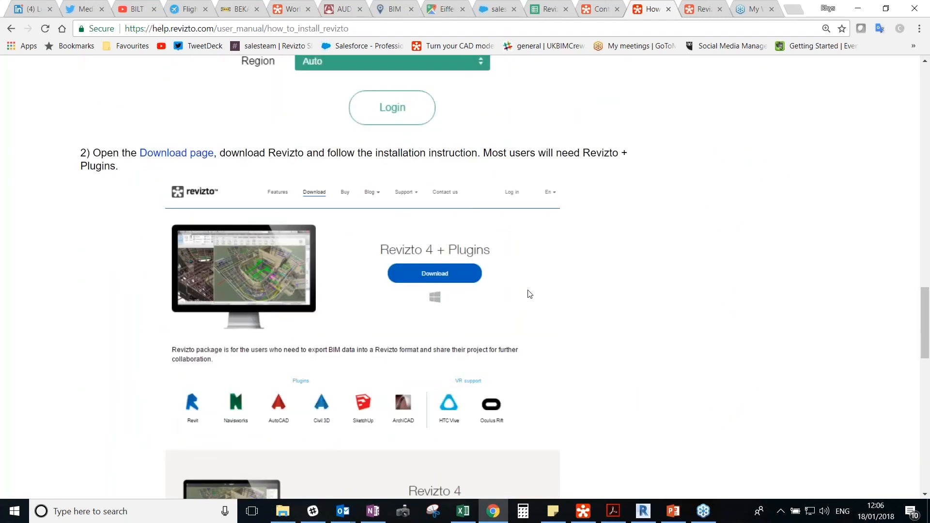
scroll(609, 322, "down", 3)
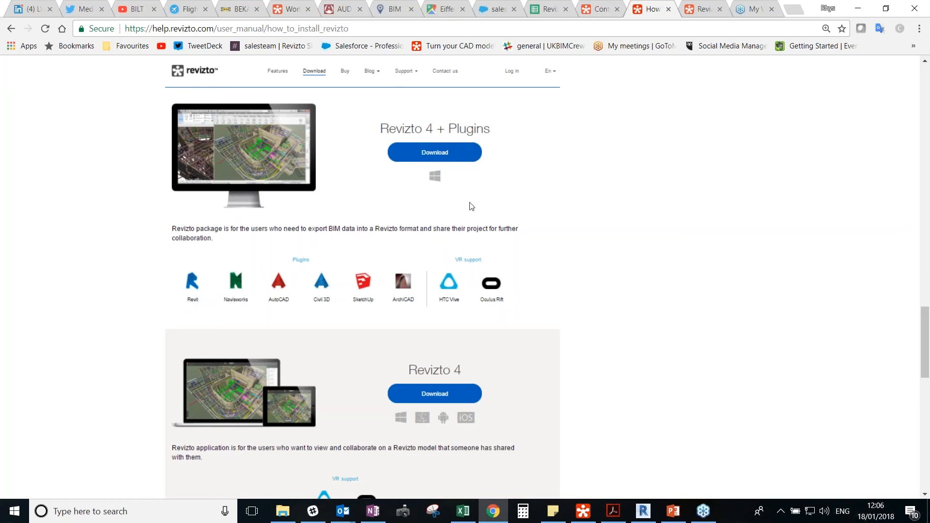
scroll(661, 231, "down", 1)
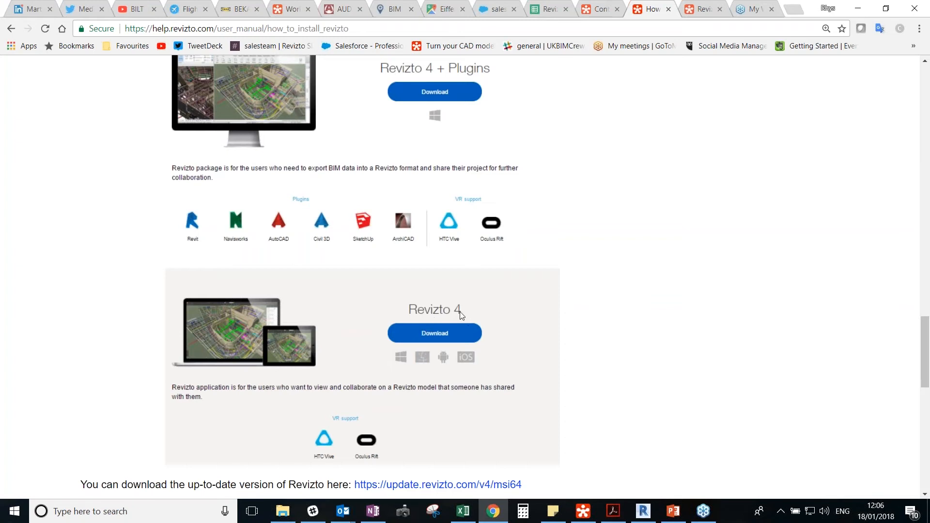
scroll(529, 229, "up", 1)
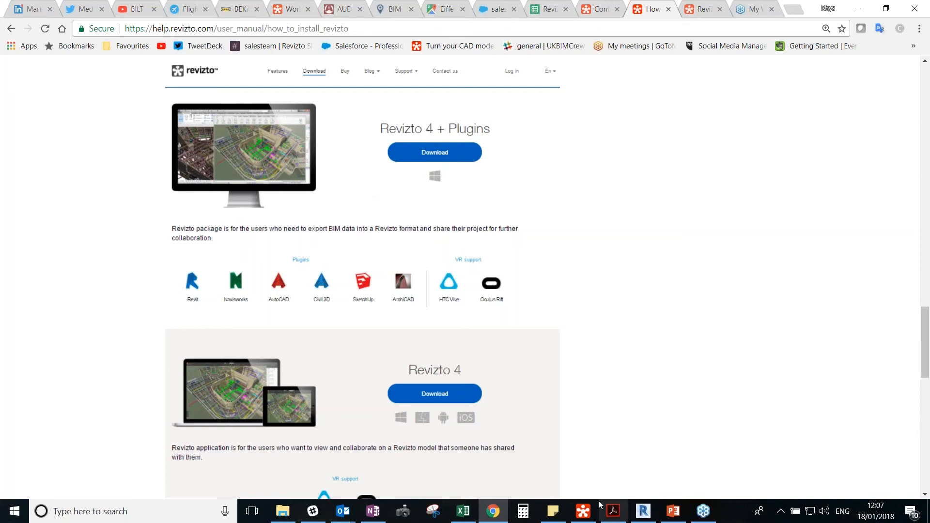
left_click(583, 511)
- Show the Project > Open grid of available projects and browse it
left_click(45, 23)
left_click(55, 57)
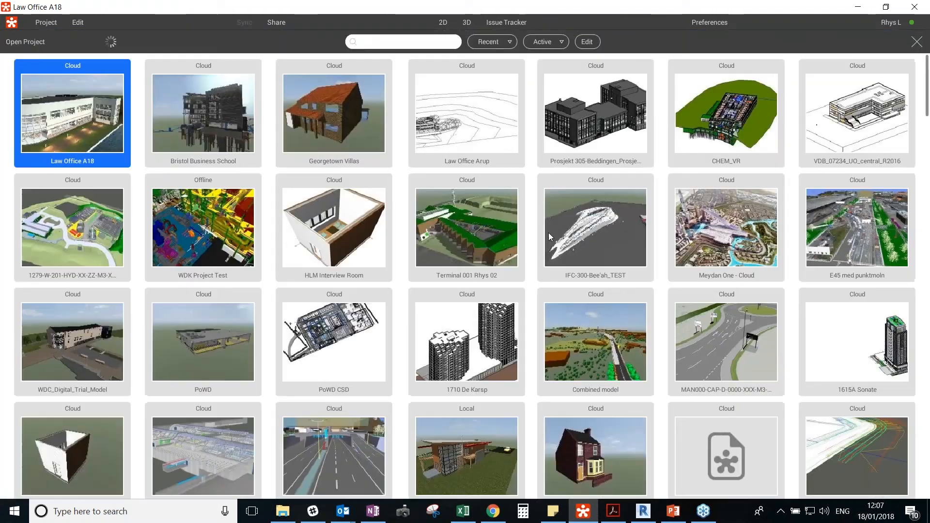
key("super+d")
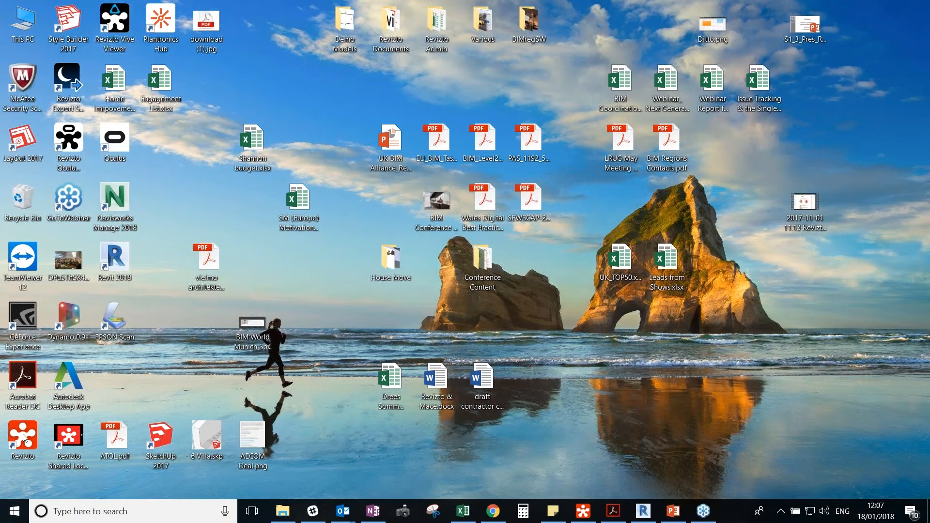
left_click(583, 511)
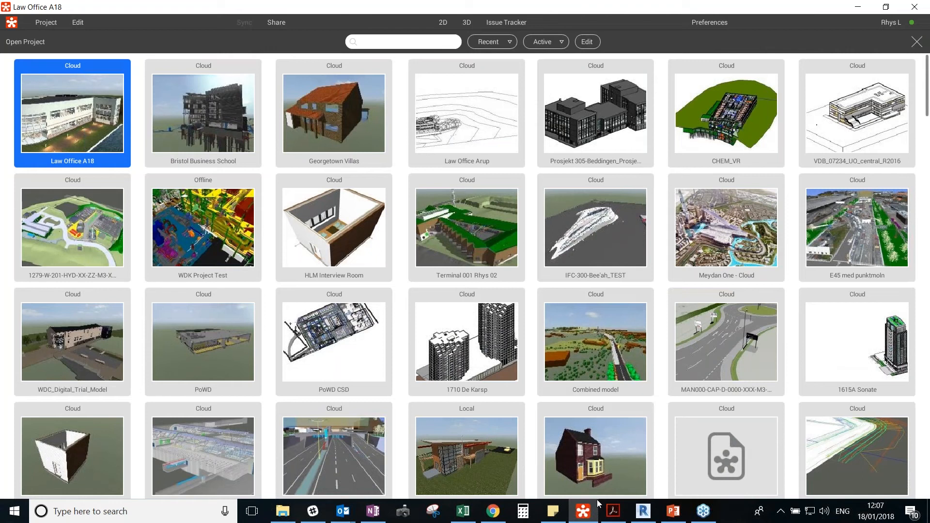
scroll(447, 416, "down", 1)
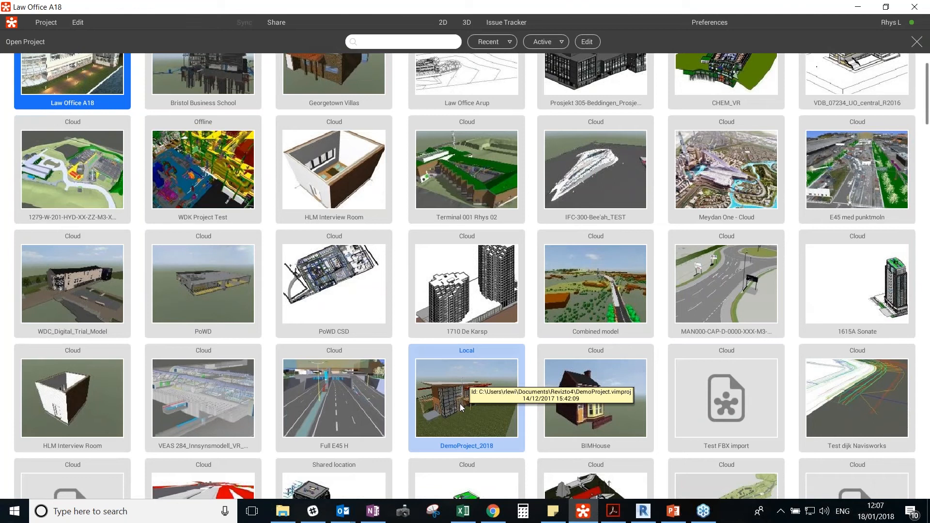
scroll(461, 403, "up", 1)
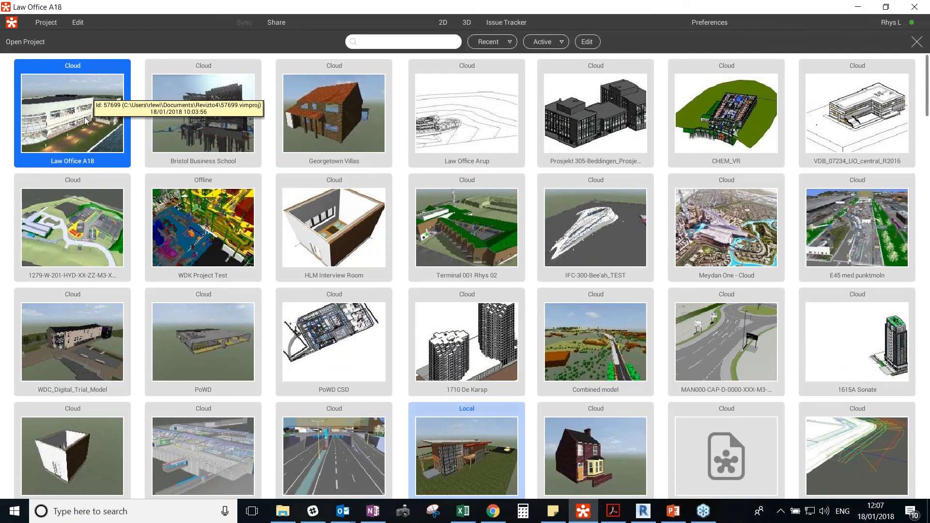
- Minimize Revizto, restore the Revit Law Office model, and show its Revizto 4 tools
left_click(857, 9)
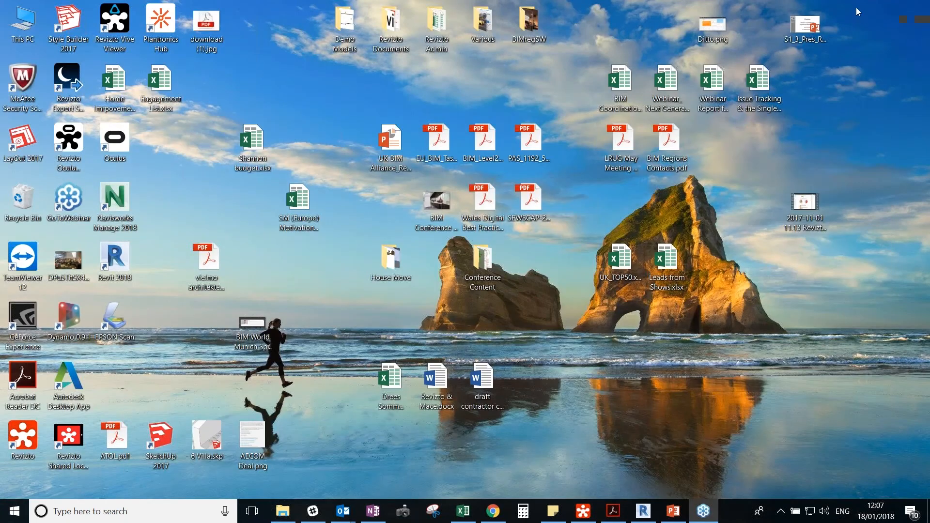
left_click(650, 515)
left_click(504, 25)
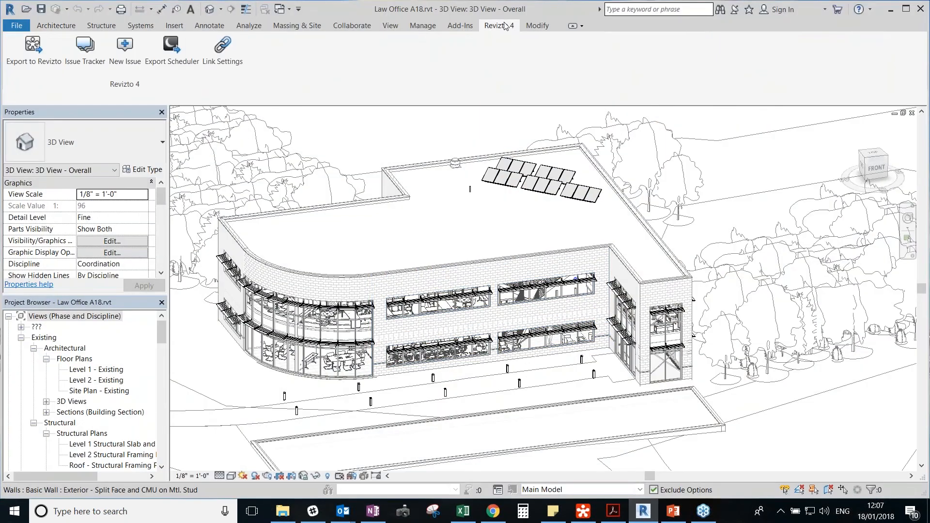
- Show slide 11, the Revizto Workflow diagram, in the Revizto Overview presentation
left_click(673, 511)
scroll(84, 375, "down", 4)
scroll(84, 375, "down", 2)
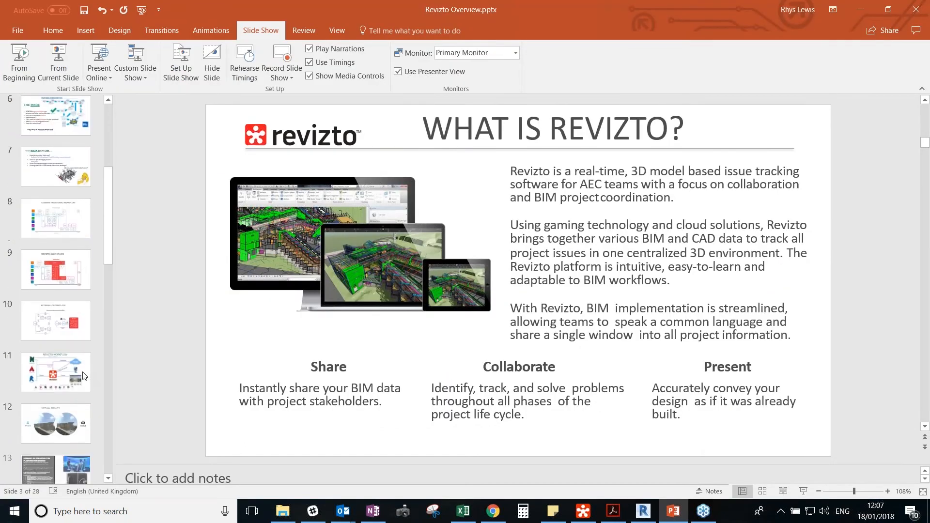
left_click(84, 375)
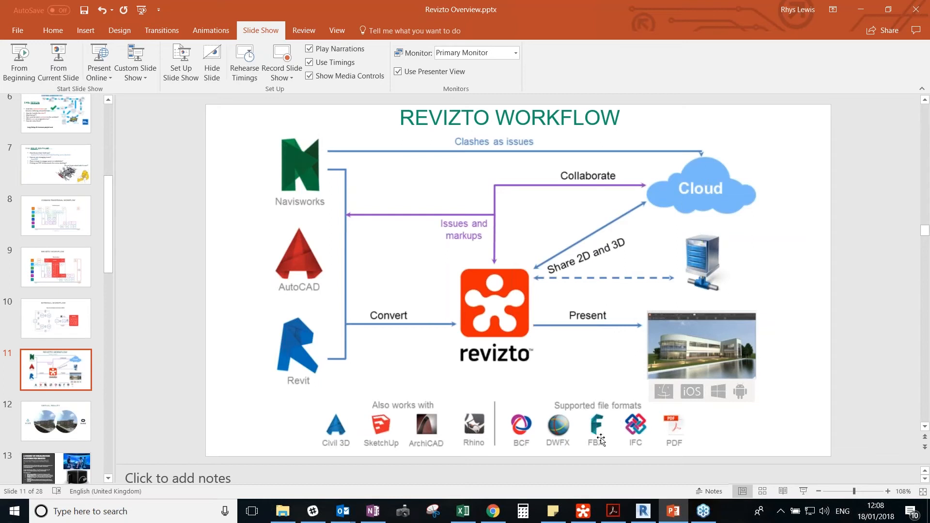
- Open the Law Office A18 project's 3D model from the Revizto project grid
left_click(588, 514)
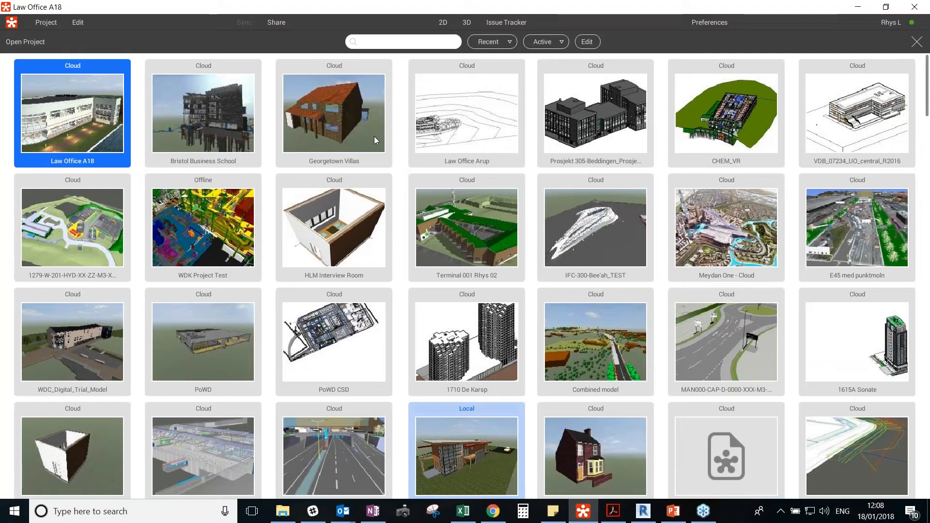
left_click(48, 24)
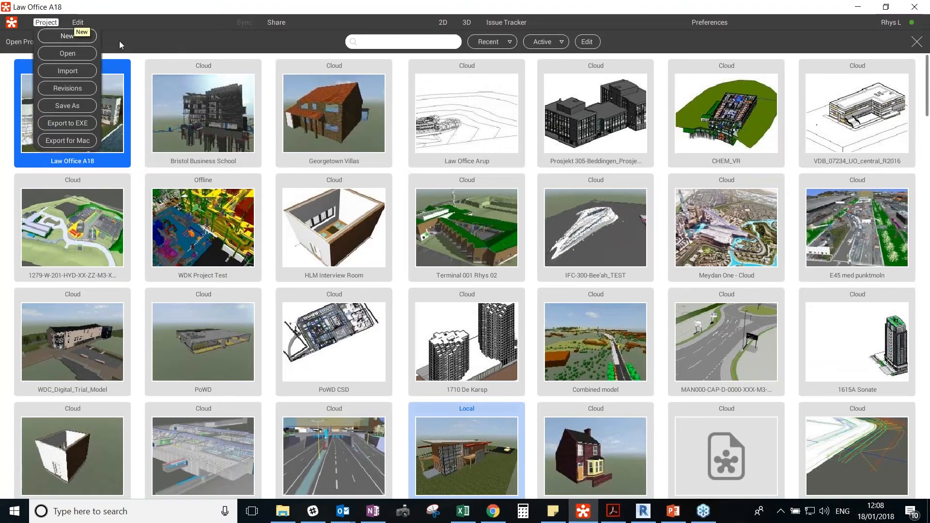
left_click(145, 43)
double_click(97, 111)
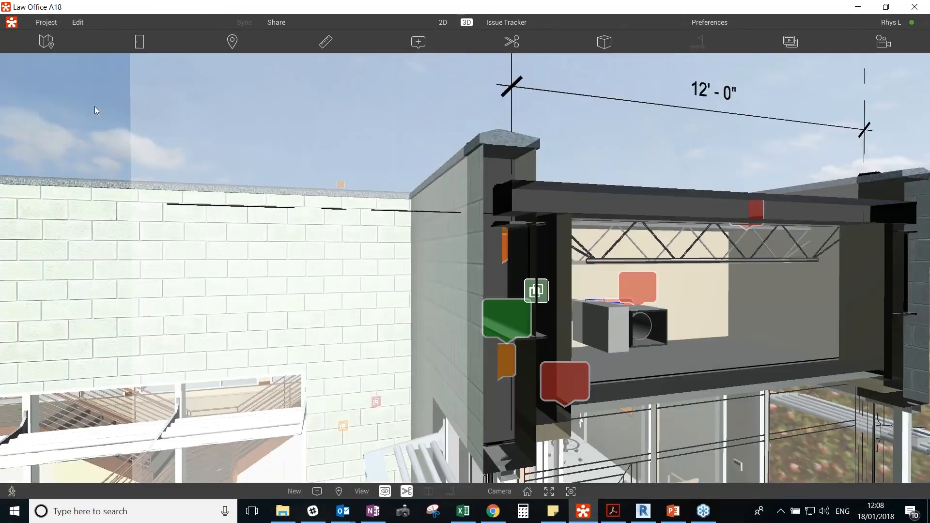
left_click(44, 24)
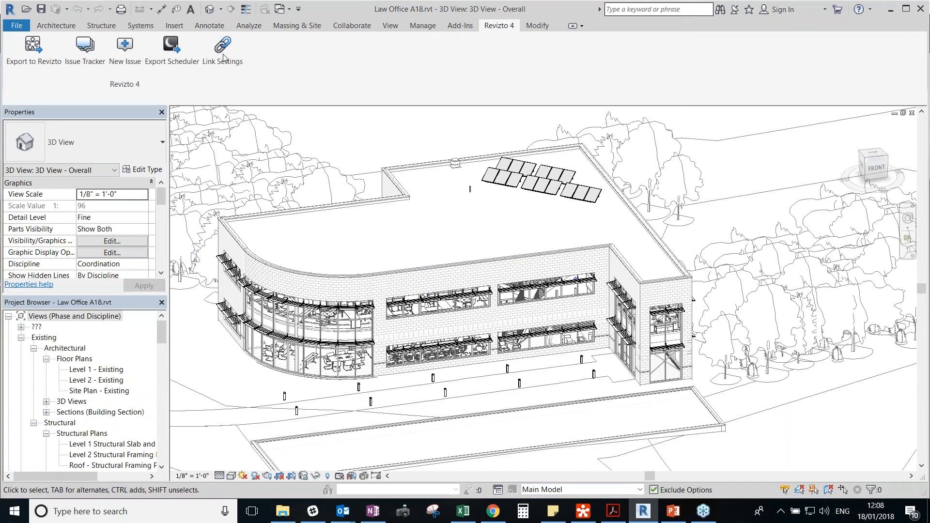
- Open Export to Revizto from the Revizto 4 tab and move its dialog higher
left_click(33, 59)
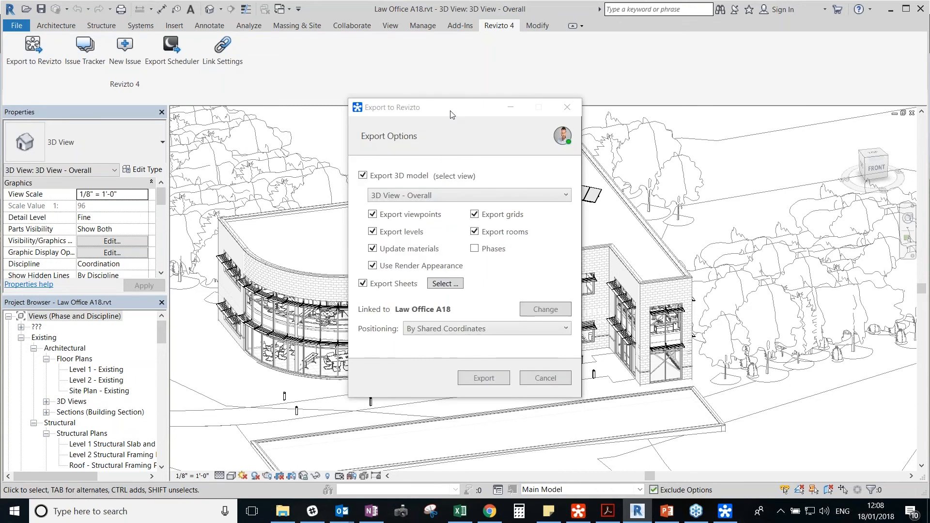
left_click_drag(453, 107, 459, 64)
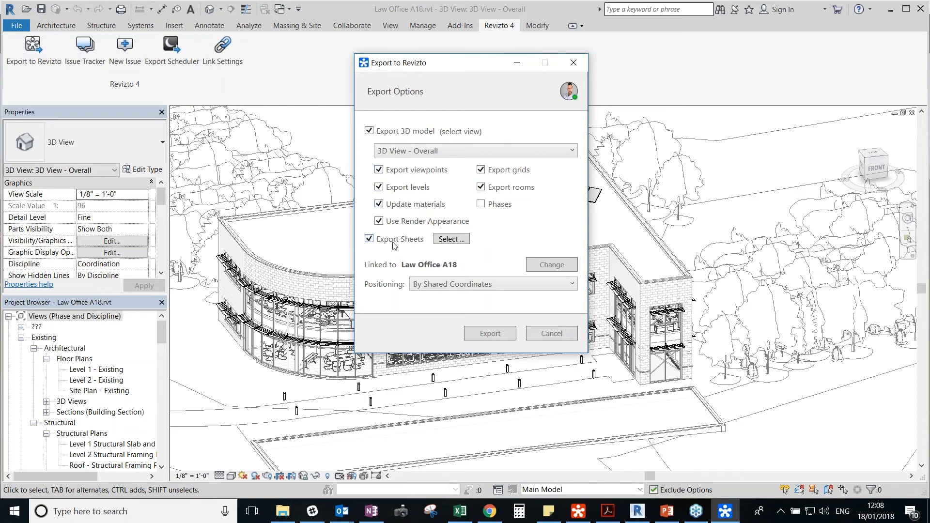
left_click(451, 239)
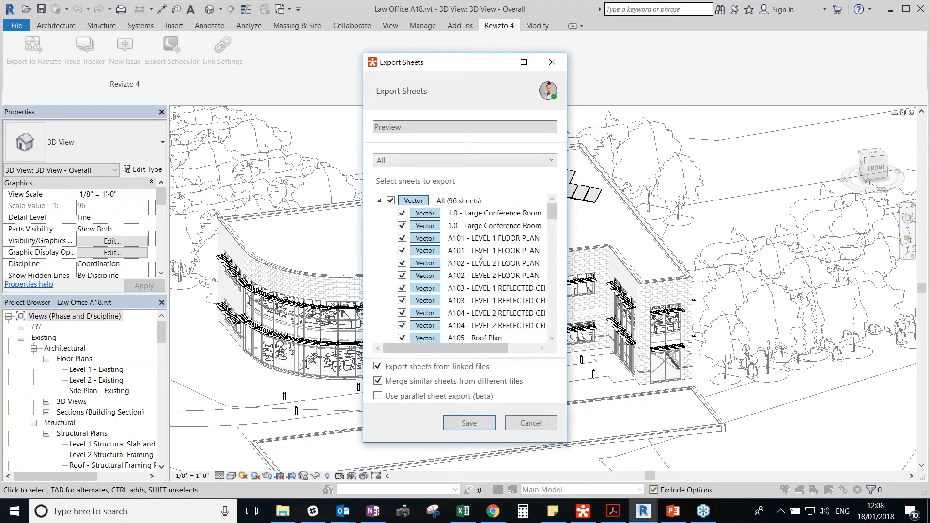
scroll(443, 251, "down", 2)
scroll(402, 257, "up", 2)
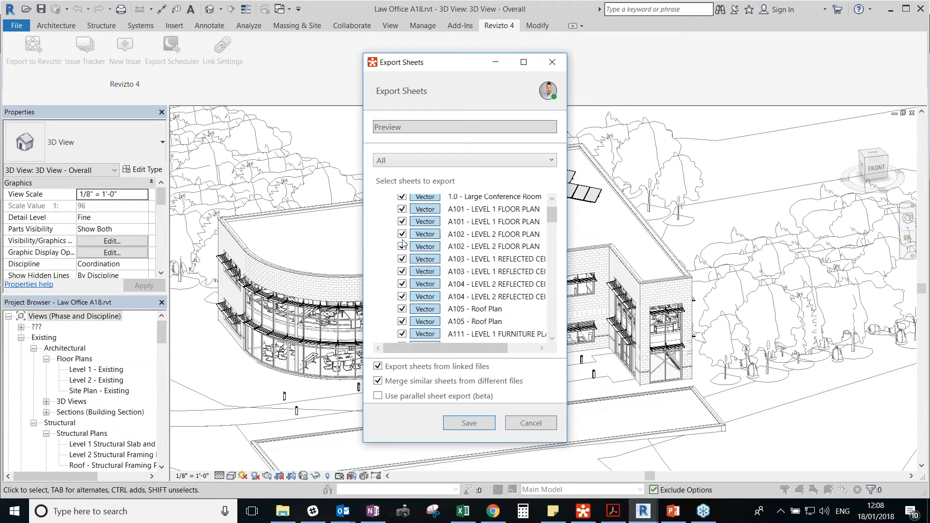
left_click(403, 226)
left_click(403, 239)
left_click(403, 251)
left_click(403, 263)
left_click(402, 251)
left_click(402, 238)
left_click(402, 226)
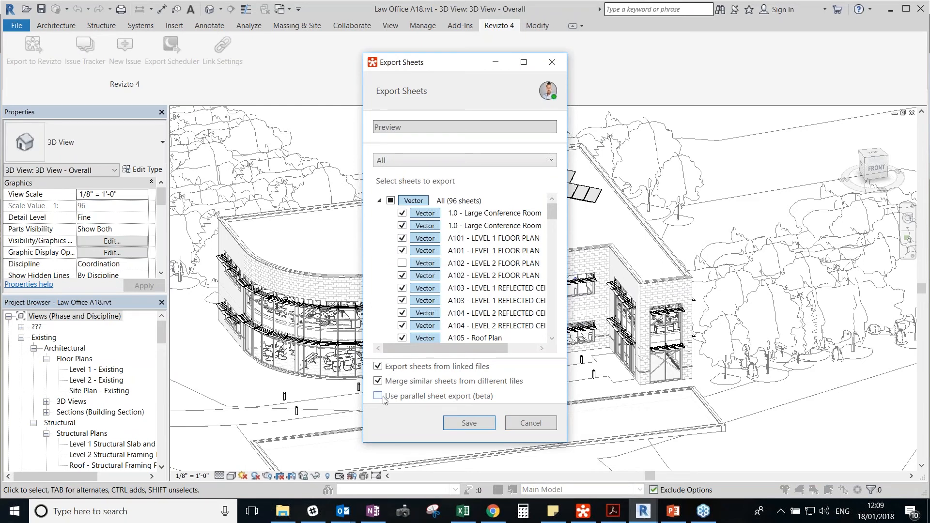
left_click(532, 426)
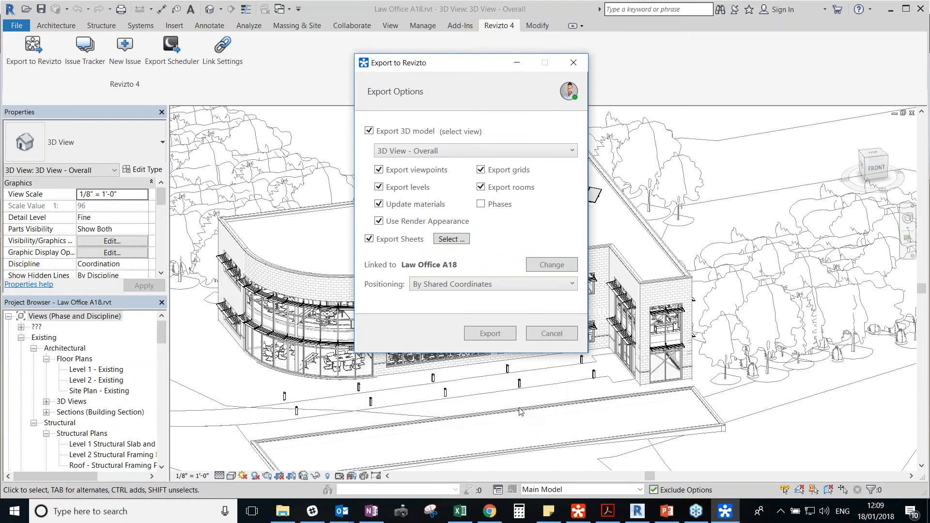
- Keep By Shared Coordinates positioning, select the MEP18 and S18 Revit links, and cancel the export
left_click(542, 285)
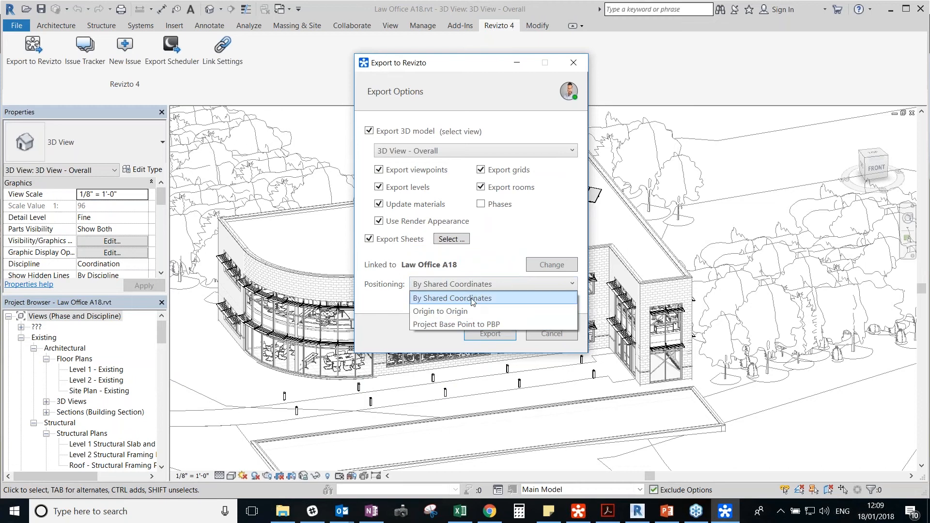
left_click(539, 228)
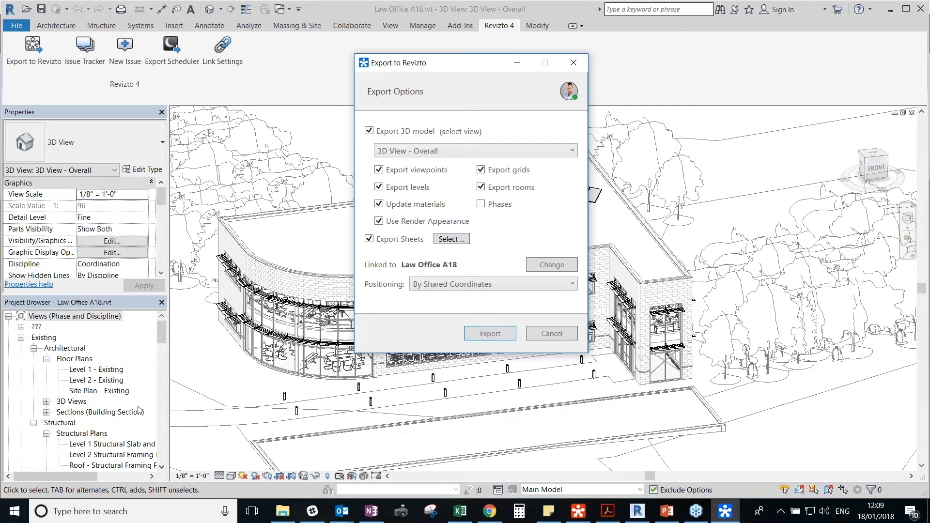
left_click_drag(162, 334, 160, 456)
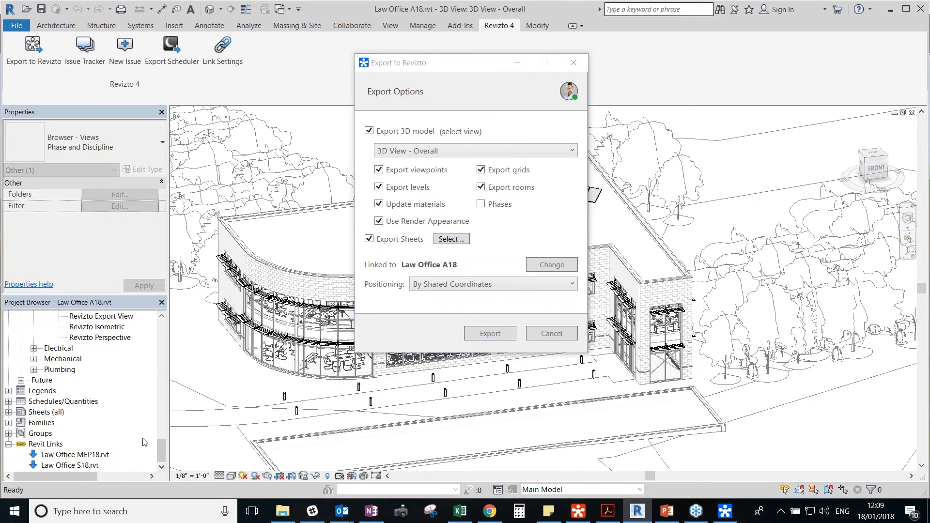
left_click(102, 455)
left_click(76, 466)
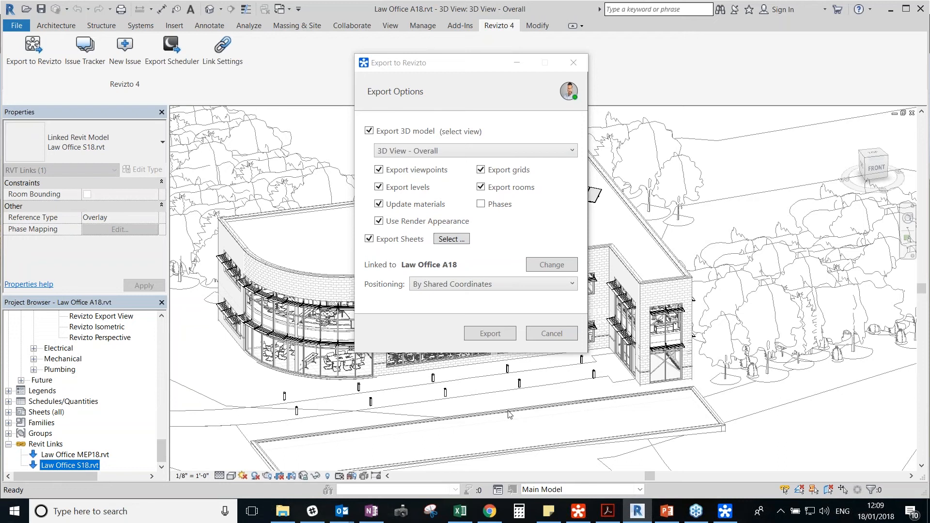
left_click(537, 336)
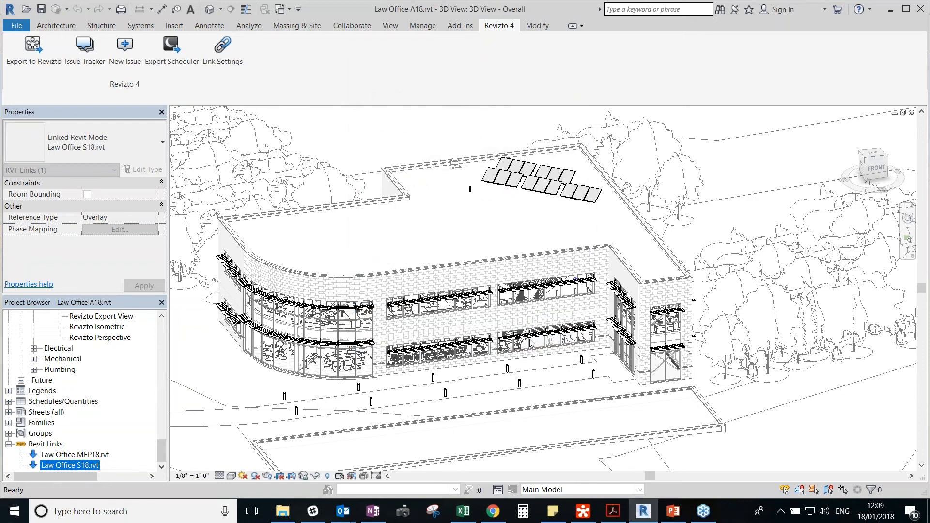
left_click(171, 53)
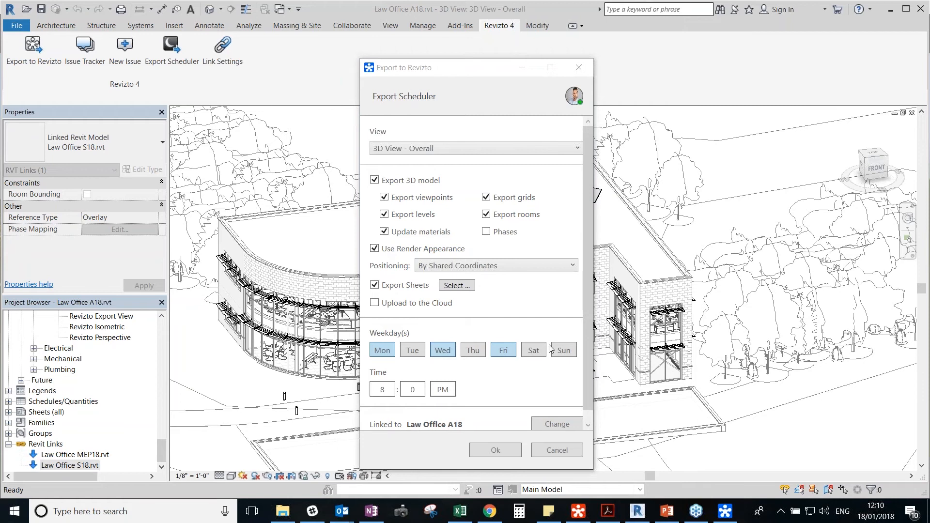
left_click(555, 451)
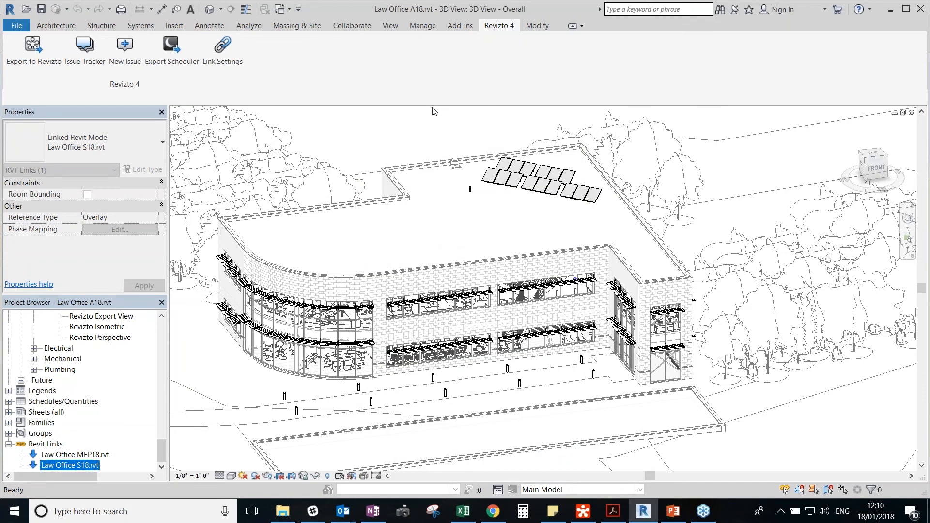
- Return to Revizto, orbit around the Law Office A18 building, and open the Share page
left_click(583, 517)
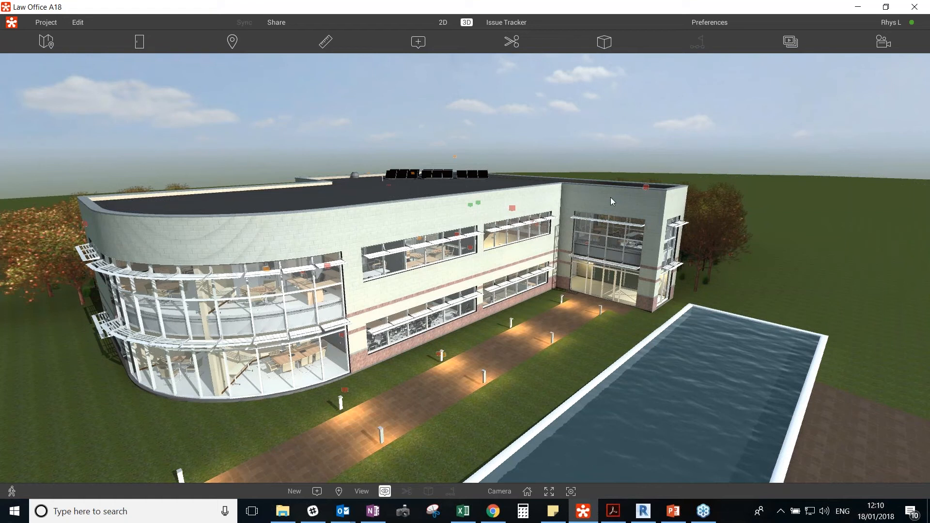
left_click_drag(316, 155, 469, 257)
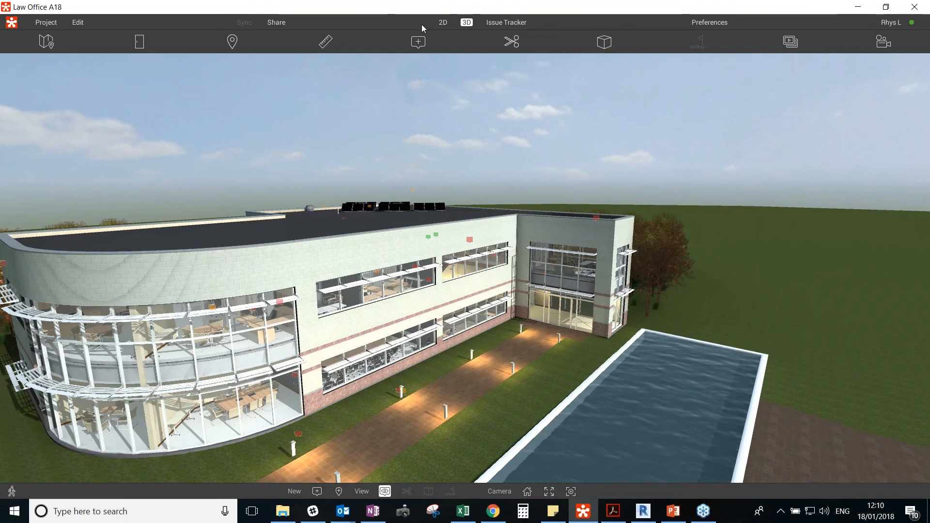
left_click(277, 23)
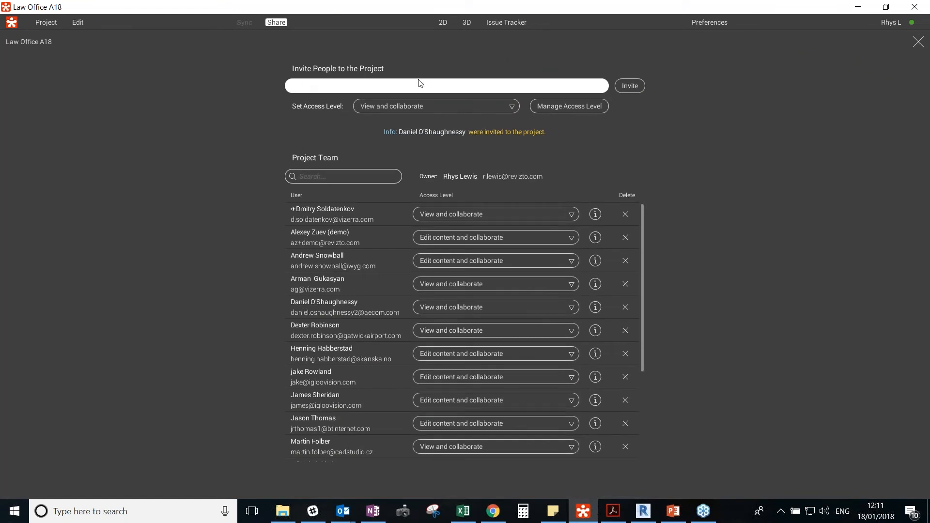
- Search for a team member by part of their name and add the matching suggestion as an invitee
left_click(391, 88)
type("arma")
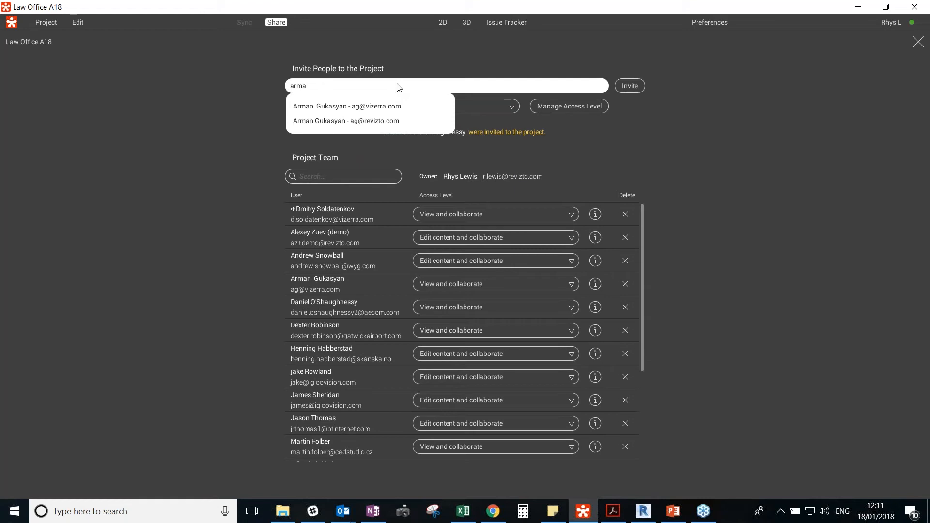
left_click(342, 108)
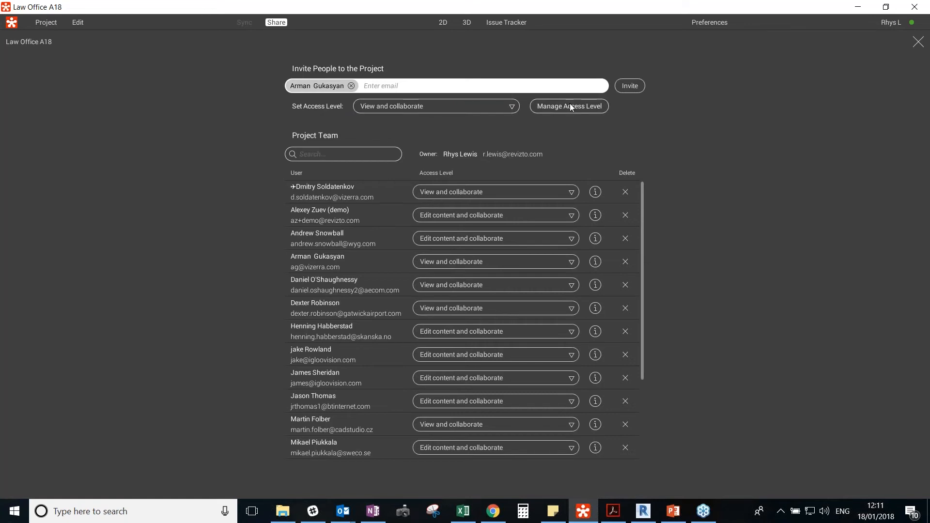
- Allow editing issue watchers, reporter, assignee, deadlines, priority, titles, status and tags in the access level editor
left_click(597, 108)
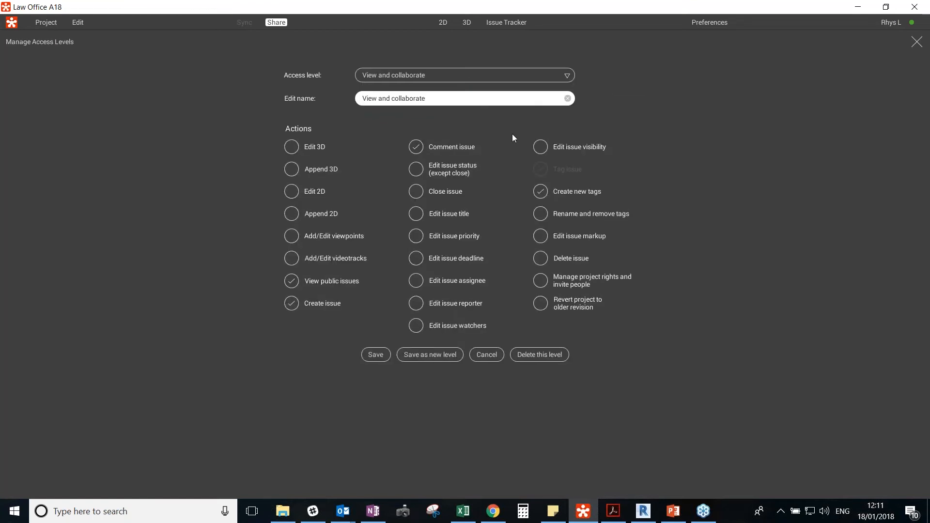
left_click(416, 323)
left_click(416, 302)
left_click(415, 283)
left_click(417, 261)
left_click(417, 238)
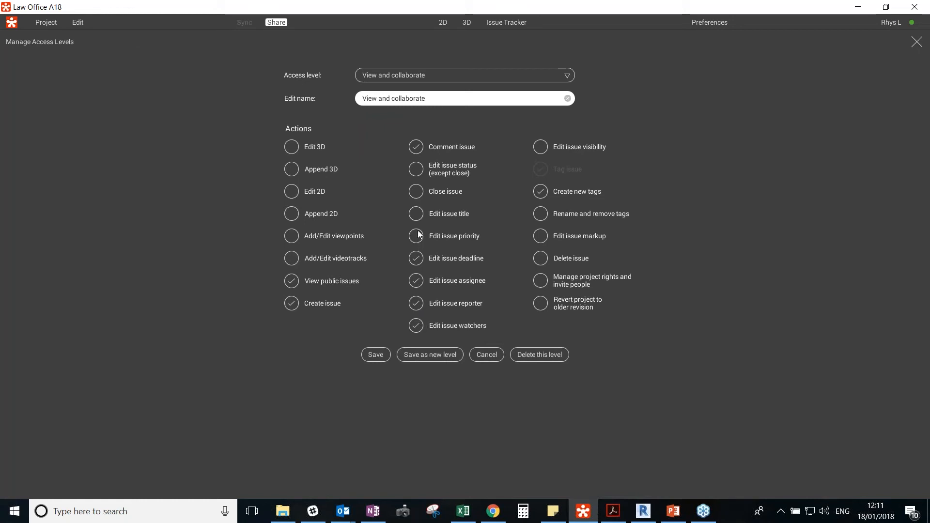
left_click(420, 202)
left_click(416, 175)
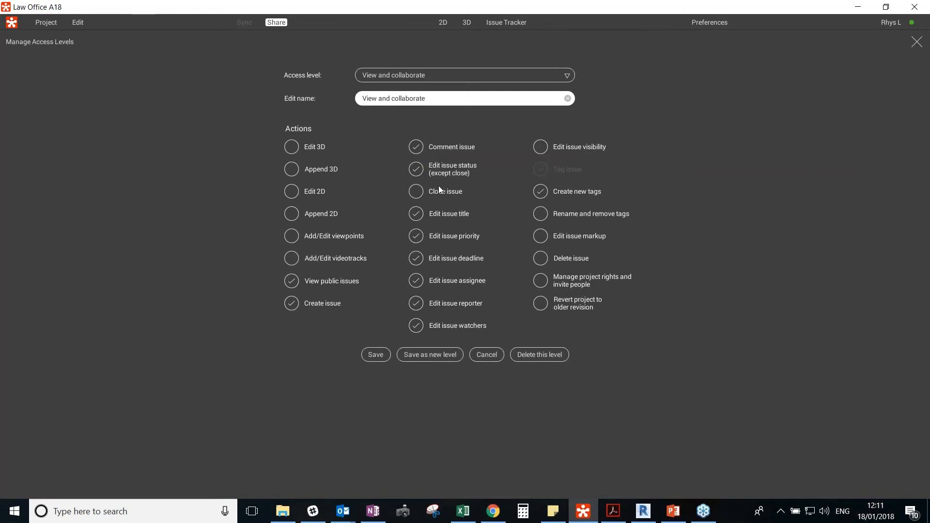
mouse_move(434, 192)
left_click(541, 215)
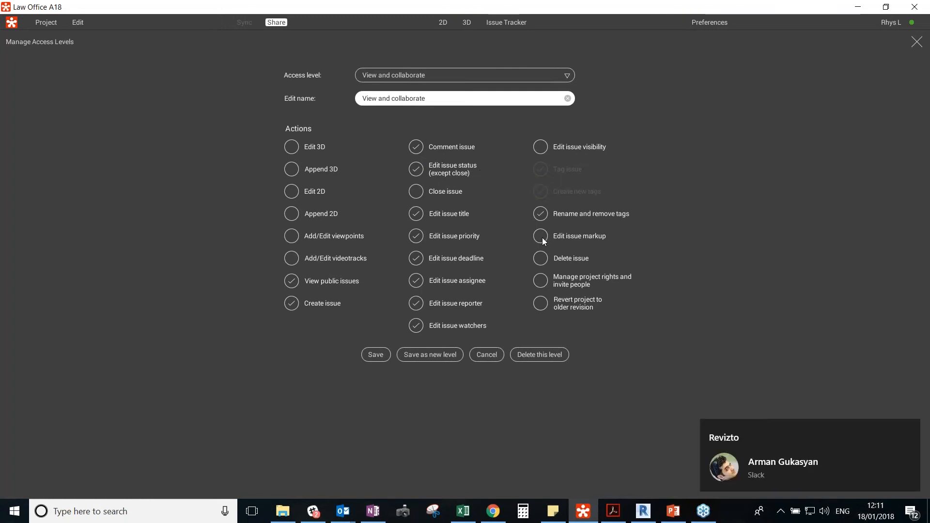
- Rename the level to 'Architect', save it as a new access level, and return to the invite page
mouse_move(541, 262)
left_click_drag(441, 103, 342, 100)
left_click(453, 98)
left_click(431, 99)
key("ctrl+a")
type("Architect")
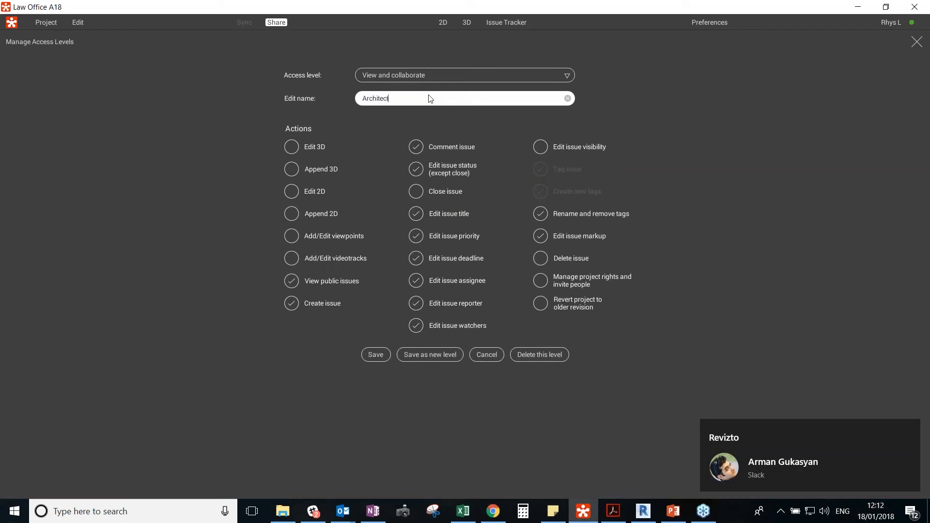
left_click(429, 356)
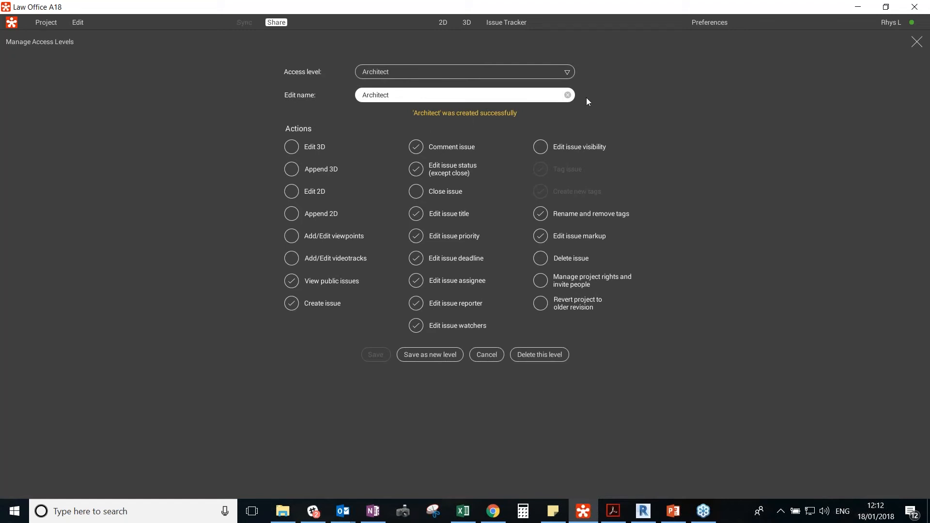
left_click(487, 354)
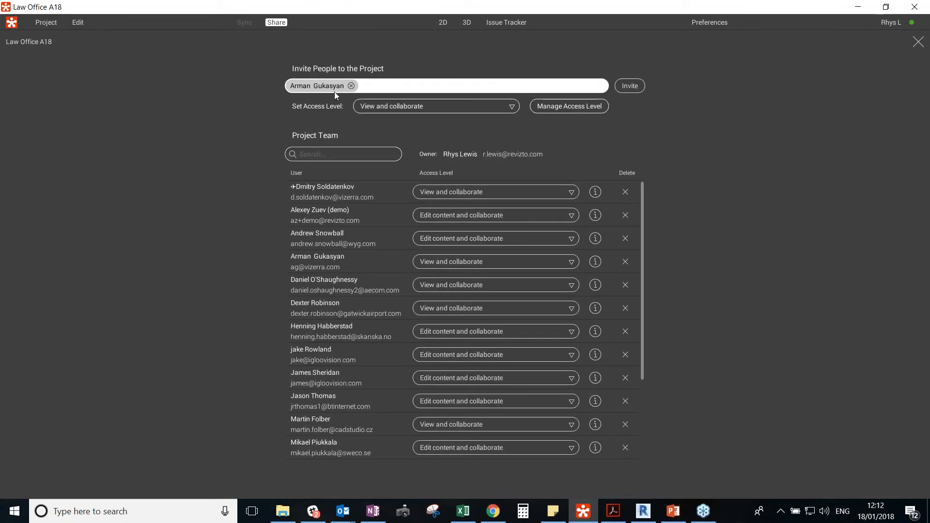
- Set the invited member's access level to Architect and send the invitation
left_click(488, 107)
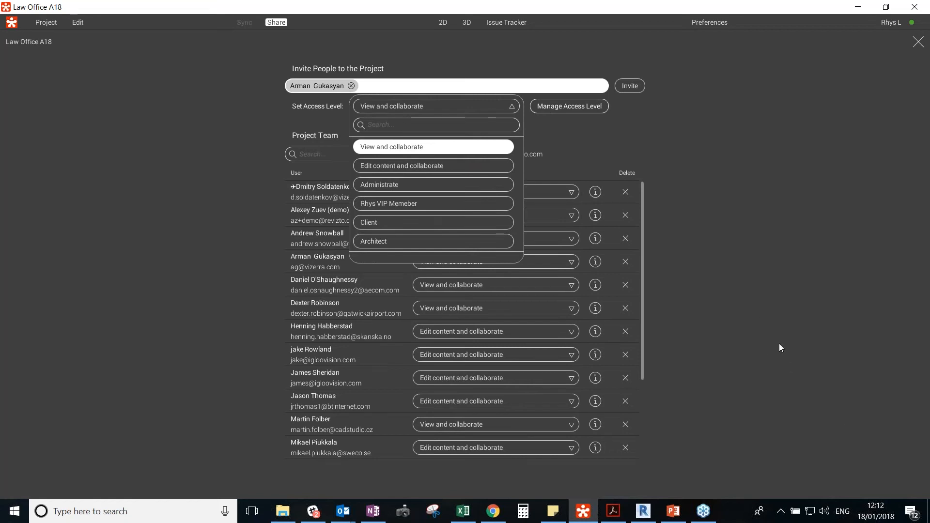
left_click(400, 241)
left_click(635, 86)
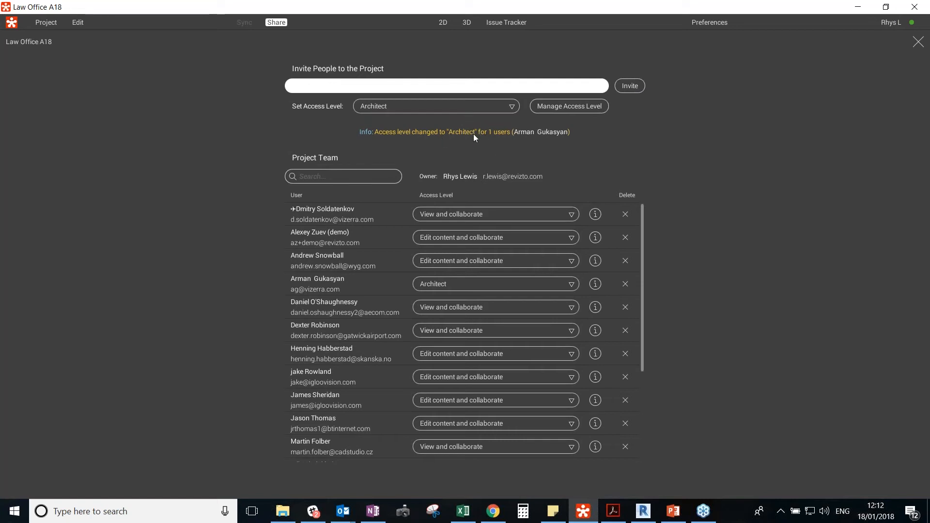
scroll(502, 255, "down", 5)
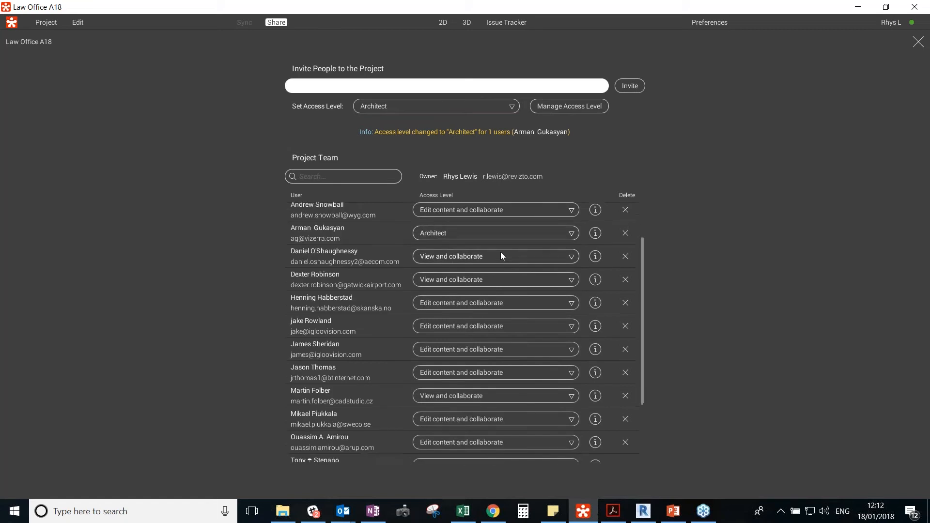
scroll(502, 274, "up", 5)
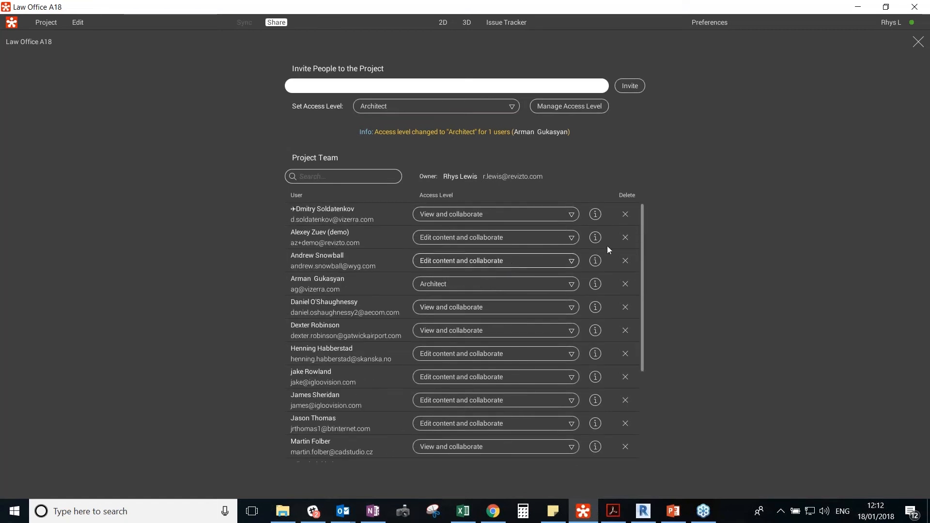
- Delete a member from the Project Team list, dismissing a chat notification, and return to Law Office A18
left_click(625, 215)
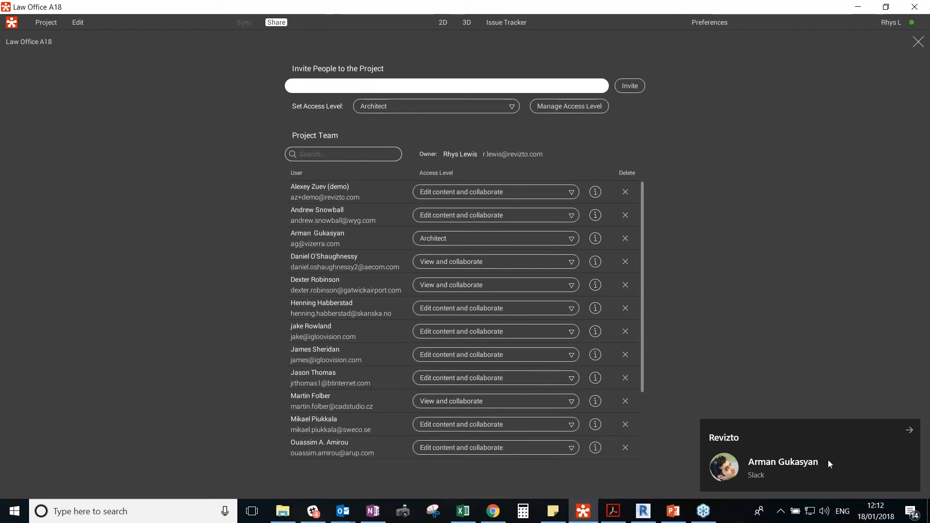
left_click(313, 512)
left_click(649, 27)
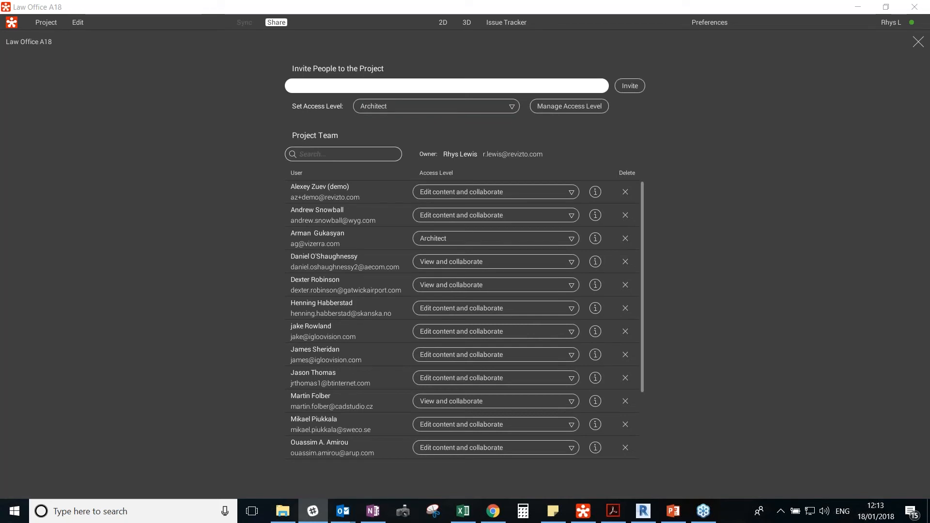
left_click(657, 196)
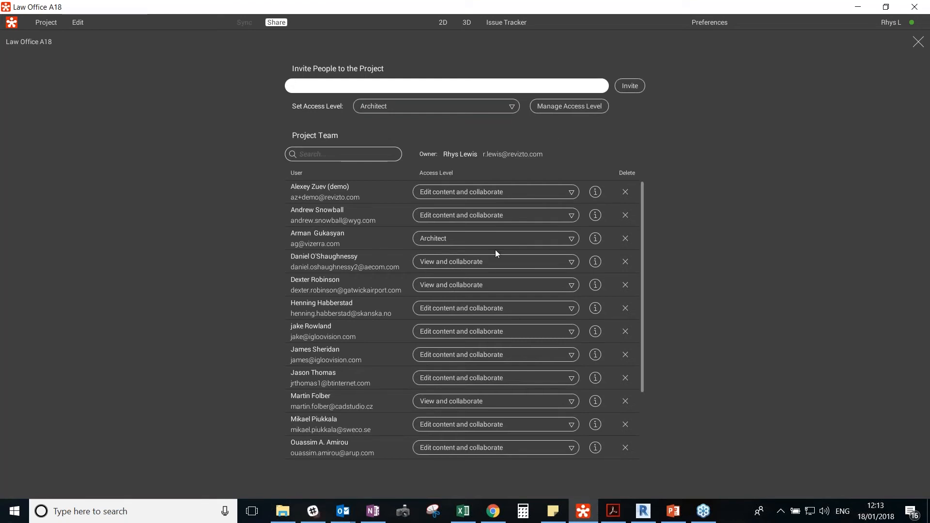
- Reopen Law Office A18, orbit its 3D building model, and switch over to Revit
left_click(49, 24)
left_click(68, 35)
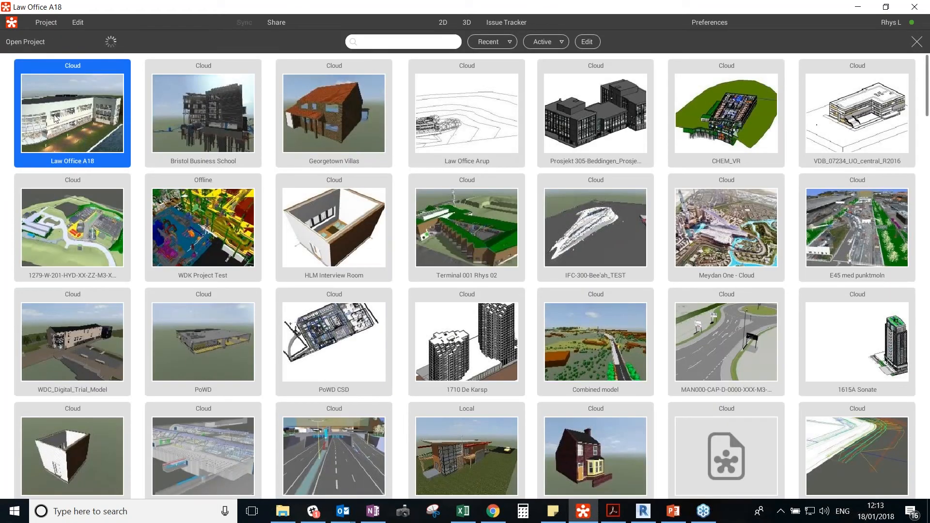
left_click(55, 118)
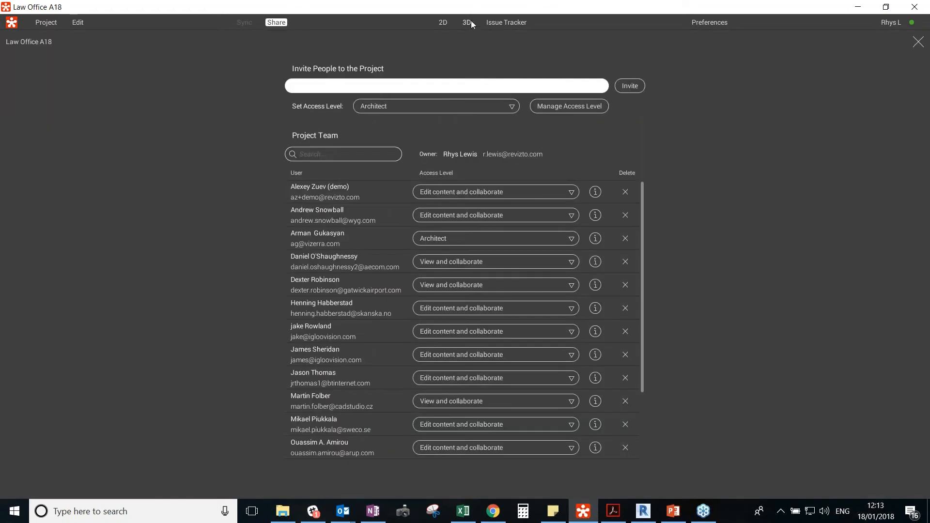
left_click(467, 23)
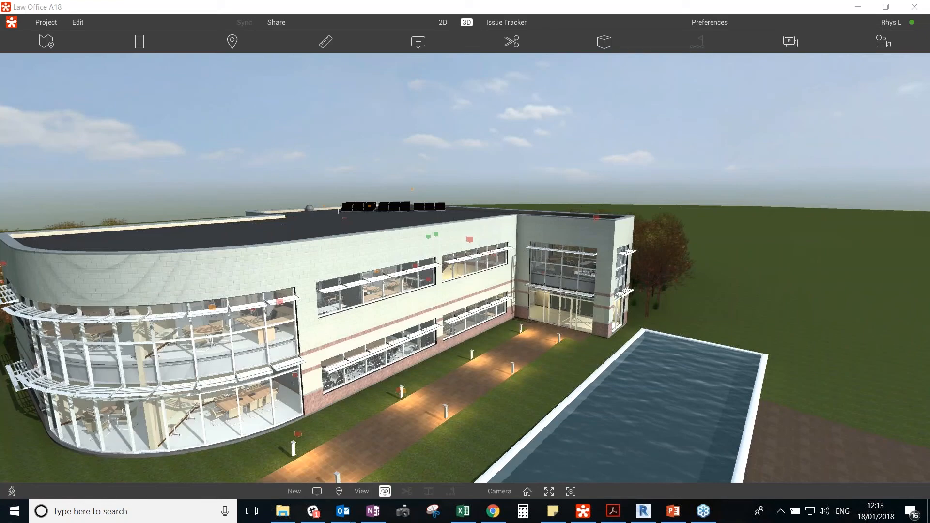
left_click_drag(617, 197, 463, 250)
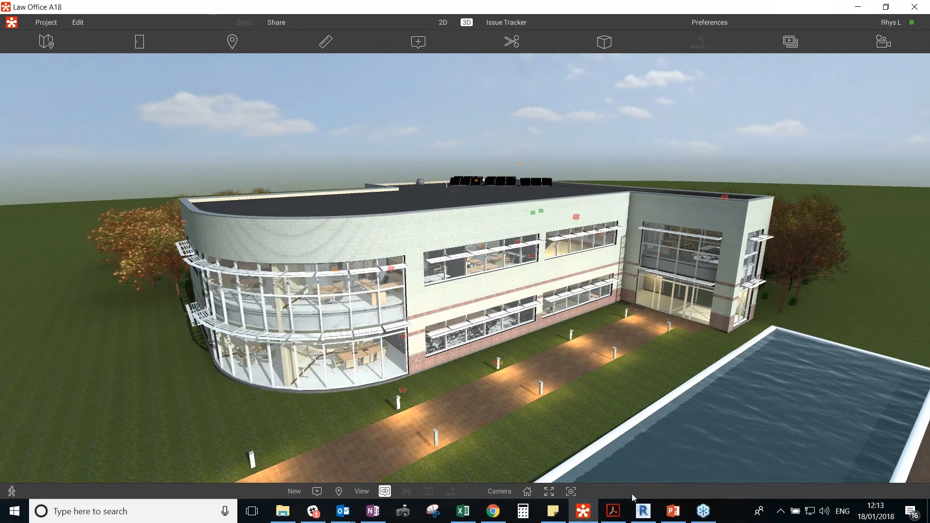
left_click(644, 511)
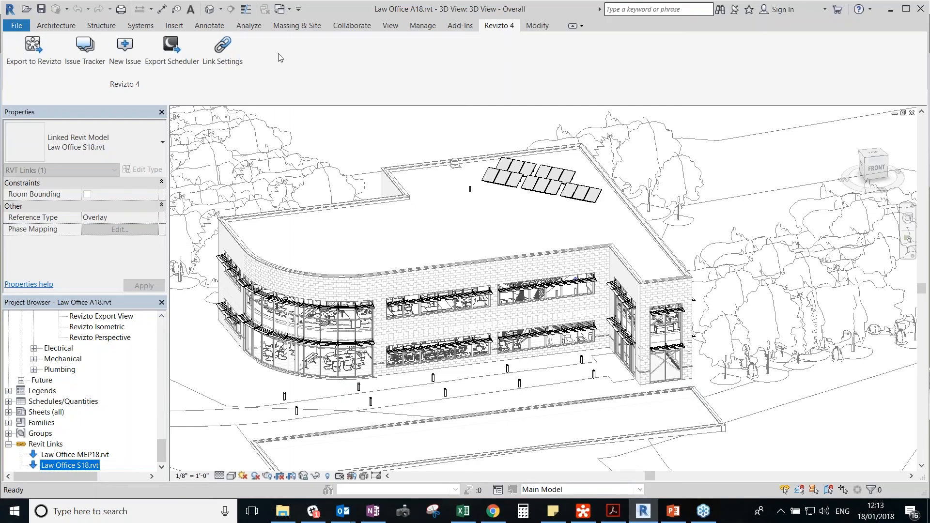
- Relink the Revit model to the existing Law Office A18 project via 'law off' search and open the issue tracker
left_click(228, 61)
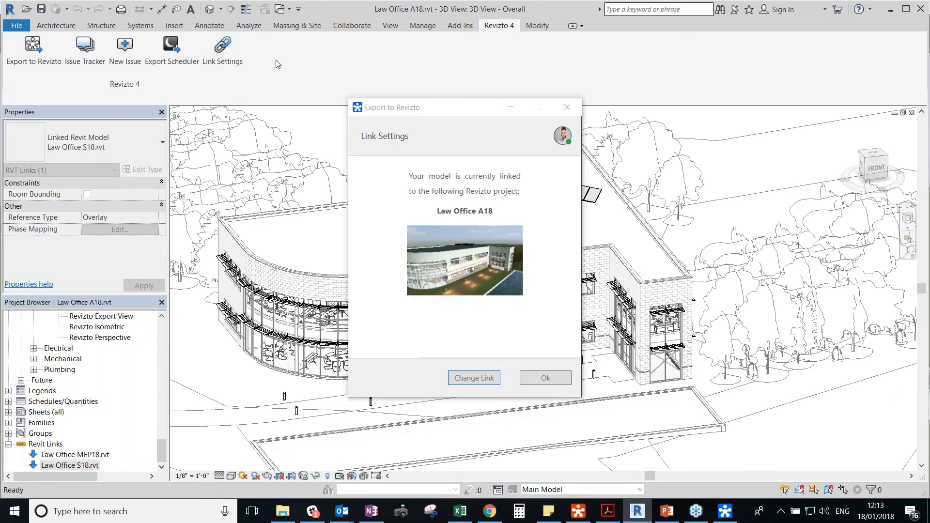
left_click_drag(484, 80, 487, 73)
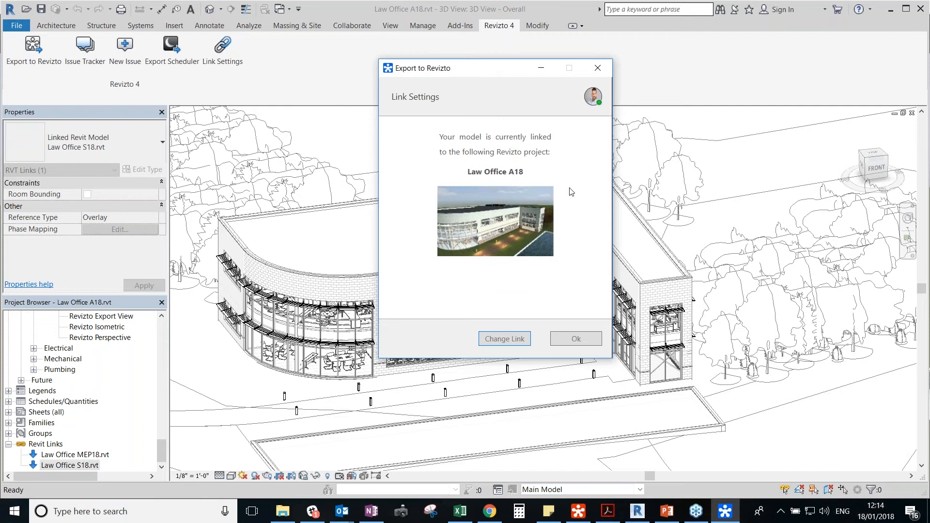
left_click(522, 343)
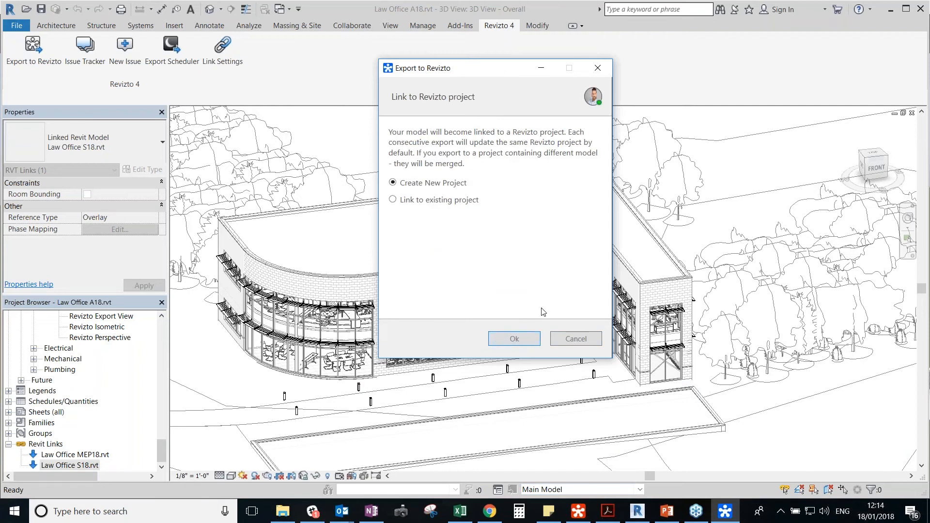
left_click(418, 200)
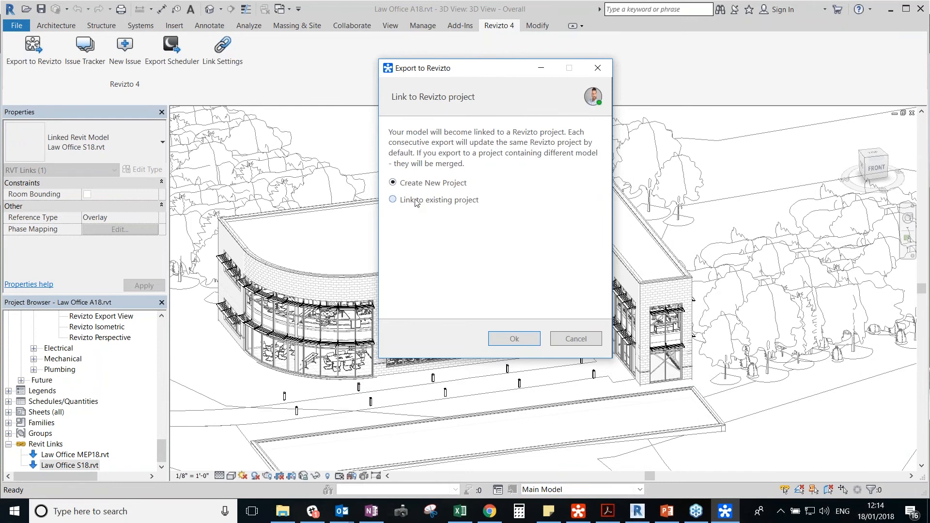
left_click(507, 342)
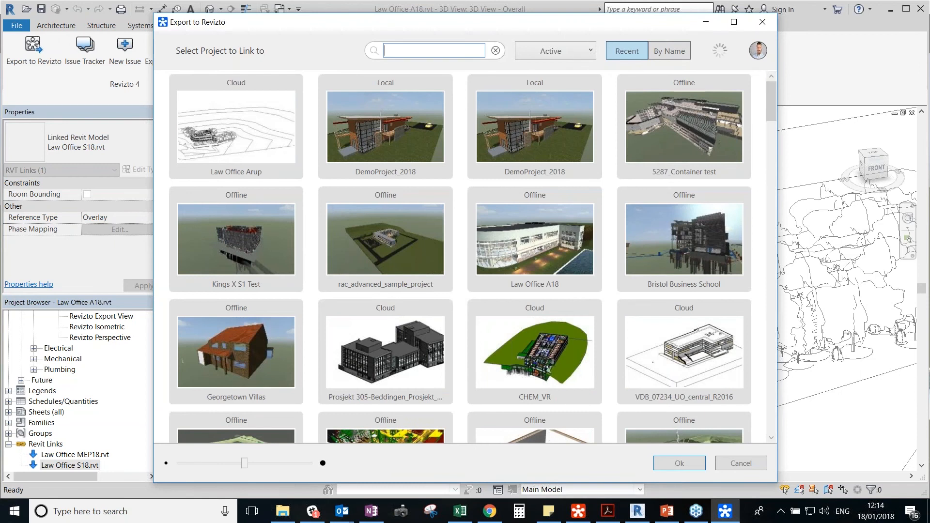
type("law off")
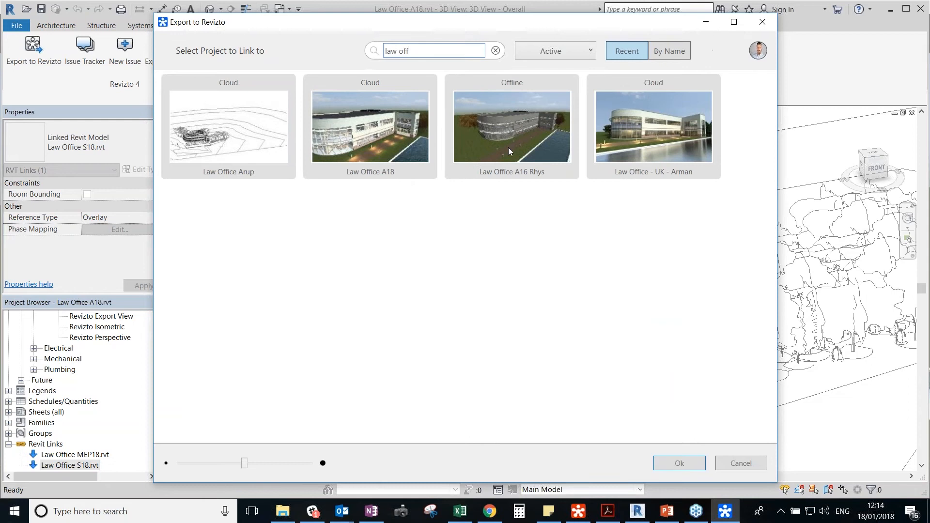
double_click(404, 139)
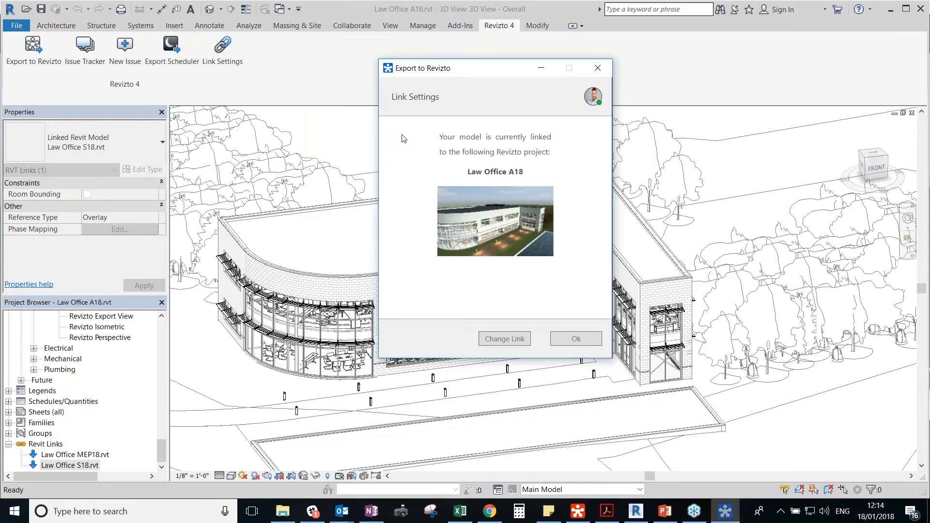
left_click(574, 338)
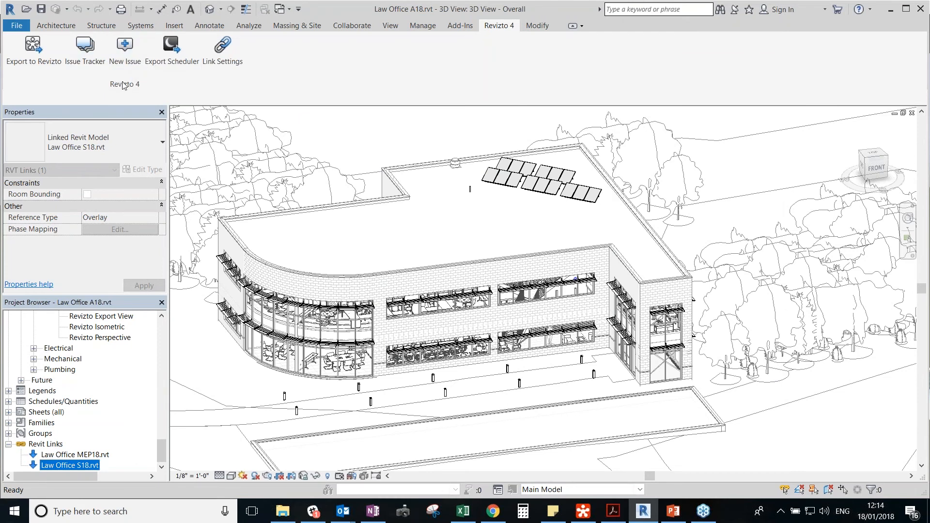
left_click(89, 55)
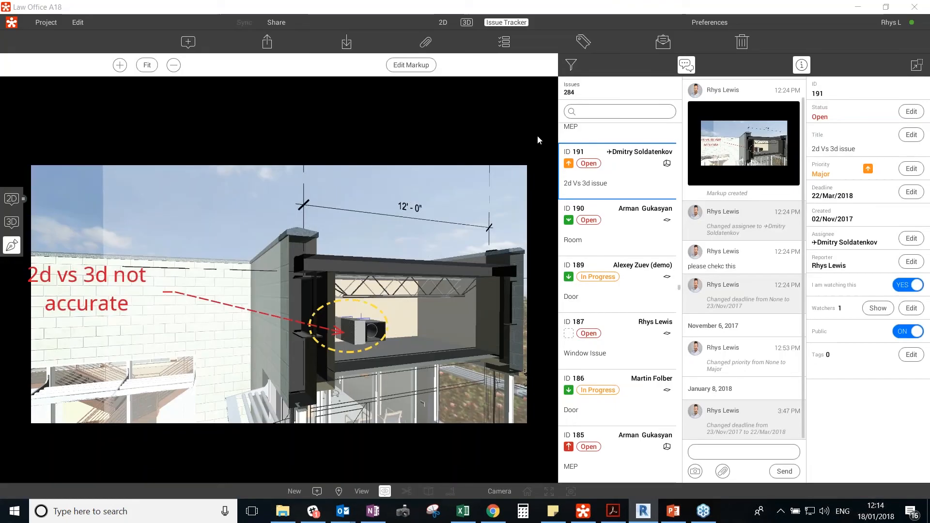
- Return to the 3D building model and open Revizto's Preferences
left_click(467, 23)
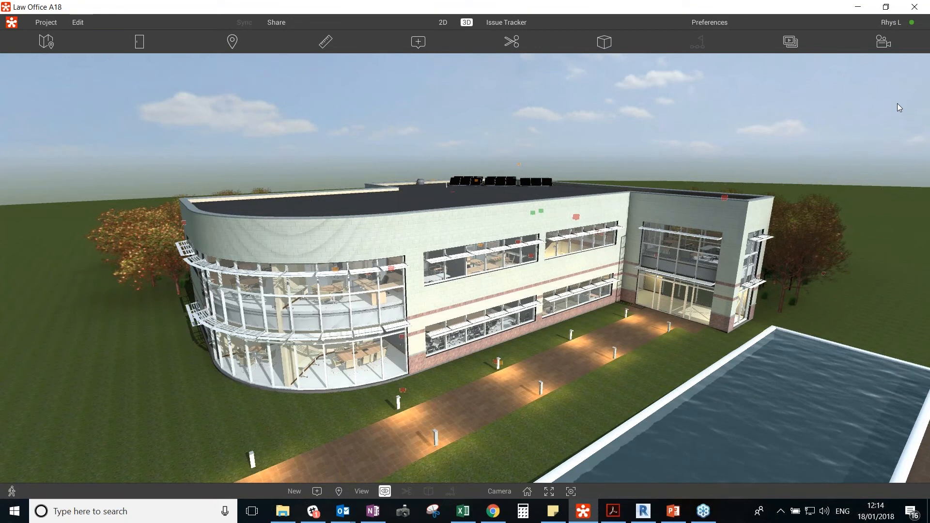
left_click(704, 23)
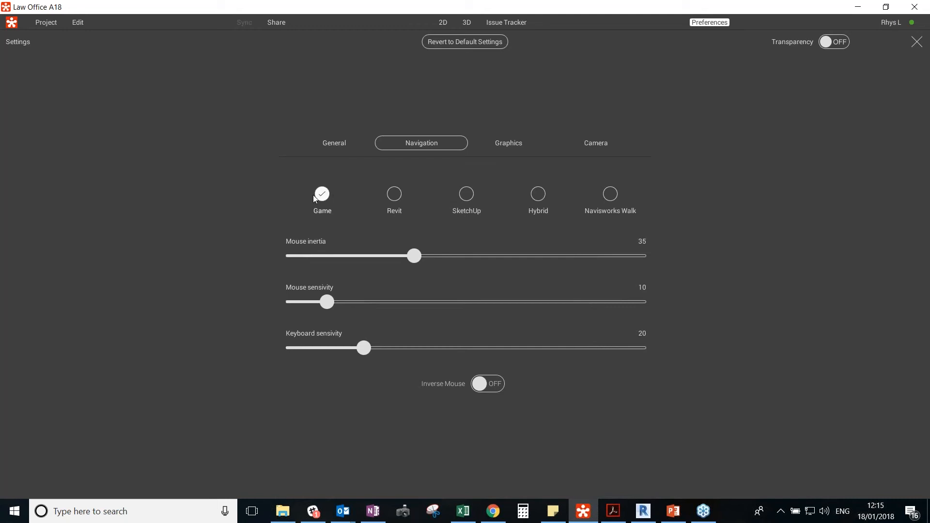
- Switch to Chrome showing Revizto's How to install page
left_click(493, 512)
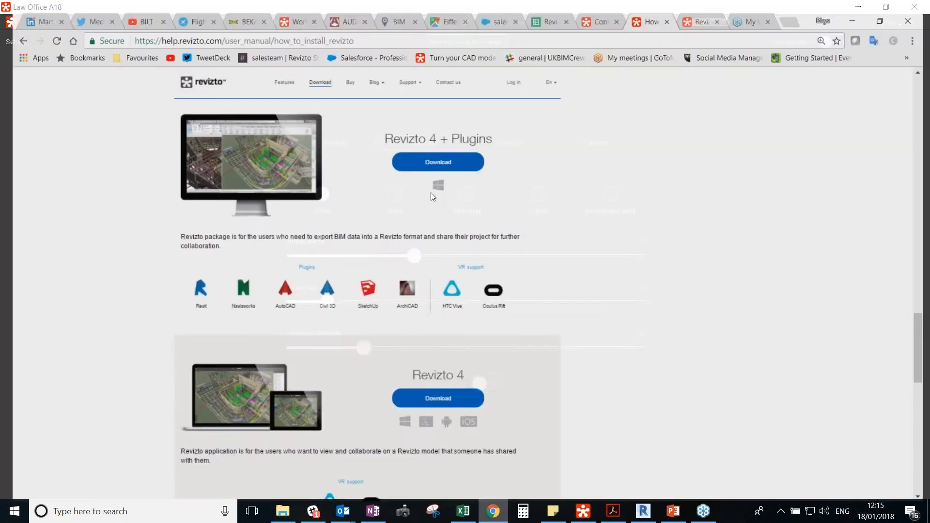
- Open the User Manual's Preferences (Settings) page and scroll to the Game mode navigation diagrams
left_click(702, 10)
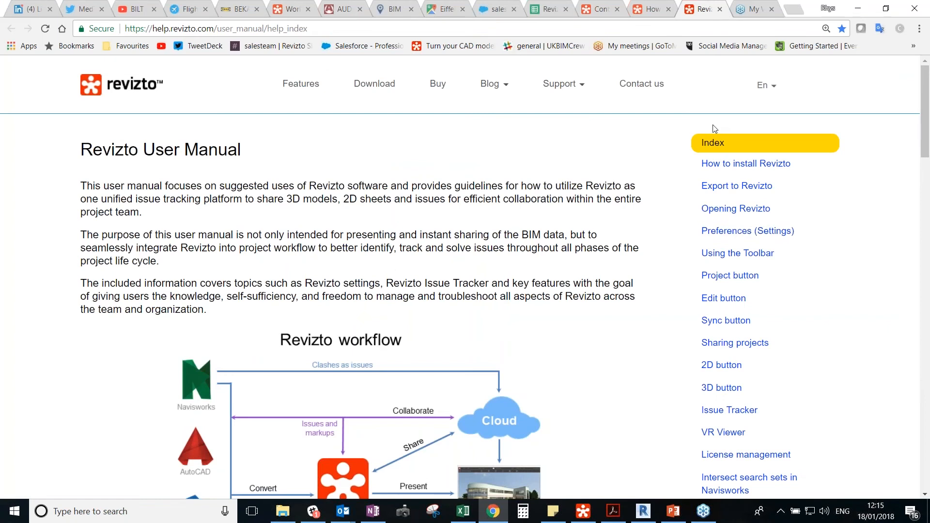
left_click(739, 235)
scroll(350, 251, "down", 10)
scroll(350, 251, "down", 7)
scroll(334, 245, "up", 5)
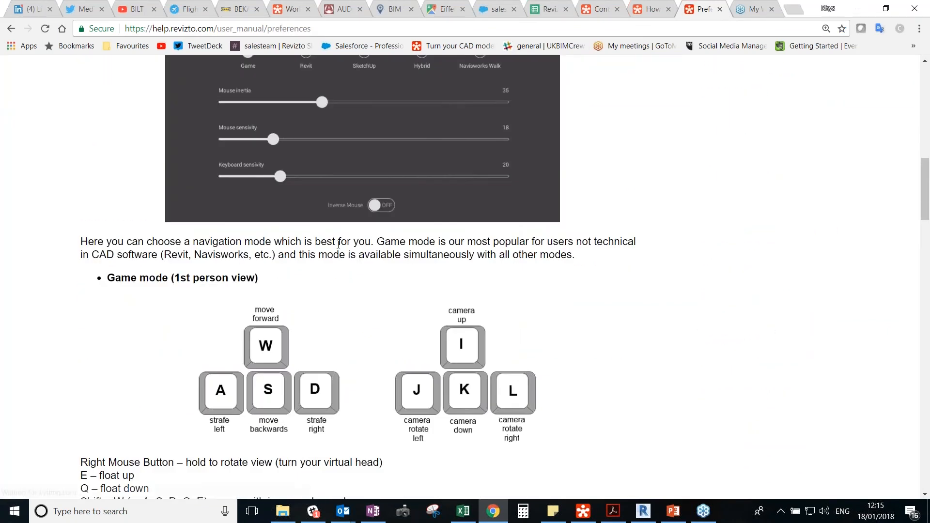
scroll(330, 243, "up", 1)
scroll(289, 399, "down", 2)
- Return to Revizto's 3D view and move along the facade, turning the view toward the pool
left_click(583, 511)
left_click(467, 22)
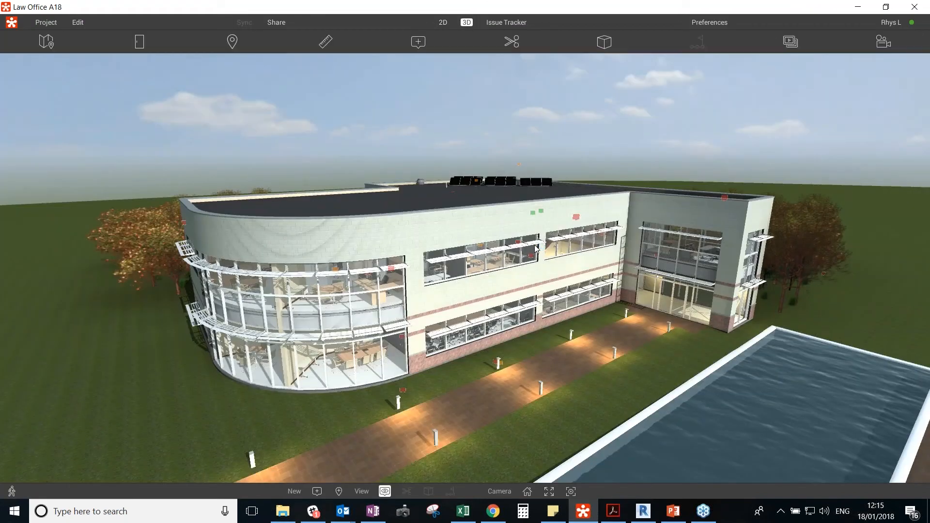
scroll(536, 250, "up", 5)
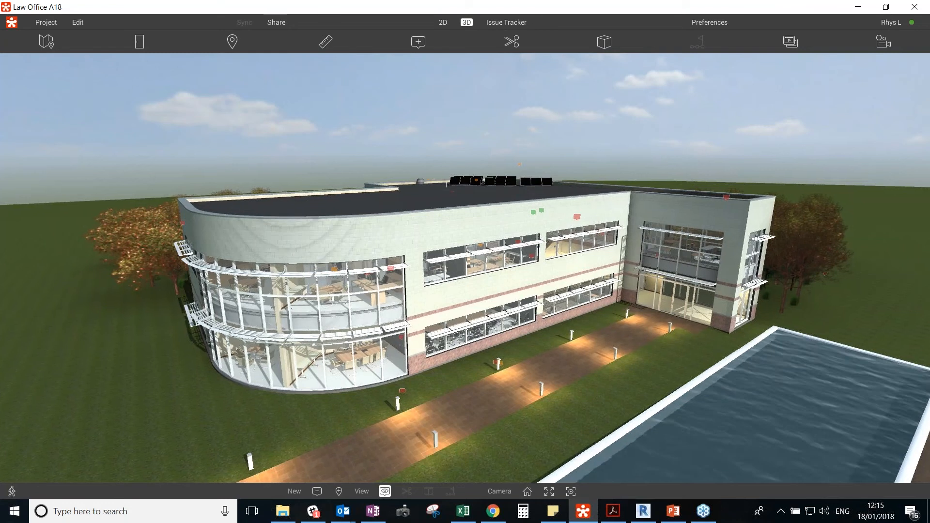
scroll(465, 268, "up", 6)
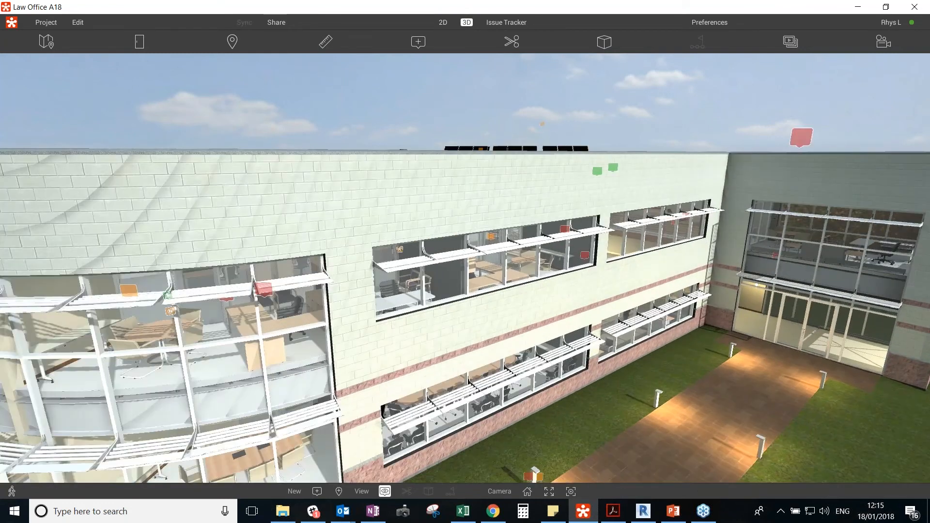
key("d")
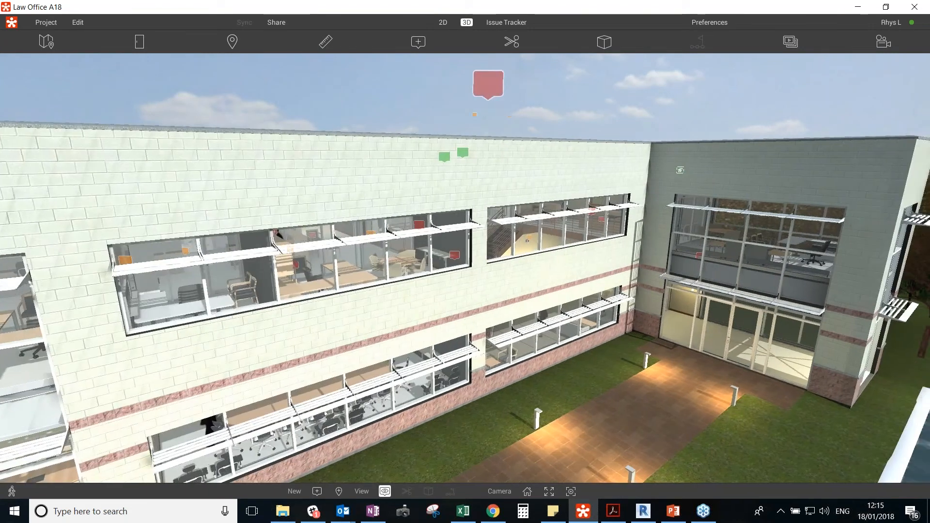
key("a")
key("s")
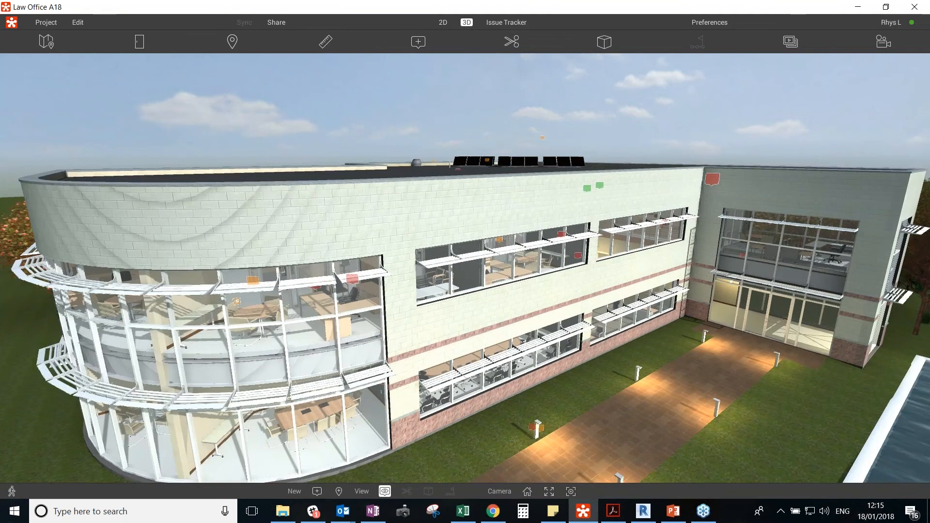
left_click_drag(466, 271, 782, 214)
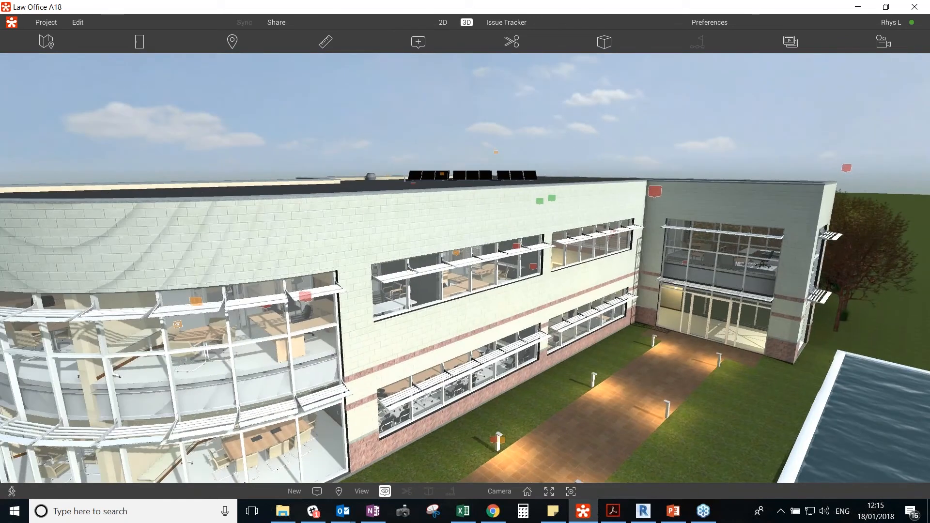
- Fly through the facade into the open-plan office and down beside the sofa by the exit door
key("w")
key("w")
key("a")
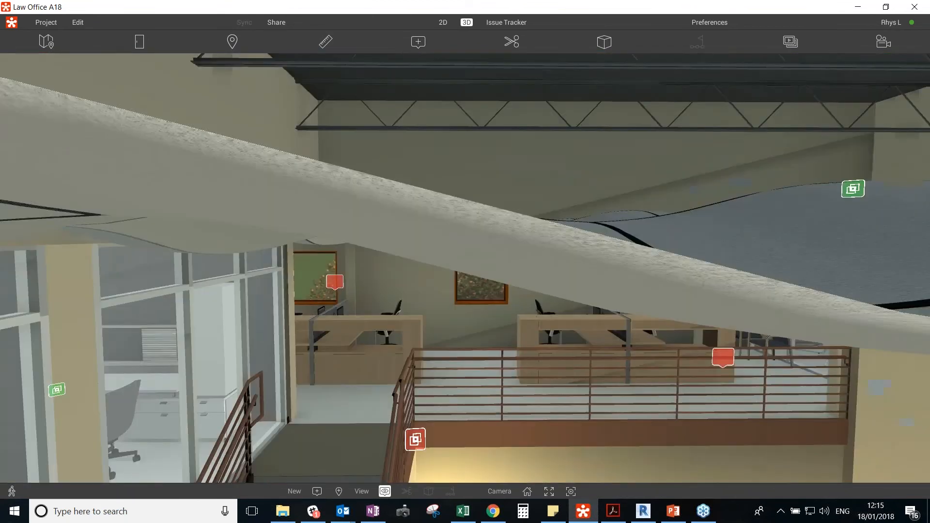
left_click_drag(465, 262, 138, 261)
key("s")
key("a")
key("w")
key("a")
key("w")
key("q")
left_click_drag(359, 378, 340, 372)
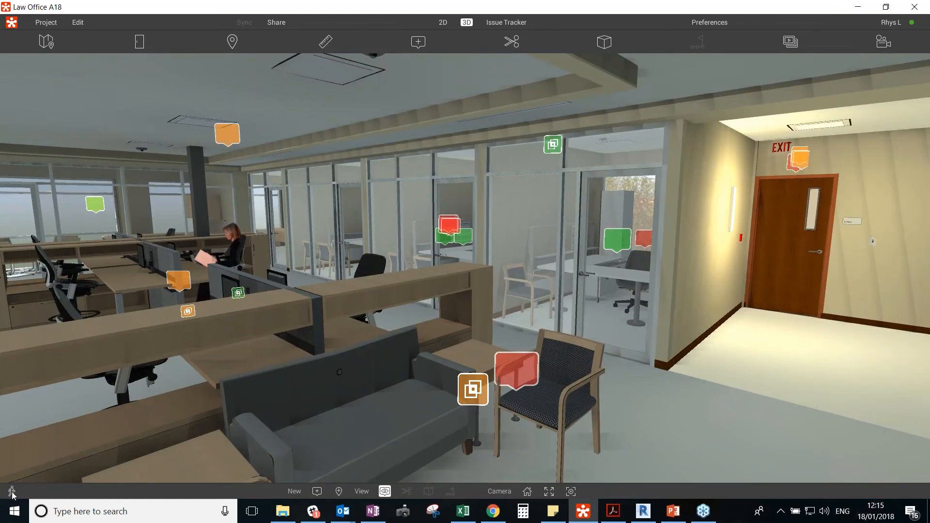
- Switch to Walk mode and turn the view toward the exit corridor
left_click(12, 492)
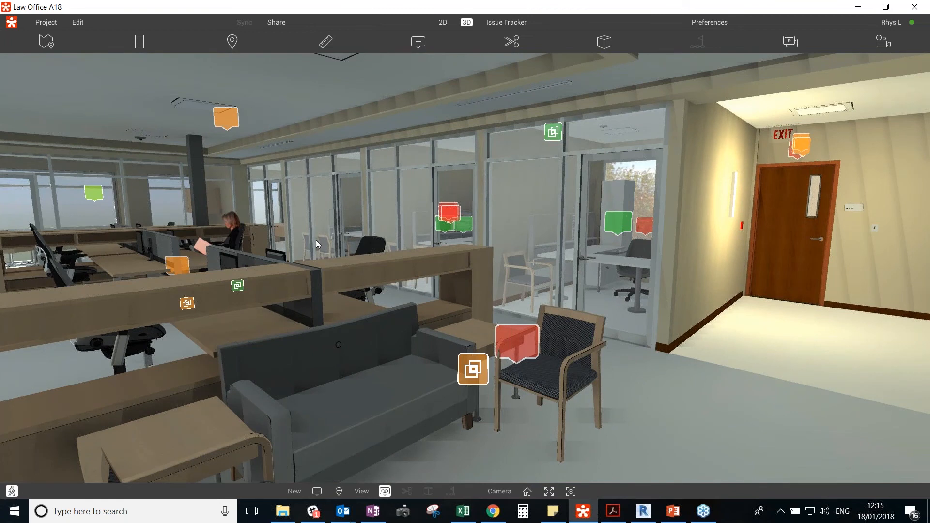
middle_click_drag(317, 240, 342, 240)
left_click_drag(341, 240, 452, 234)
left_click_drag(296, 330, 318, 328)
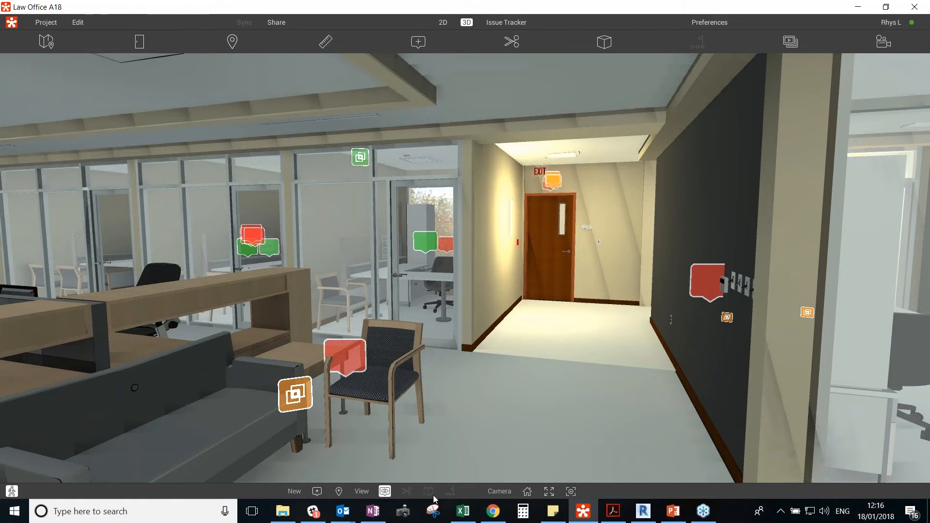
- Hide the issue markers in 3D and walk forward down the corridor toward the exit
left_click(385, 491)
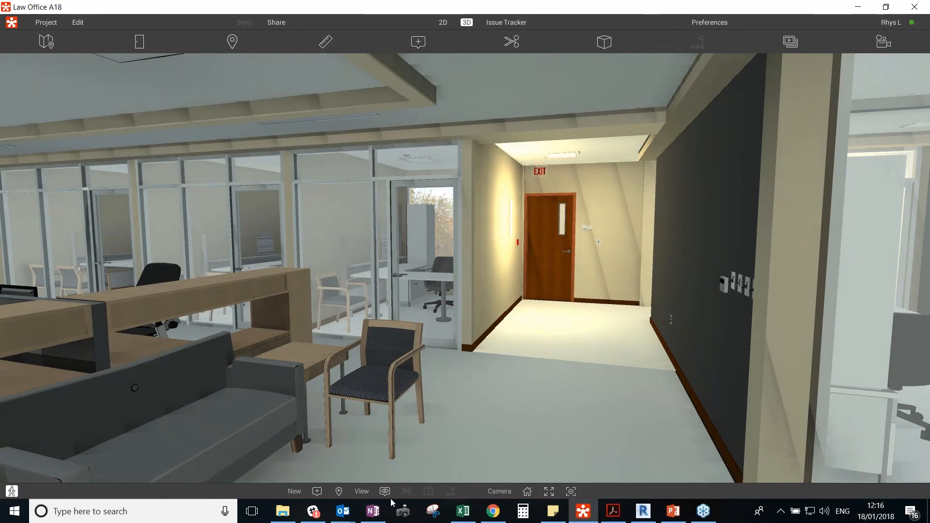
left_click(385, 492)
left_click(385, 492)
key("w")
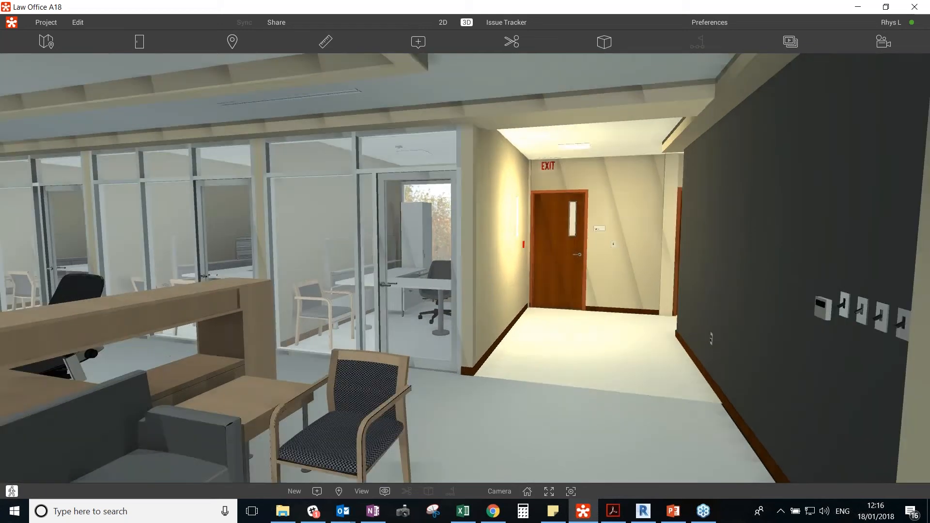
right_click_drag(455, 407, 509, 409)
key("w")
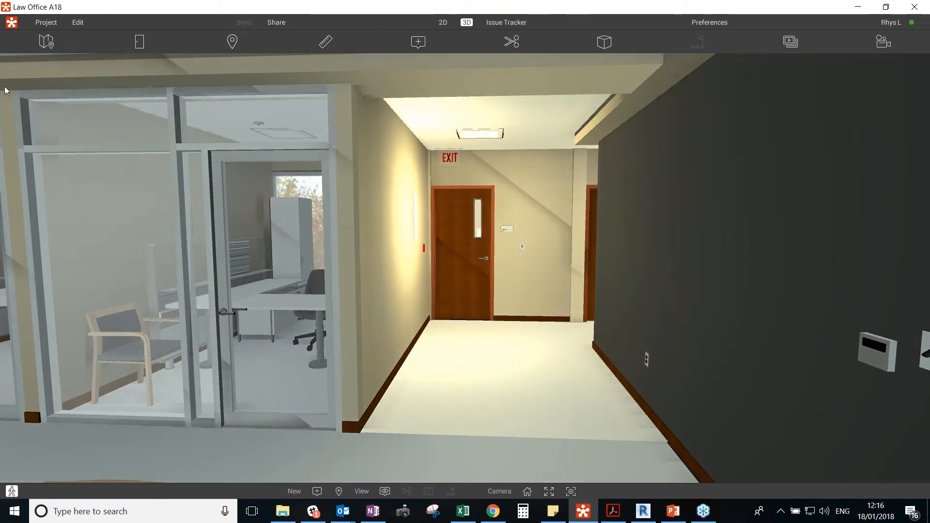
- Use the Map to pick Level 1 and teleport to a spot on its plan
left_click(46, 42)
scroll(652, 297, "up", 3)
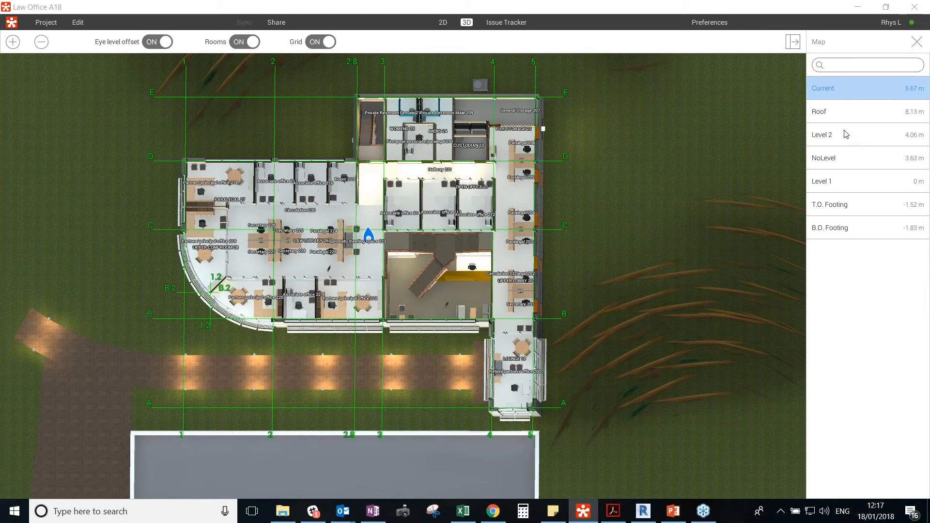
left_click(845, 181)
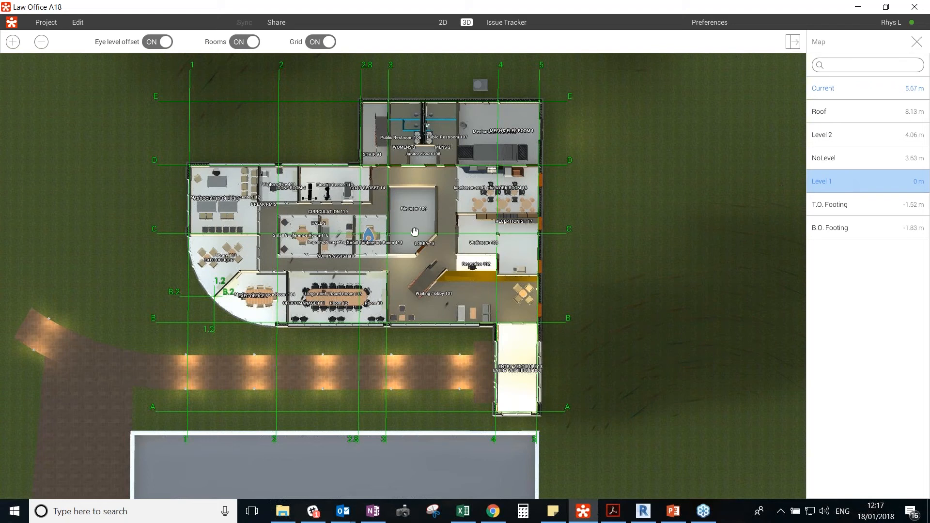
left_click(369, 237)
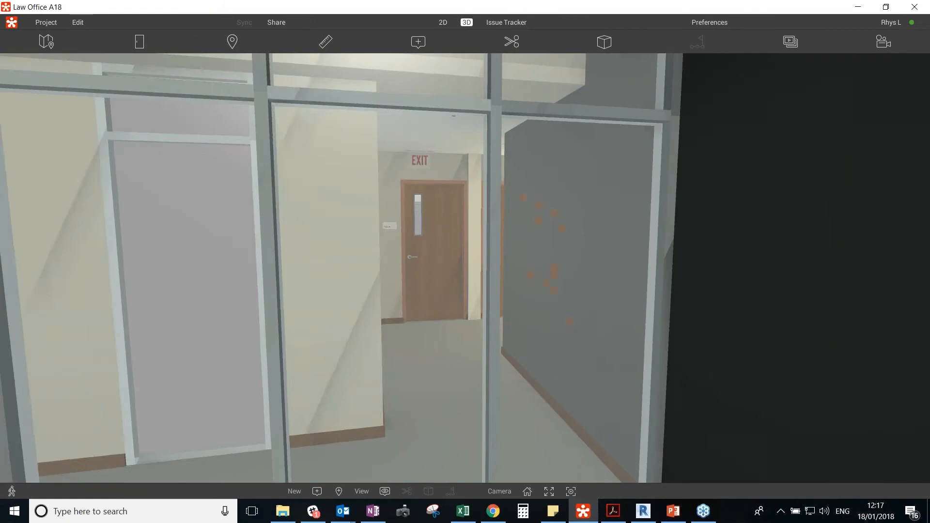
- Walk the Level 1 corridors past the conference room and activate the Ruler tool
key("w")
key("w")
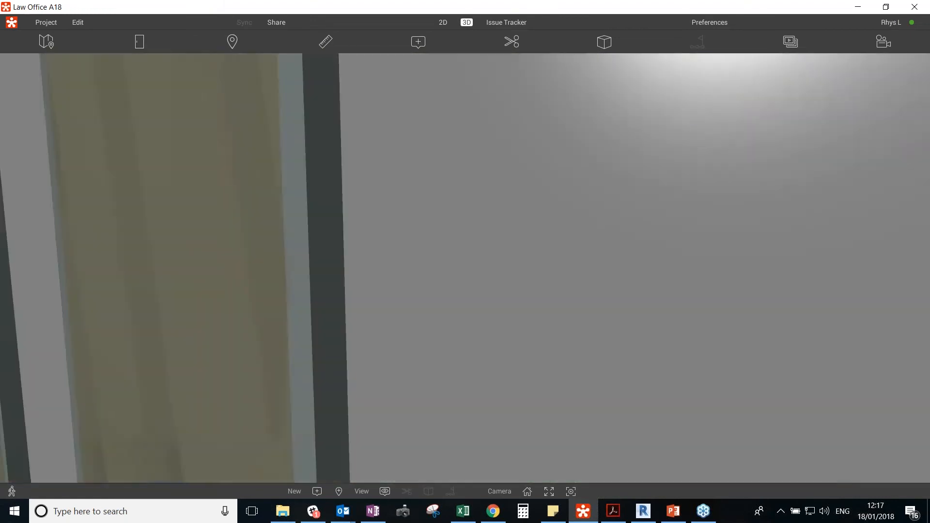
key("w")
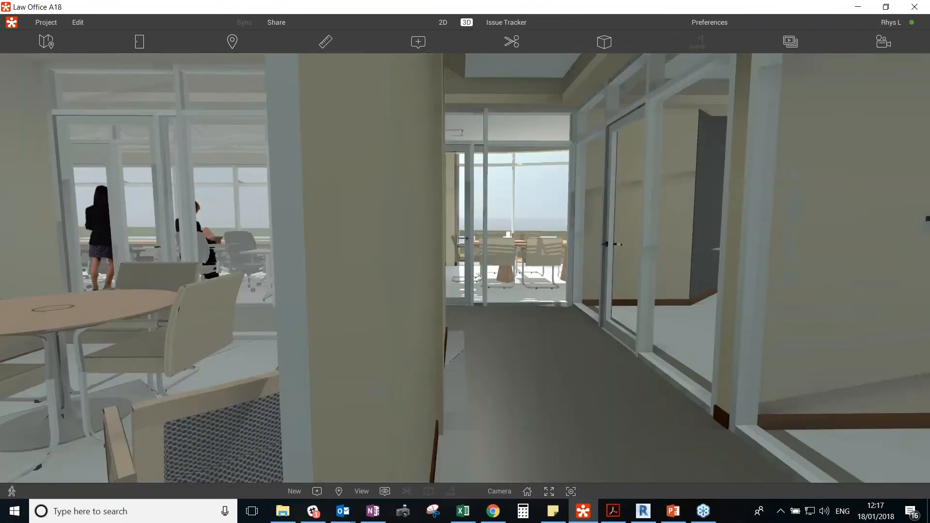
key("Escape")
left_click(11, 492)
key("w")
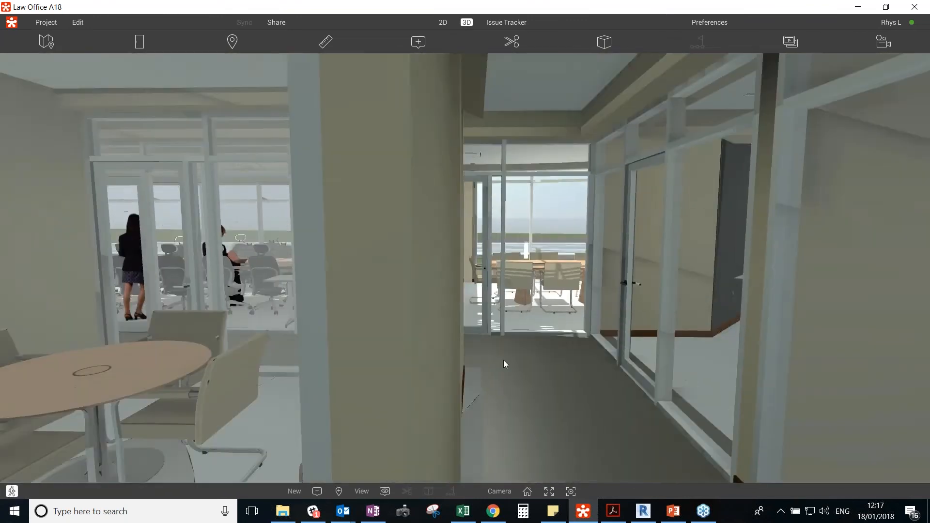
key("w")
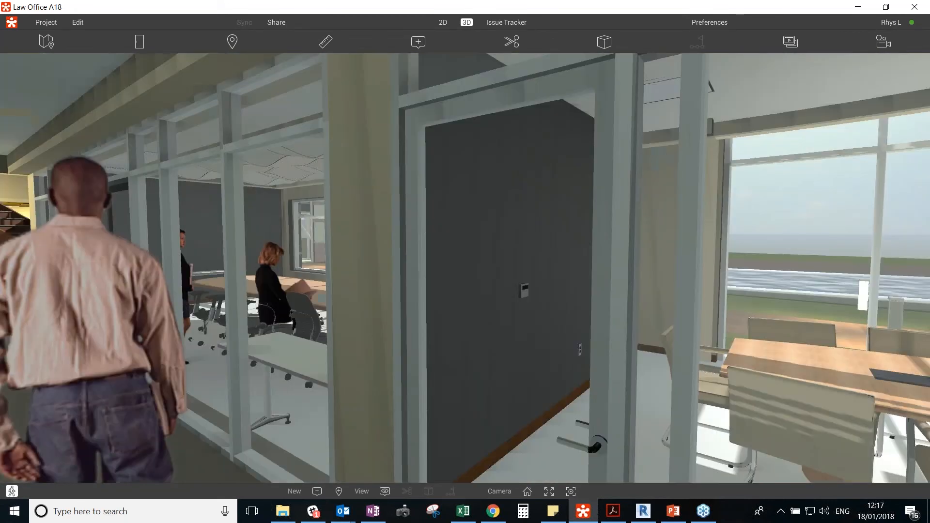
key("w")
key("w")
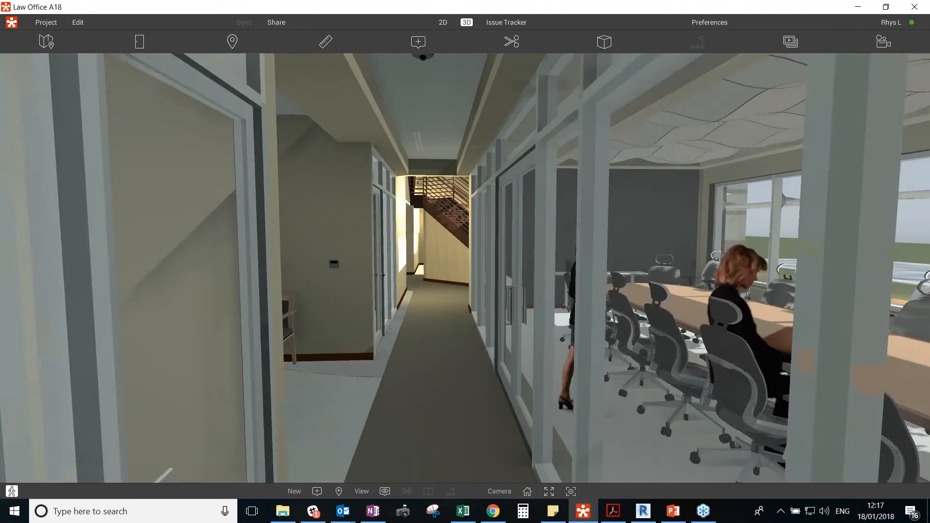
left_click(325, 42)
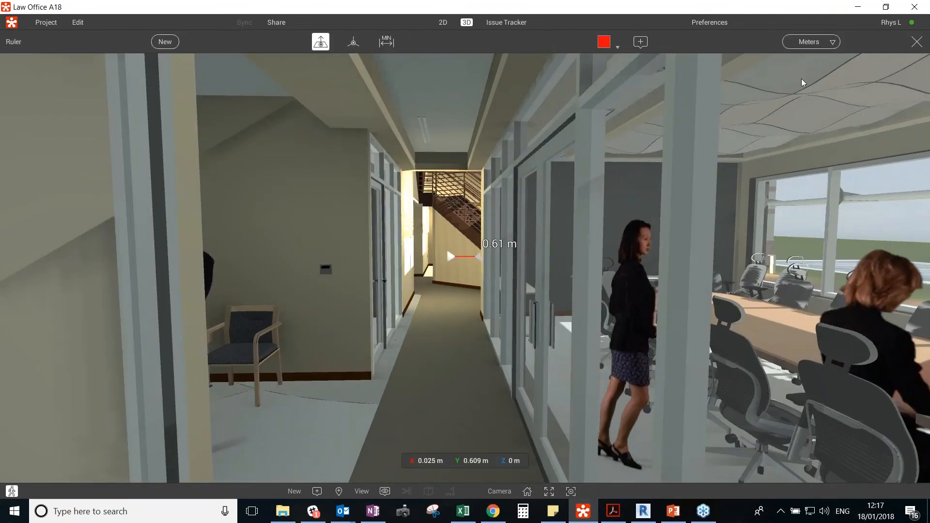
- Measure the corridor, then the 2.288 m MIN chair-to-door-frame gap, and switch to the A101 2D sheet
left_click_drag(432, 248, 373, 274)
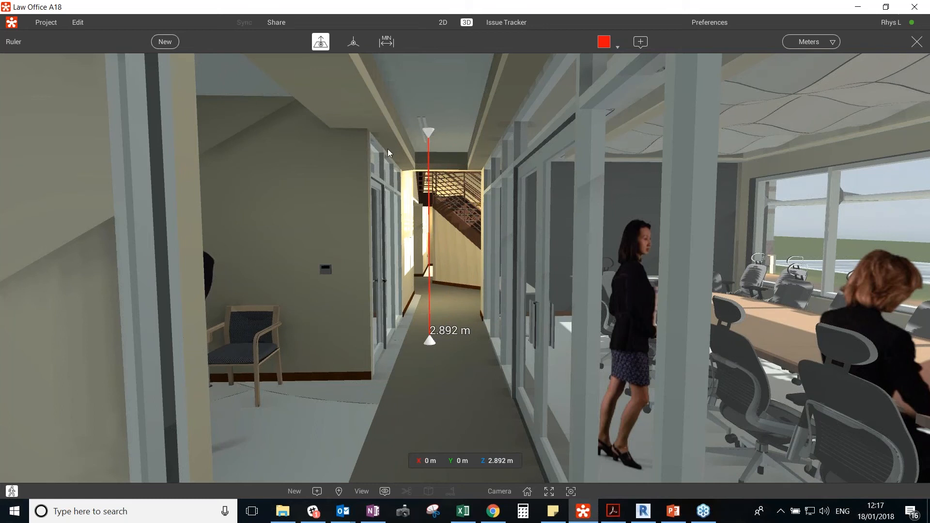
left_click(386, 42)
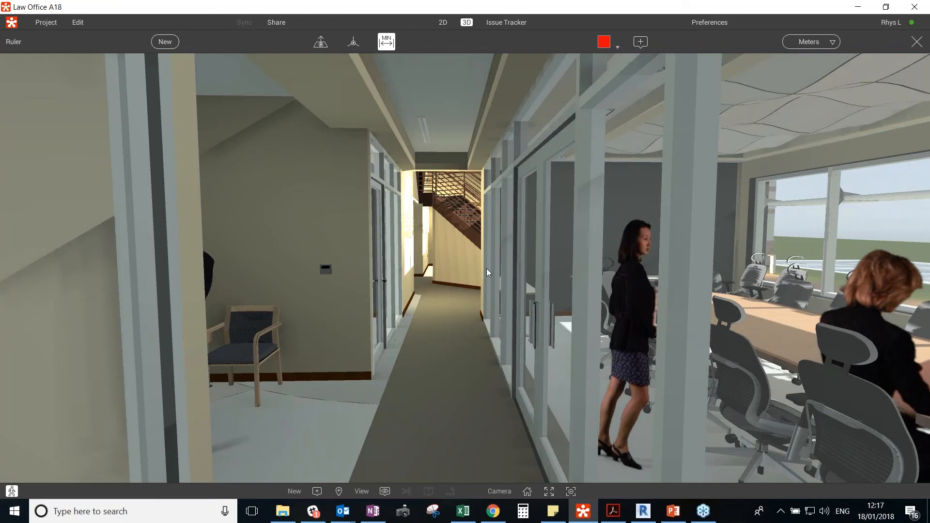
left_click(277, 320)
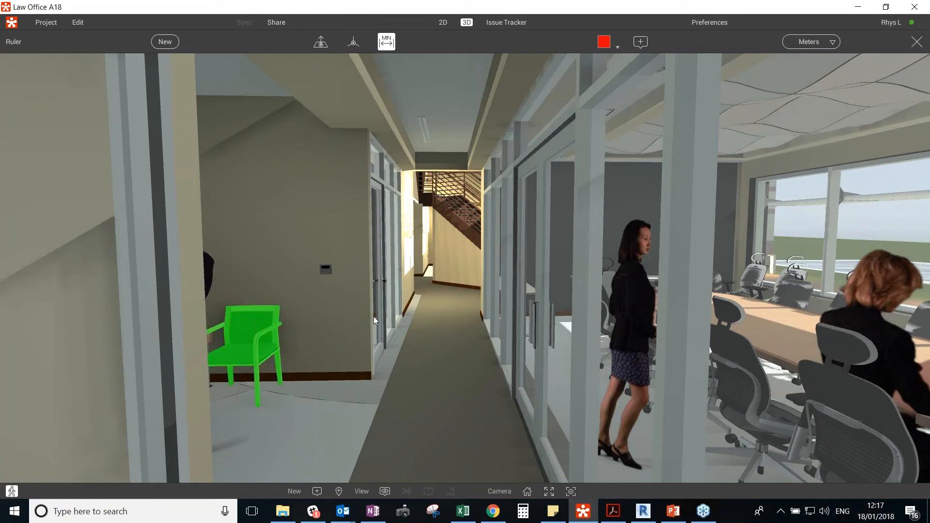
left_click(503, 315)
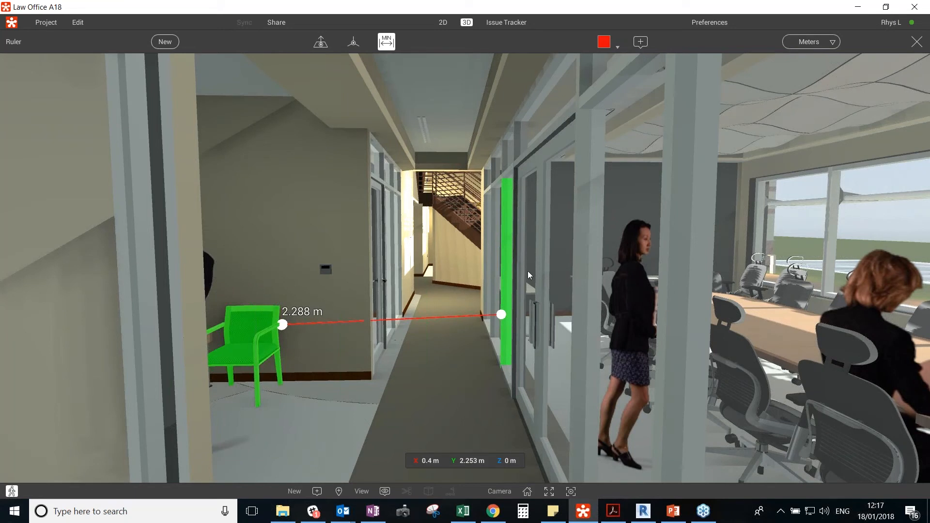
left_click(443, 23)
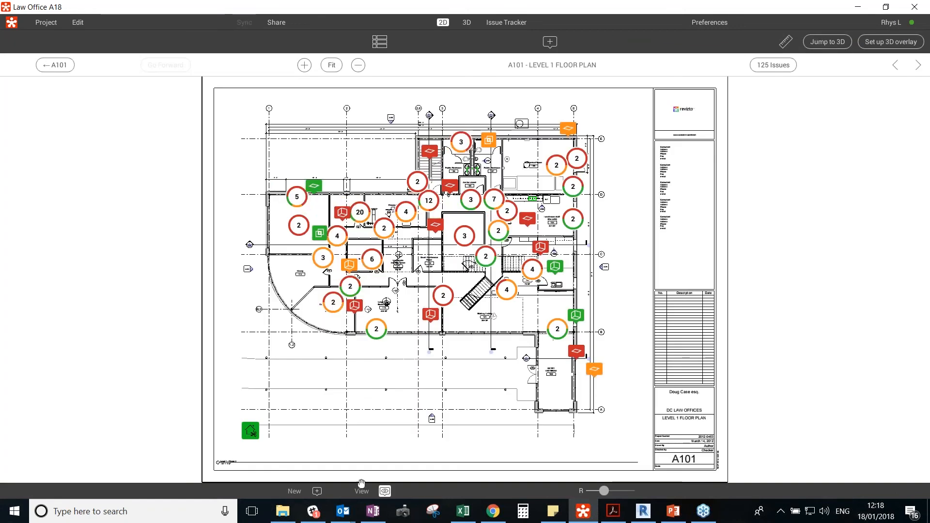
- Hide the issues on the A101 plan and draw a first measurement line on the sheet
left_click(385, 491)
scroll(527, 135, "up", 5)
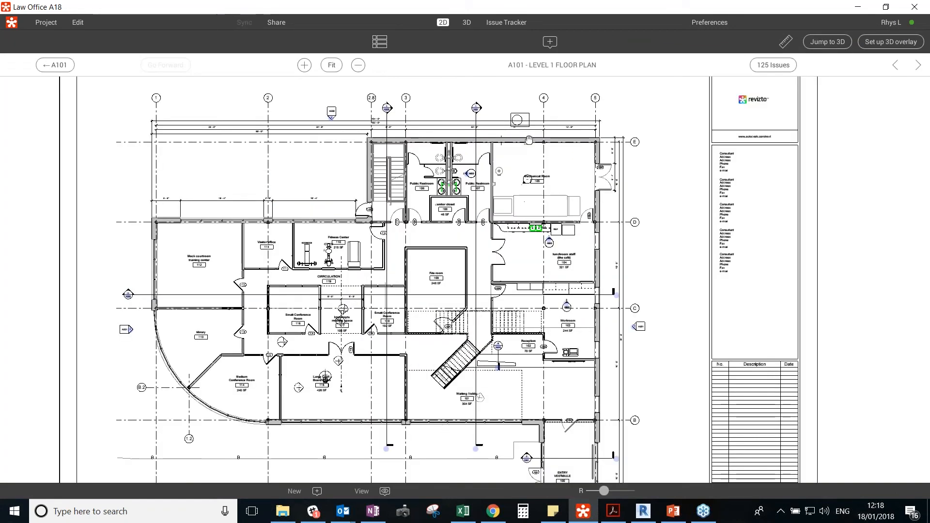
left_click(786, 42)
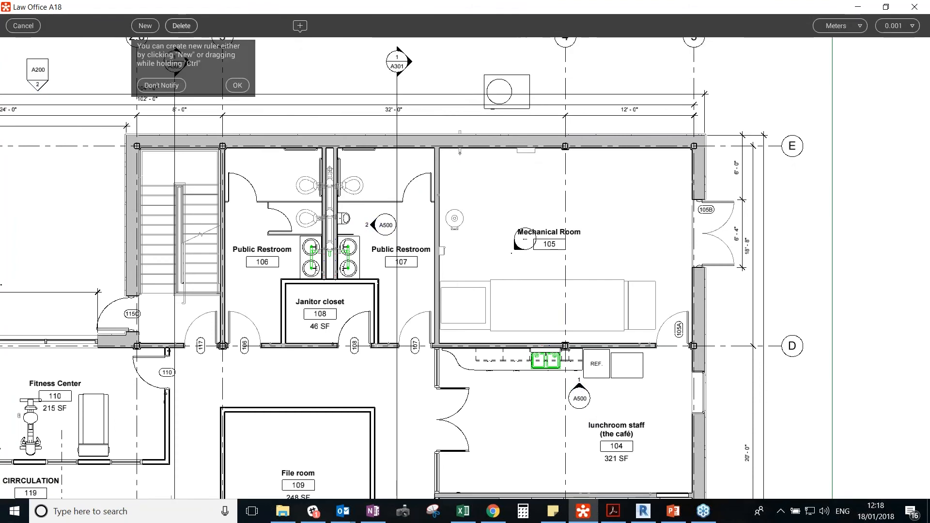
left_click(146, 25)
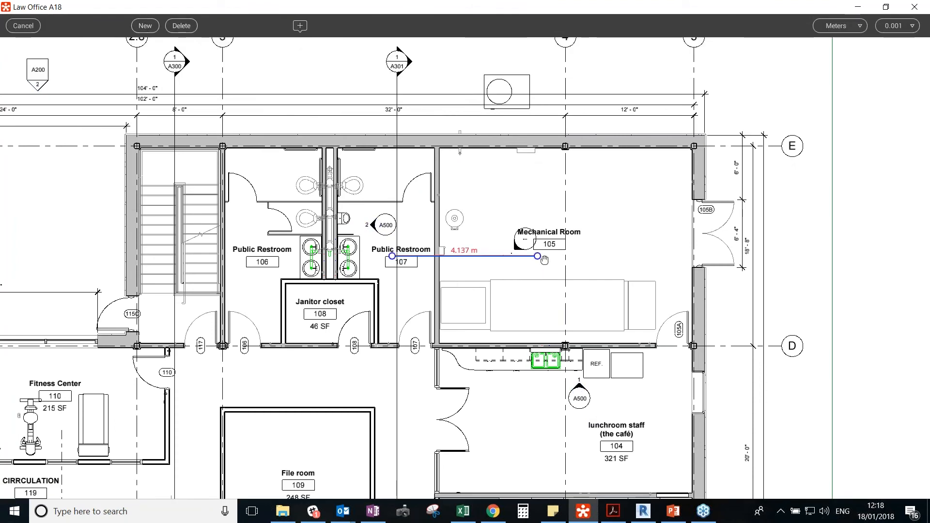
left_click_drag(538, 256, 581, 147)
left_click_drag(393, 255, 584, 344)
scroll(570, 300, "up", 4)
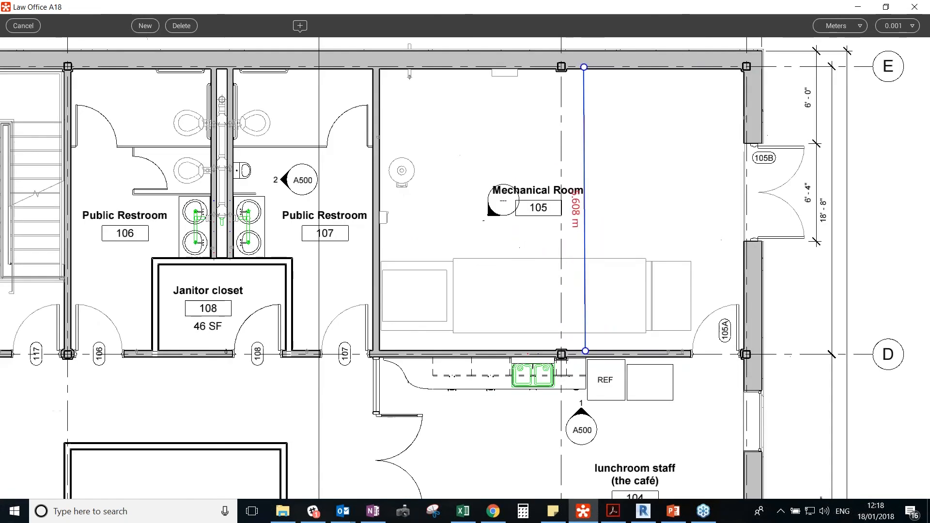
- Measure Mechanical Room 105 wall to wall at 7.159 m, then exit measuring
left_click(145, 26)
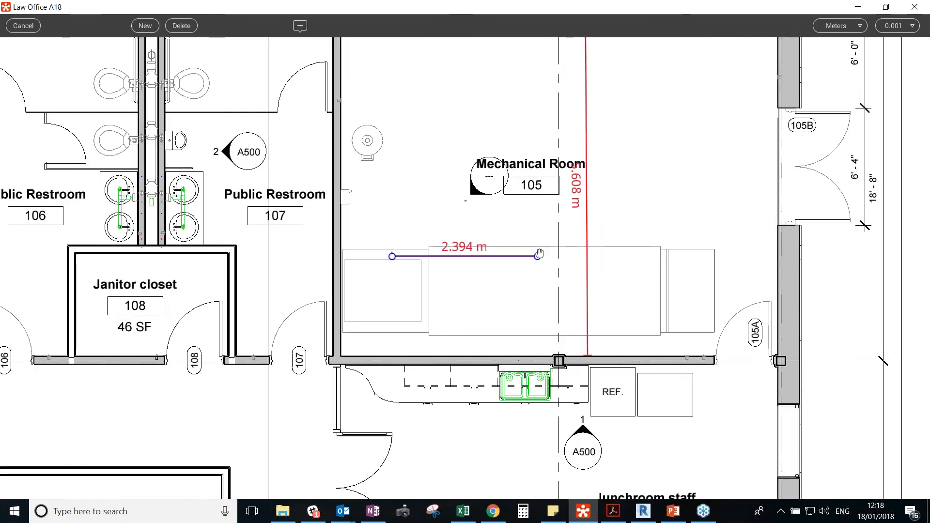
left_click_drag(538, 257, 777, 256)
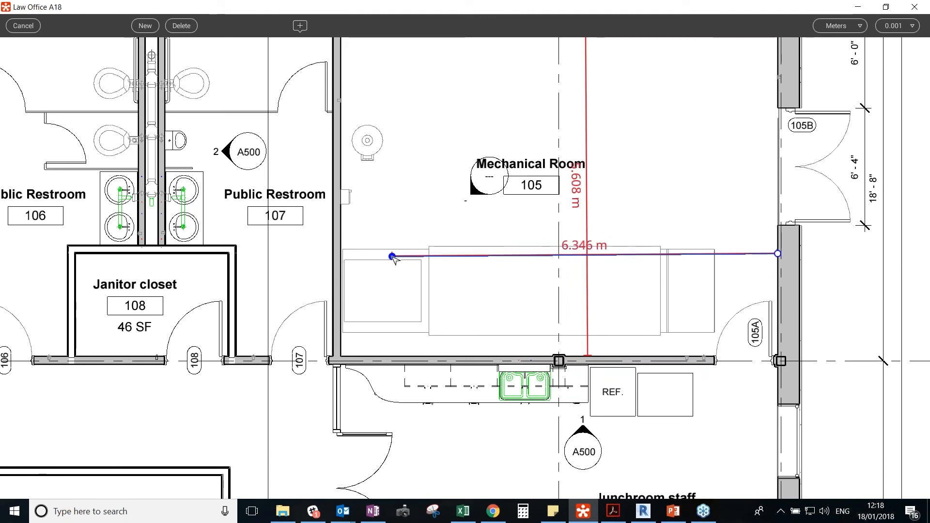
left_click_drag(399, 258, 342, 249)
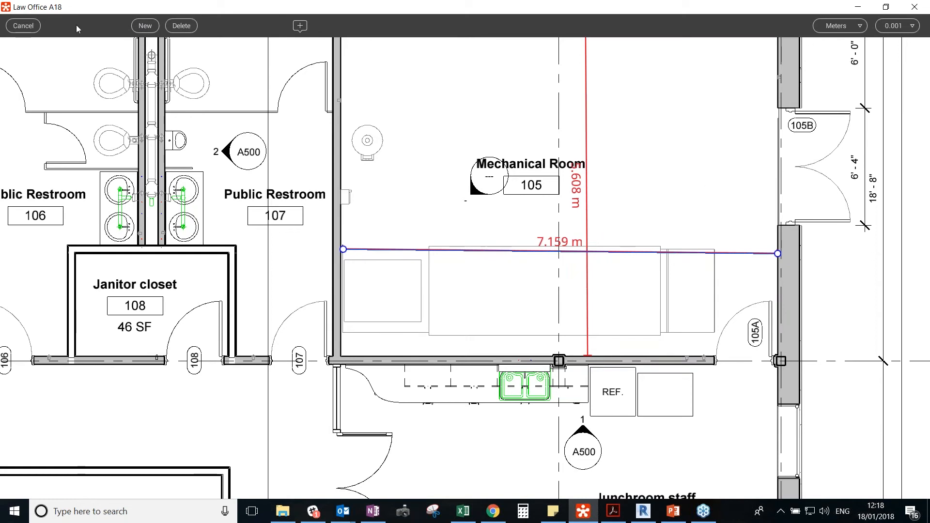
left_click(22, 27)
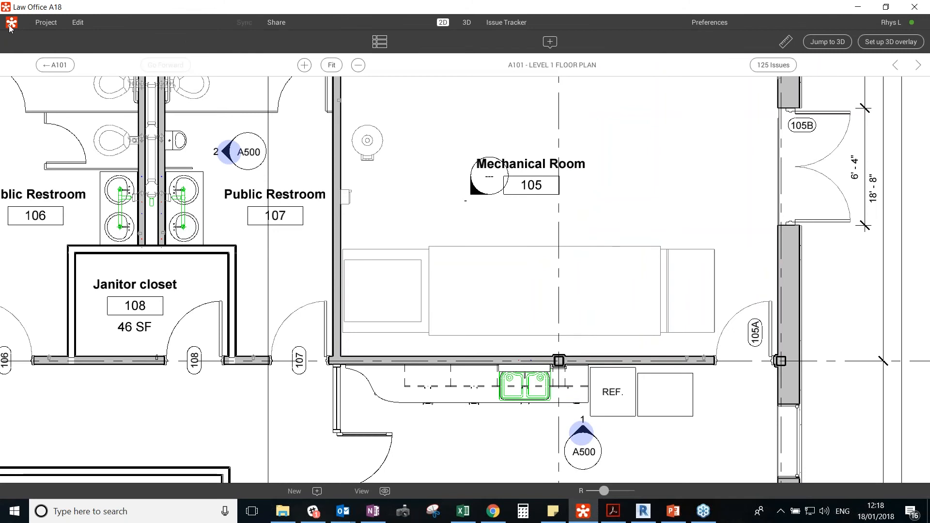
- Check for updates in About, confirm version 4.6.2 is the latest, and return to the model
left_click(10, 25)
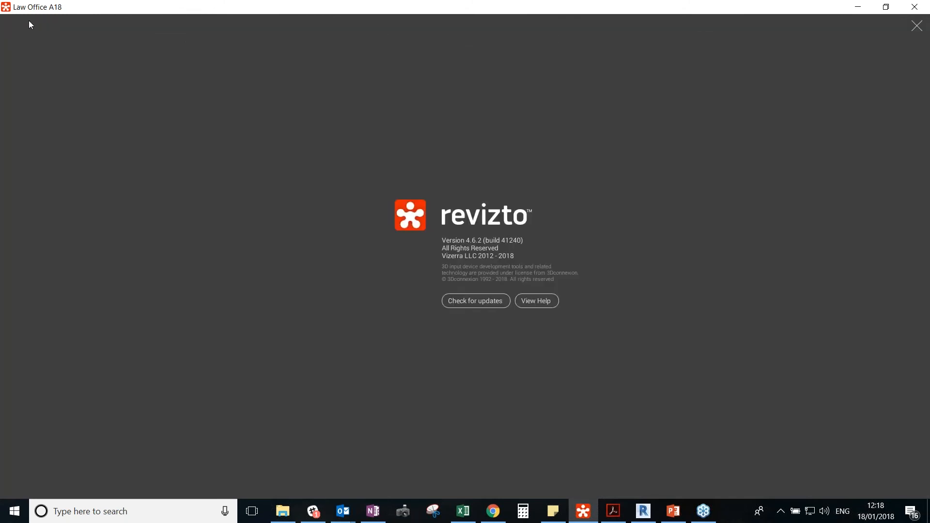
left_click(489, 301)
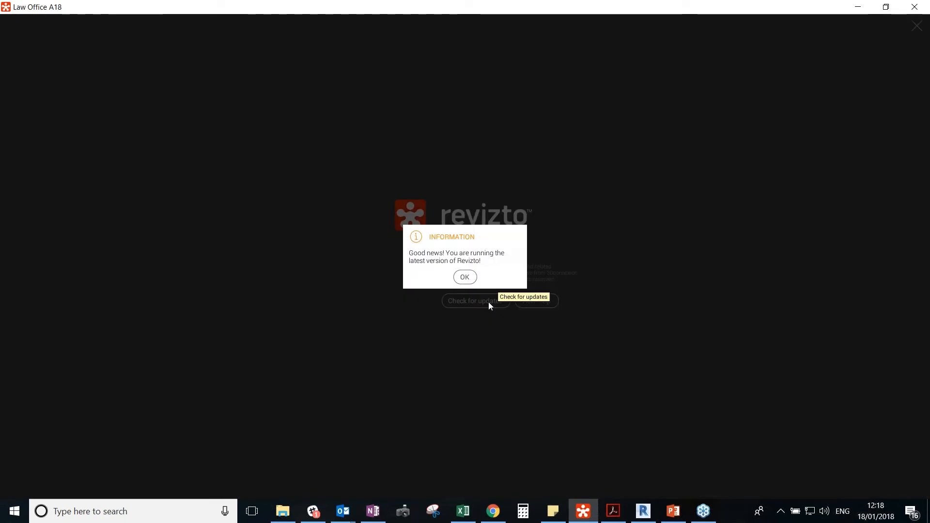
left_click(466, 278)
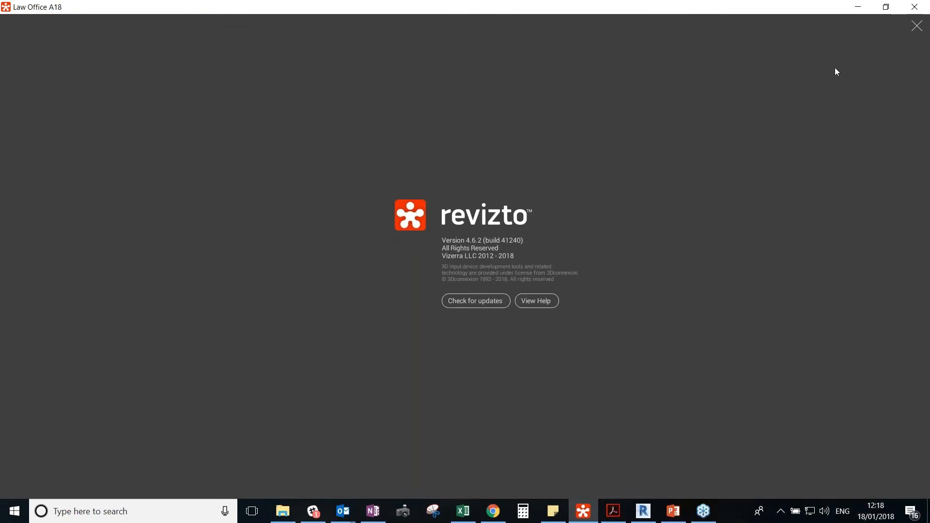
left_click(917, 26)
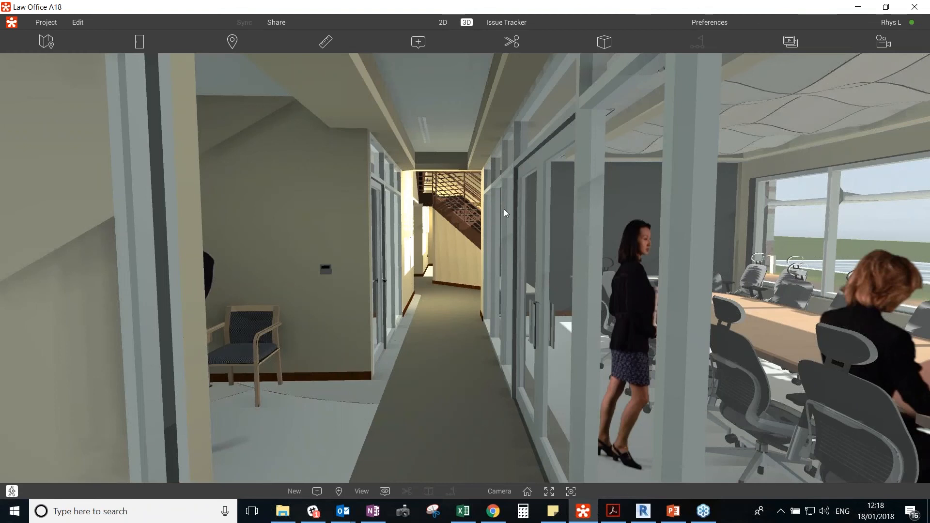
- Place a section plane in the corridor and raise it to reveal the rooms
left_click(513, 43)
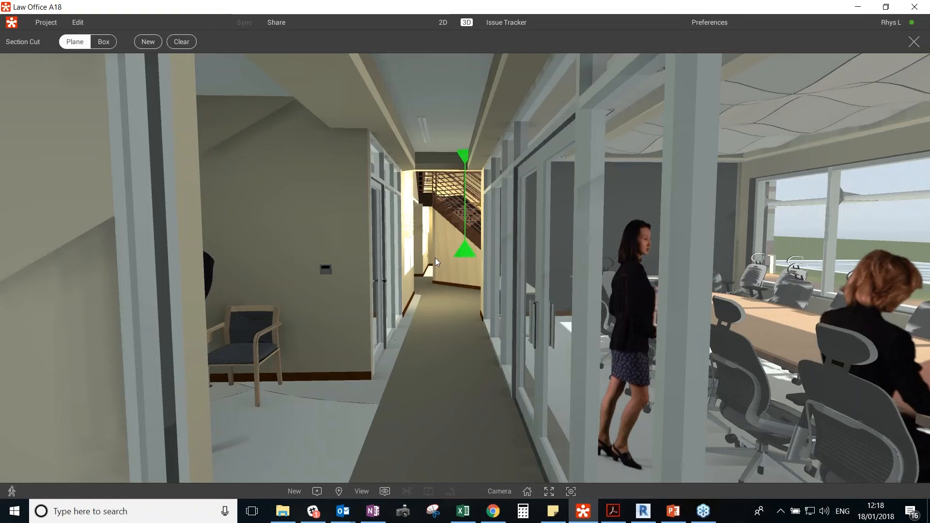
left_click(450, 394)
key("Escape")
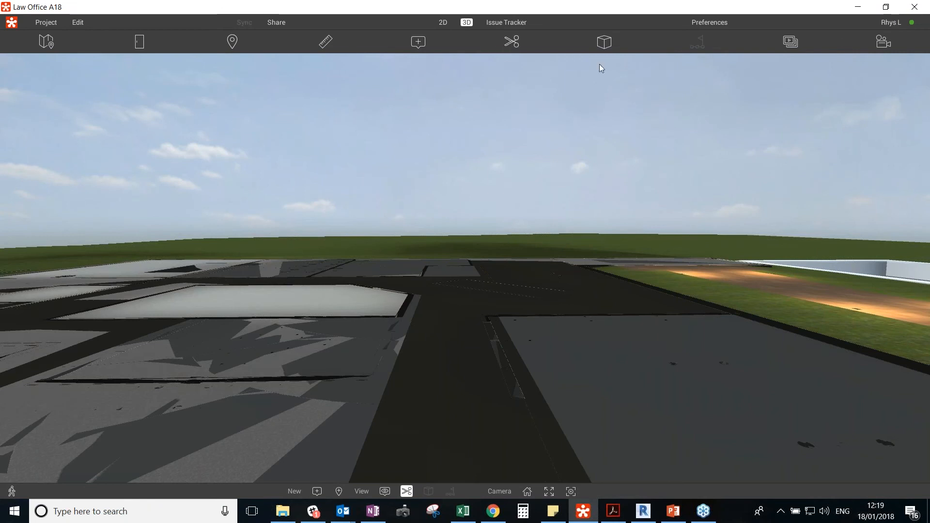
left_click(511, 42)
left_click_drag(449, 241, 424, 30)
left_click_drag(450, 170, 410, 140)
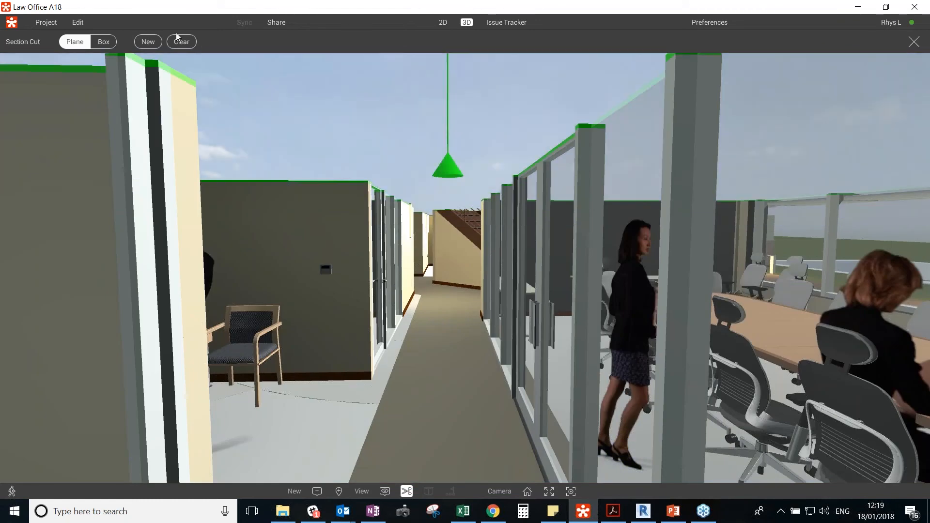
- Replace it with a new plane on the corridor wall and push it through the building
left_click(147, 43)
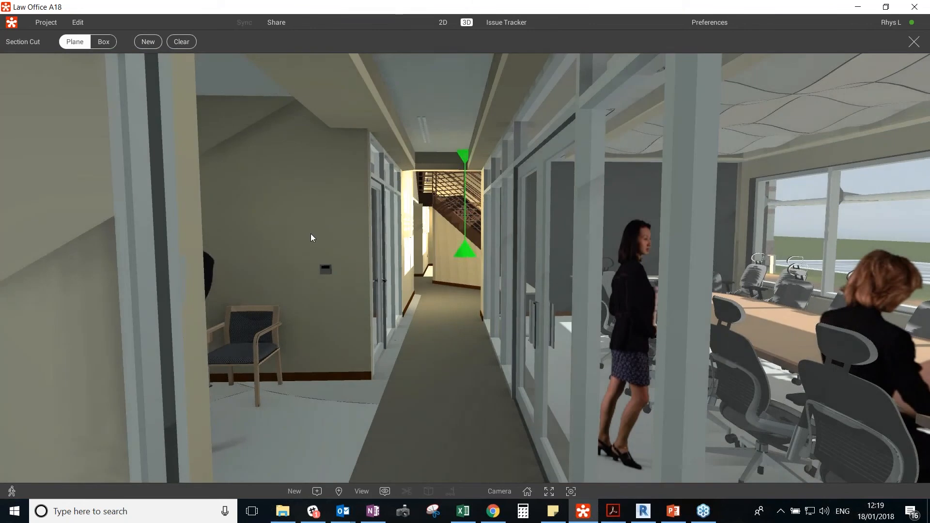
left_click(311, 235)
left_click_drag(476, 315, 325, 315)
scroll(476, 315, "down", 2)
key("s")
key("d")
left_click_drag(366, 257, 376, 282)
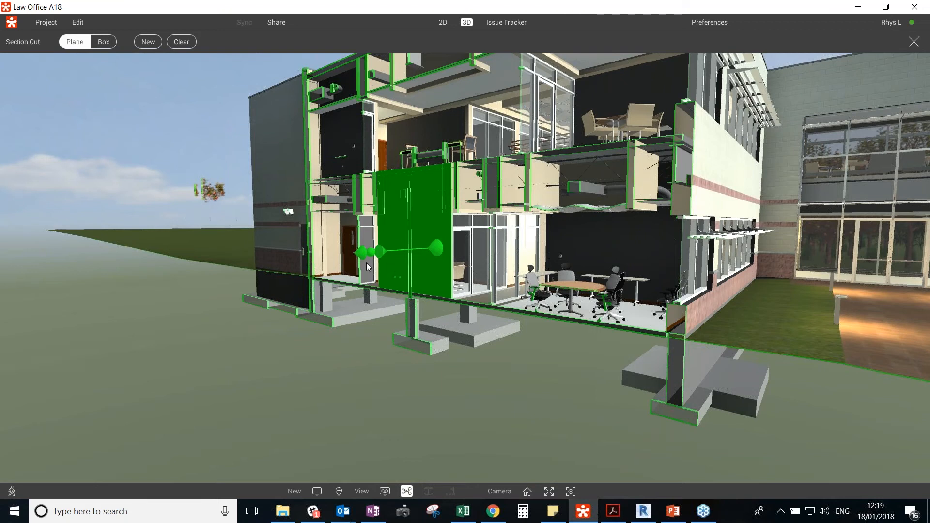
- Switch to a section box and resize it by dragging its front and left faces
left_click(102, 43)
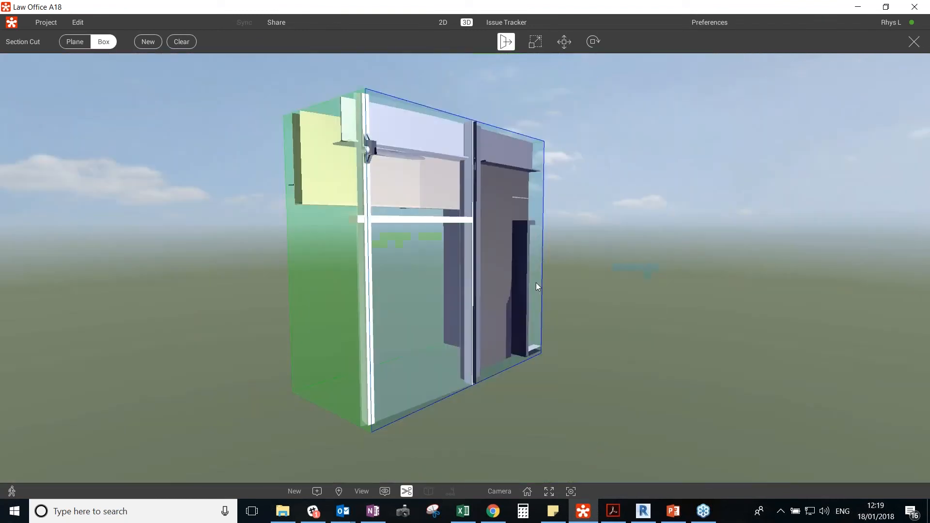
left_click_drag(536, 283, 554, 285)
left_click_drag(315, 280, 377, 272)
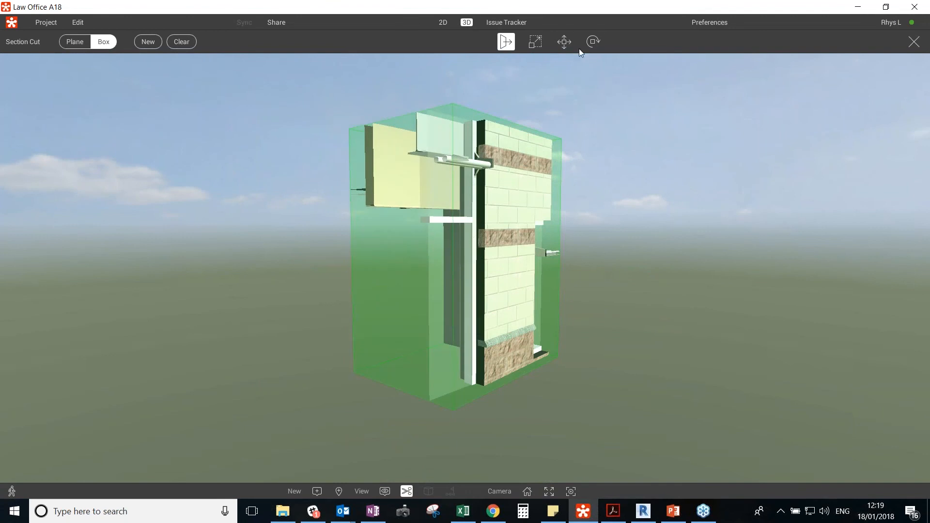
- Move the box onto a desk and overhead ductwork, close the section bar, and open Viewpoints
left_click(564, 42)
mouse_move(417, 246)
left_mouse_down()
mouse_move(598, 206)
mouse_move(637, 251)
mouse_move(477, 229)
mouse_move(517, 239)
mouse_move(412, 249)
left_mouse_up()
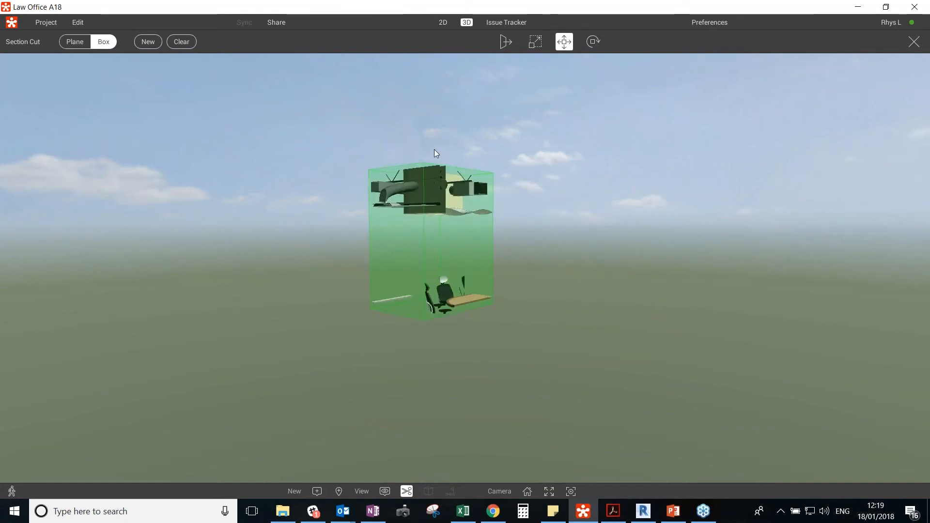
scroll(429, 178, "up", 3)
right_click_drag(429, 178, 370, 153)
middle_click_drag(429, 178, 430, 238)
right_click_drag(430, 237, 439, 295)
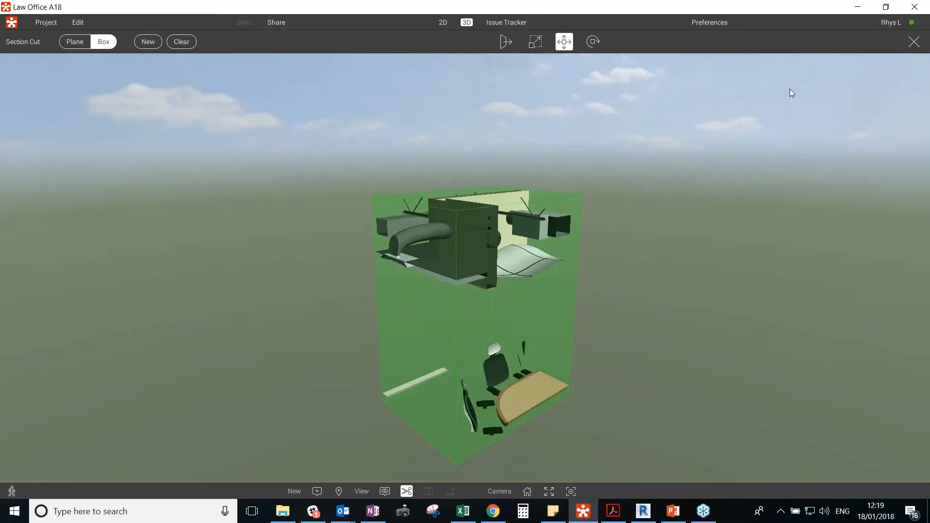
left_click(916, 43)
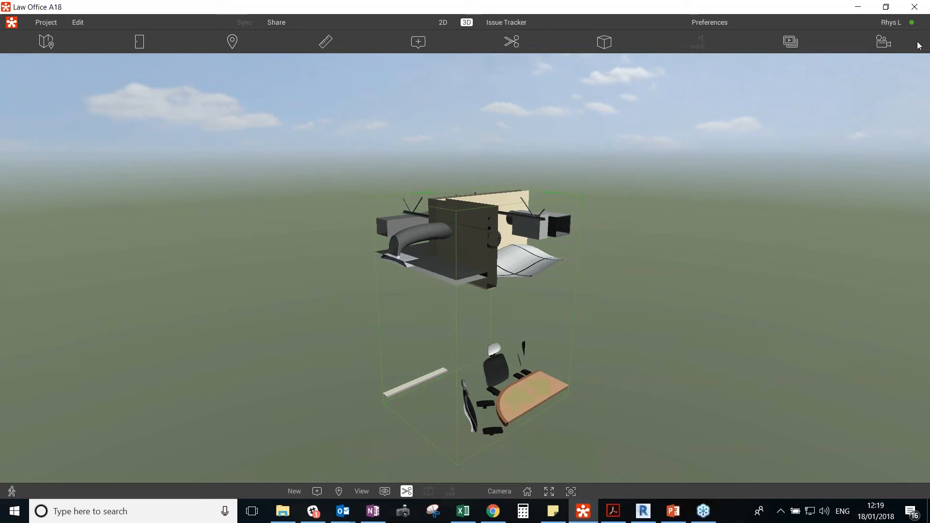
left_click(231, 43)
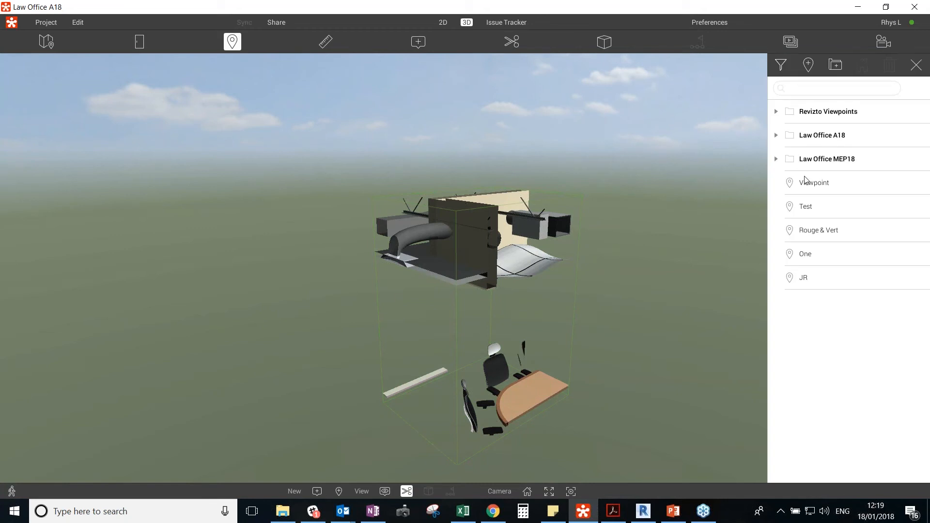
- Save the current view as a new viewpoint named Training
left_click(807, 66)
left_click(859, 303)
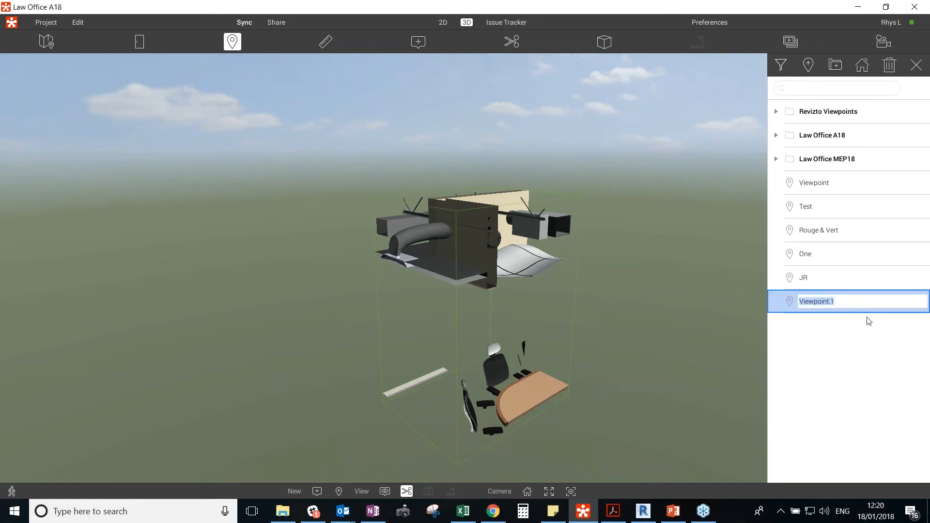
type("Training")
key("Return")
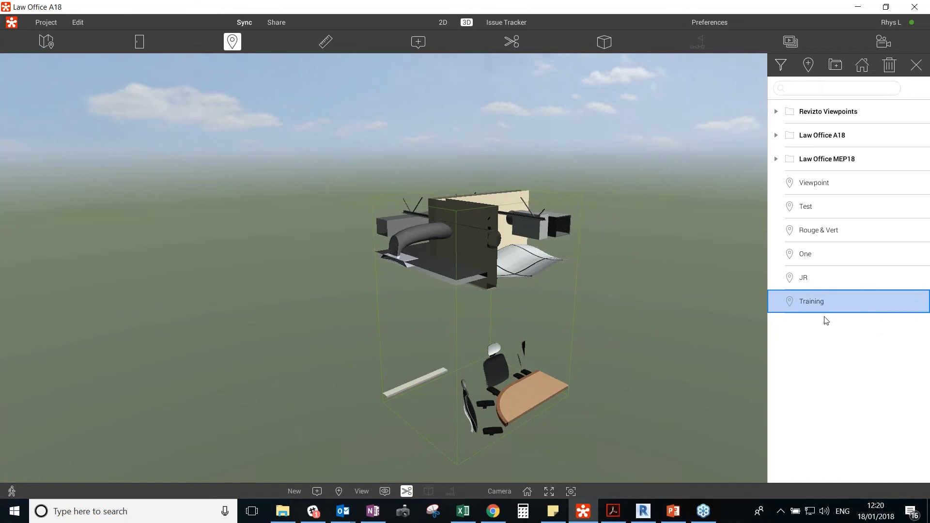
- Preview the JR, One and Rouge & Vert viewpoints, then close the panel
left_click(820, 281)
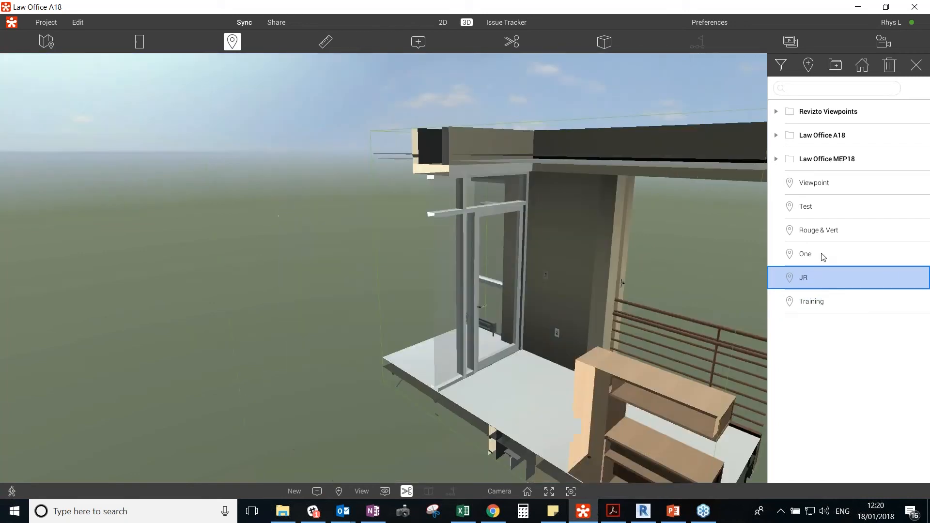
left_click(819, 254)
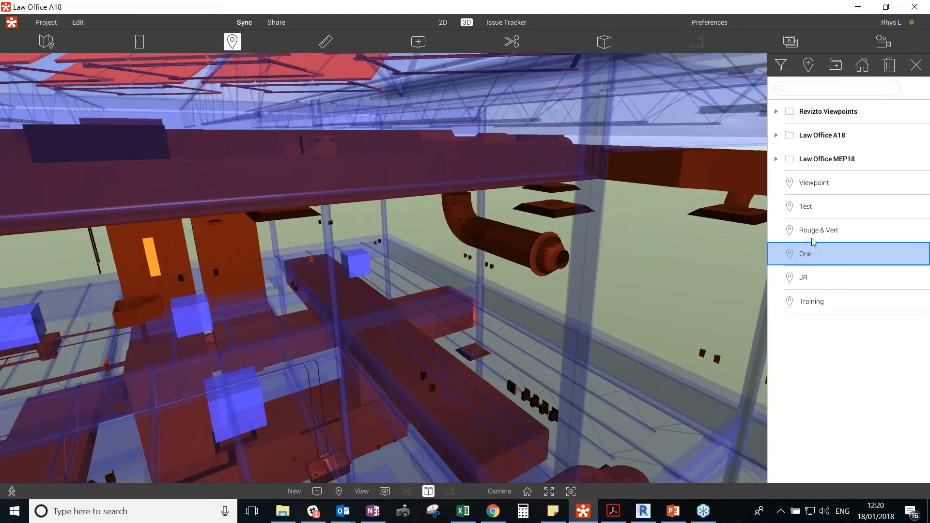
left_click(815, 230)
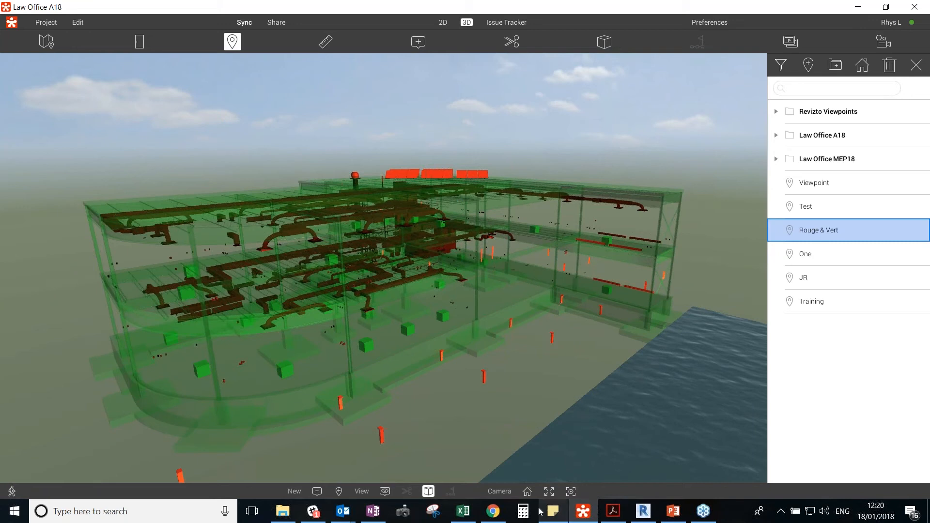
left_click(527, 491)
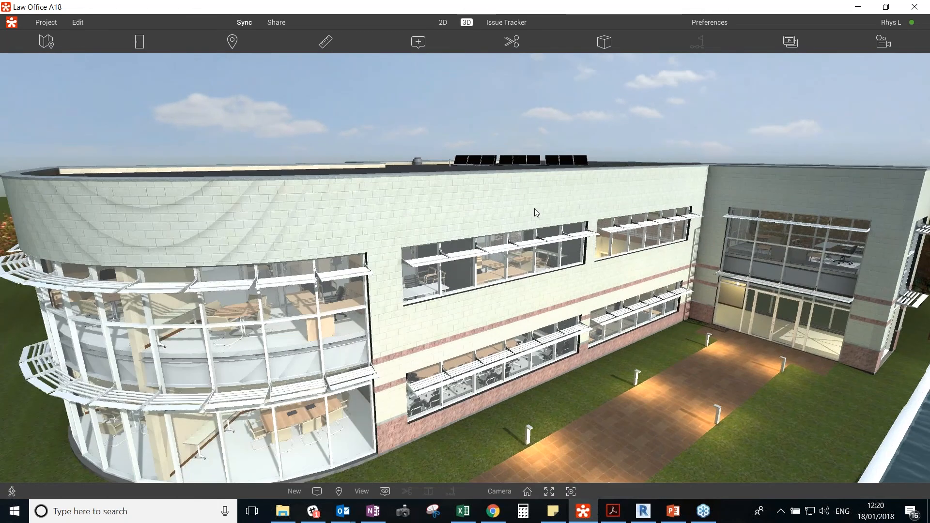
left_click(538, 212)
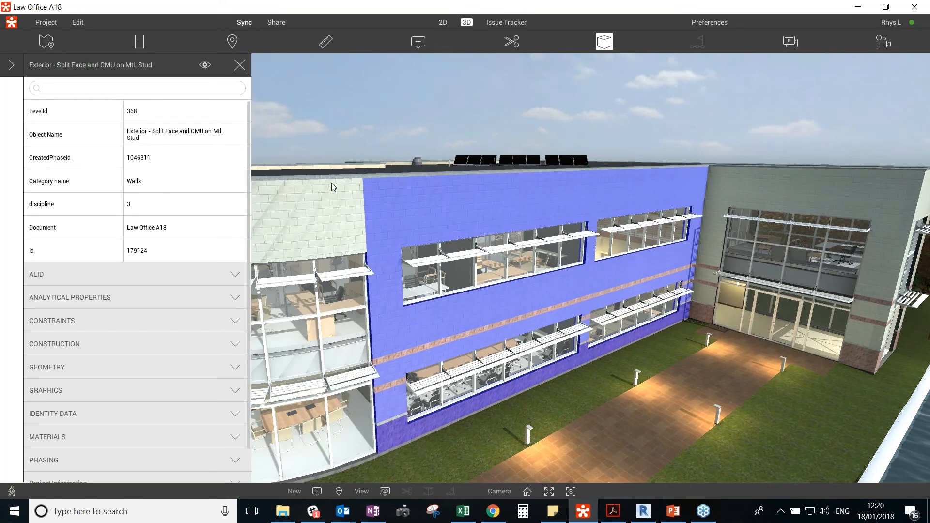
scroll(156, 426, "down", 1)
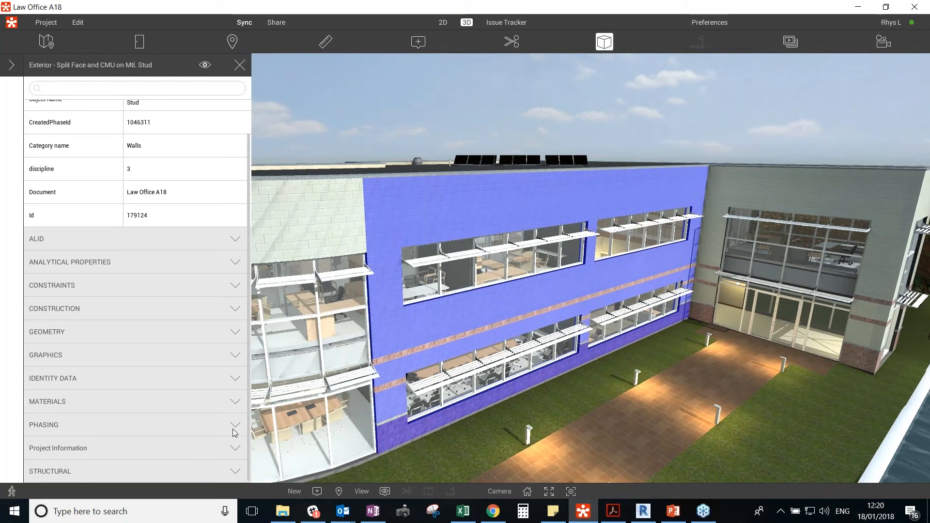
left_click(240, 66)
scroll(599, 155, "down", 5)
- Open the Objects filter and try grouping by Levels and Links before returning to Categories
left_click(605, 41)
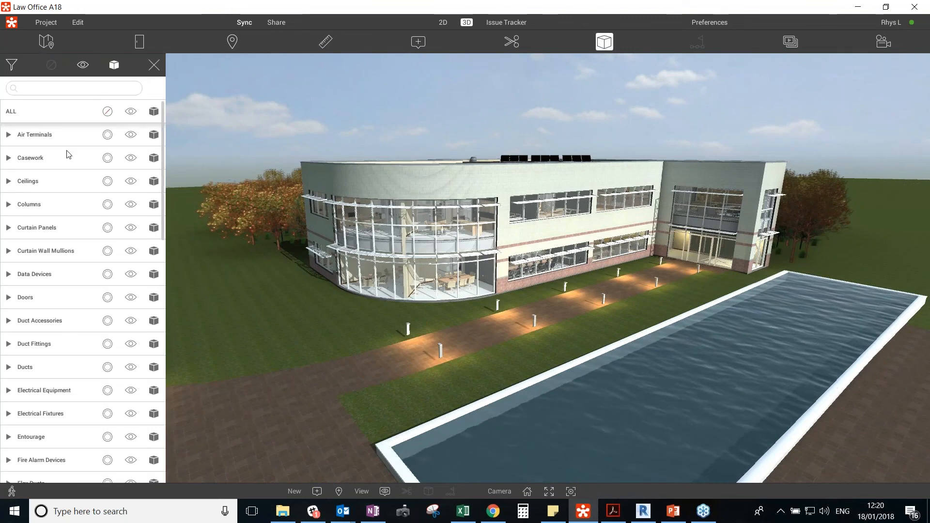
left_click(13, 68)
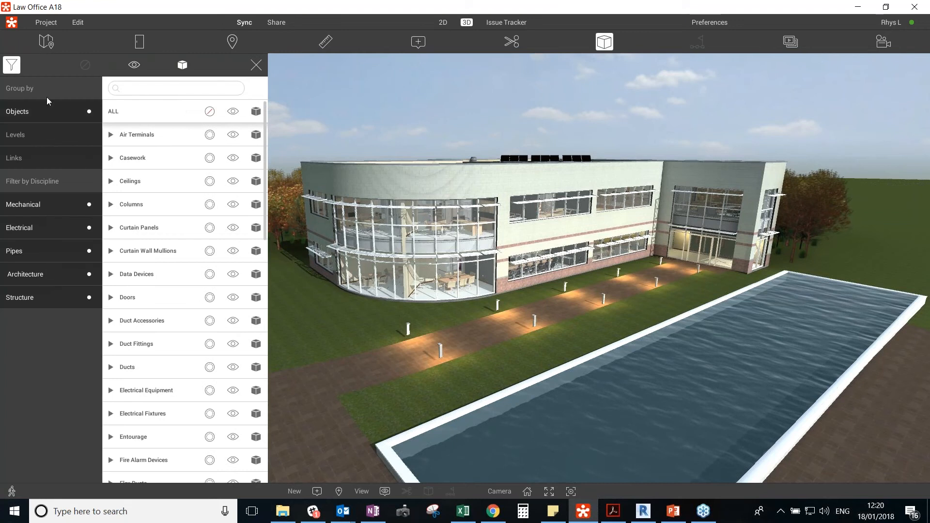
left_click(45, 133)
left_click(52, 155)
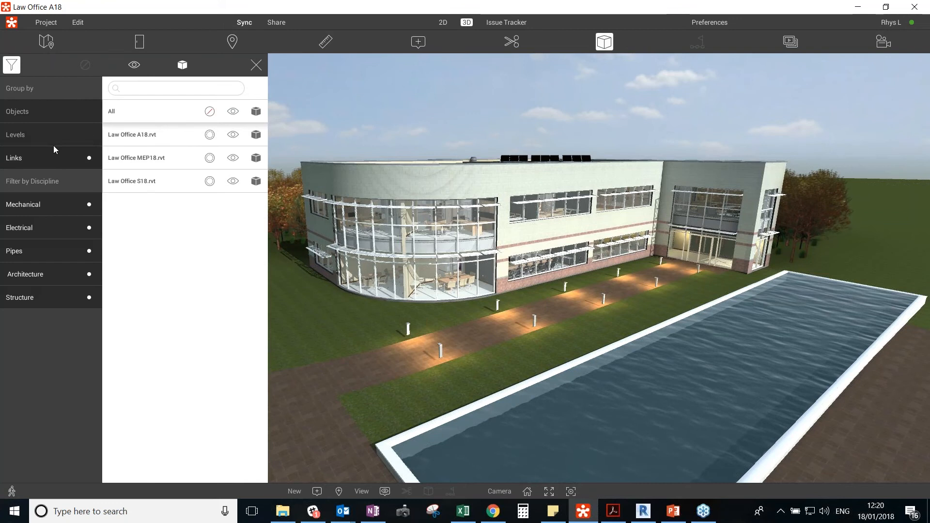
left_click(59, 116)
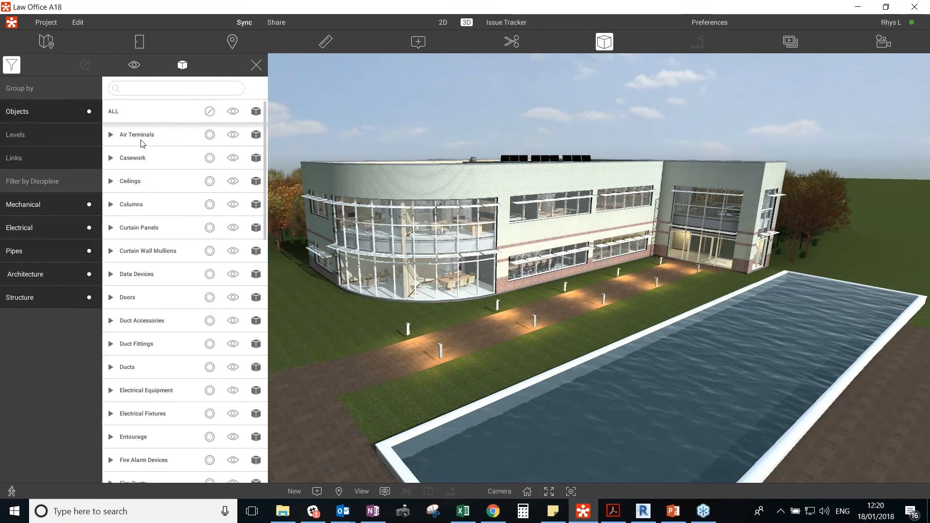
- Hide all object categories, then show Ceilings coloured red
left_click(234, 111)
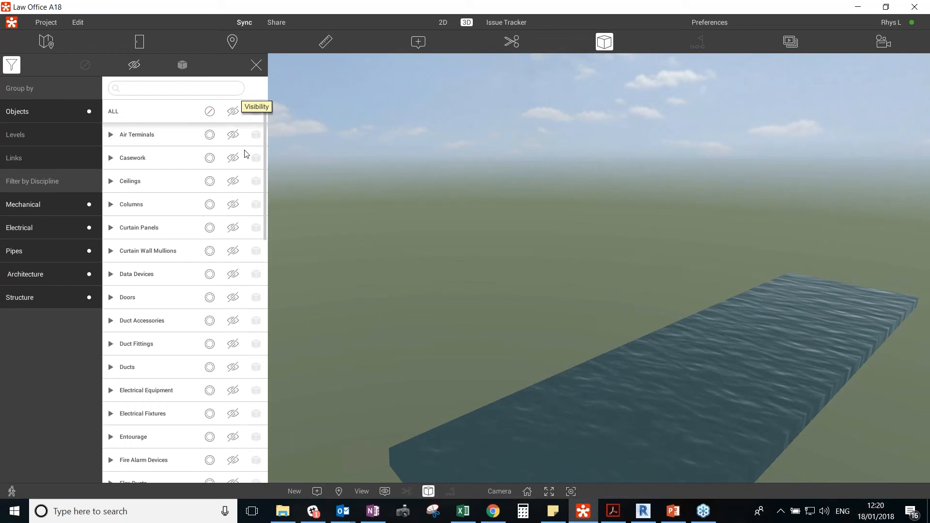
left_click(233, 182)
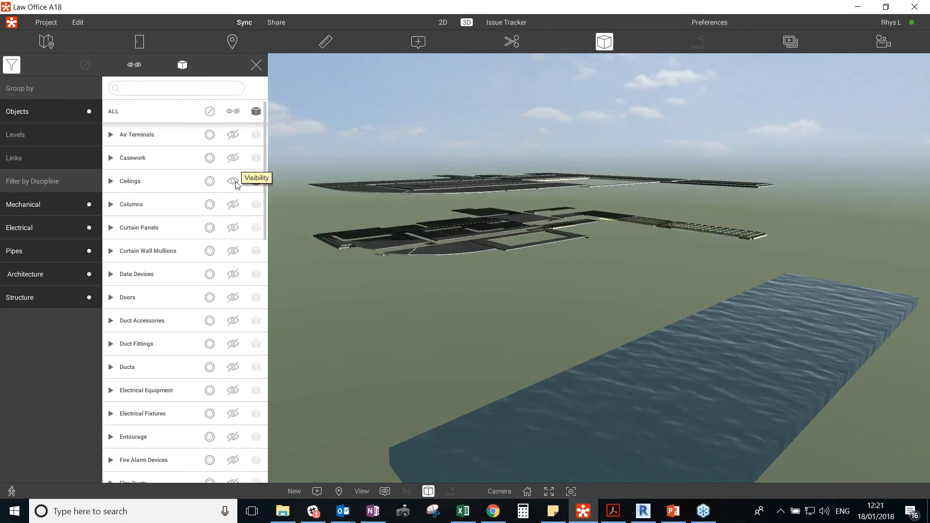
left_click(210, 181)
left_click(423, 263)
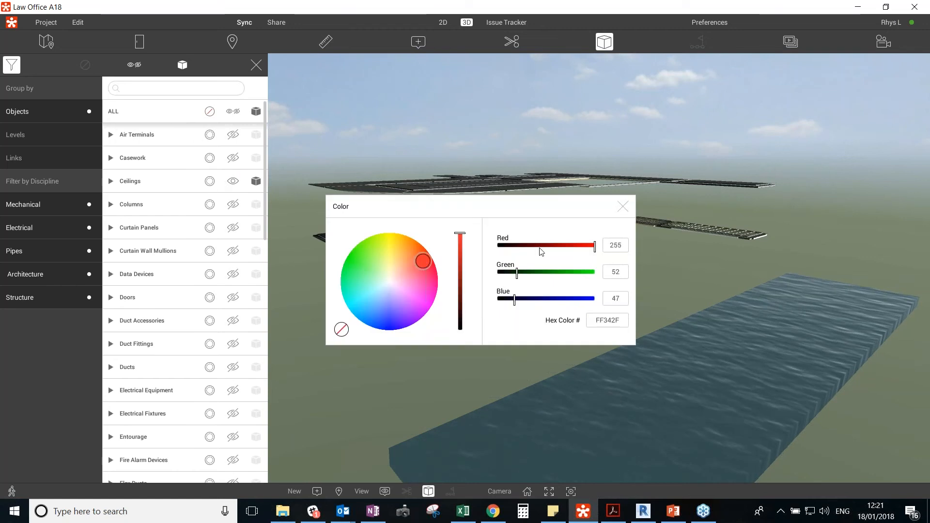
left_click(624, 208)
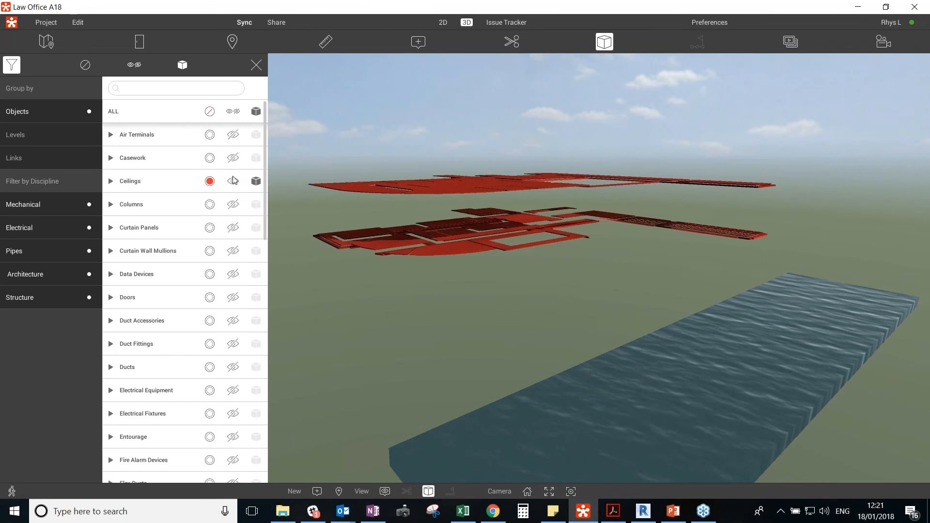
- Show Duct Fittings in green and group the list by linked files
left_click(233, 344)
left_click(210, 344)
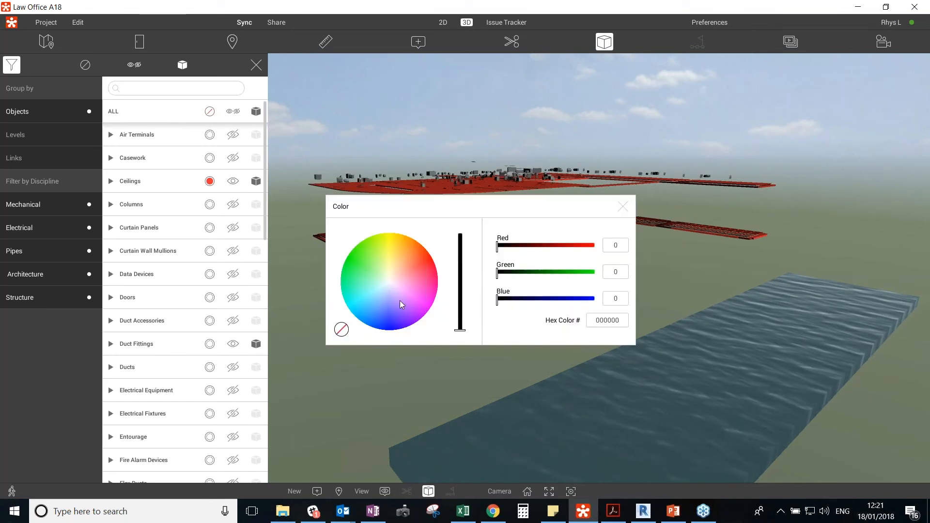
left_click(357, 257)
left_click(622, 208)
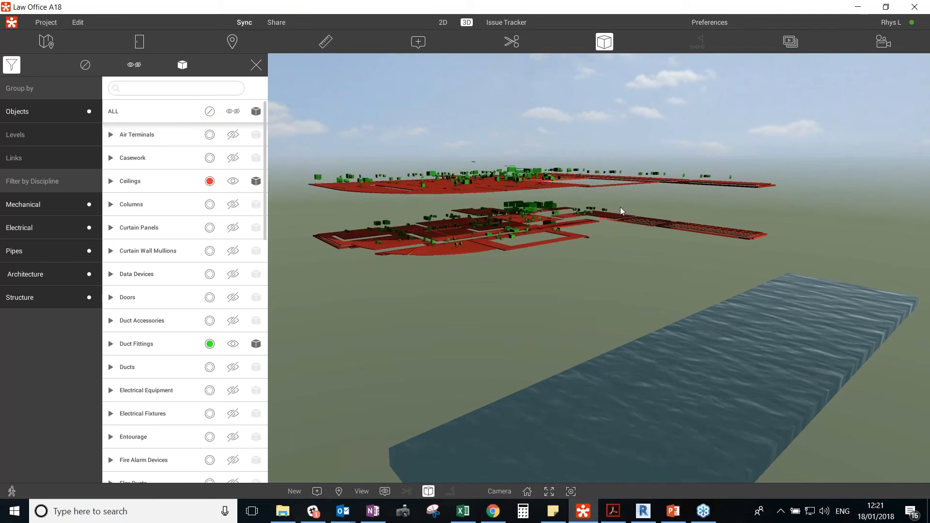
left_click(30, 159)
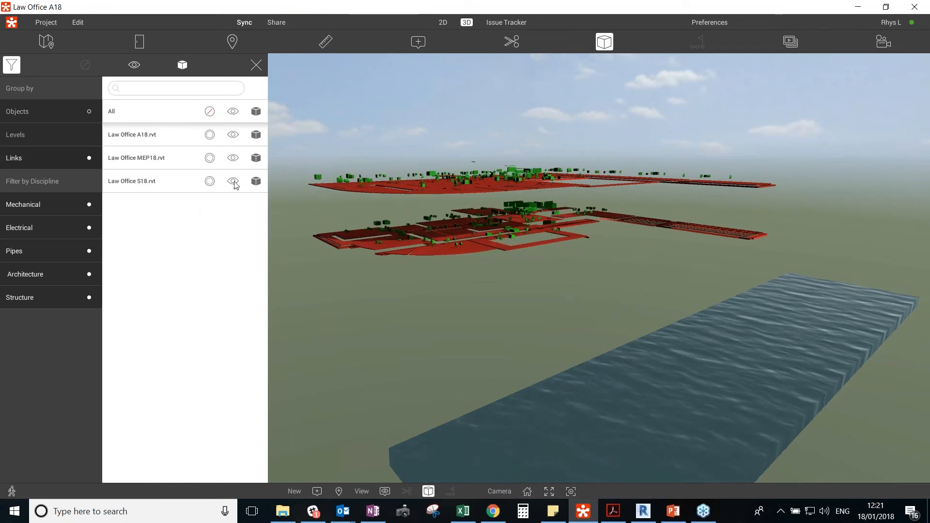
- Set the colour of the Law Office S18.rvt structural link to blue
left_click(209, 181)
left_click(396, 324)
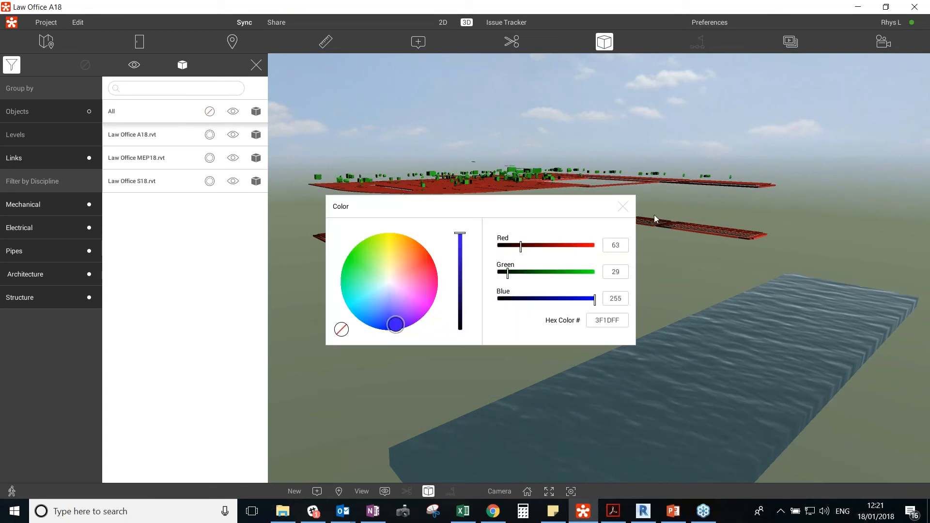
left_click(624, 207)
- Group by Objects and show Structural Columns, Foundations, Framing and Supports, with foundations made transparent
left_click(51, 110)
scroll(203, 299, "down", 2)
scroll(203, 299, "down", 6)
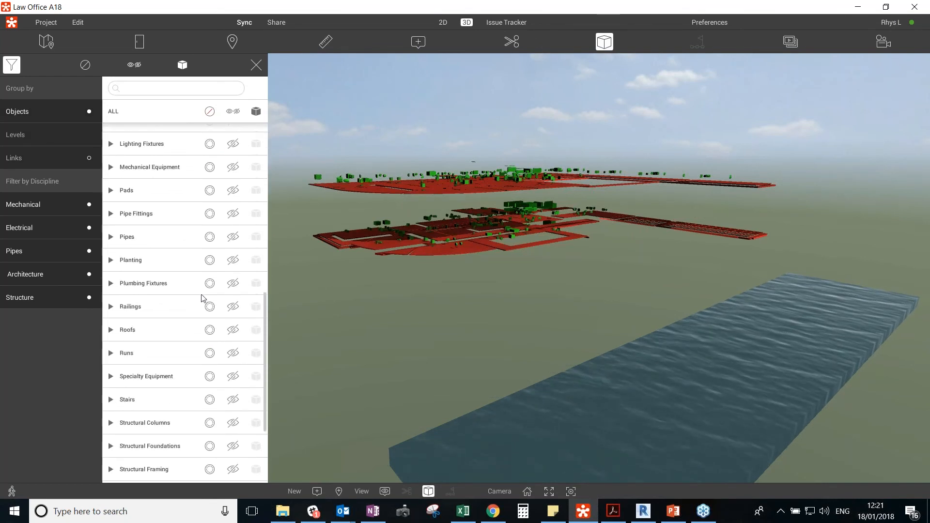
scroll(204, 298, "down", 2)
left_click(233, 355)
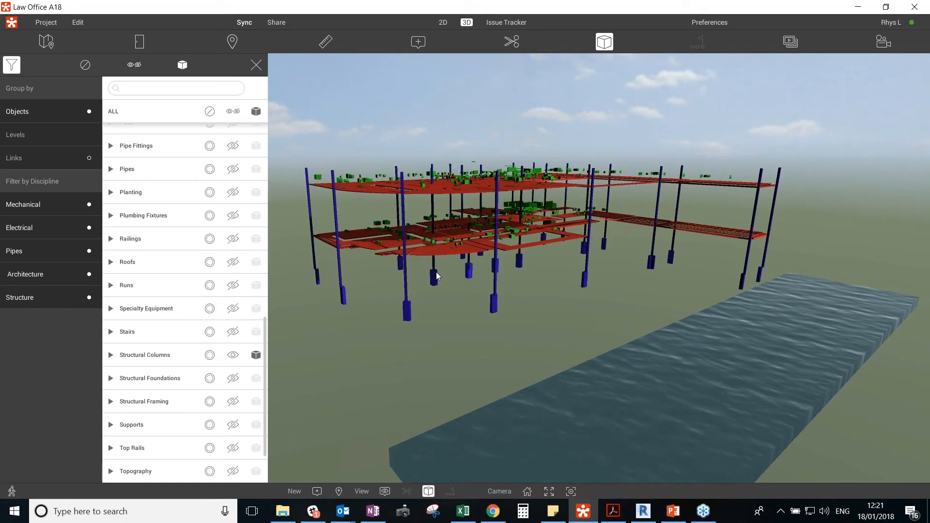
left_click(233, 378)
left_click(234, 401)
left_click(234, 425)
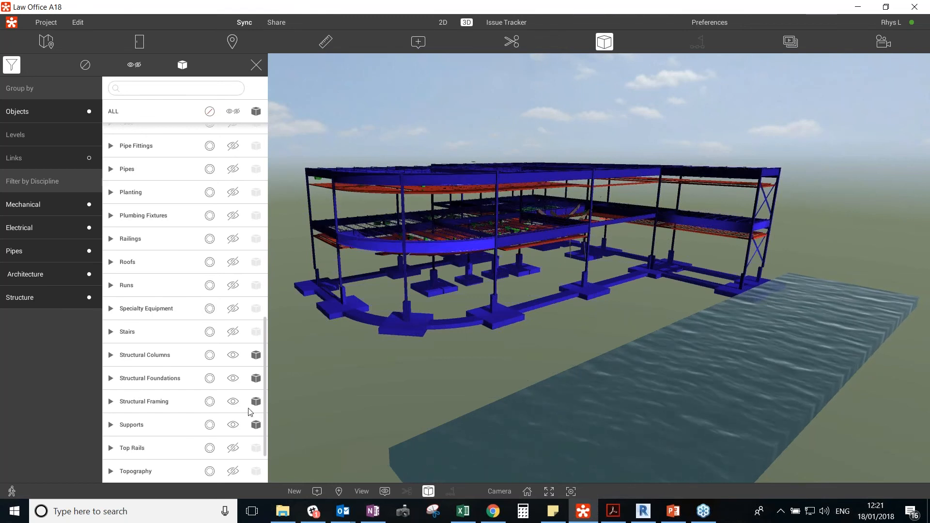
left_click(256, 379)
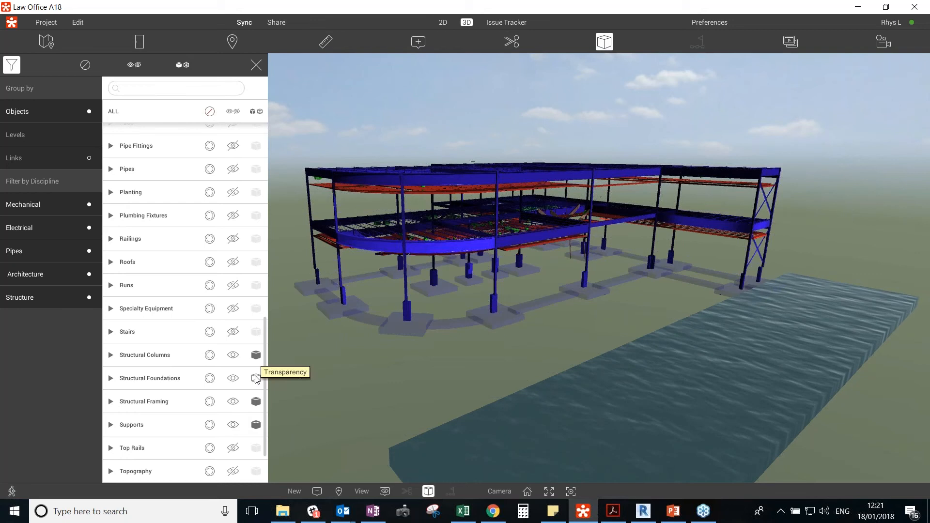
left_click(257, 65)
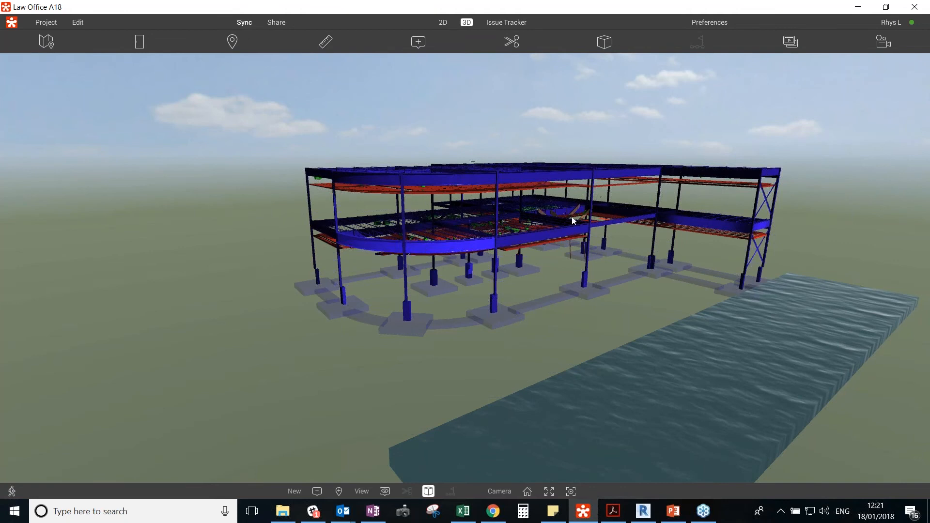
- From the home viewpoint, jump to ADMIN ASSIST 10 and Associate offices 212, 213 and 216
left_click(529, 492)
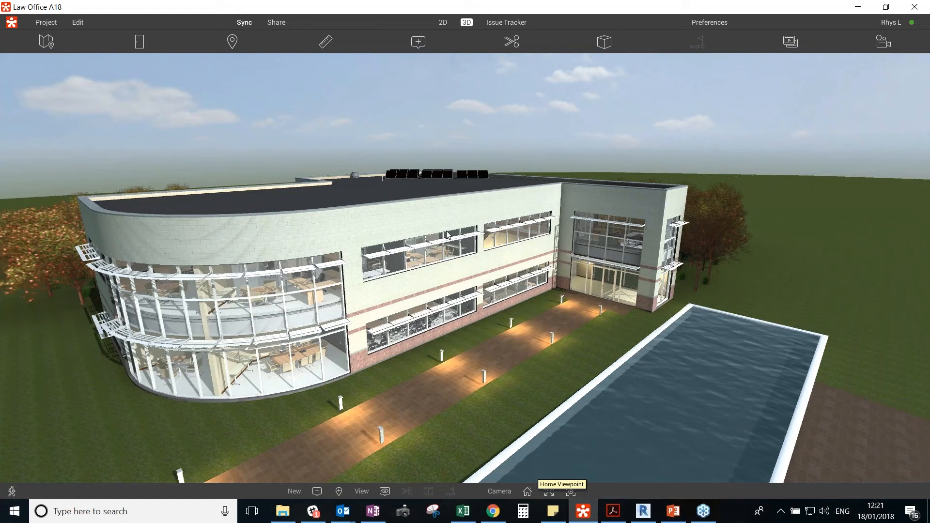
left_click(135, 42)
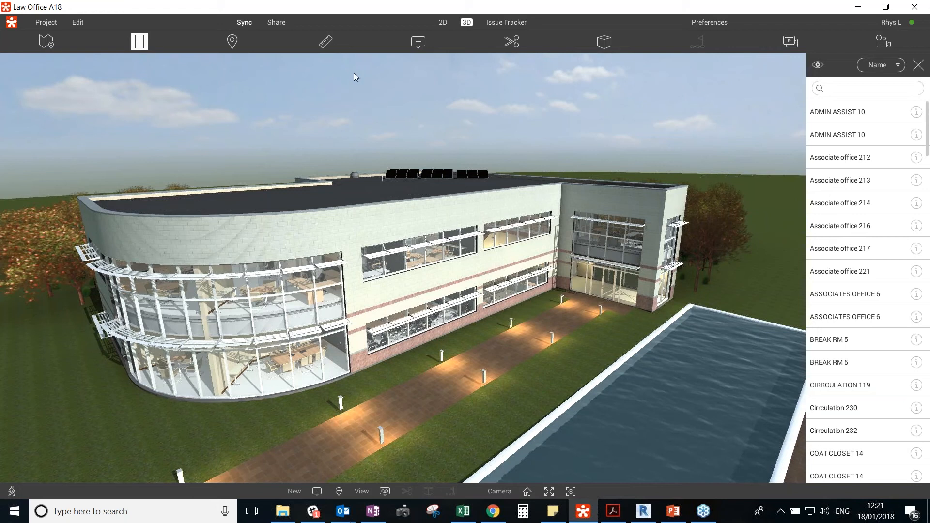
left_click(844, 113)
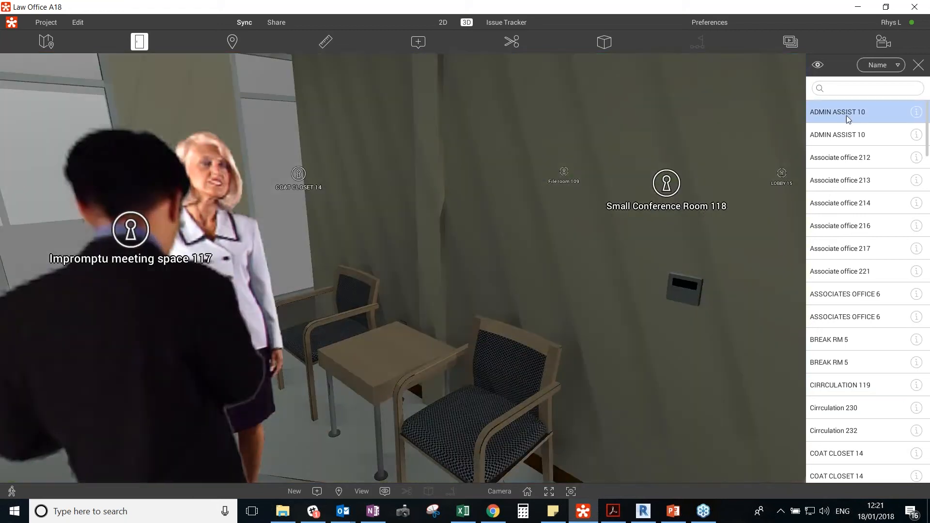
left_click(854, 160)
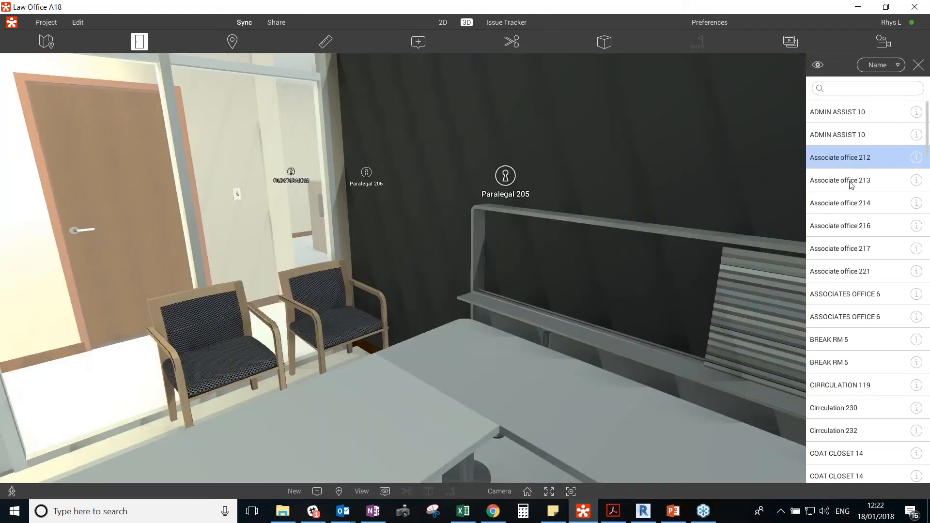
left_click(851, 186)
left_click(851, 220)
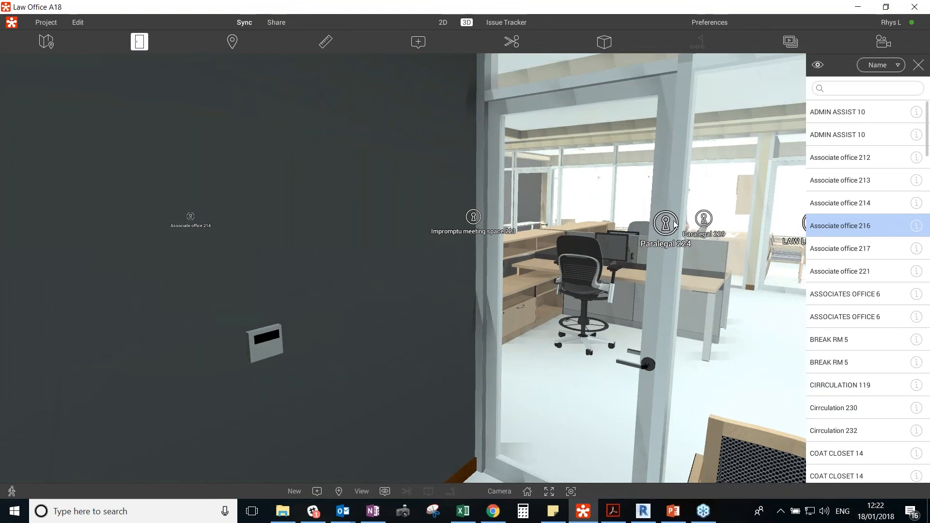
- Check room Paralegal 224's properties, then close them and return to the home viewpoint
left_click(667, 224)
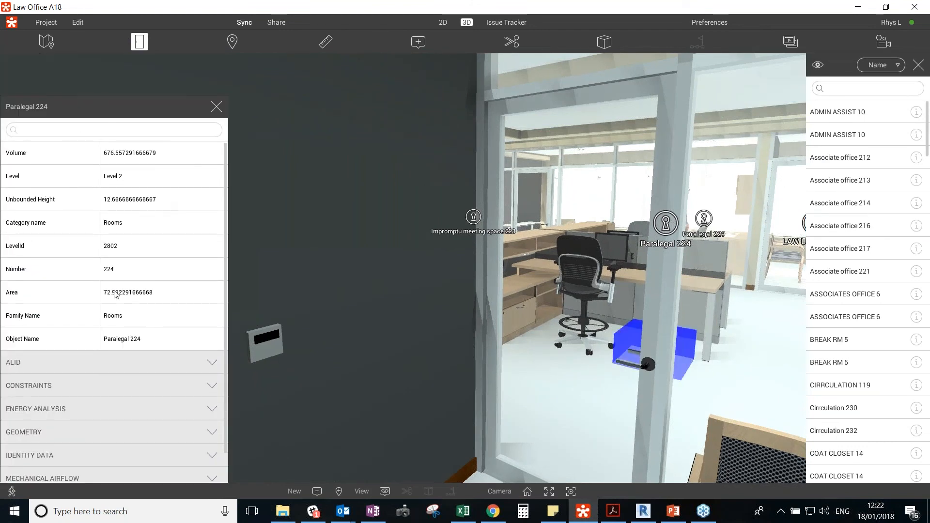
scroll(124, 345, "down", 1)
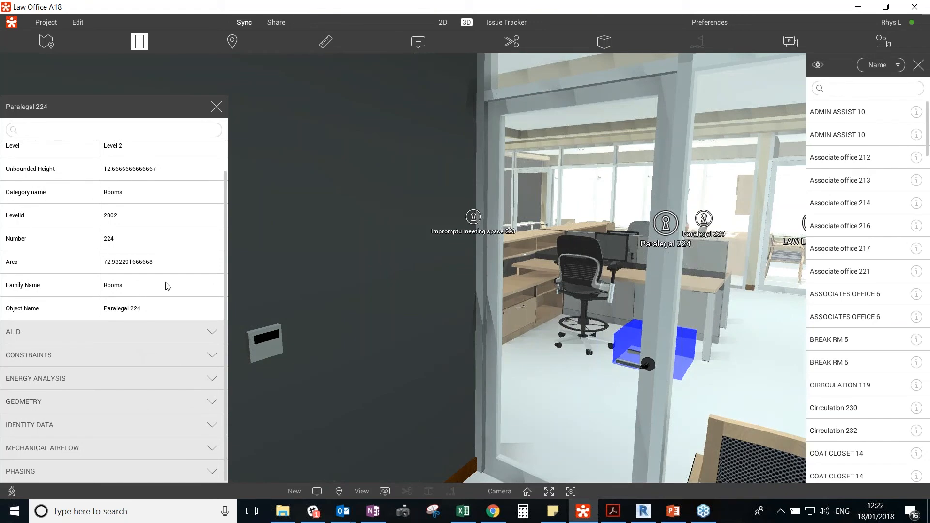
left_click(307, 123)
left_click(528, 492)
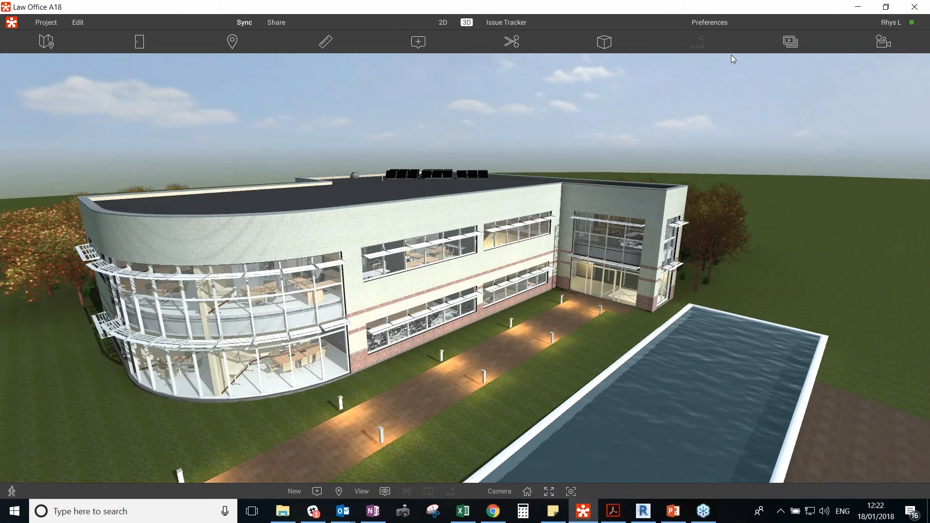
- Record an 8-second fly-through toward the glazed entrance and open the clip for playback
left_click(881, 43)
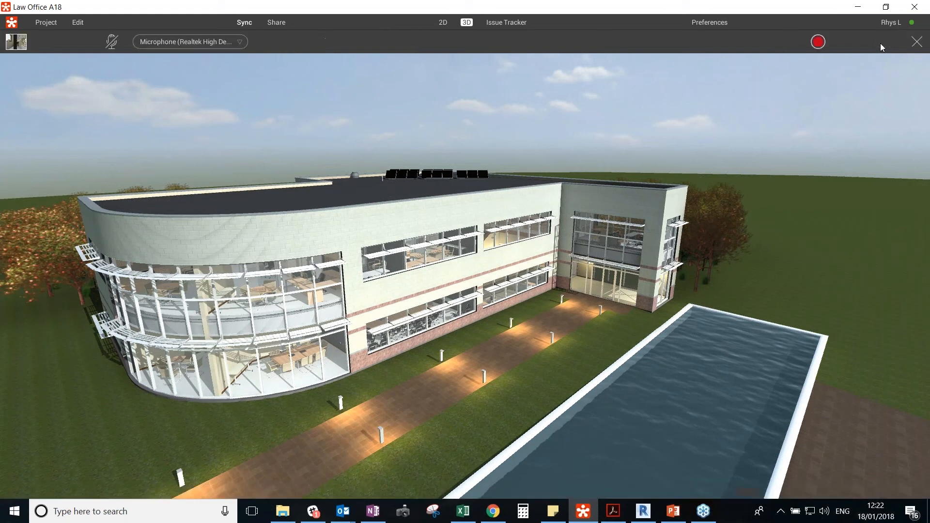
left_click(819, 43)
key("w")
left_click_drag(312, 261, 538, 257)
key("w")
key("w")
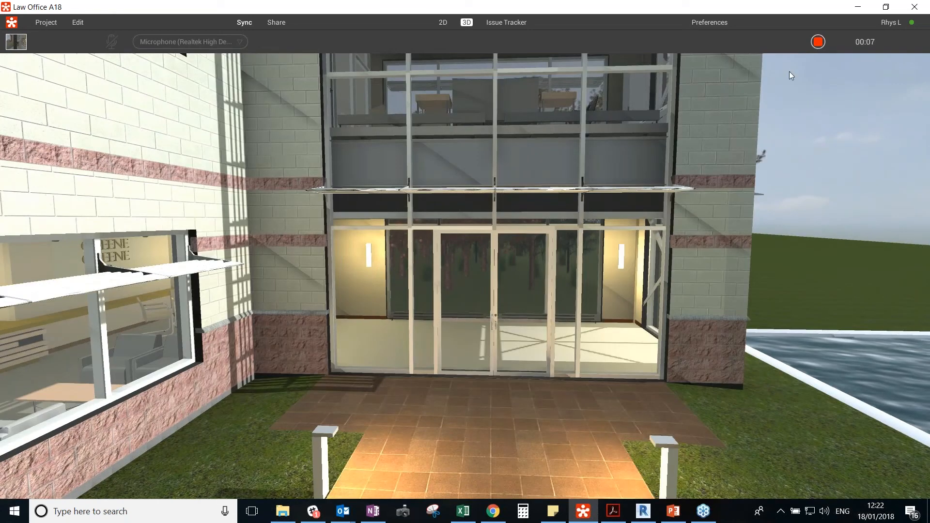
left_click(818, 41)
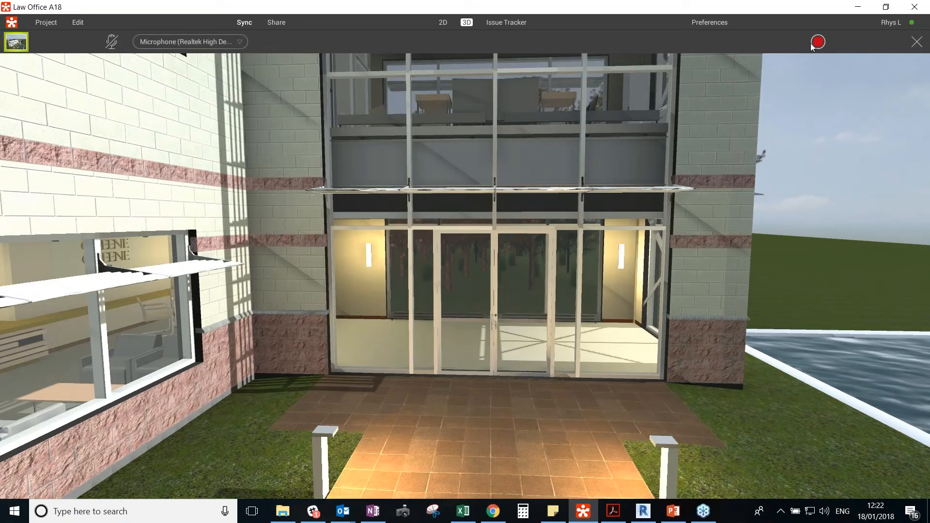
left_click(8, 45)
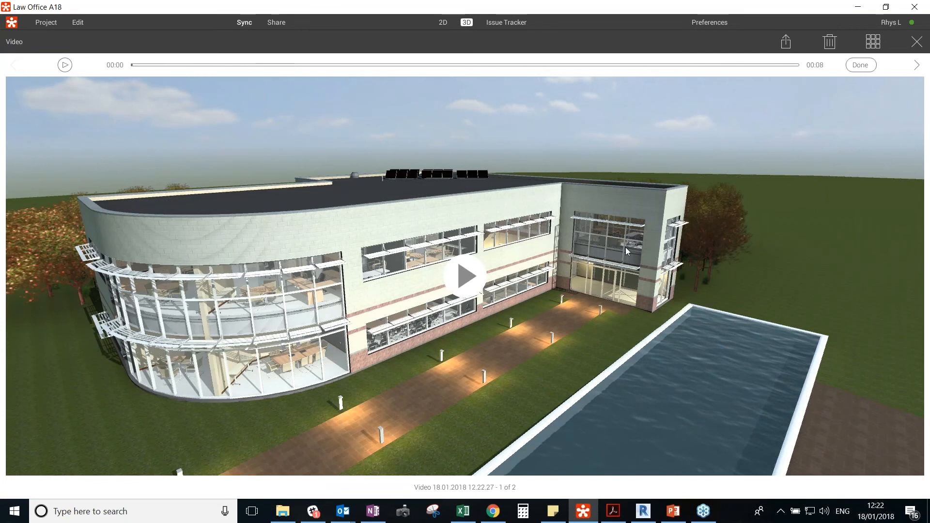
- Cancel exporting the clip as MOV, close the video viewer, and open camera sharing showing 0 online
left_click(786, 41)
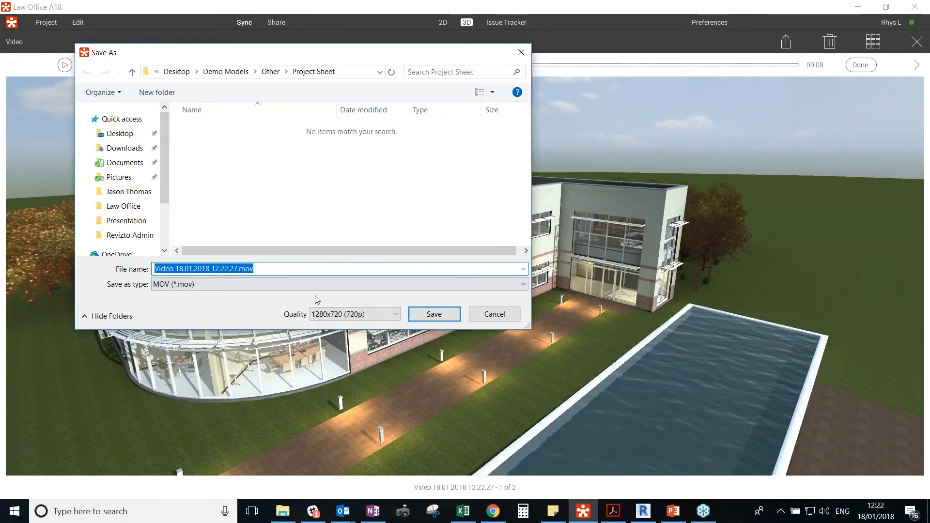
left_click(225, 285)
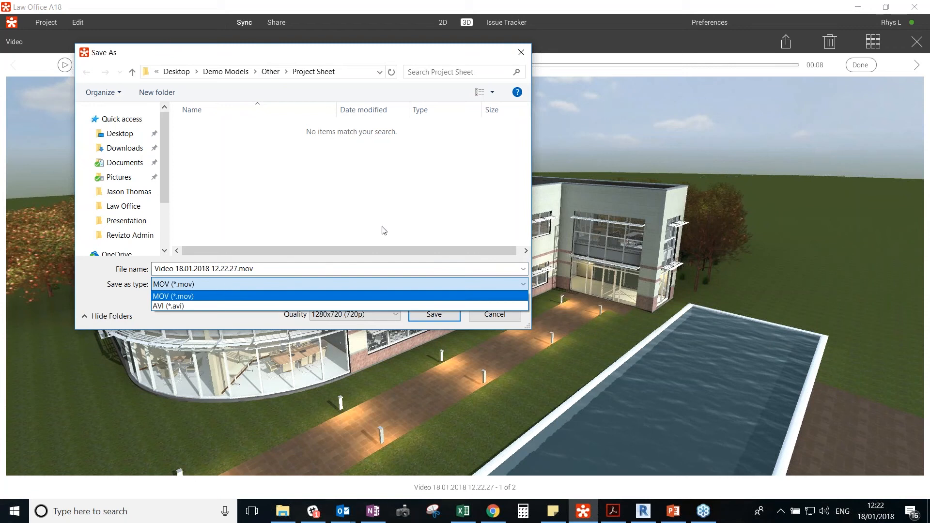
left_click(522, 57)
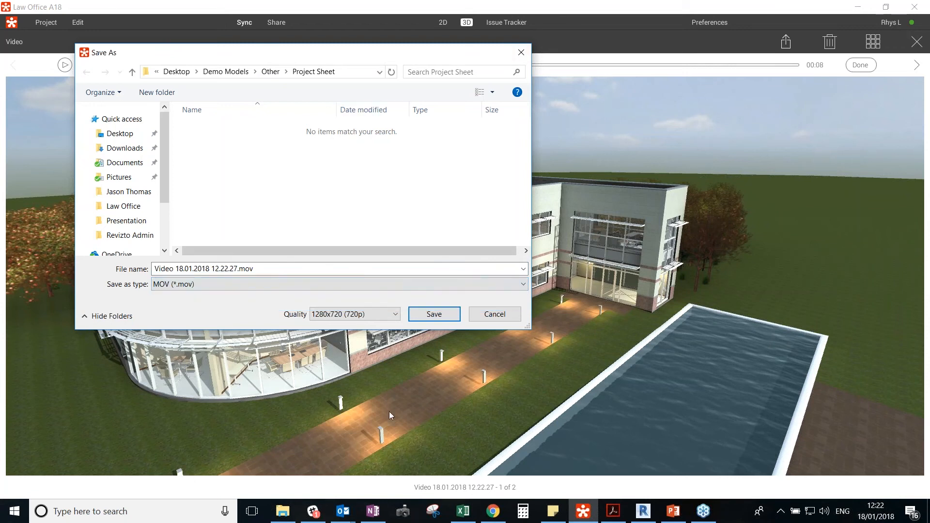
left_click(484, 316)
left_click(863, 64)
left_click(790, 42)
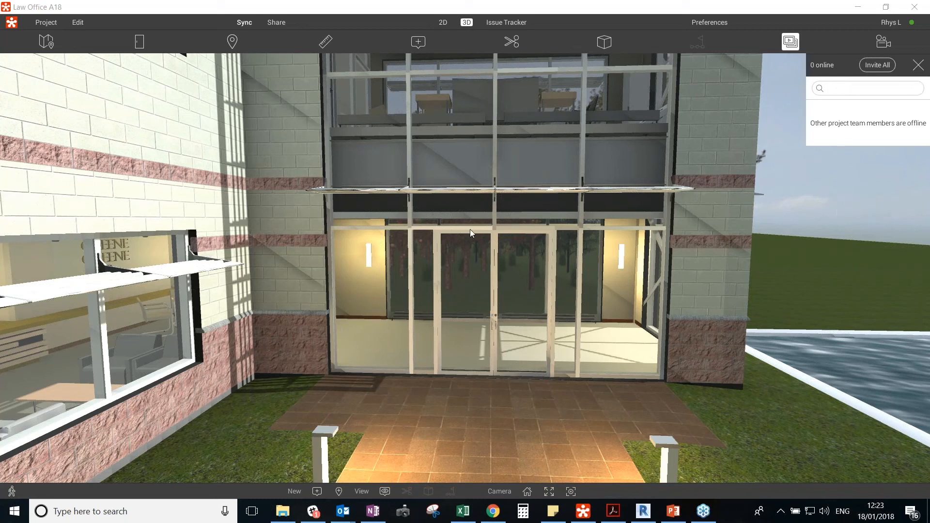
- Walk through the entrance past the Greene Greene and Vert sign to the atrium staircase
left_click(471, 291)
key("w")
left_click_drag(479, 290, 320, 266)
key("w")
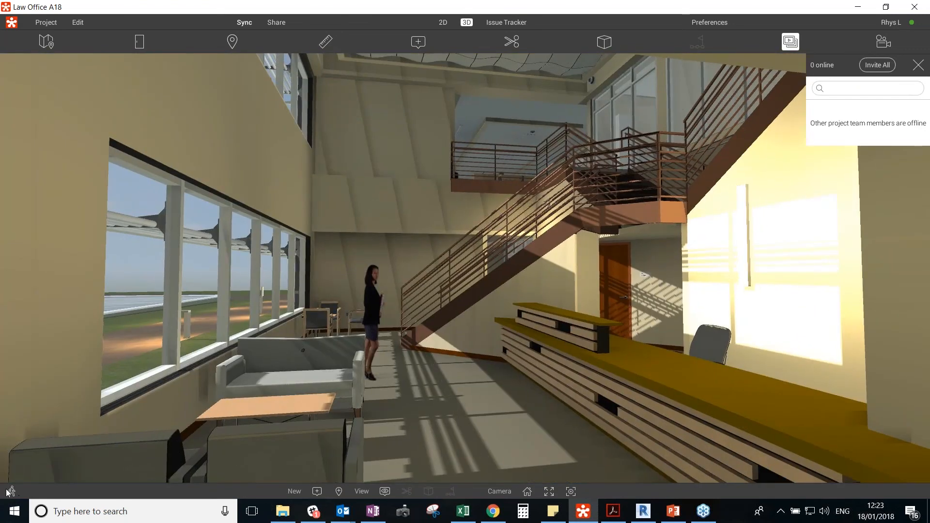
left_click(10, 492)
key("w")
left_click_drag(567, 334, 625, 337)
key("w")
key("w")
left_click_drag(703, 232, 389, 238)
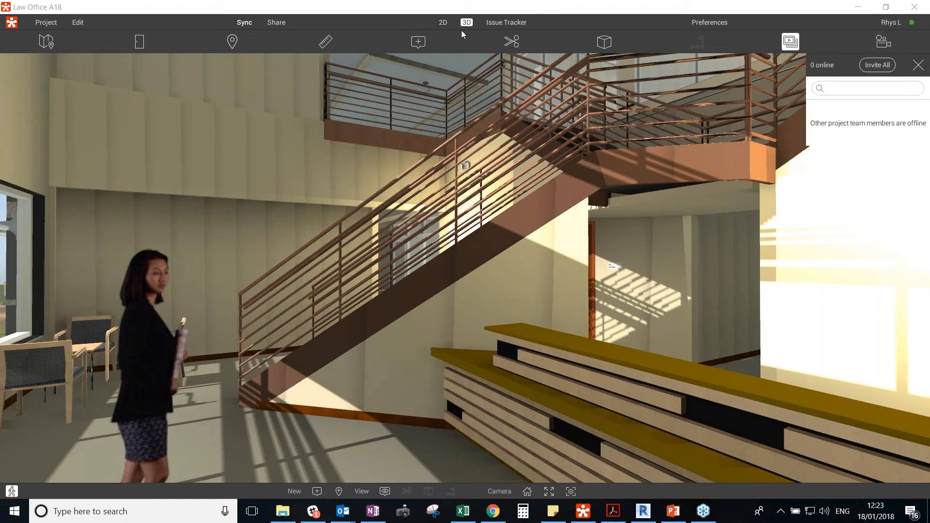
- Open the A101 - LEVEL 1 FLOOR PLAN sheet in 2D and turn on its issue markers
left_click(443, 22)
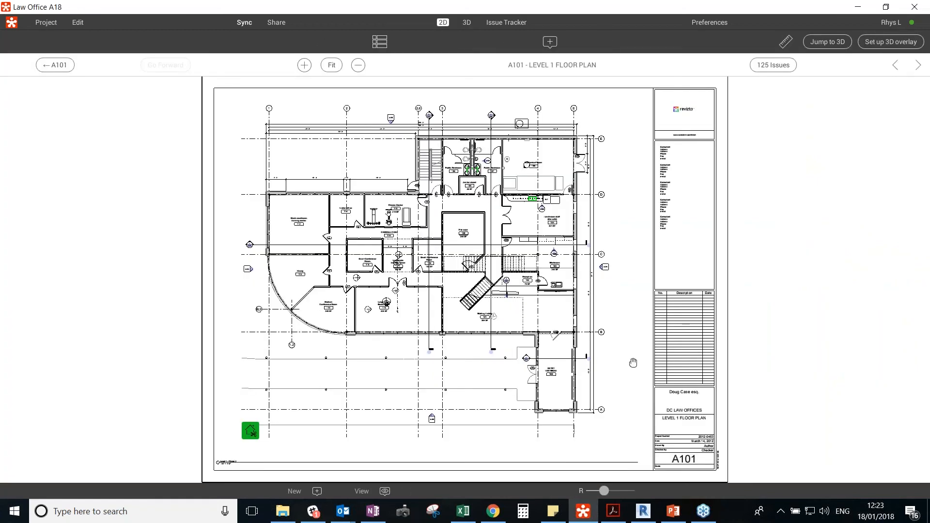
left_click(468, 22)
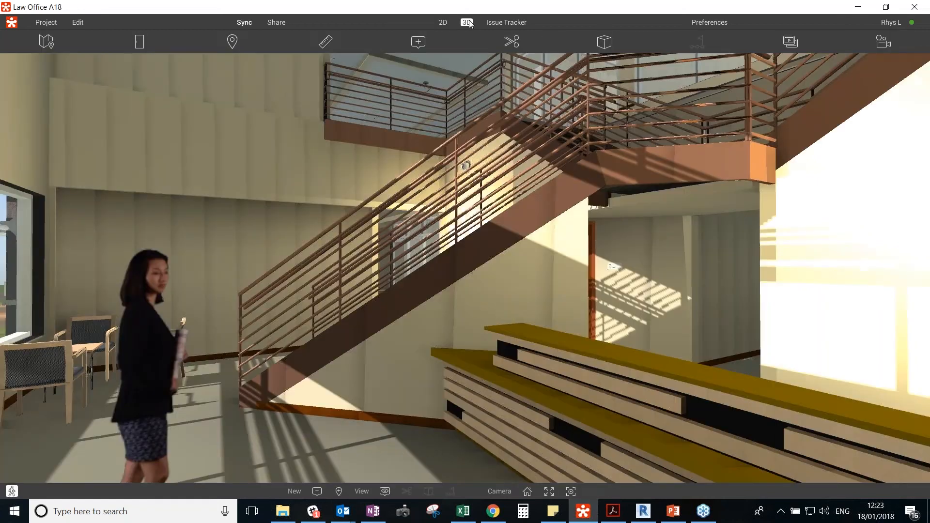
left_click(444, 22)
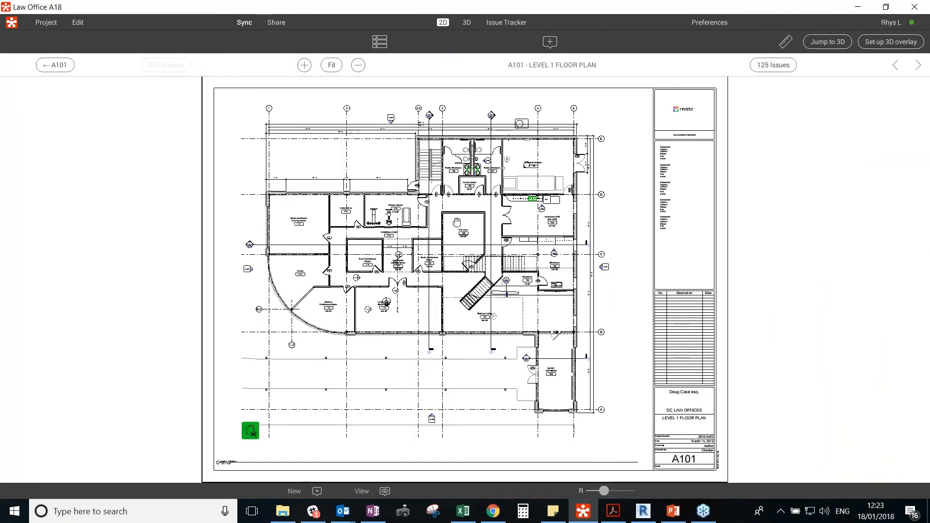
left_click(380, 42)
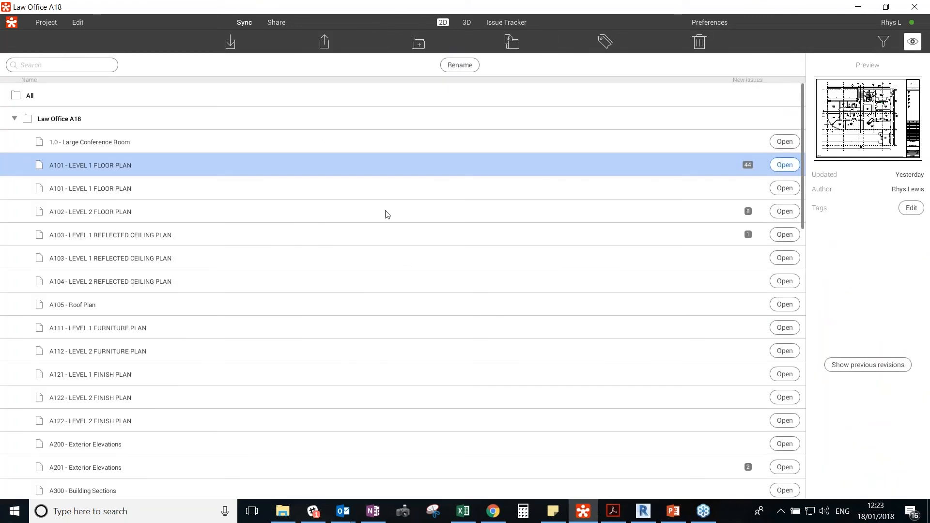
scroll(419, 166, "down", 2)
scroll(419, 167, "up", 2)
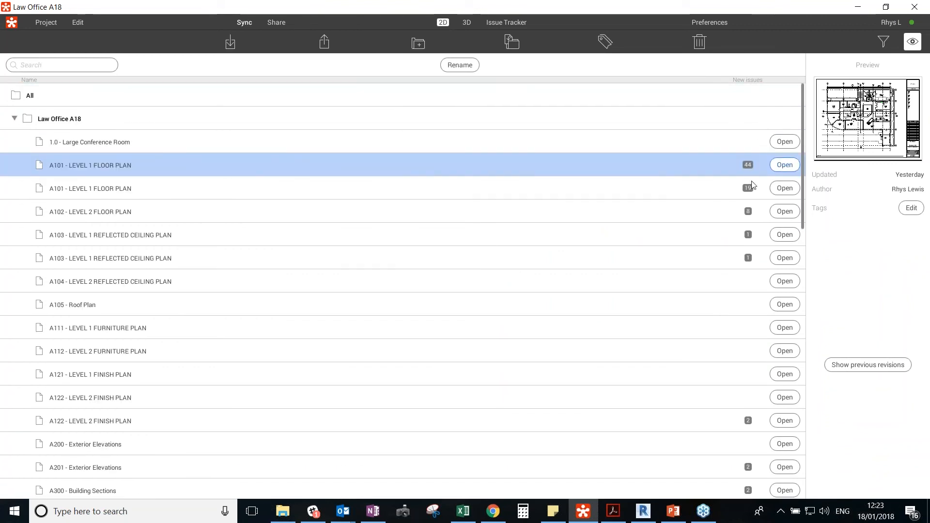
left_click(784, 166)
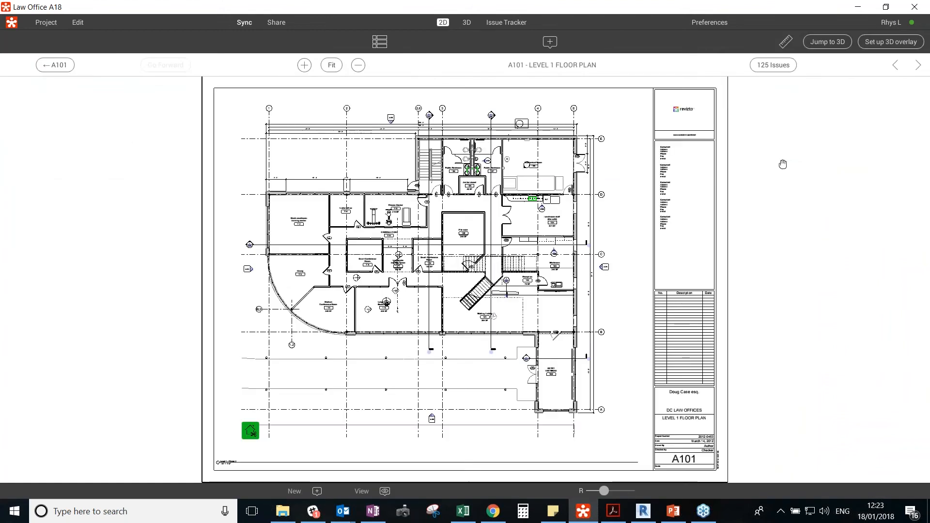
left_click_drag(617, 492, 602, 496)
left_click(384, 492)
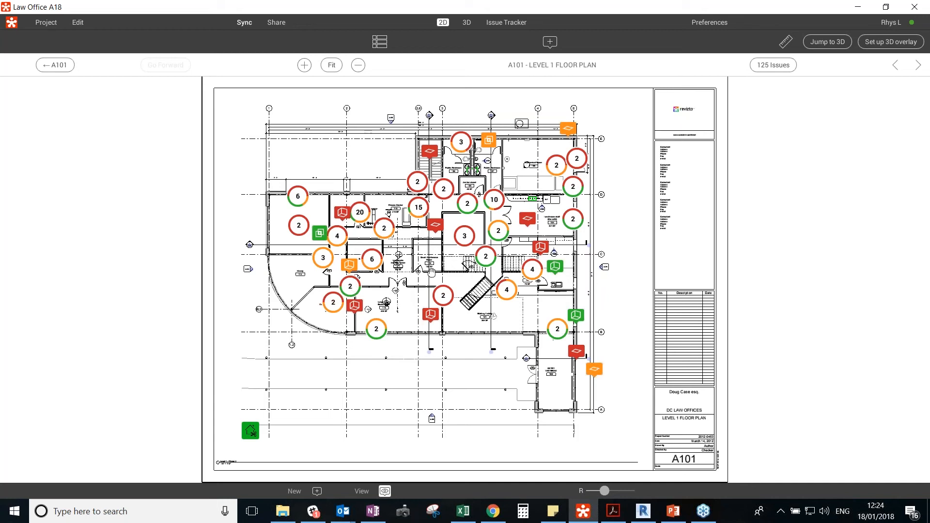
- Review issues 112, 158 and 214 from the cluster at marker 4 beside the stairs
left_click(507, 291)
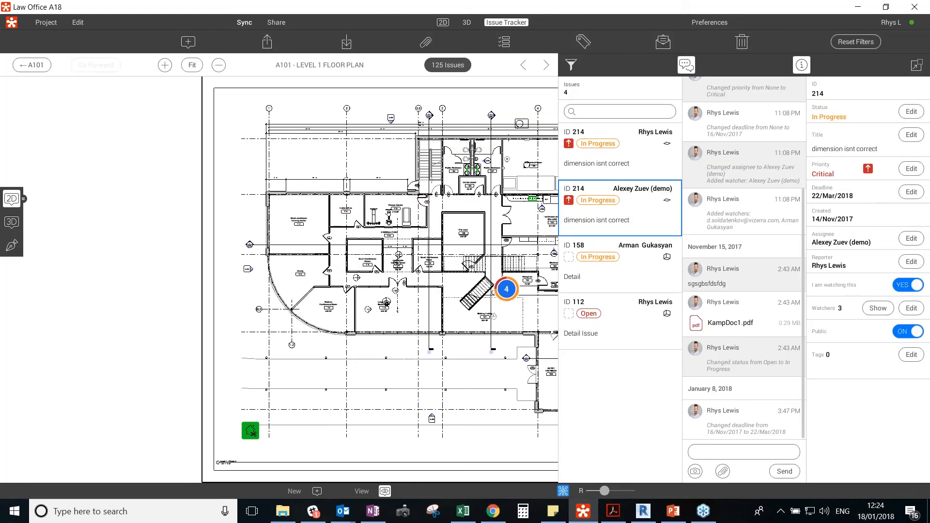
scroll(507, 296, "up", 5)
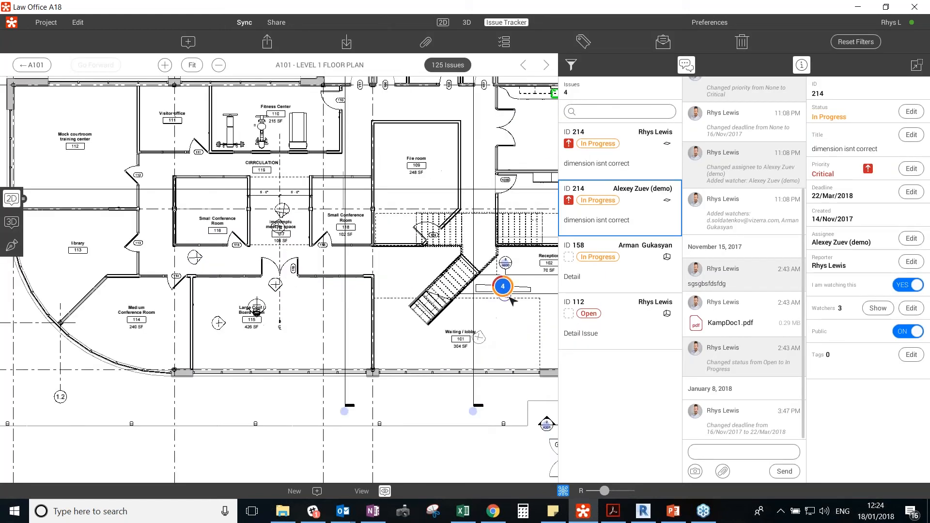
left_click(628, 310)
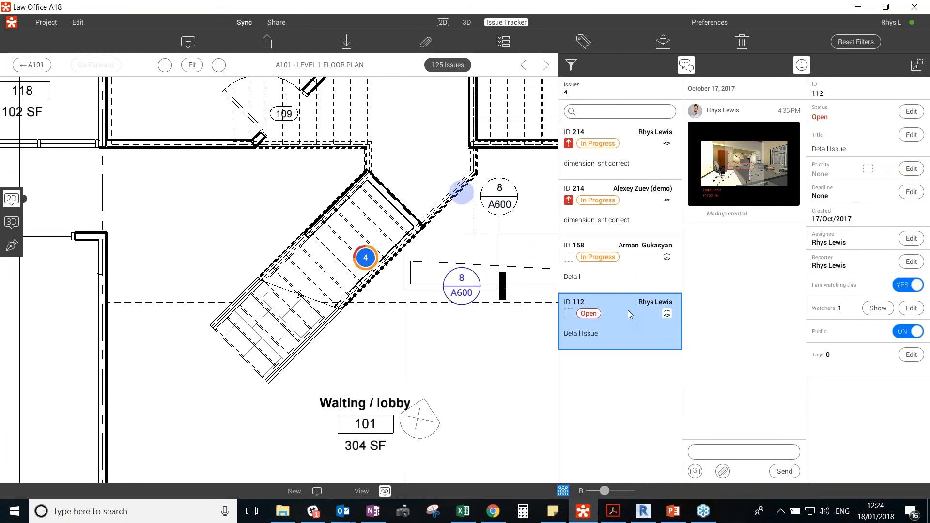
left_click(638, 246)
left_click(659, 195)
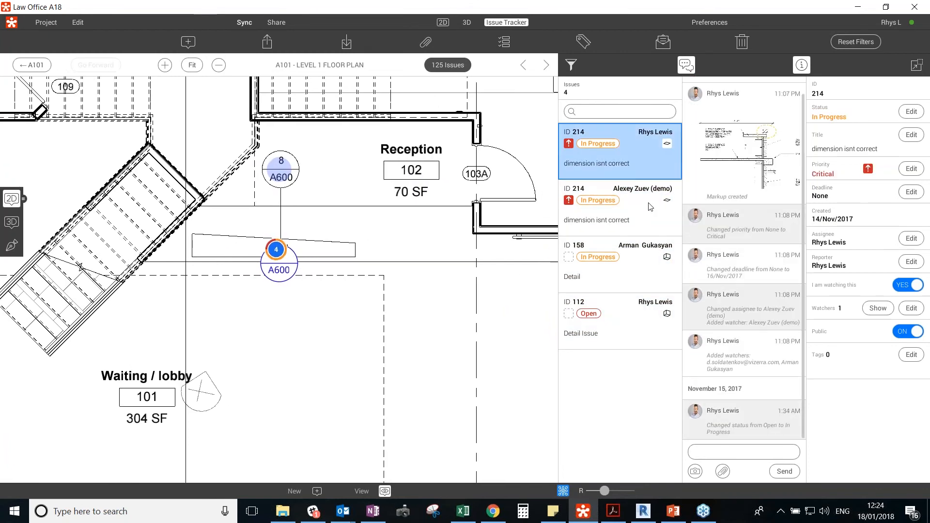
scroll(434, 293, "down", 5)
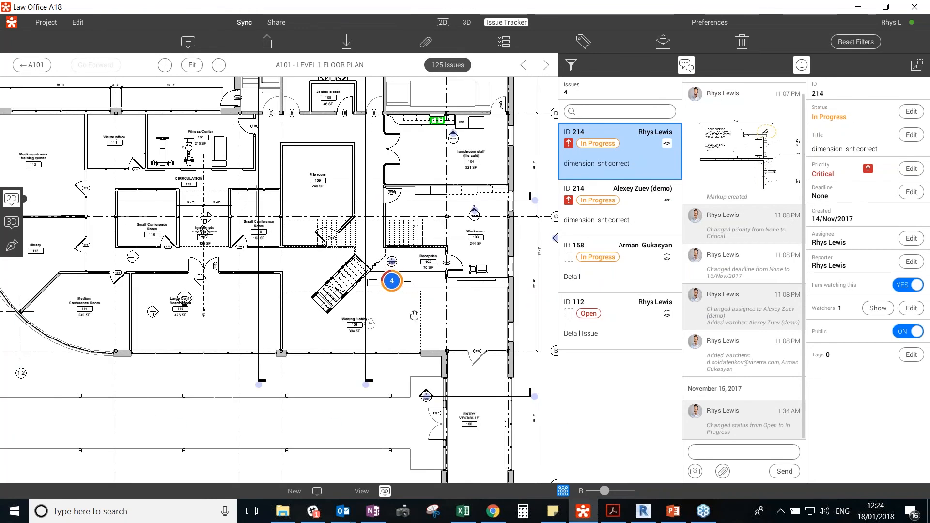
scroll(412, 308, "down", 3)
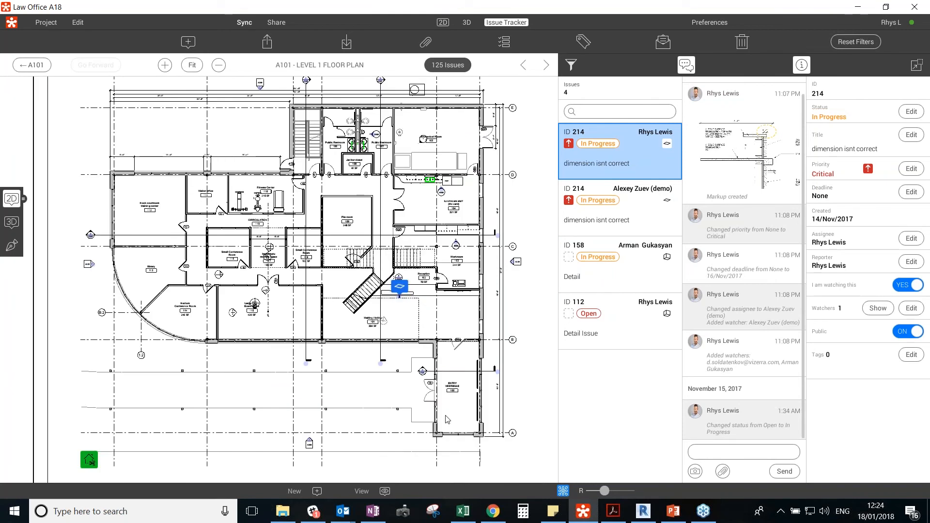
- Reset and reapply the 125 Issues filter, show all markers, and close the Issue Tracker
left_click(856, 42)
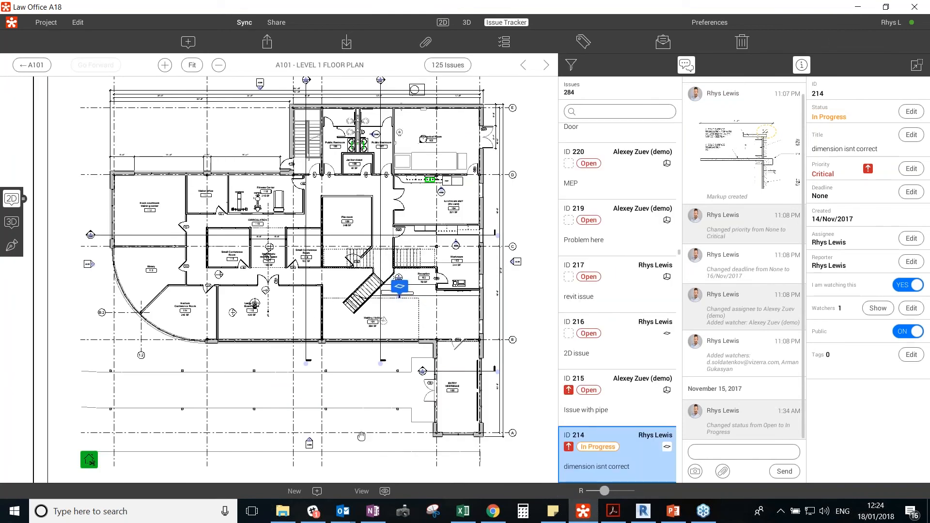
left_click(448, 65)
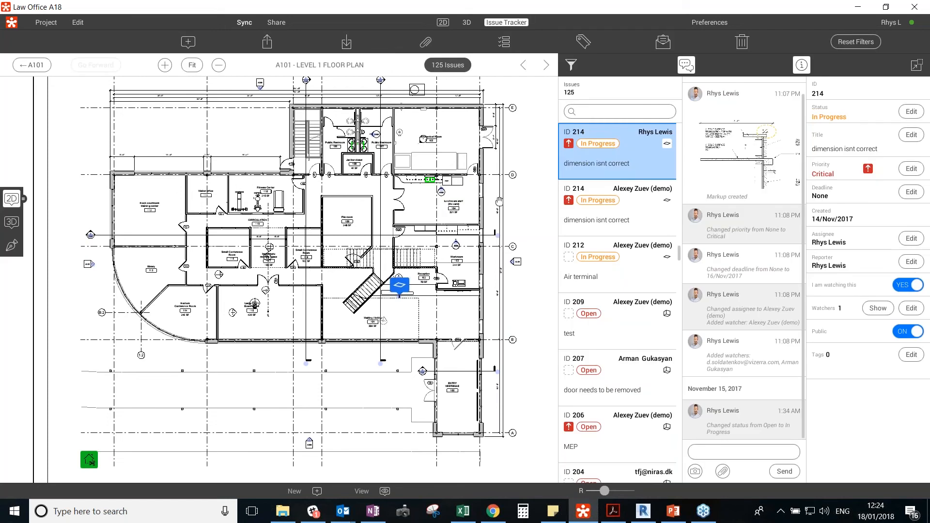
left_click(384, 491)
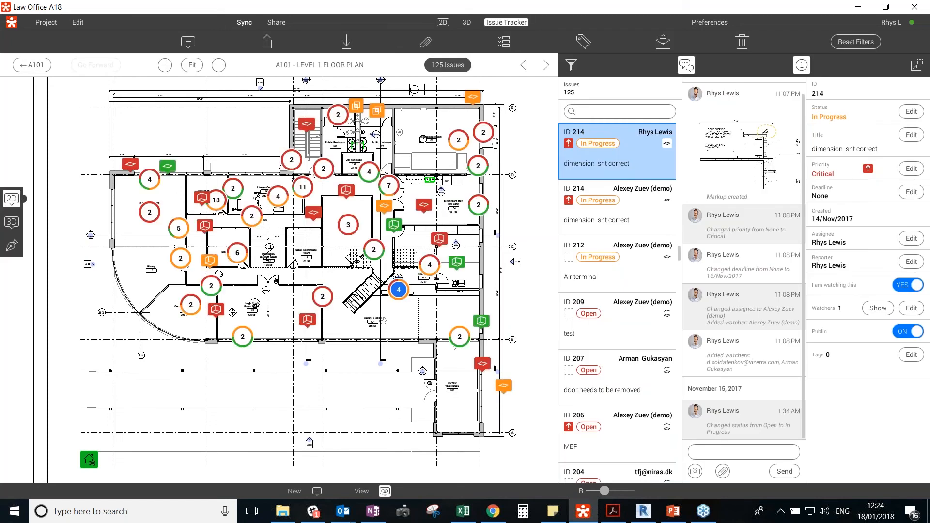
left_click_drag(358, 378, 459, 399)
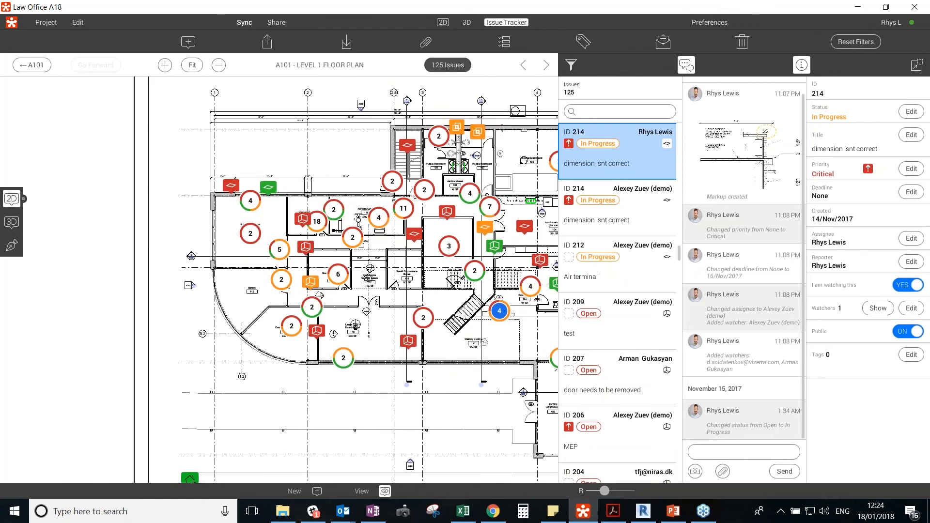
left_click(444, 23)
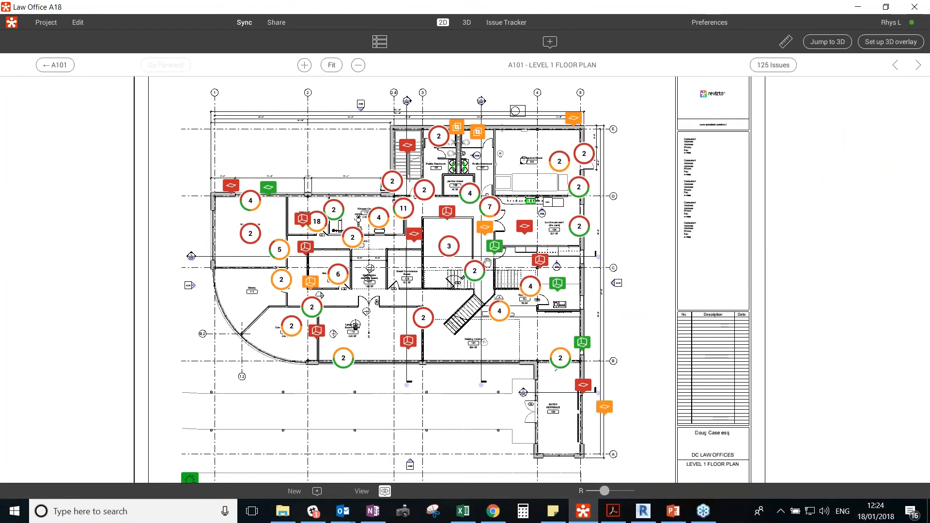
- Zoom and pan the A101 plan onto the restrooms, janitor closet and Mechanical Room
scroll(438, 254, "up", 5)
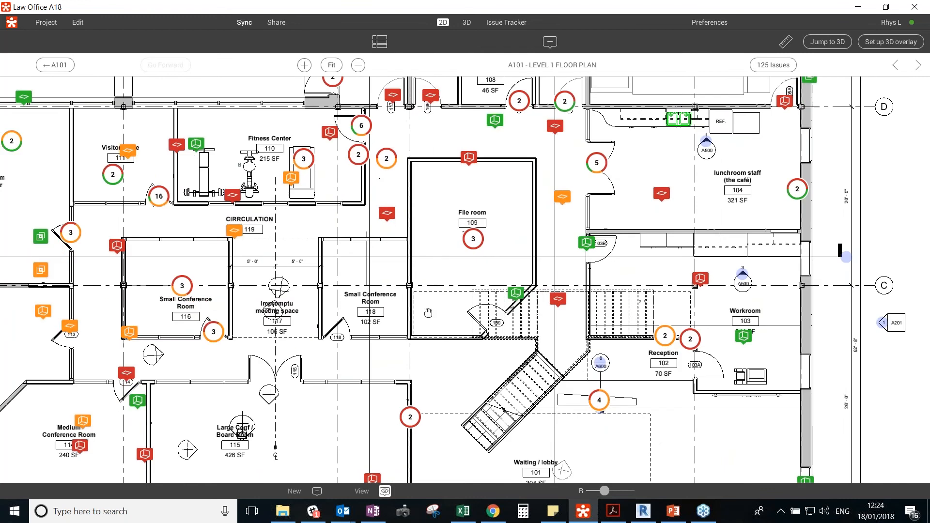
scroll(291, 184, "up", 2)
left_click_drag(292, 184, 367, 214)
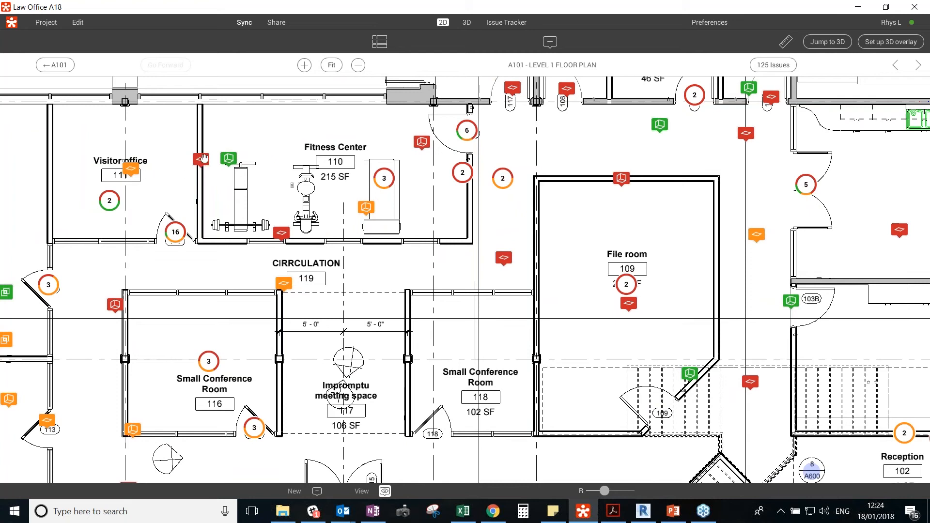
left_click_drag(736, 216, 591, 348)
left_click_drag(666, 289, 537, 413)
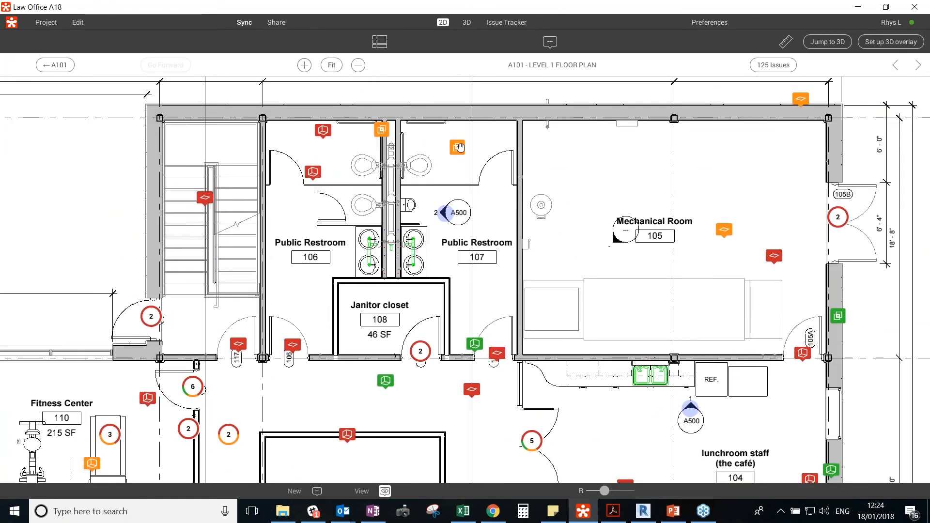
mouse_move(649, 130)
left_mouse_down()
mouse_move(615, 175)
mouse_move(572, 270)
mouse_move(652, 231)
left_mouse_up()
left_click_drag(725, 262, 628, 175)
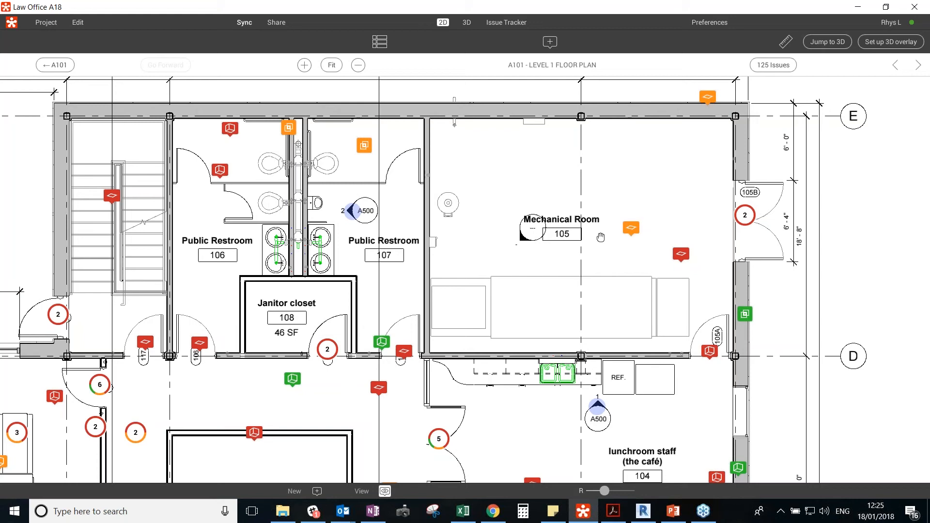
- Jump into 3D at the Mechanical Room, then return to the A101 plan with issue markers hidden
left_click(830, 41)
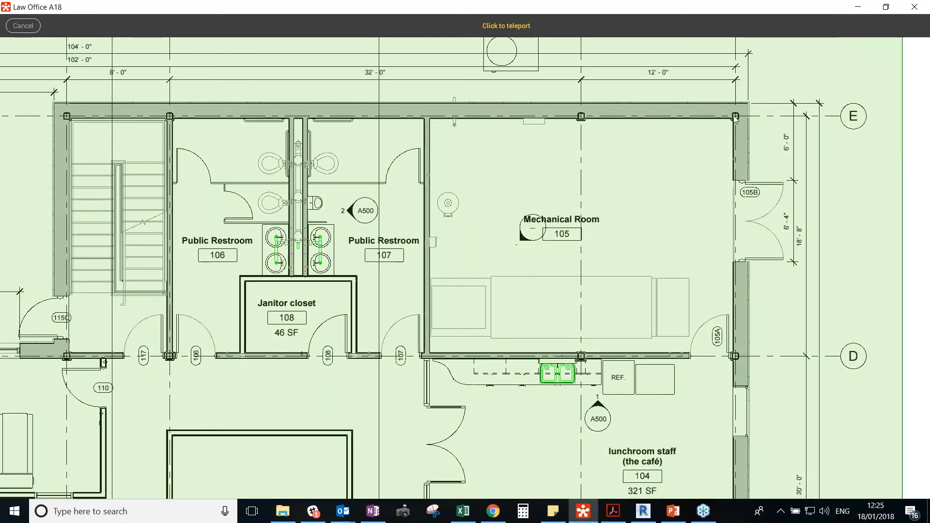
left_click(636, 229)
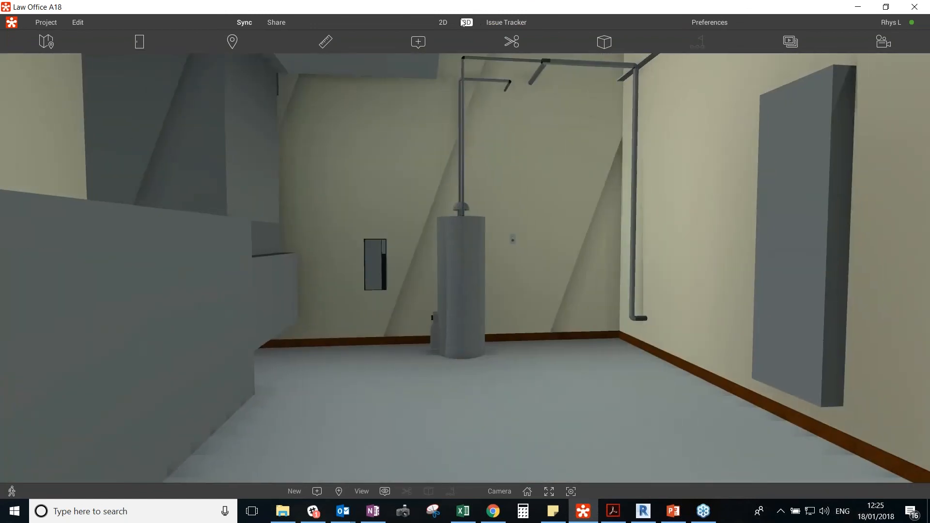
left_click(443, 22)
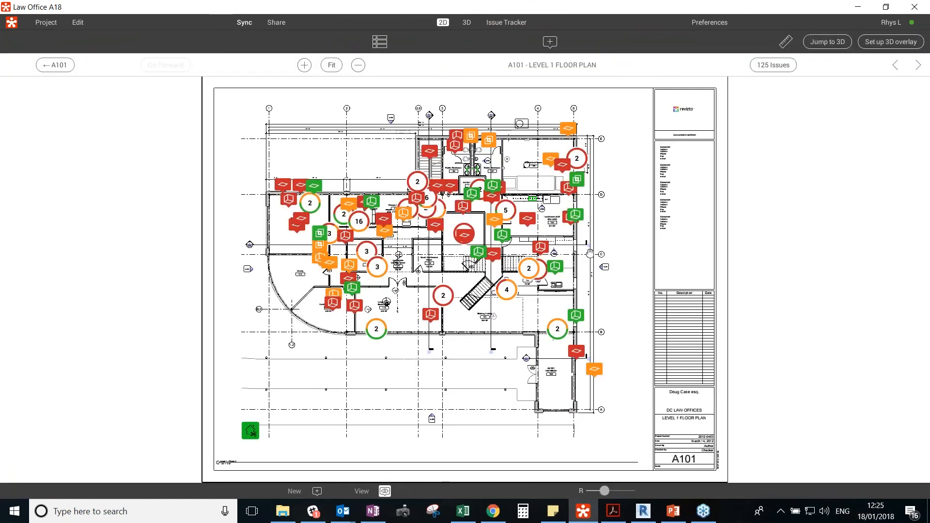
left_click(384, 492)
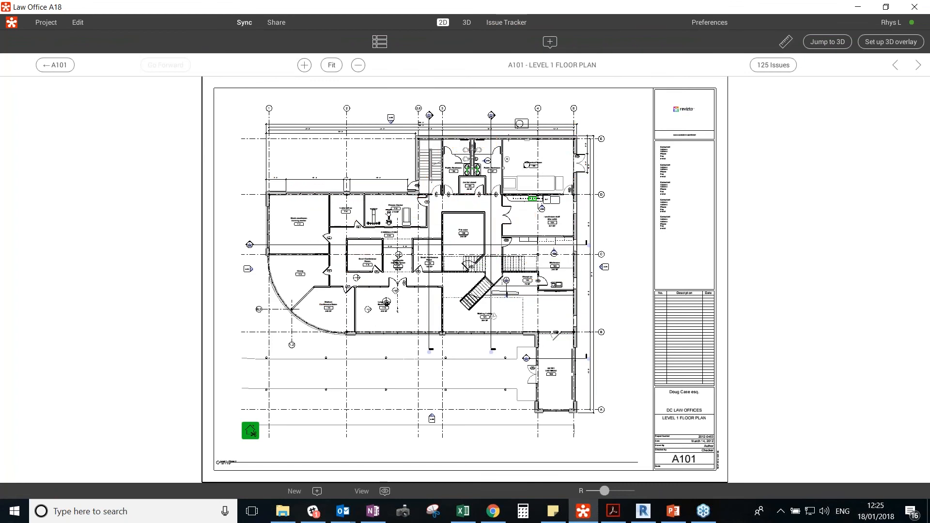
- Overlay A101 on the 3D model, detach it, adjust the section cut height, then return to 2D
left_click(250, 430)
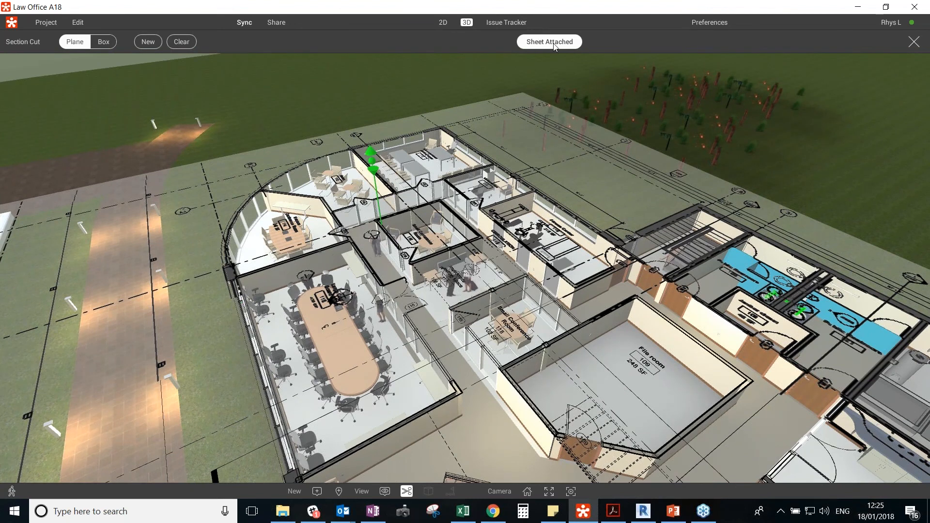
left_click(553, 43)
mouse_move(372, 164)
left_mouse_down()
mouse_move(377, 191)
mouse_move(377, 121)
mouse_move(379, 163)
left_mouse_up()
scroll(331, 159, "up", 5)
left_click_drag(438, 227, 416, 167)
left_click_drag(460, 195, 289, 198)
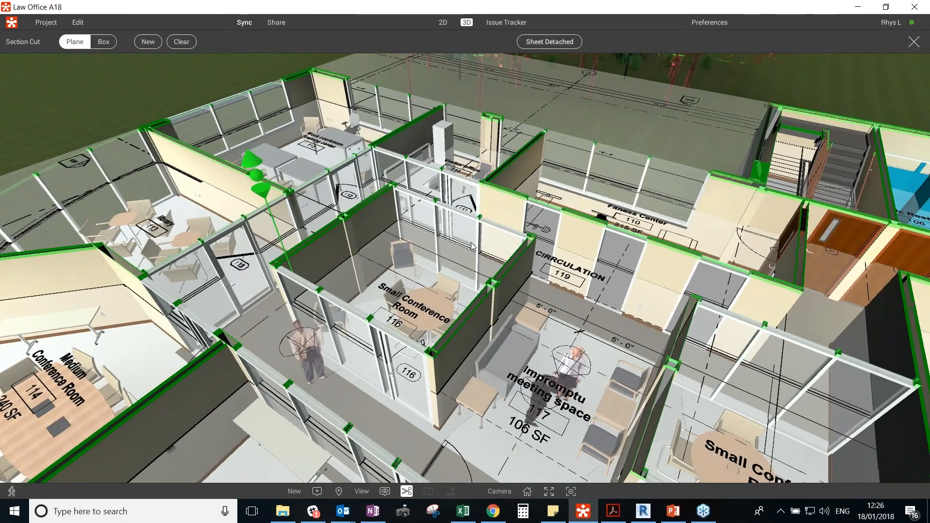
left_click(445, 22)
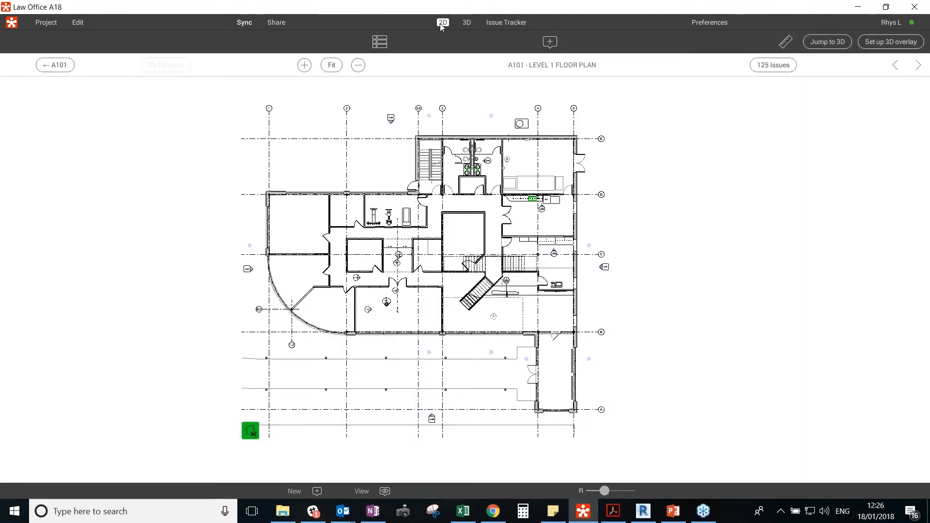
- Open the A301 Building Sections sheet, jump from its marker to 3D, and orbit
scroll(474, 122, "up", 5)
left_click(509, 99)
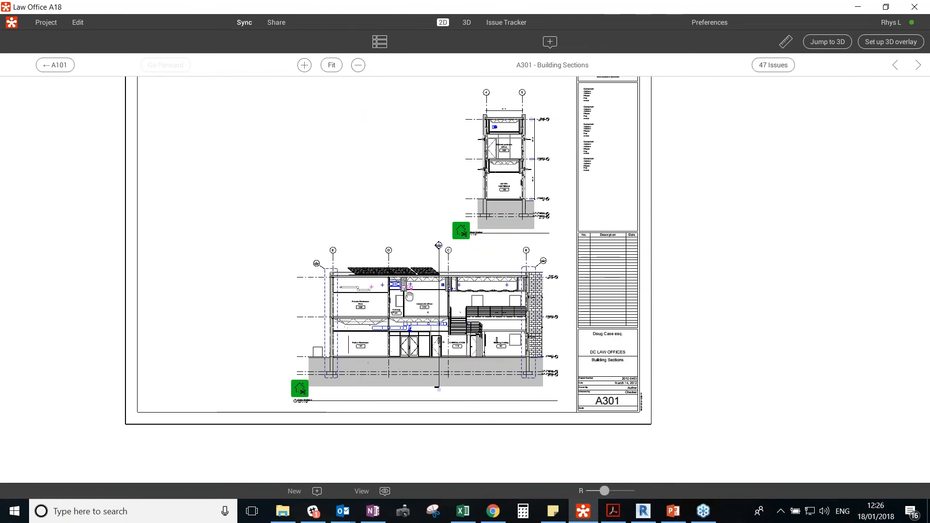
left_click(461, 231)
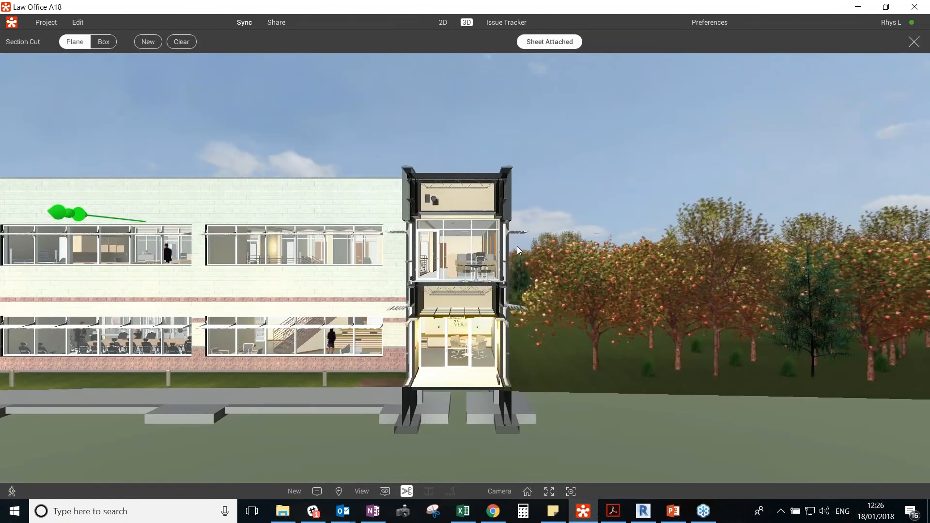
left_click_drag(516, 246, 277, 209)
- Detach the sheet, move the section cut through the entry tower, and finish editing
left_click(549, 42)
scroll(533, 175, "up", 3)
left_click_drag(194, 227, 134, 221)
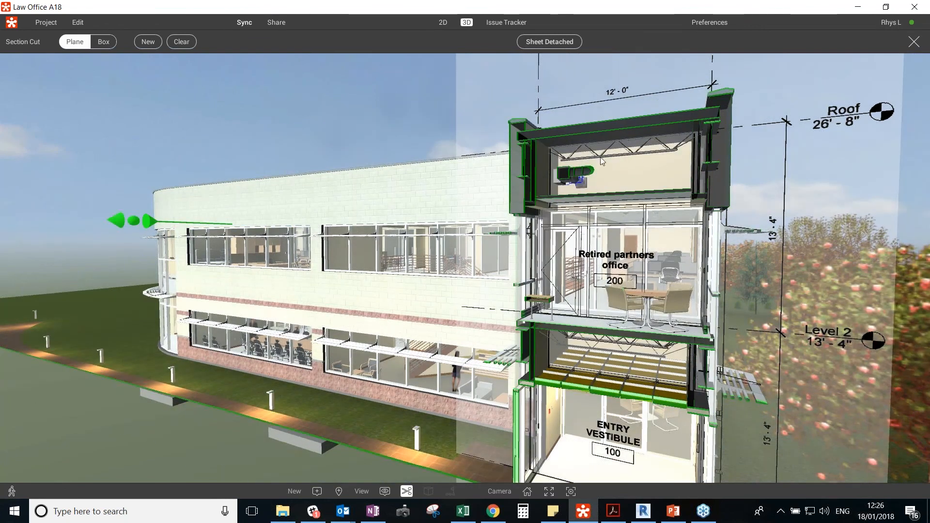
left_click(913, 42)
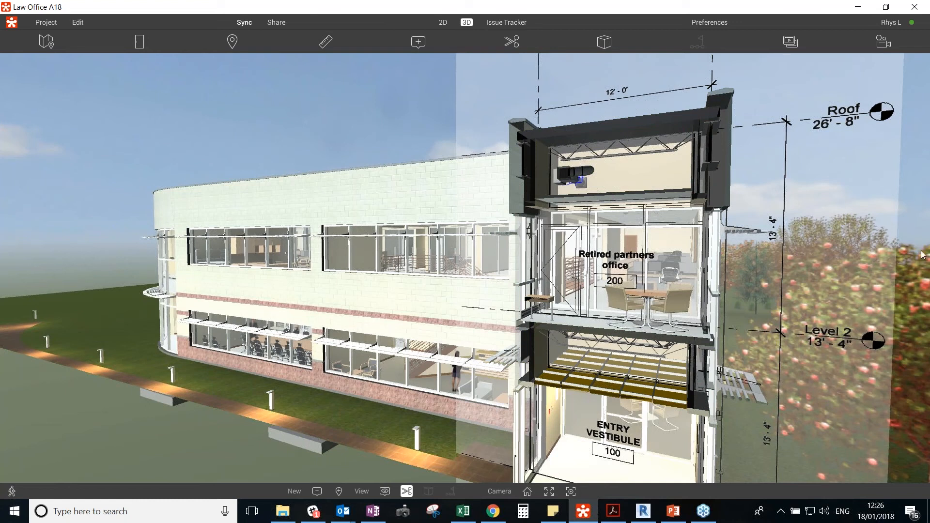
- Open the project's Share page and check the access levels, leaving Architect selected
left_click(712, 512)
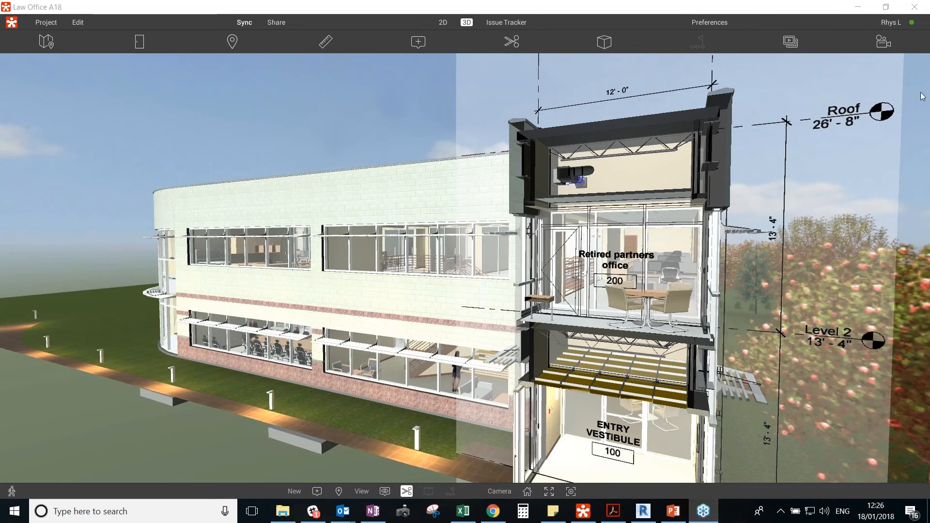
left_click(276, 23)
left_click(512, 106)
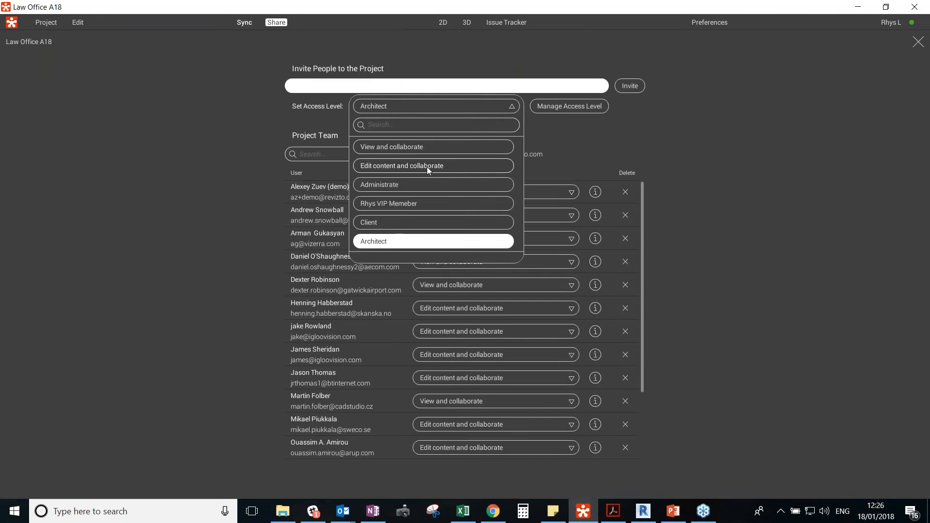
left_click(743, 127)
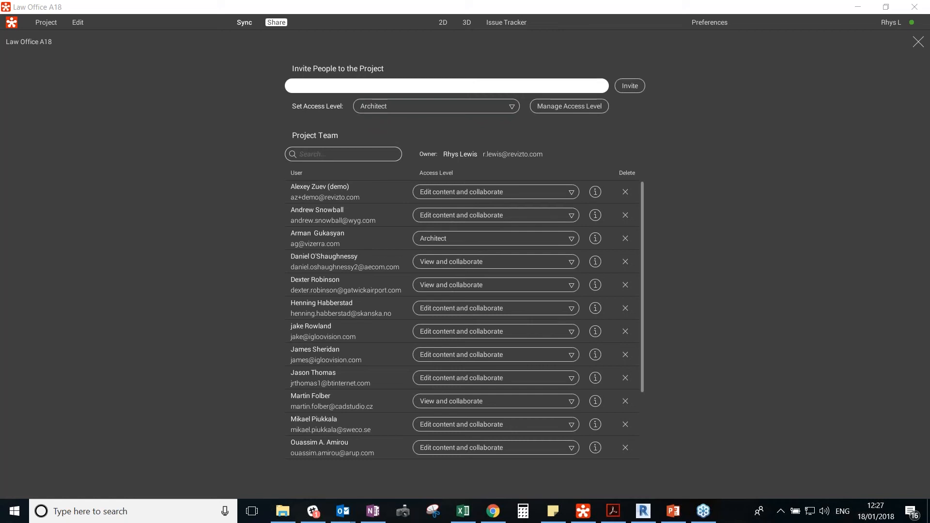
- Switch to 2D sheets and open A105 - Roof Plan from the drawing list
left_click(443, 23)
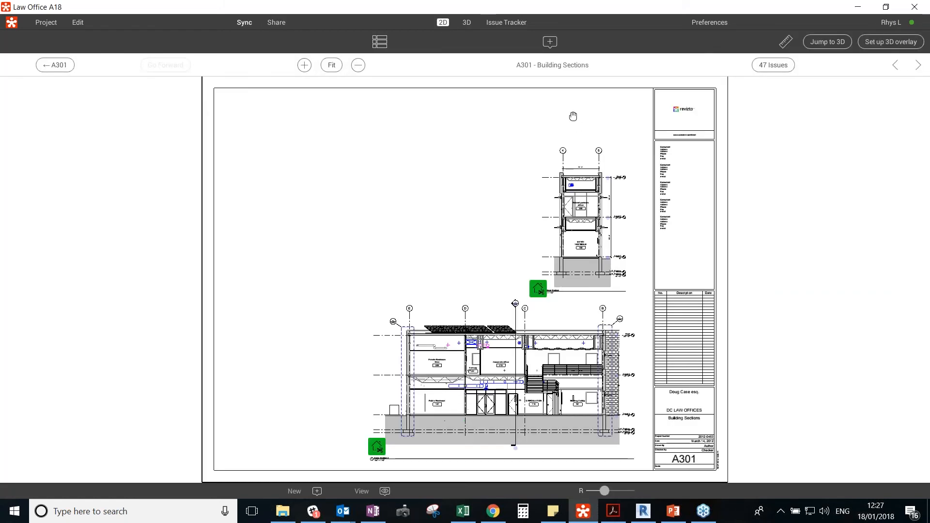
left_click(380, 42)
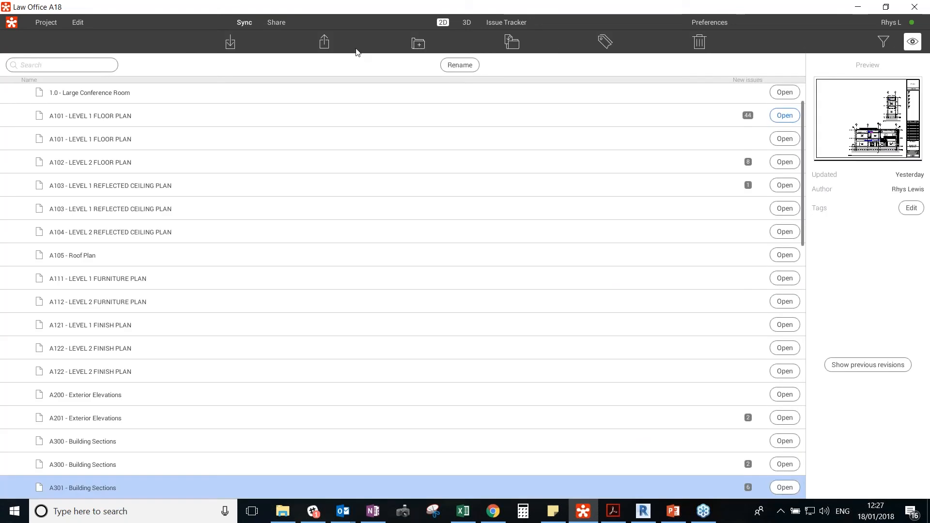
left_click(232, 43)
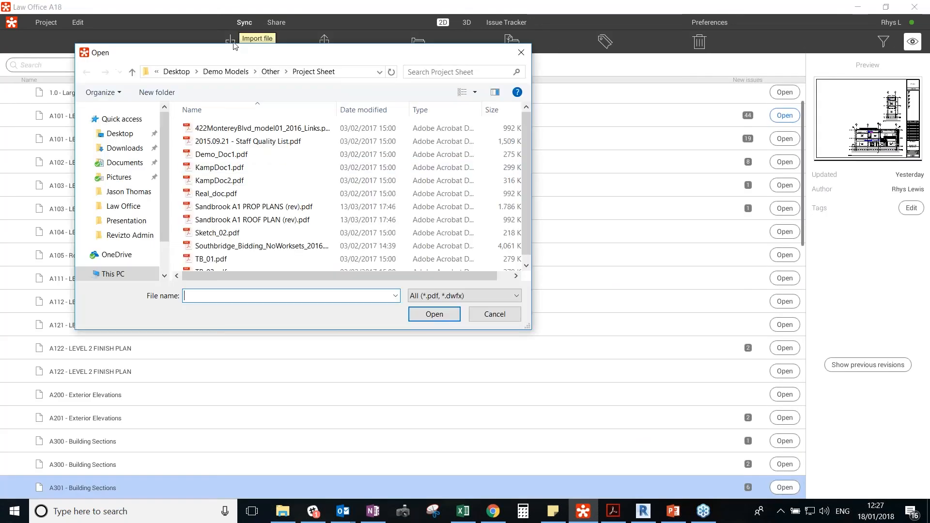
left_click(495, 314)
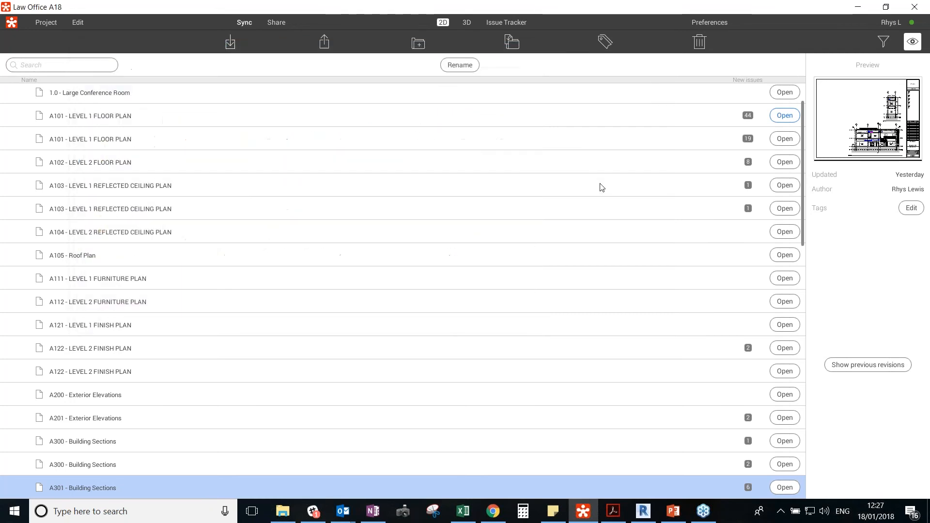
left_click(787, 255)
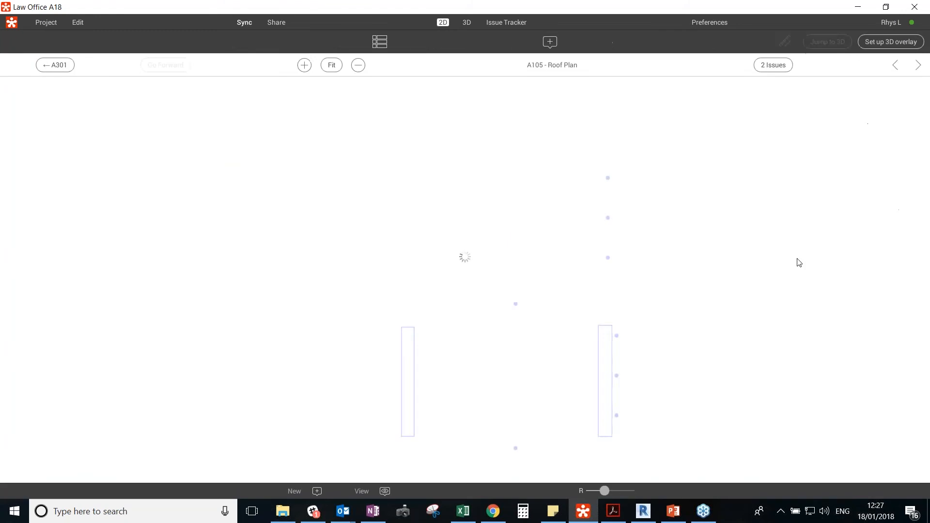
- Start the A105 3D overlay, crop the sheet, and set its section cut on the tower
left_click(890, 42)
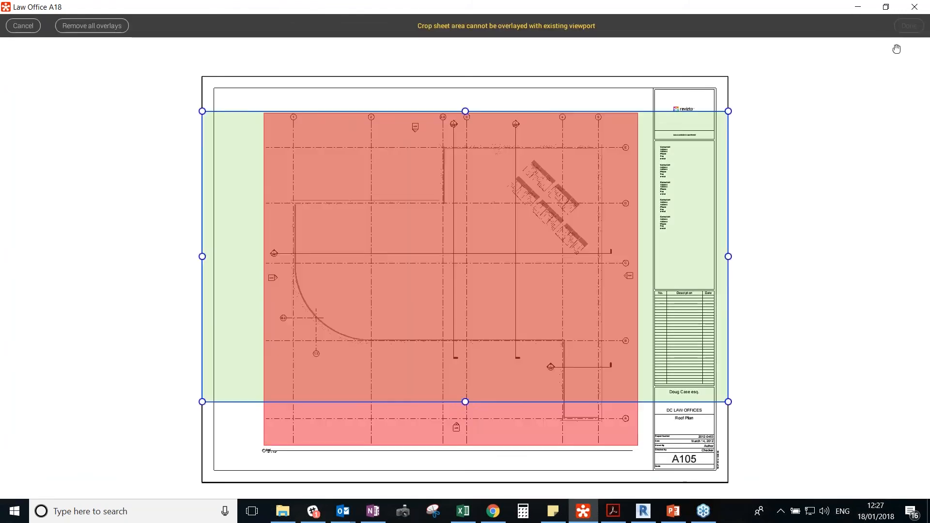
left_click_drag(727, 110, 248, 337)
left_click_drag(203, 402, 221, 357)
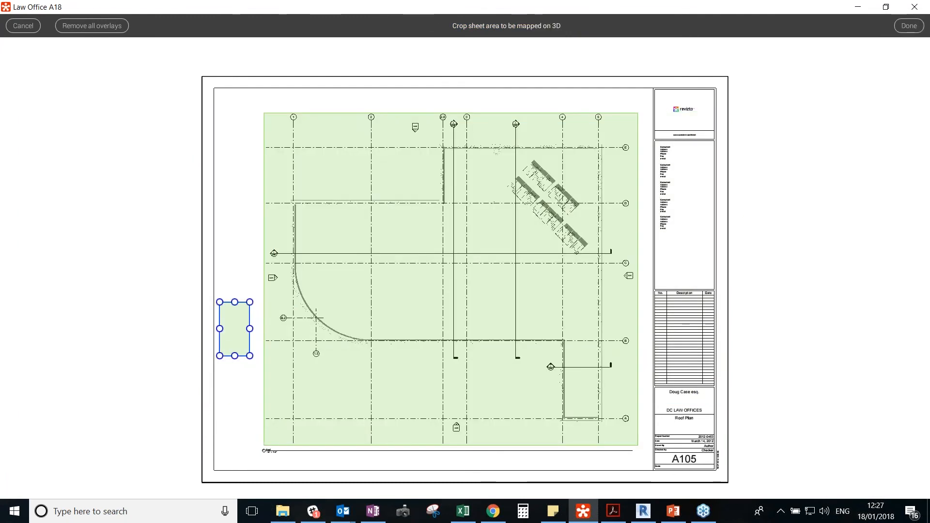
left_click(919, 28)
left_click_drag(467, 253, 496, 138)
scroll(519, 141, "down", 2)
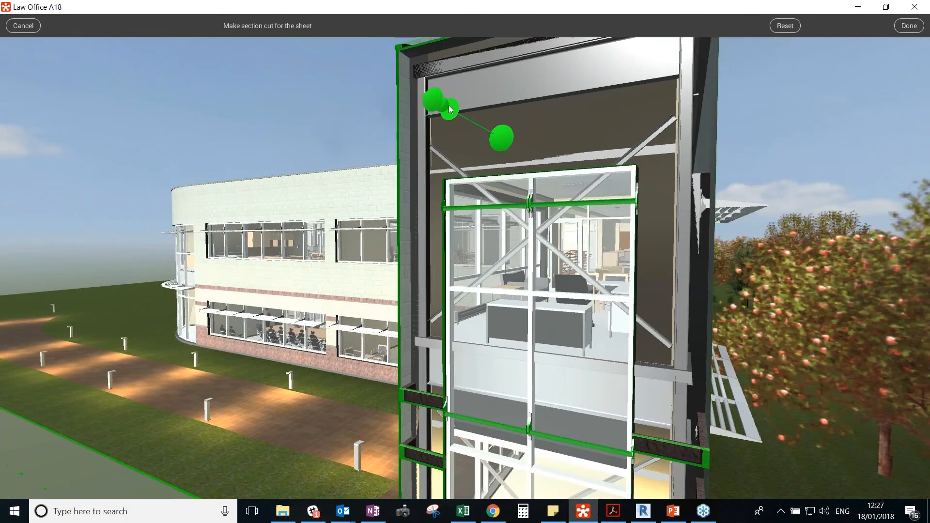
left_click_drag(443, 105, 563, 111)
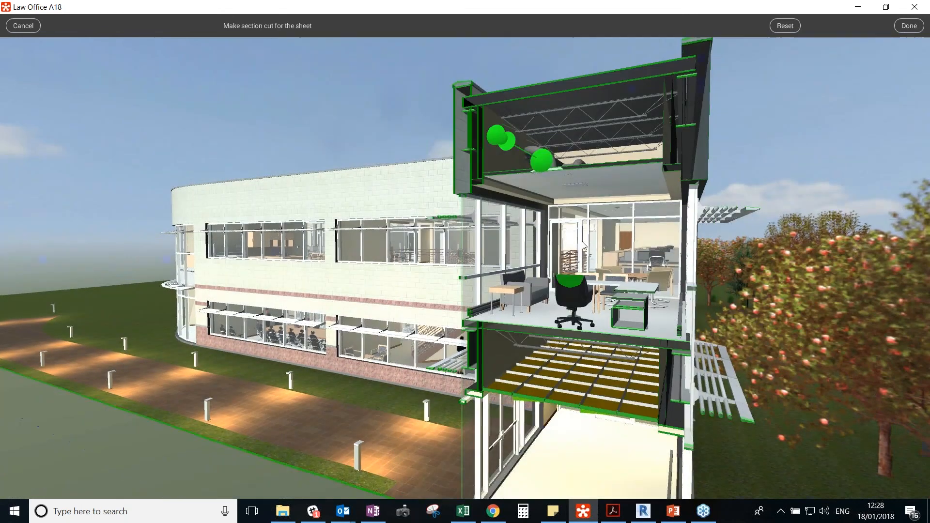
left_click(907, 26)
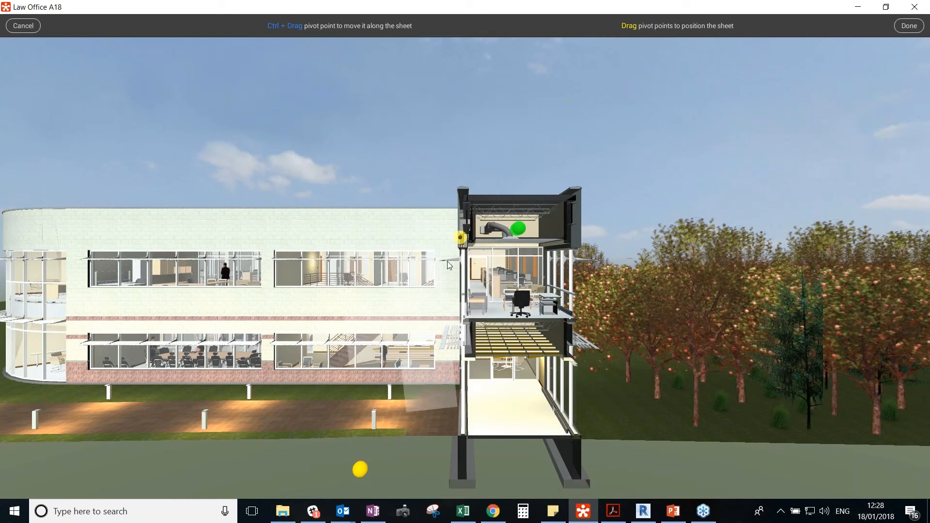
- Align the roof plan's pivot points to the tower top and finish the overlay
left_click_drag(448, 265, 470, 278)
left_click_drag(359, 469, 449, 309)
left_click_drag(471, 277, 516, 189)
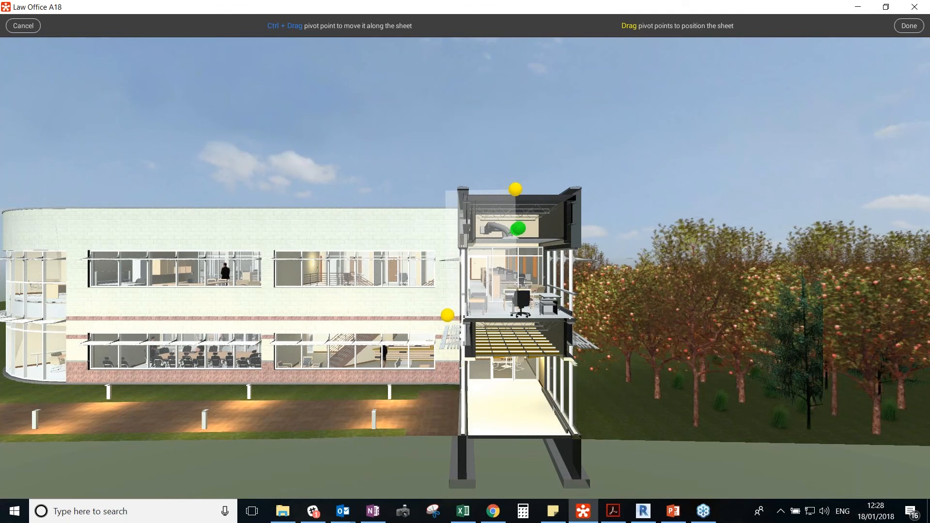
left_click(22, 26)
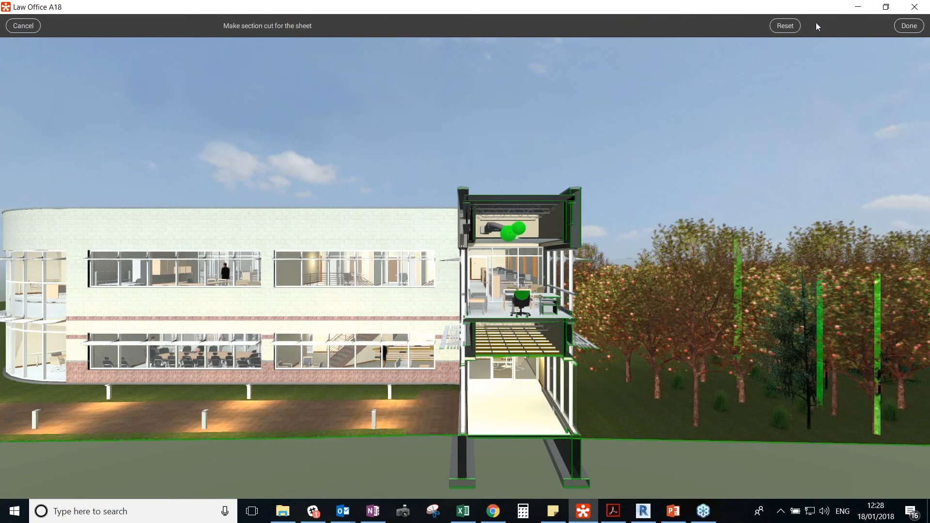
left_click(22, 26)
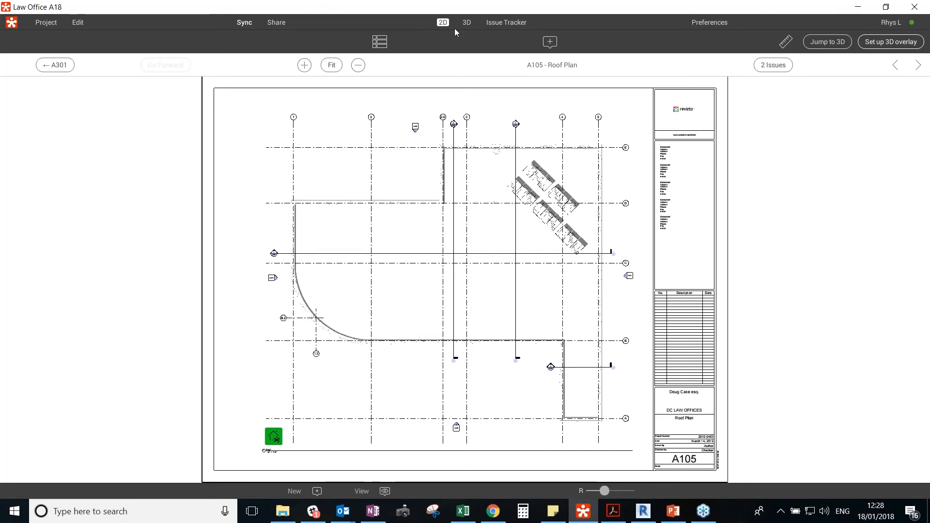
- Switch to 3D, open the Issue Tracker, and view issues 220, 335, 334 and 333
left_click(467, 23)
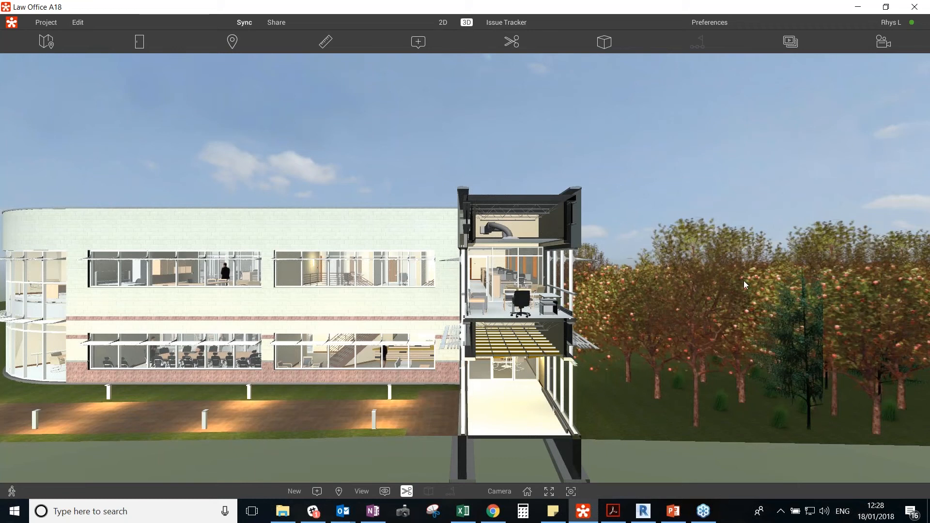
left_click(504, 23)
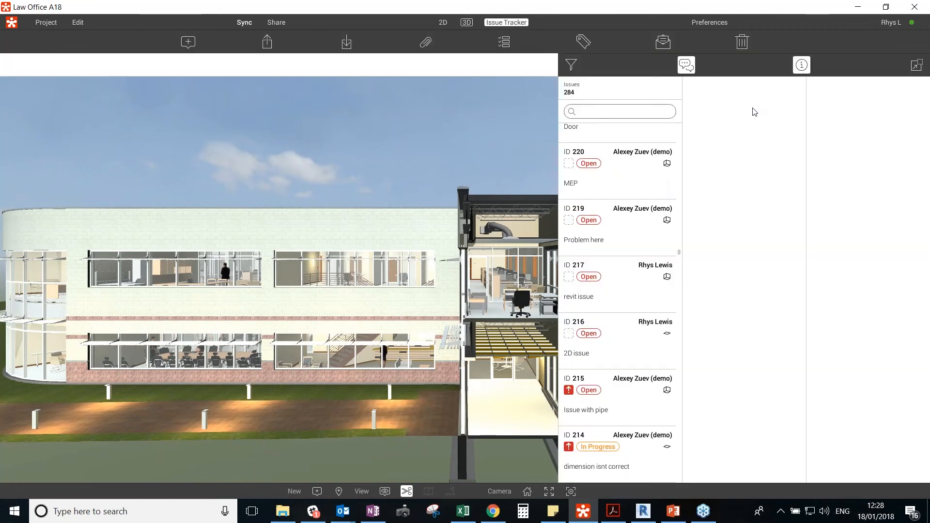
left_click(636, 182)
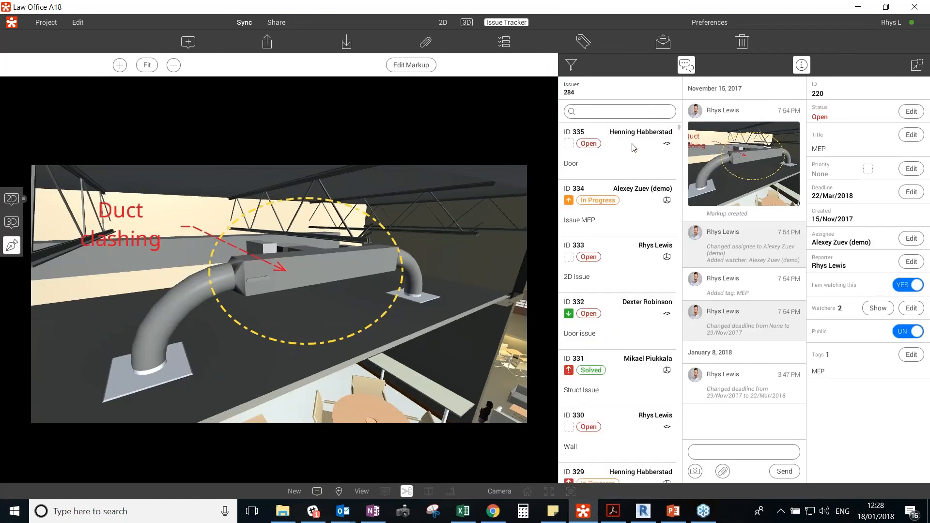
left_click(635, 153)
left_click(645, 202)
left_click(642, 257)
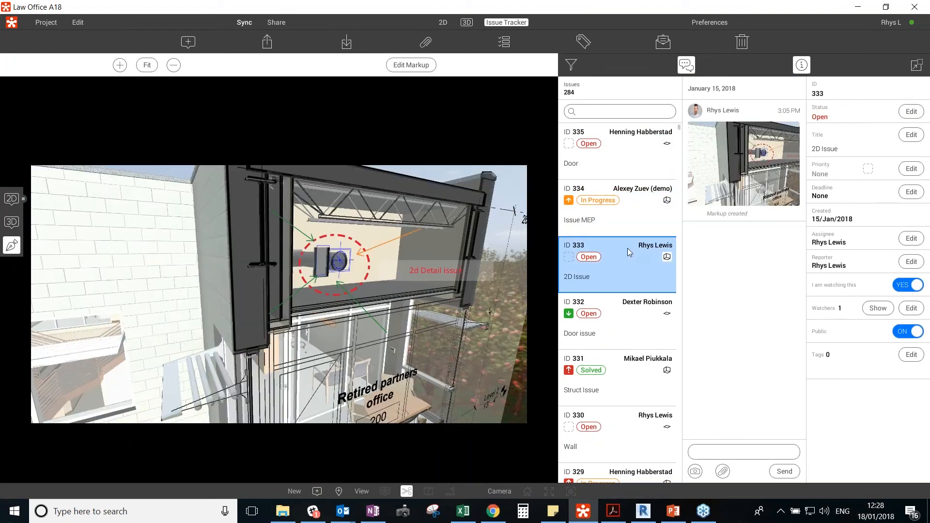
- Step through issues 335, 334, 333, 332 and 331, ending on issue 330 'Wall'
left_click(637, 170)
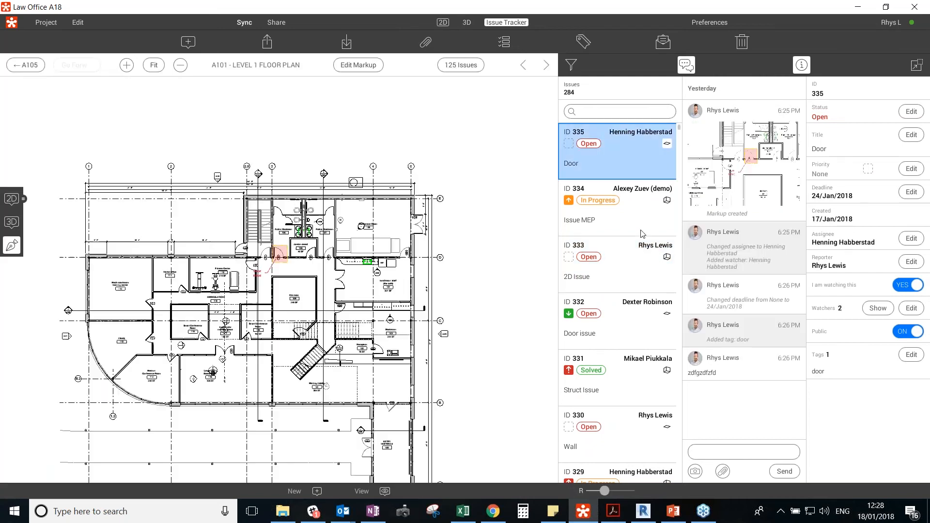
left_click(641, 234)
left_click(640, 252)
left_click(630, 324)
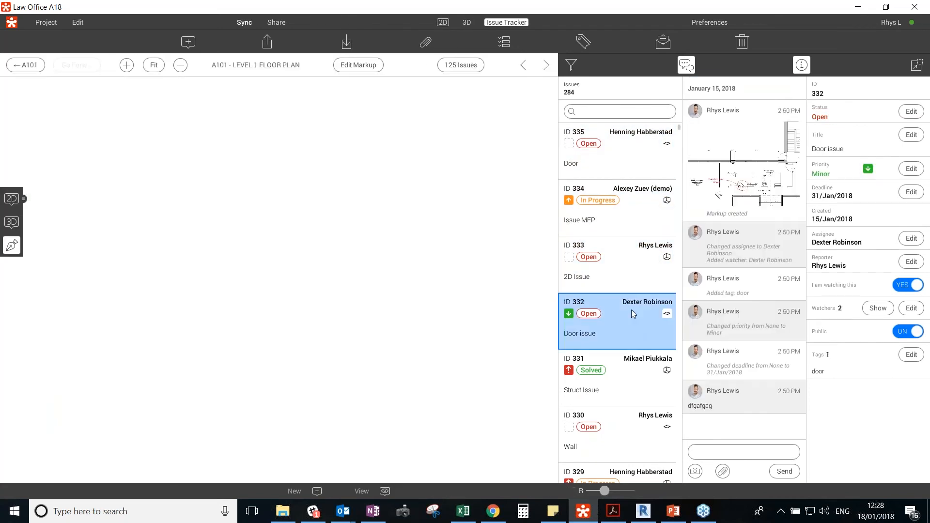
left_click(635, 387)
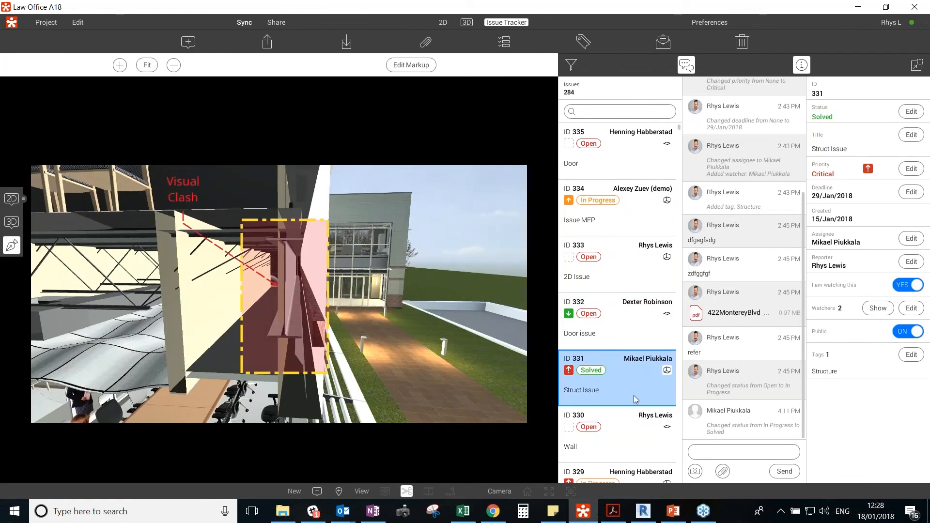
left_click(635, 420)
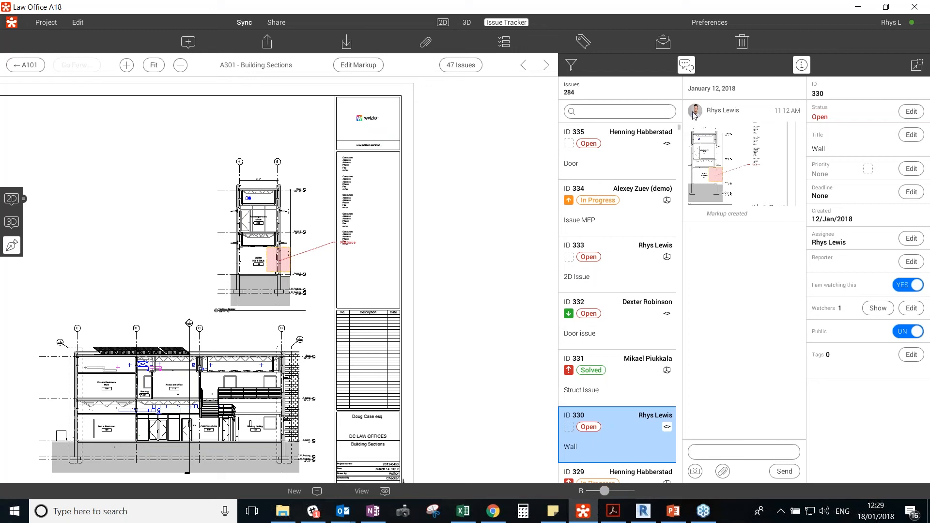
- Toggle the filter, comments and details panels for issue 330
left_click(571, 65)
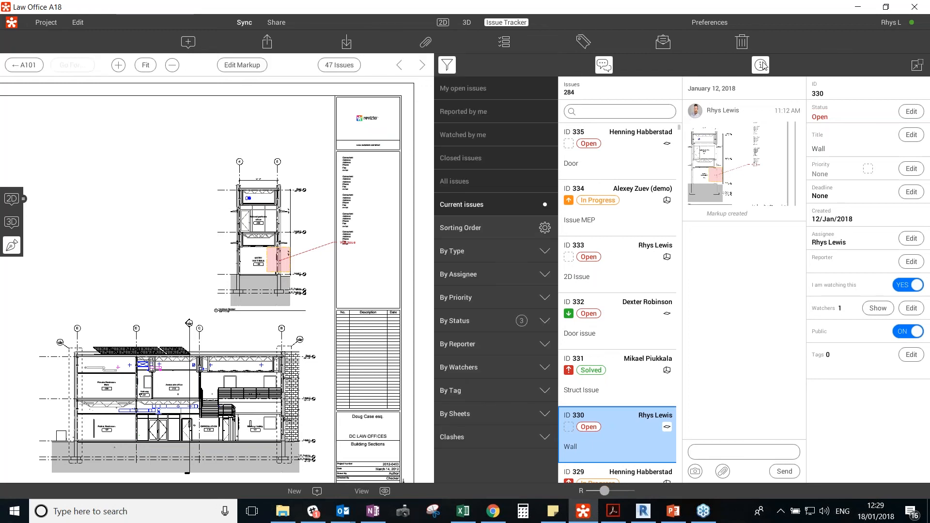
left_click(449, 65)
left_click(693, 66)
left_click(850, 65)
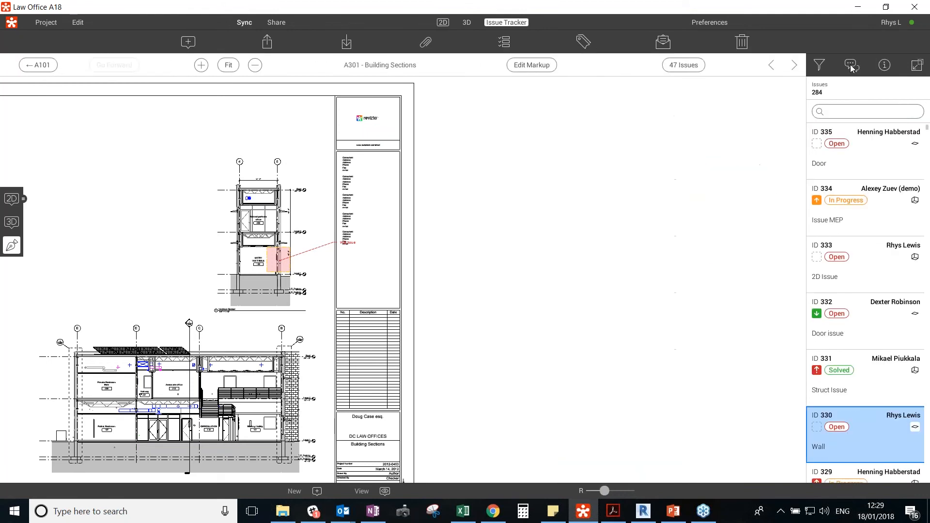
left_click(885, 66)
left_click(769, 66)
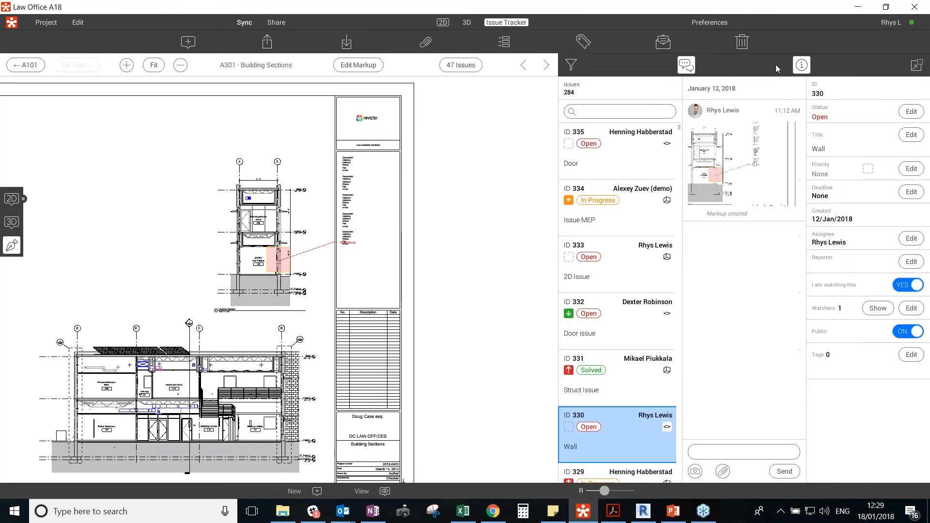
- Show the filter options and open Door issue 335 on the A101 plan
left_click(571, 64)
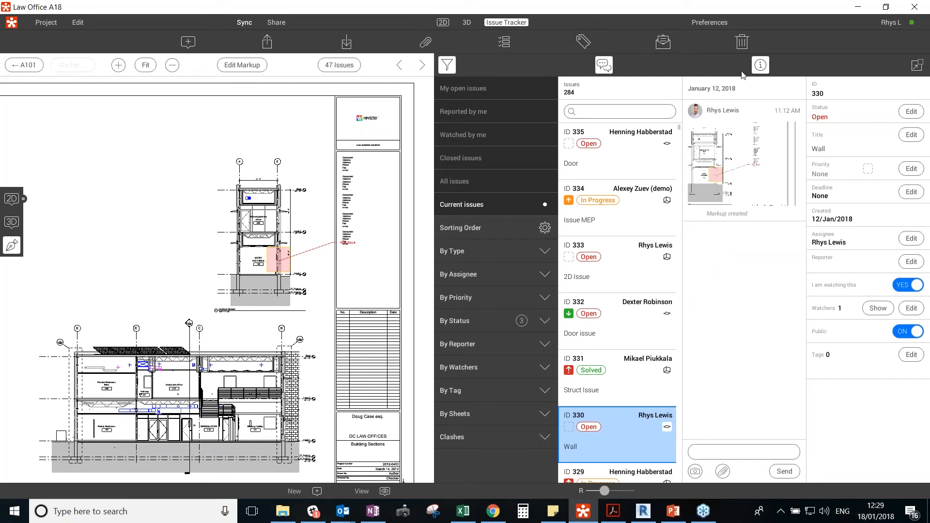
left_click(918, 68)
left_click(920, 69)
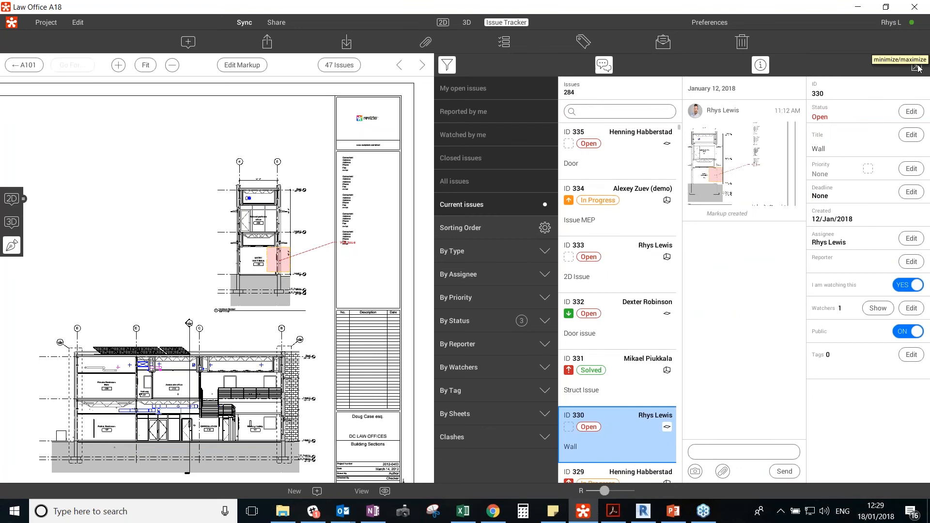
left_click(612, 176)
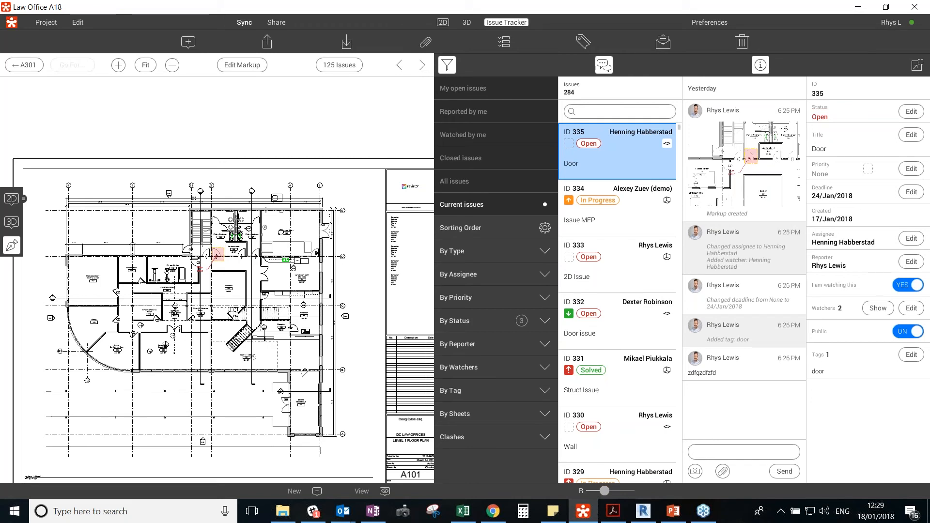
left_click(346, 43)
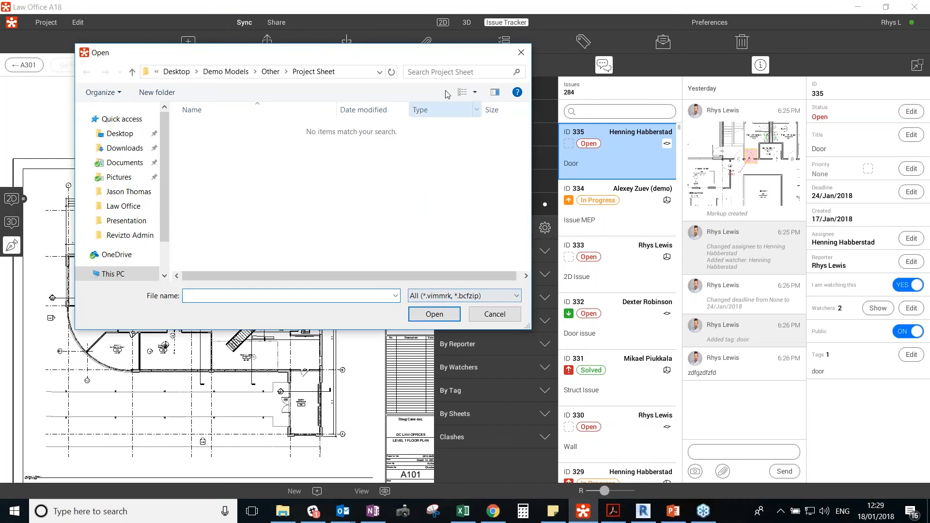
left_click(495, 314)
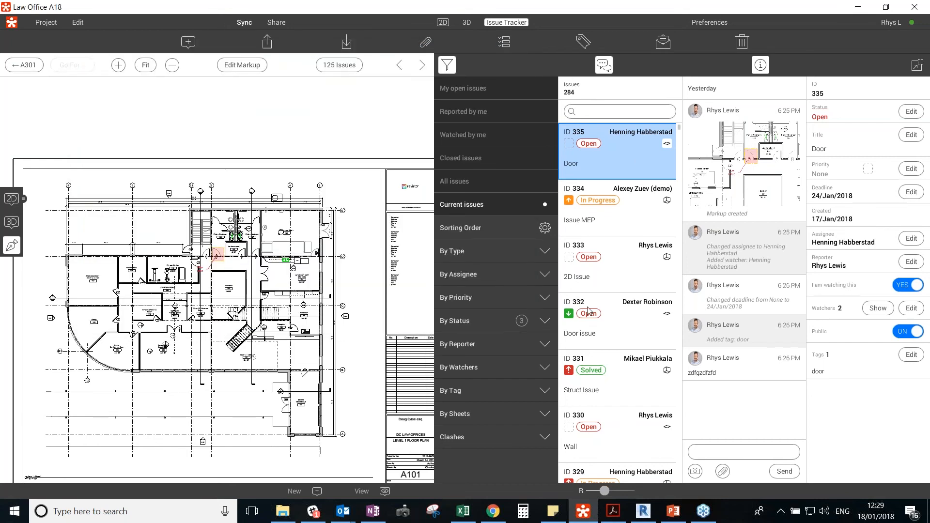
left_click(643, 512)
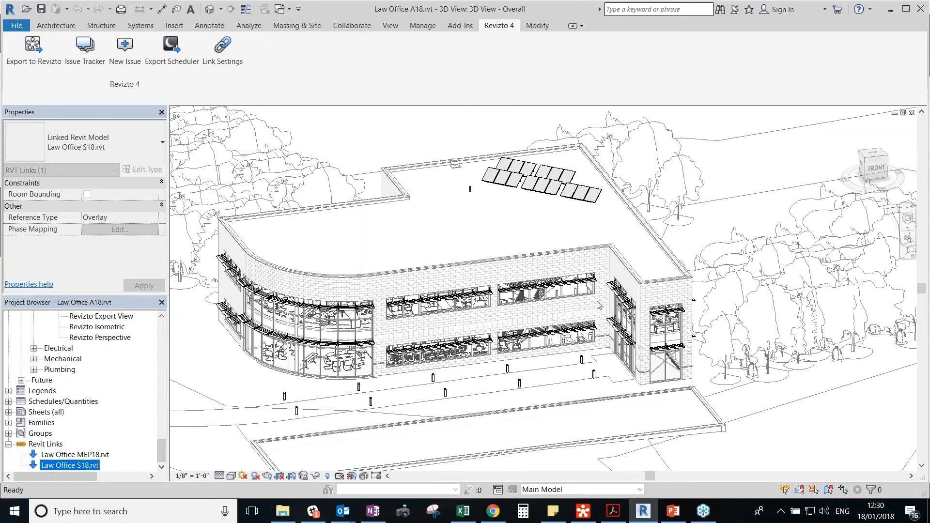
left_click(583, 511)
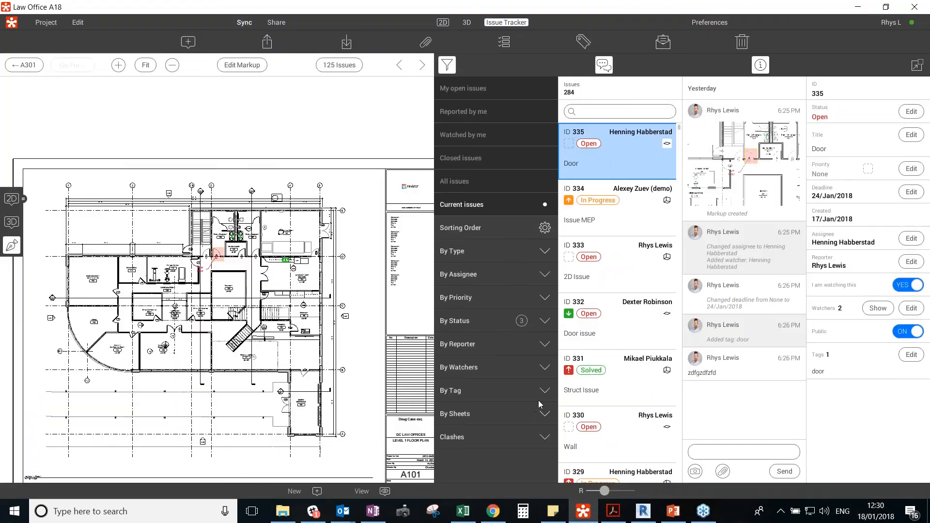
- Filter issues by type to Clash and browse issues 294, 17, 16, 15 and 14
left_click(543, 252)
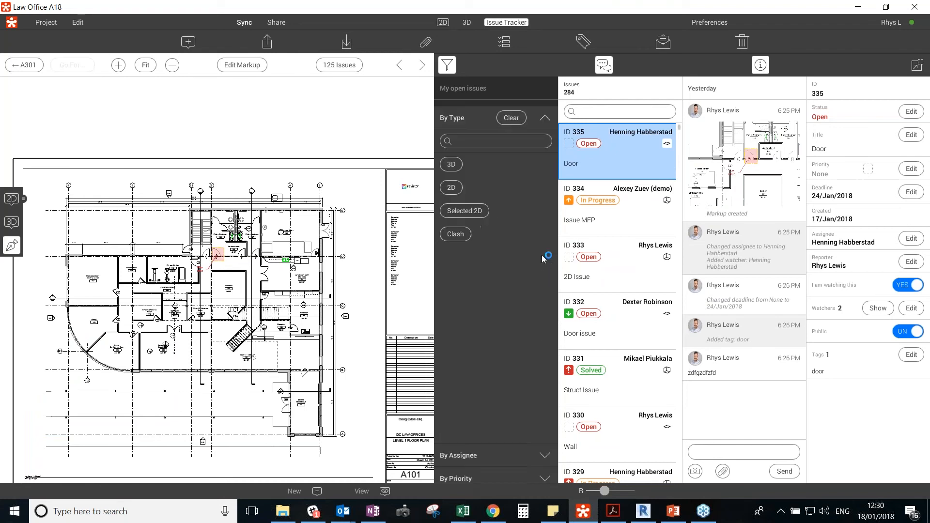
left_click(455, 204)
left_click(614, 174)
left_click(638, 214)
left_click(644, 271)
left_click(645, 328)
left_click(645, 384)
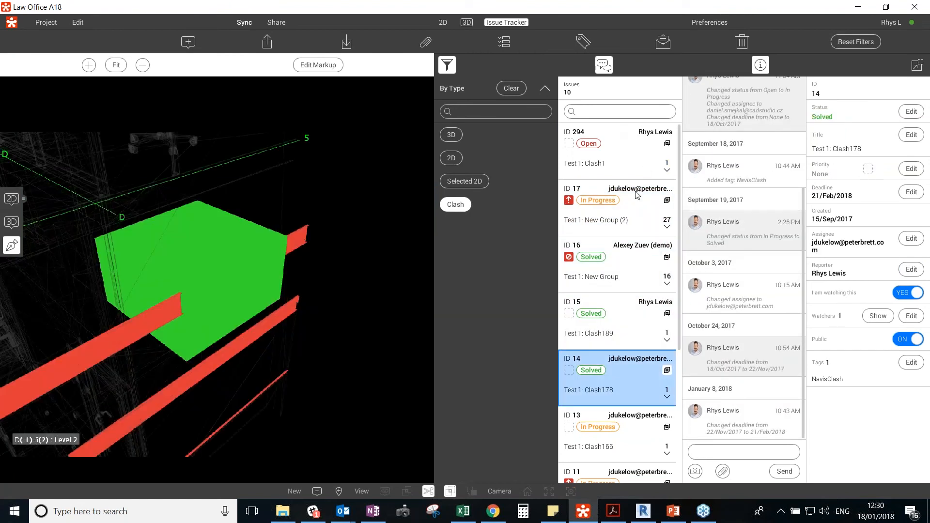
- List the 27 clashes in group issue 17 and view clashes 2 through 8
left_click(629, 230)
left_click(667, 222)
left_click(621, 216)
left_click(609, 240)
left_click(609, 264)
left_click(609, 287)
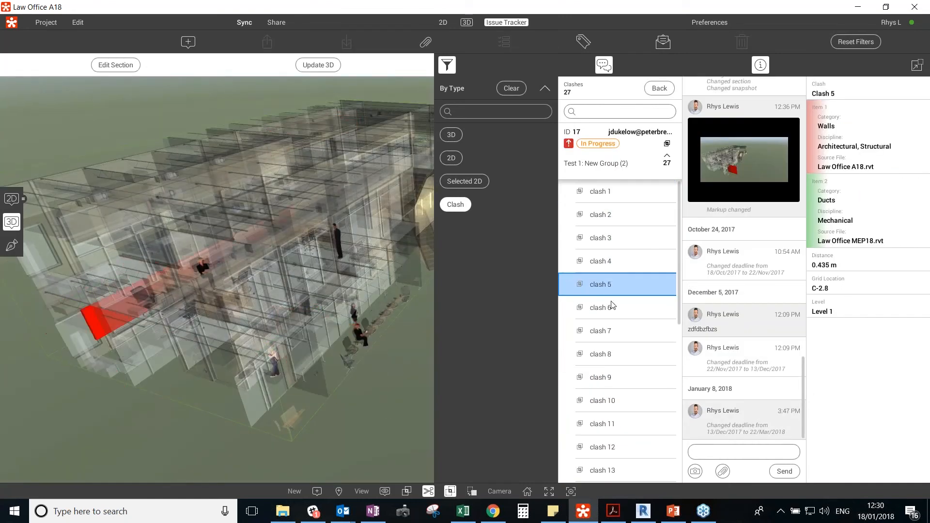
left_click(609, 309)
left_click(609, 333)
left_click(610, 363)
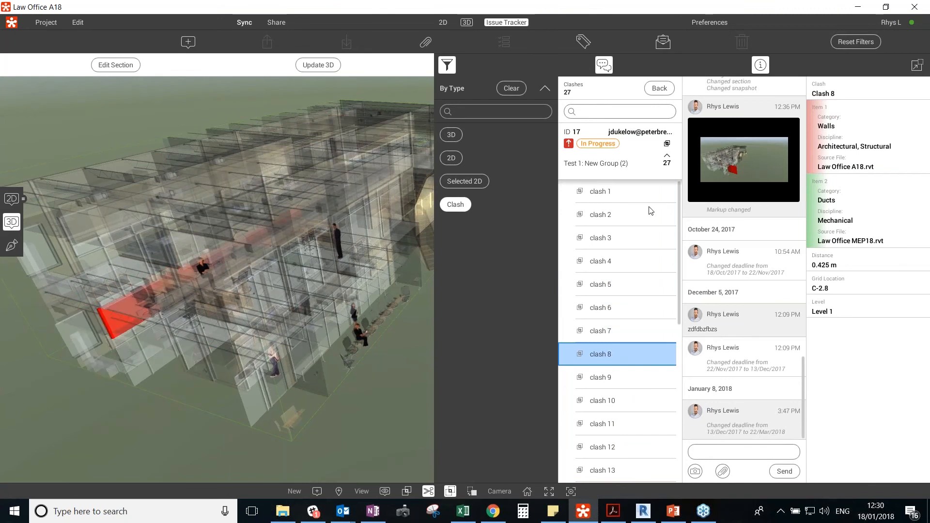
left_click(671, 162)
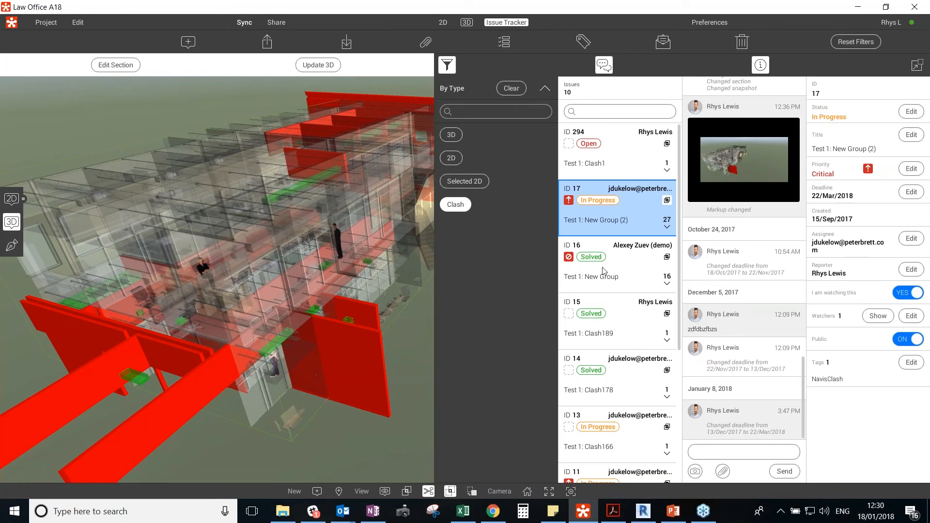
- Select clash issue 15 'Test 1: Clash189' and compare its markup snapshot with the live model
left_click(615, 279)
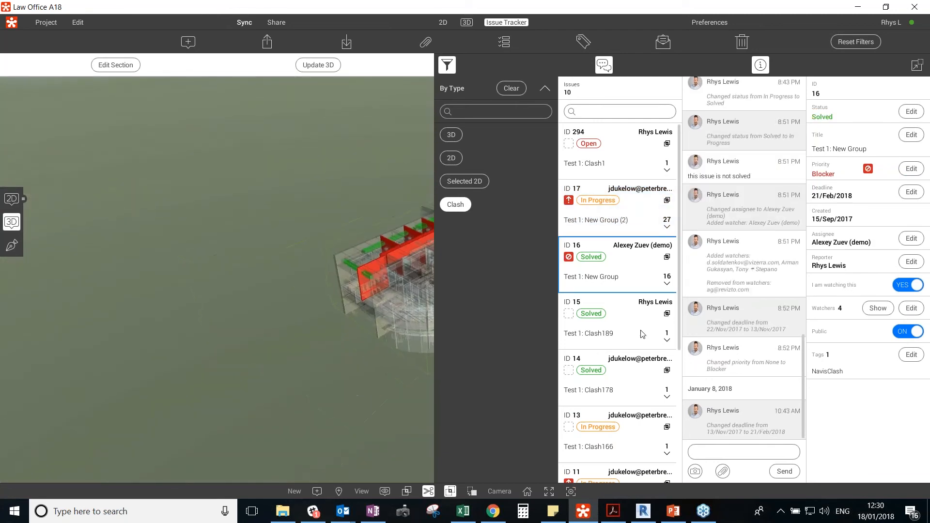
left_click(640, 333)
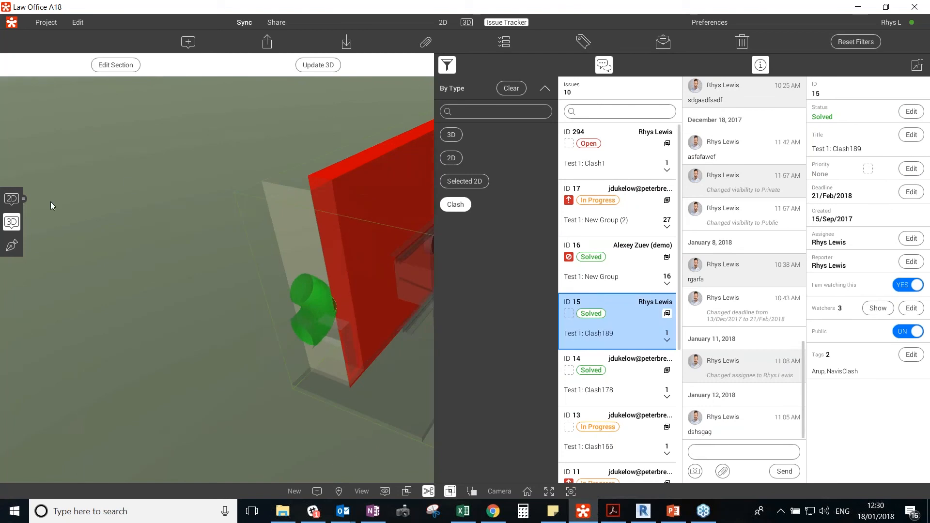
left_click(13, 246)
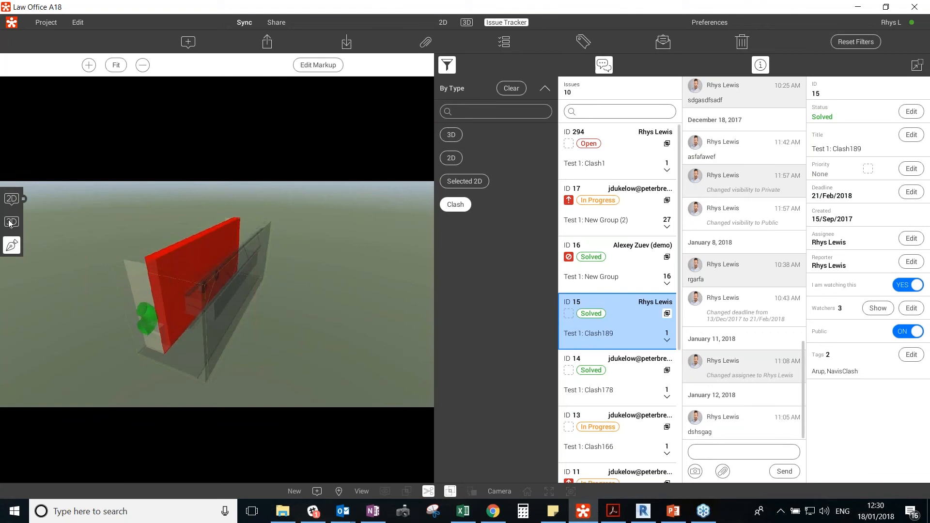
left_click(12, 223)
- Orbit the red wall and green pipe, toggle section and clipping, then show issue 15 in 2D
left_click_drag(191, 271, 336, 289)
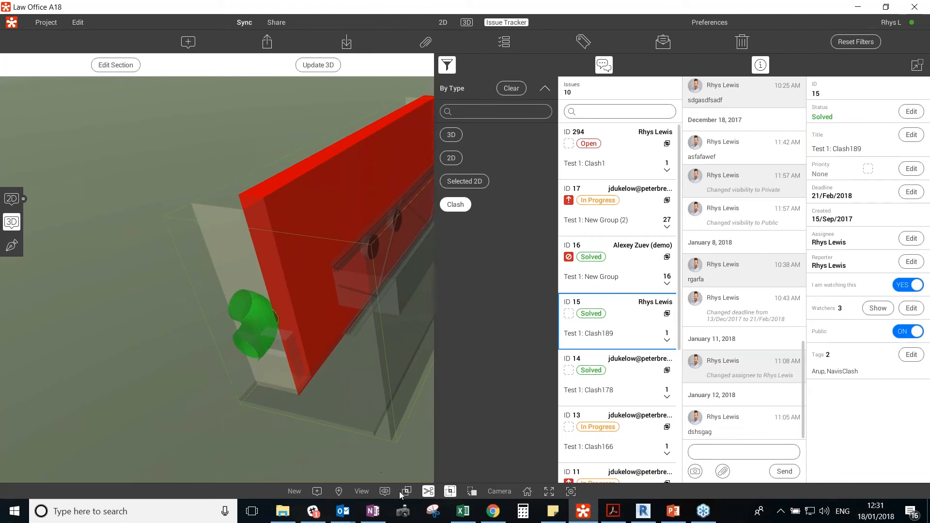
left_click(432, 492)
left_click(431, 492)
left_click(450, 492)
left_click(450, 492)
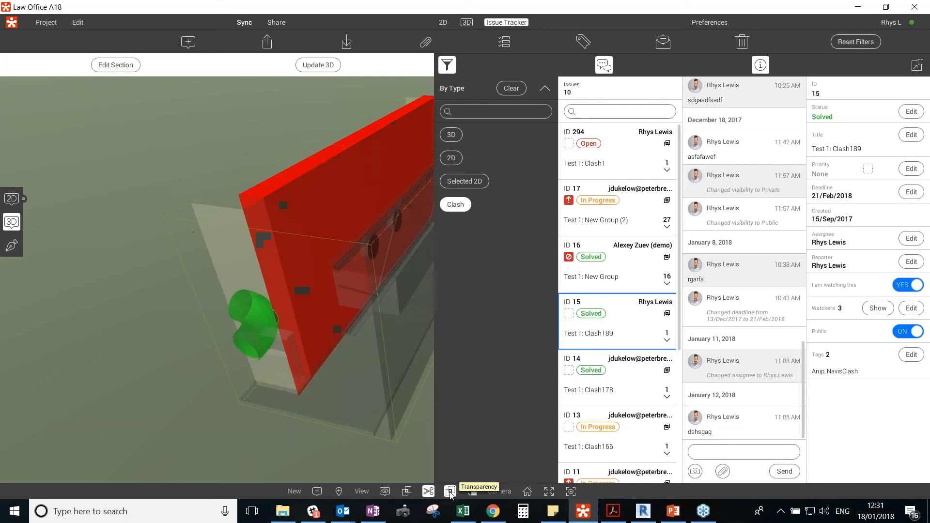
left_click(13, 200)
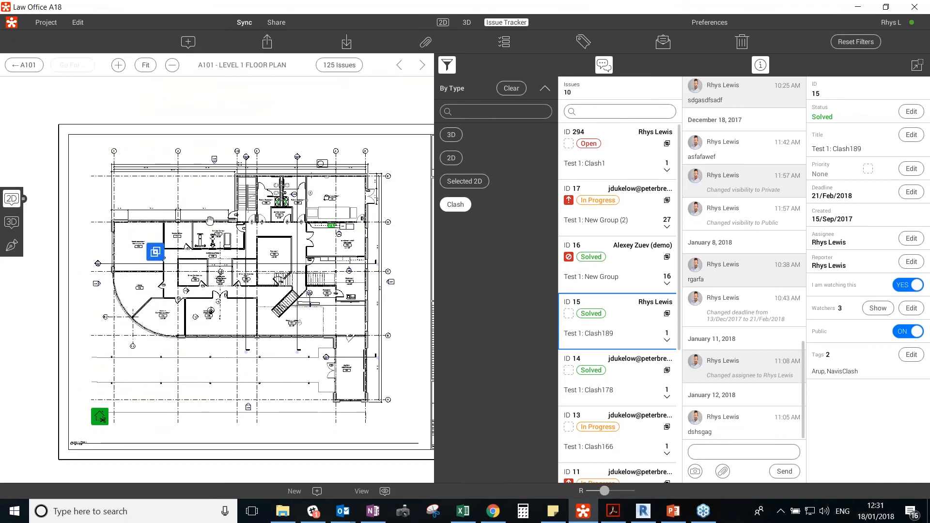
- Preview sheets A101, A103, A300, A111 and the A101 level 1 plan from the sheet list
left_click(12, 201)
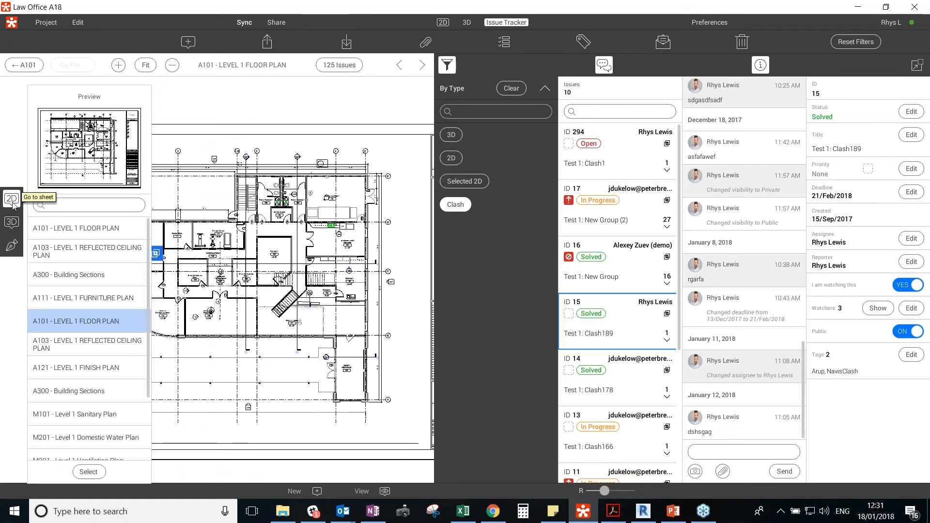
left_click(100, 233)
left_click(101, 249)
left_click(104, 277)
left_click(107, 298)
left_click(112, 322)
left_click(369, 116)
- Expand issue 15's clash list, reselect issue 15, and show its markup snapshot
left_click(667, 339)
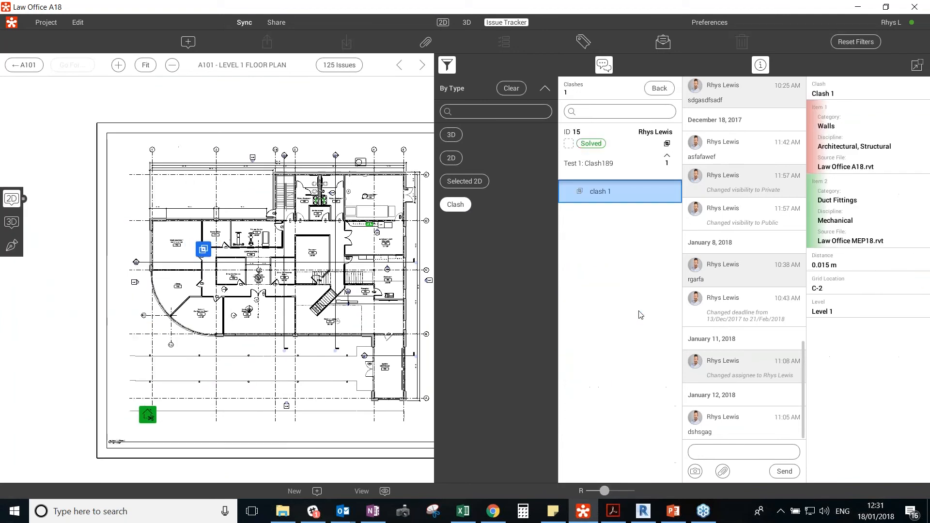
double_click(623, 167)
left_click(590, 311)
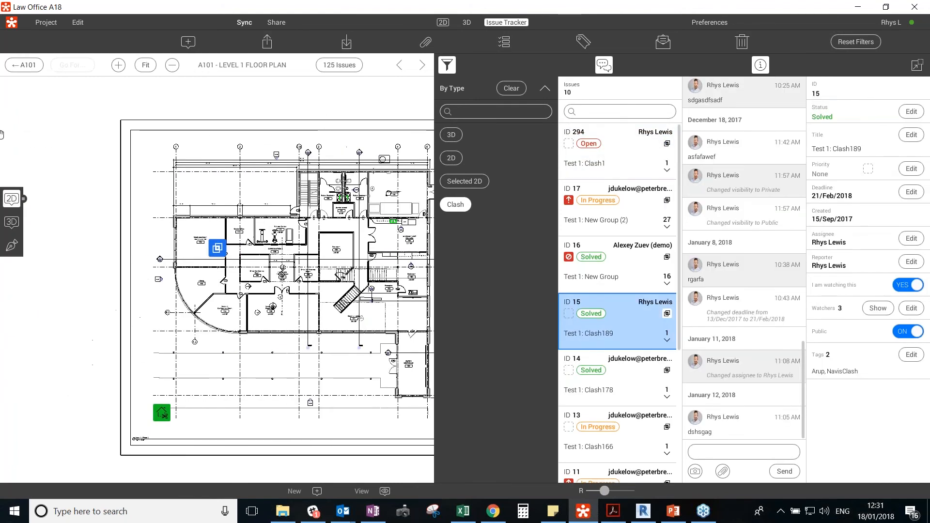
left_click(17, 247)
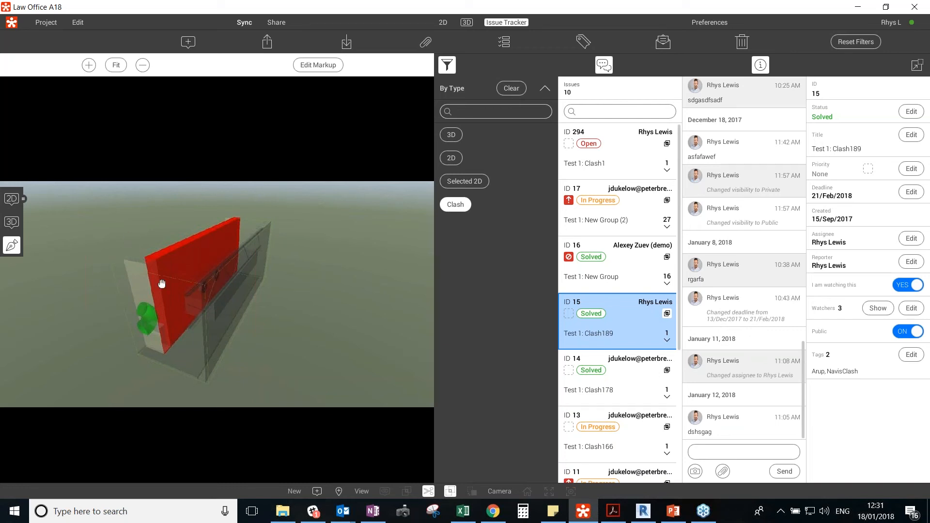
- Bring Revit forward on the Revizto Isometric view of the Interior - 6" Bulkhead wall
left_click(649, 519)
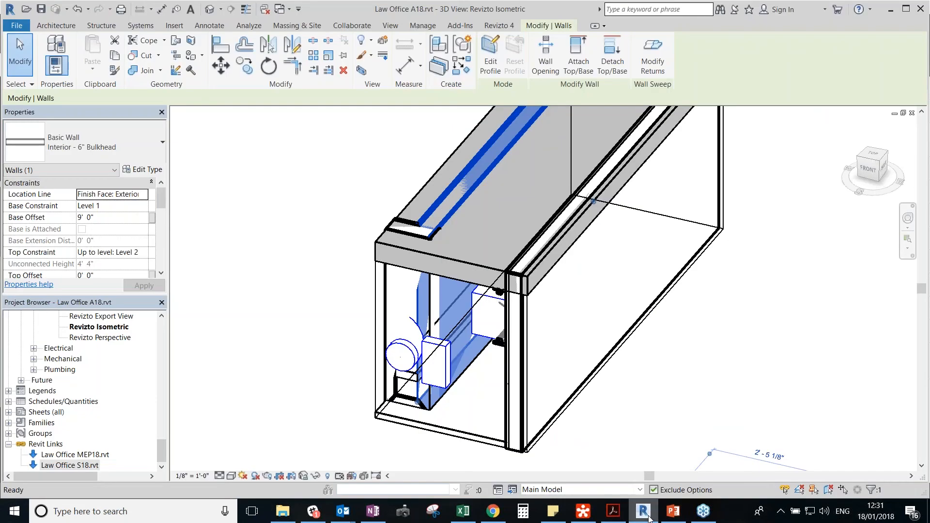
left_click(584, 515)
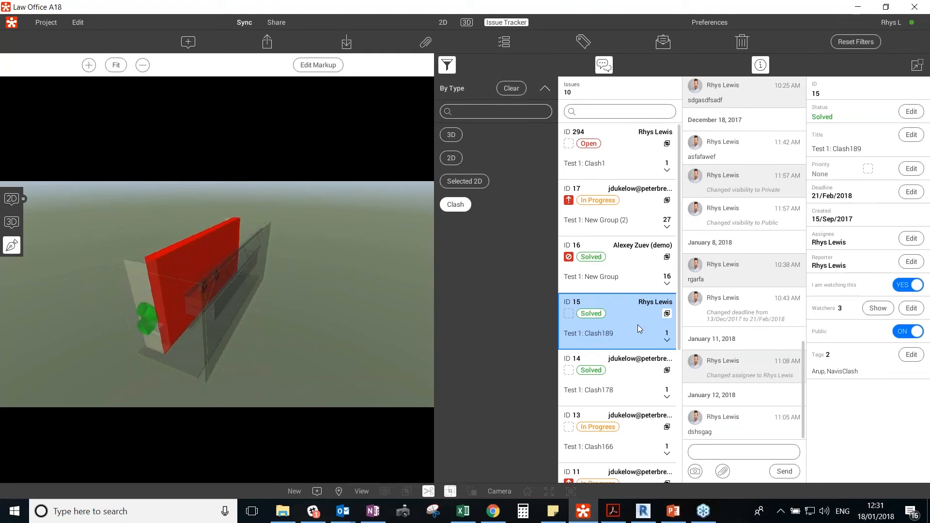
left_click(643, 511)
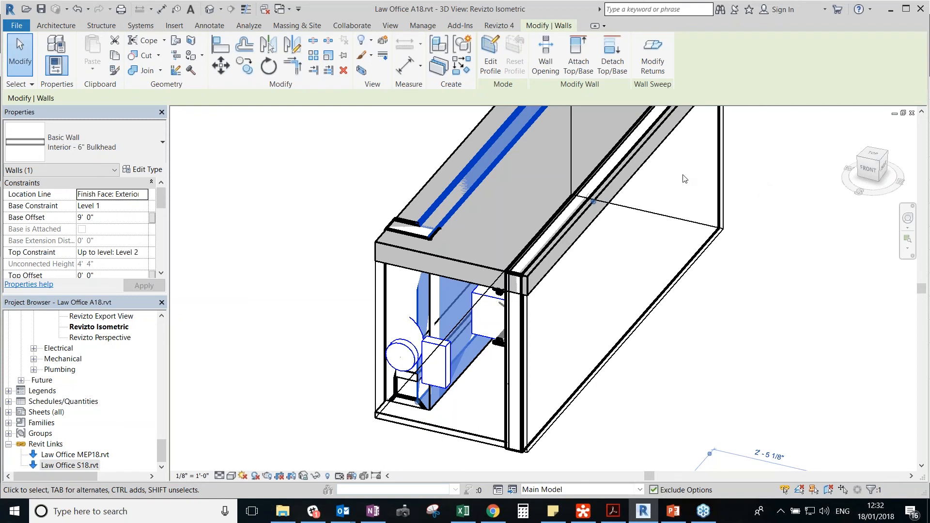
- Show the Revizto 4 ribbon commands in Revit, then switch to the Revizto project window
left_click(498, 25)
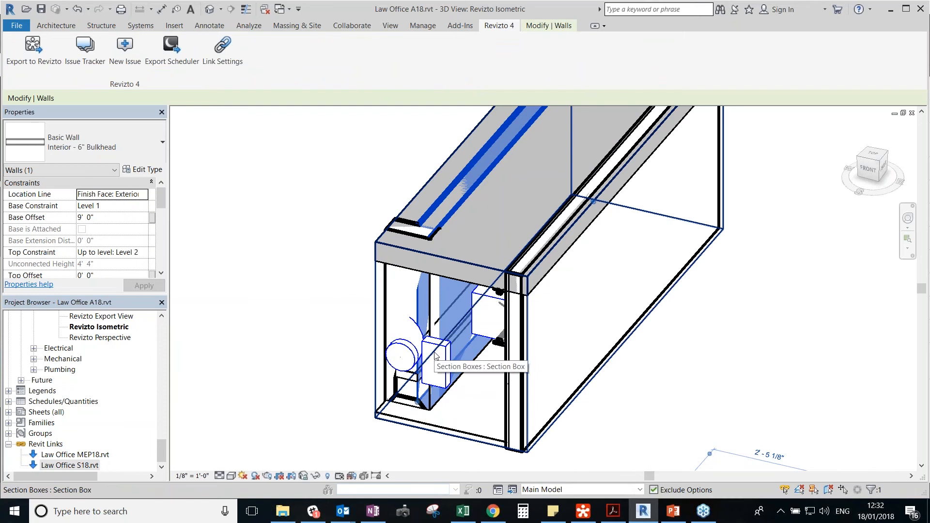
left_click(584, 510)
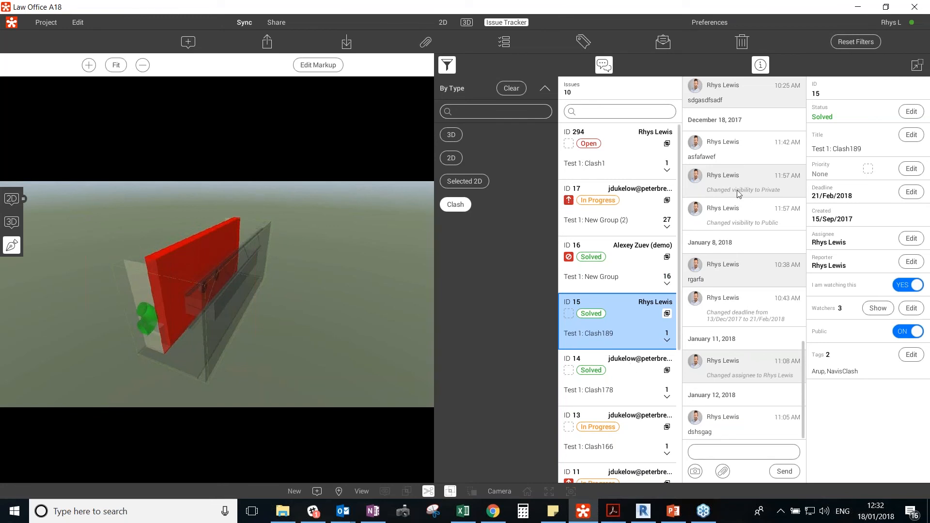
- Reset the issue filters to list all 284 issues and review issues 335 down to 330
left_click(857, 42)
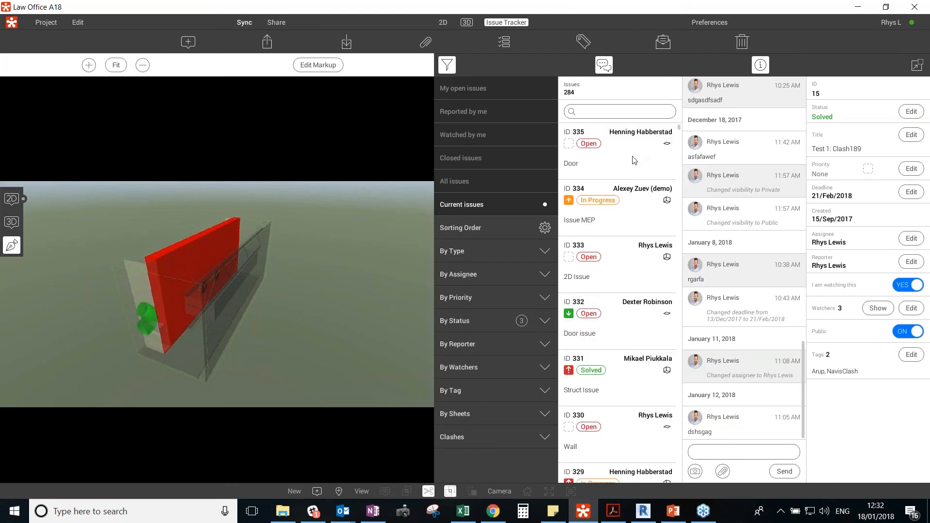
left_click(620, 161)
left_click(624, 223)
left_click(626, 262)
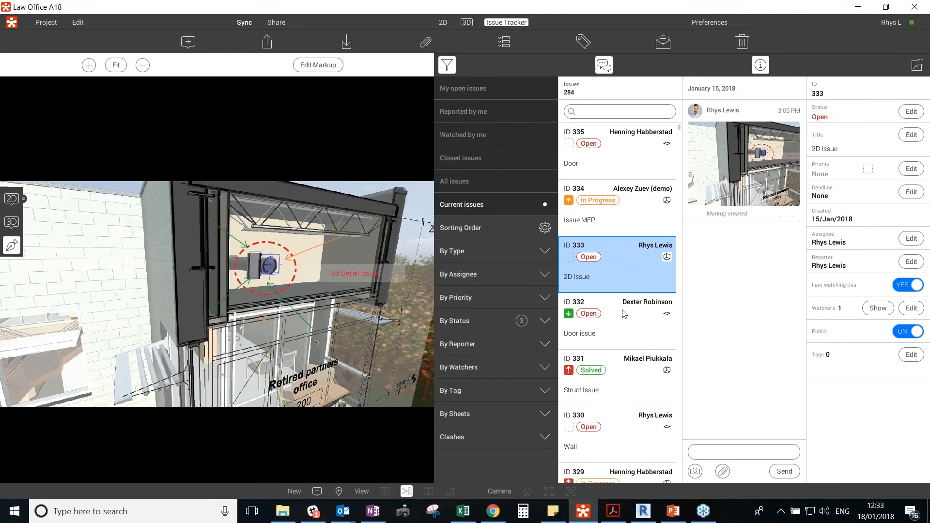
left_click(625, 328)
left_click(631, 395)
left_click(630, 411)
- Revisit issues 332, 333 and 335, then return to the 3D model view
left_click(635, 332)
left_click(618, 237)
left_click(635, 164)
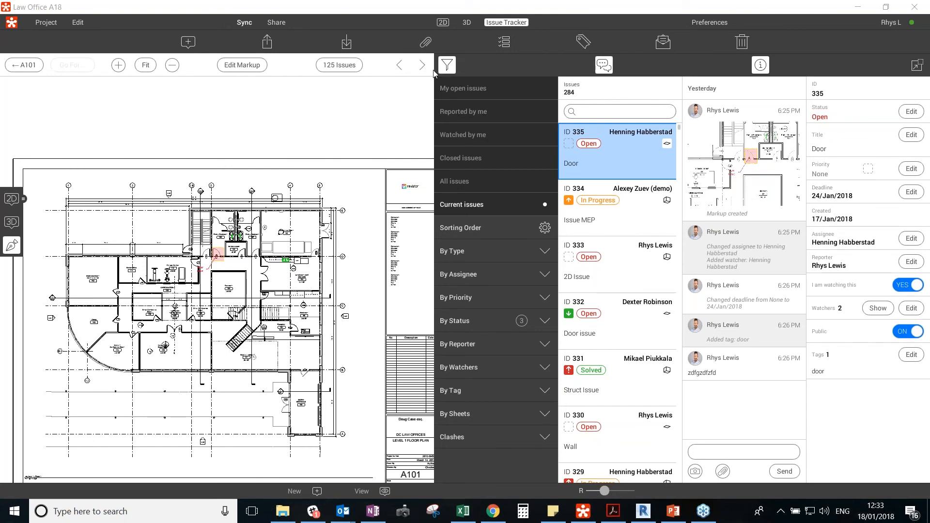
left_click(467, 22)
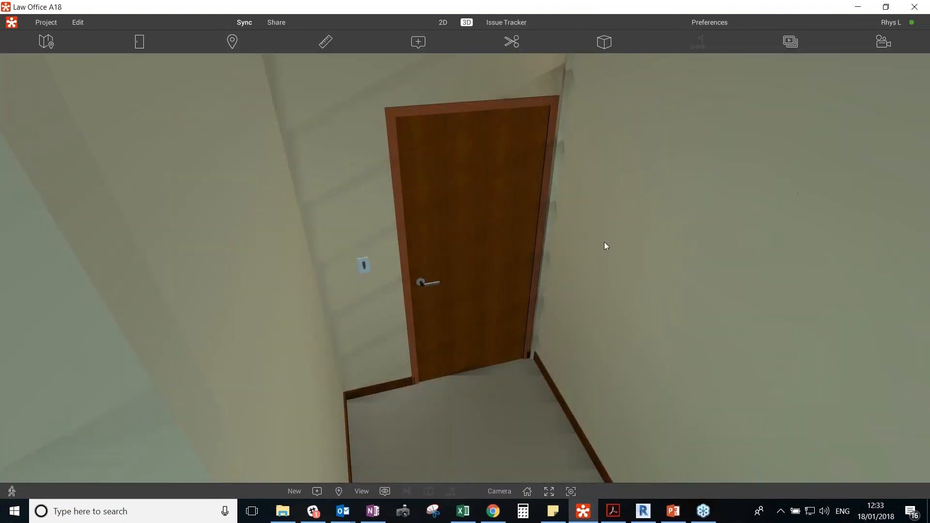
- Cut a section plane through the building and orbit in close on a door
left_click_drag(542, 184, 519, 49)
left_click(519, 48)
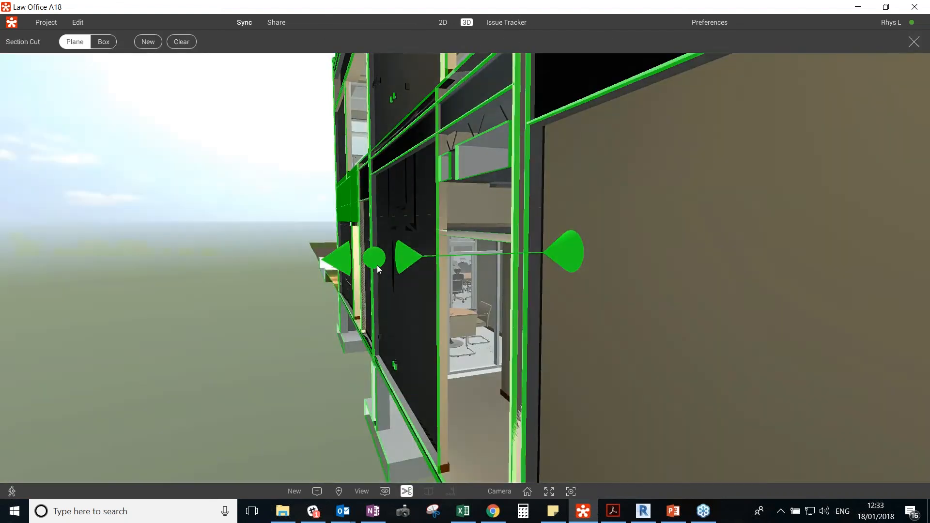
left_click_drag(378, 267, 407, 264)
right_click_drag(470, 242, 639, 245)
right_click_drag(550, 291, 537, 292)
scroll(537, 293, "up", 3)
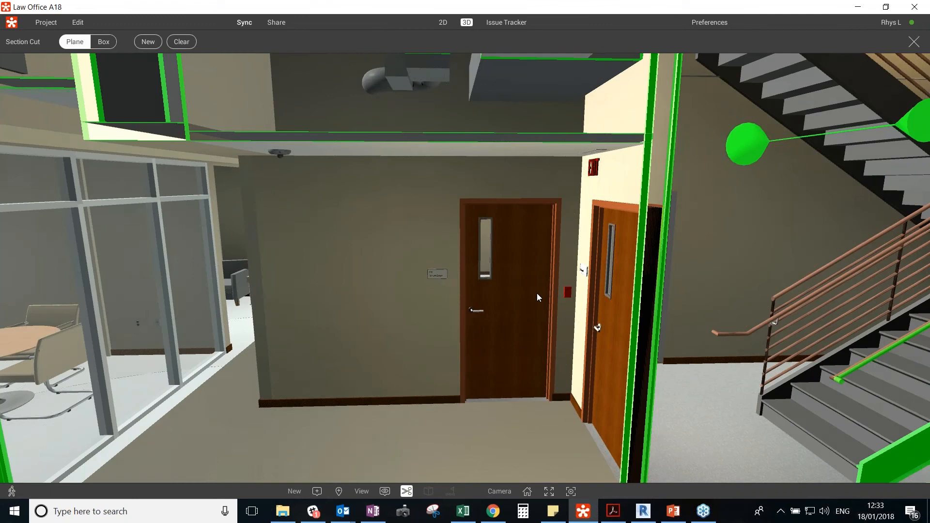
- Remove the section cut and walk toward the corridor doors beside the EXIT sign
left_click(916, 41)
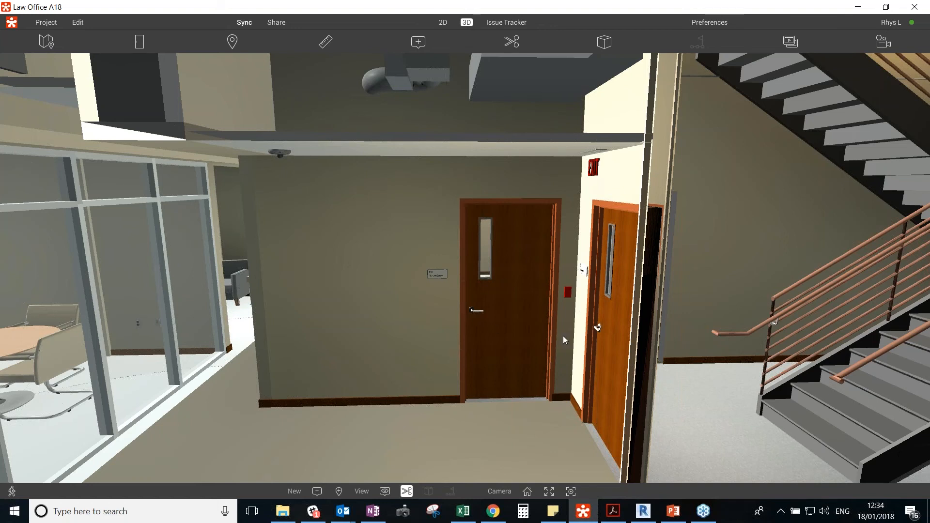
key("w")
right_click_drag(549, 353, 465, 249)
- Walk up to the corridor doors by the exit stair, check 2D and Revit, and begin a new issue
key("w")
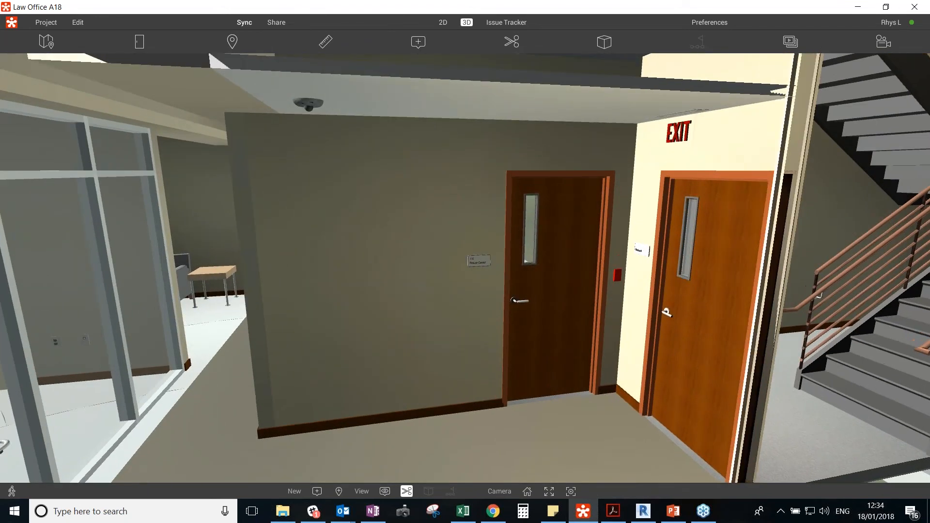
key("d")
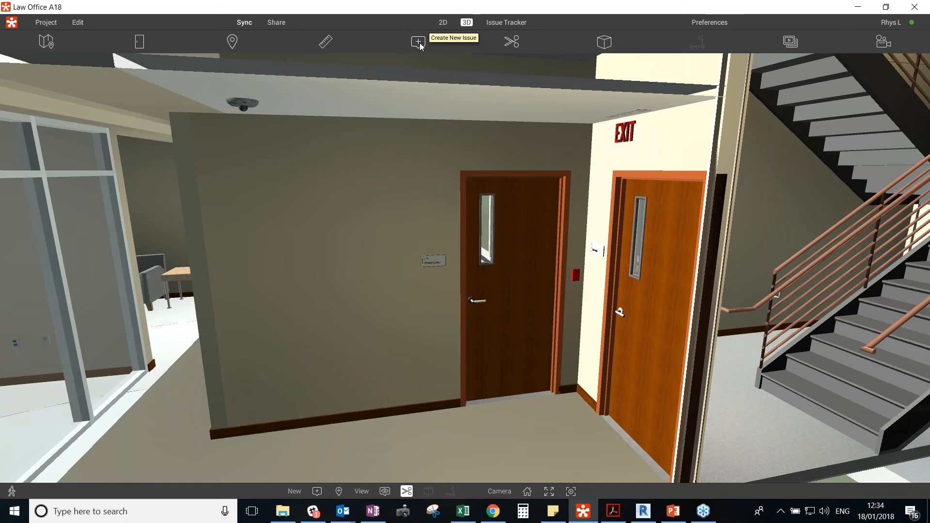
left_click(443, 22)
left_click(643, 512)
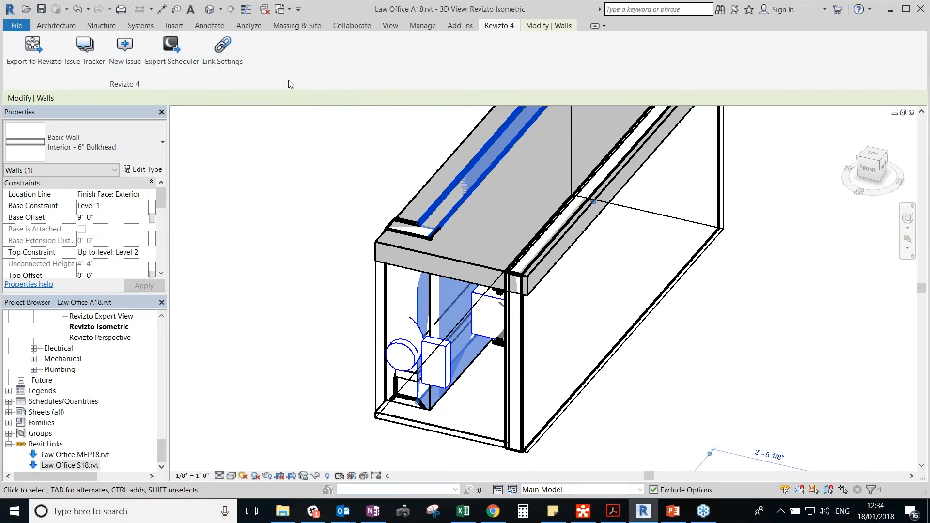
left_click(583, 511)
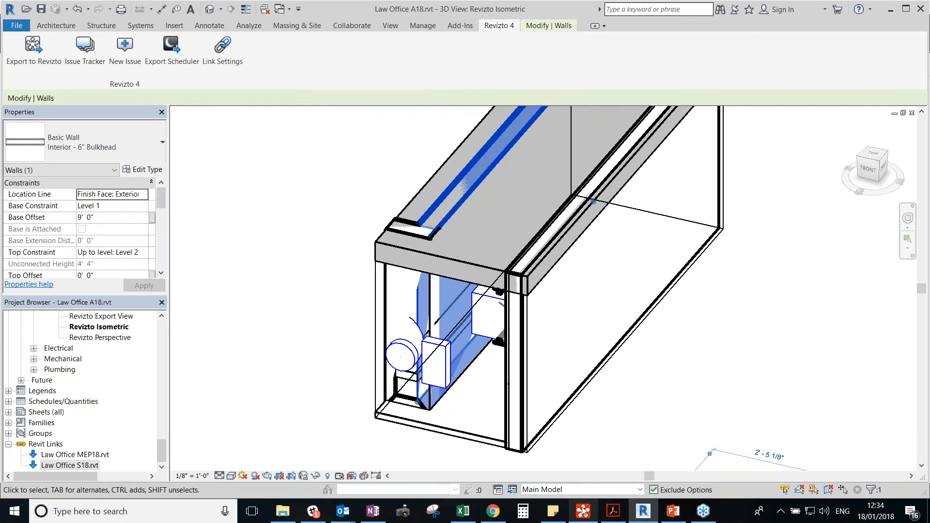
left_click(464, 23)
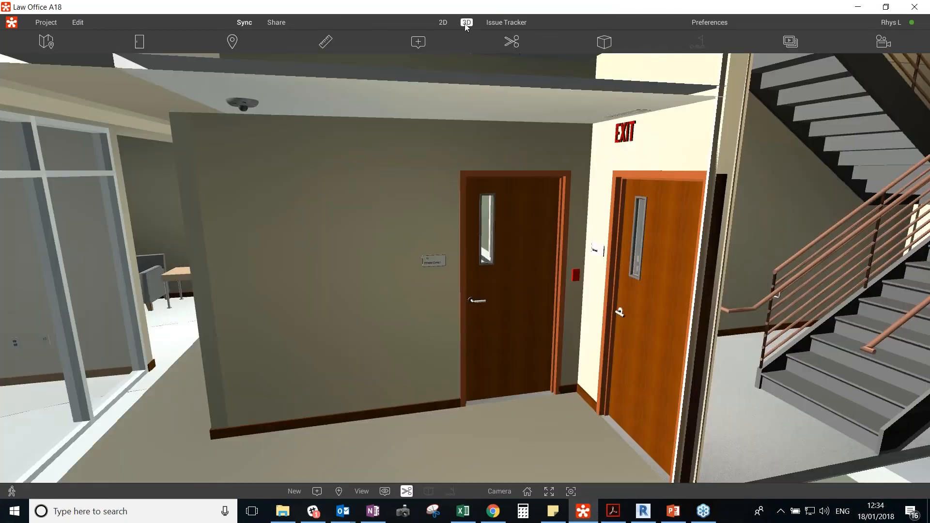
left_click(419, 43)
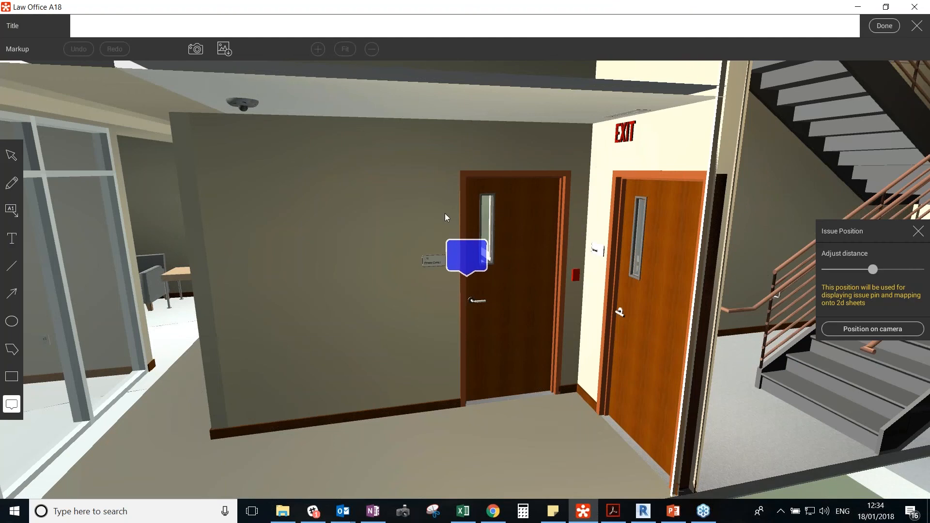
- Pin the new issue on the left corridor door and pick the Rectangle markup tool
left_click_drag(470, 250, 516, 275)
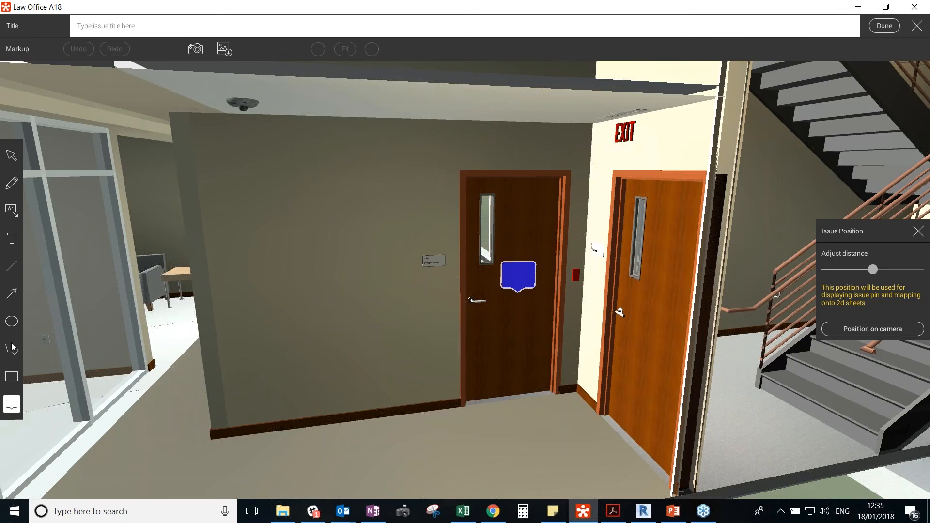
left_click(13, 376)
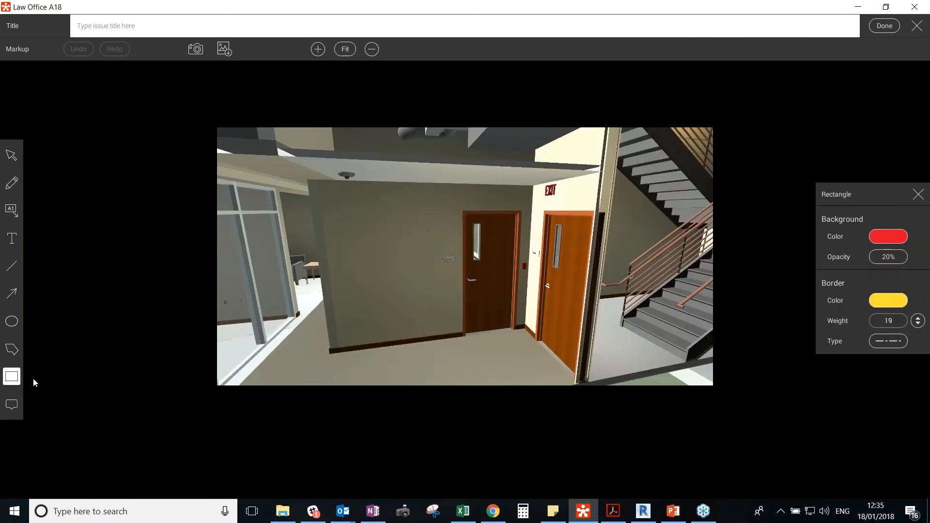
- Draw a rectangle around the left door with a yellow cloud border and translucent yellow fill
mouse_move(451, 202)
left_mouse_down()
mouse_move(525, 216)
mouse_move(530, 348)
left_mouse_up()
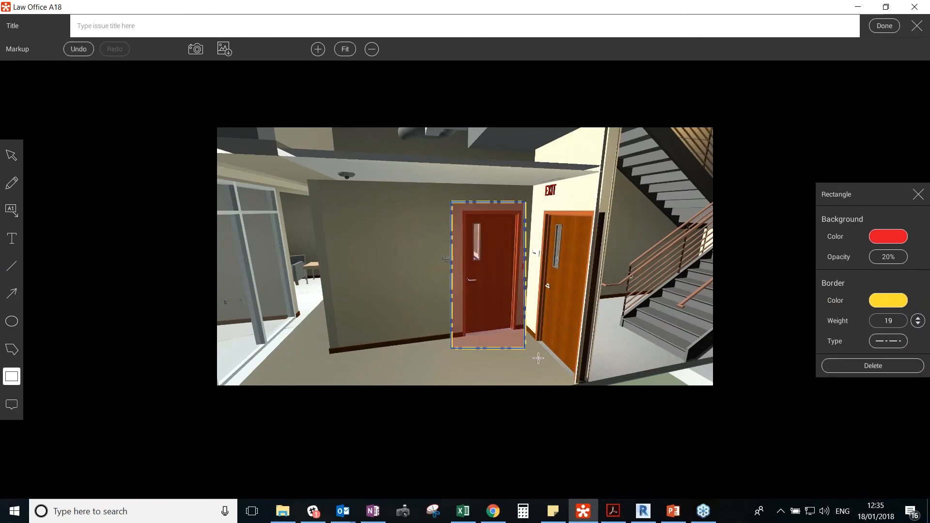
left_click(889, 300)
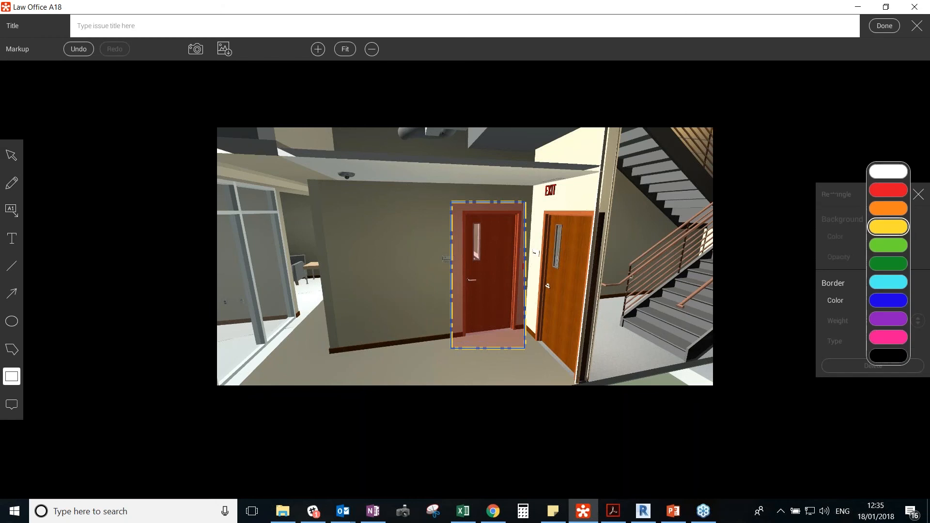
left_click(835, 313)
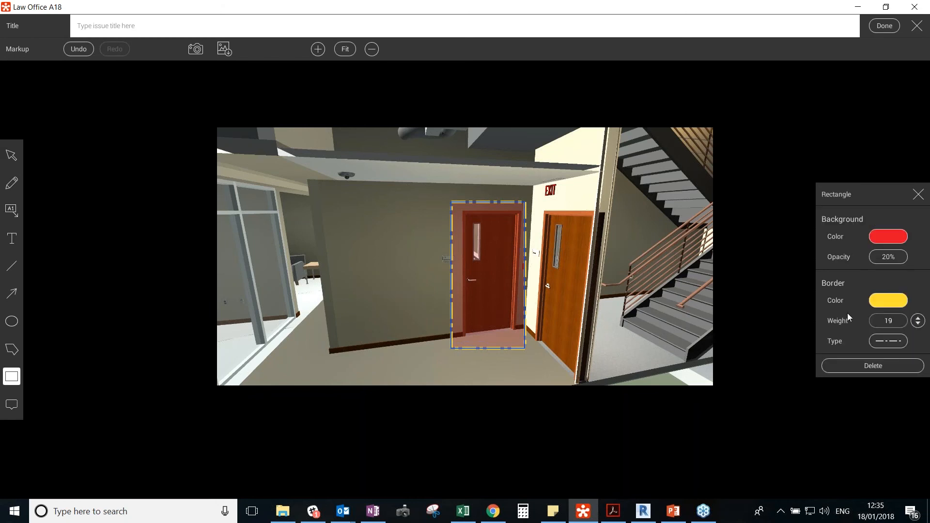
left_click(888, 344)
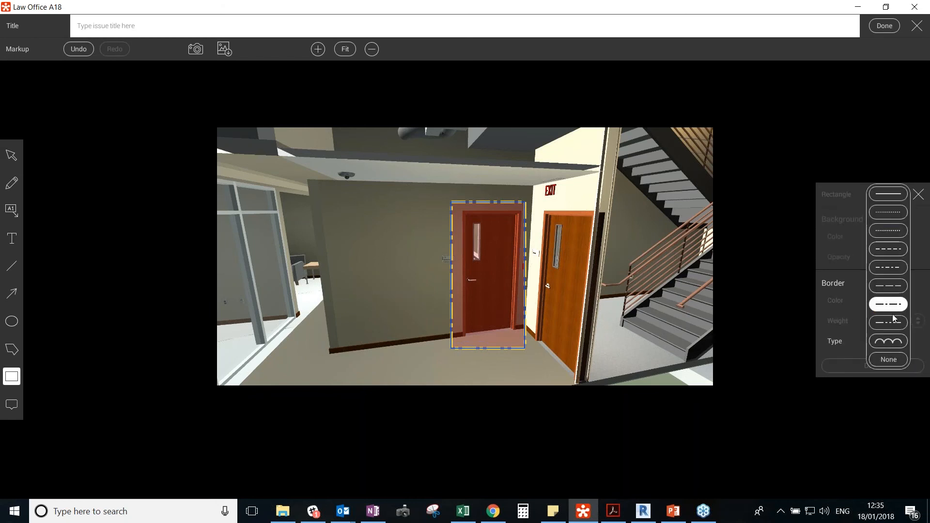
left_click(890, 343)
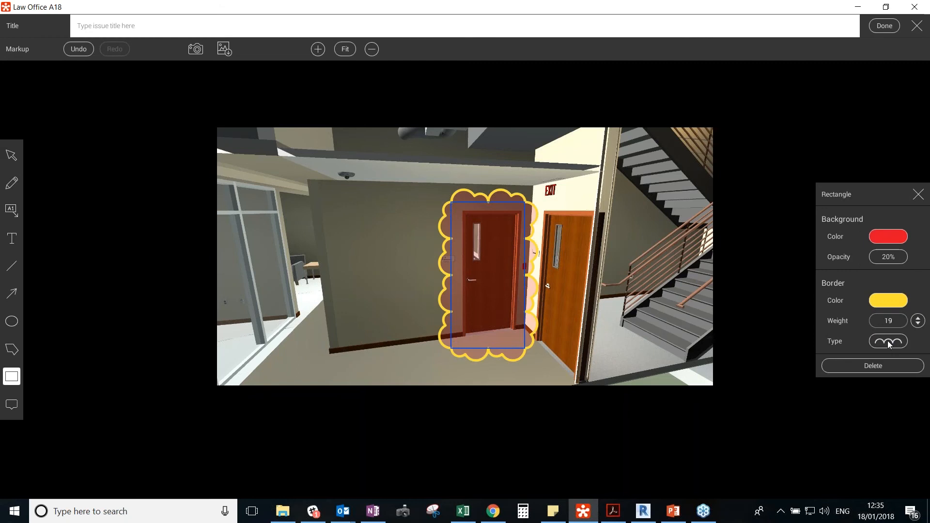
left_click(895, 238)
left_click(919, 194)
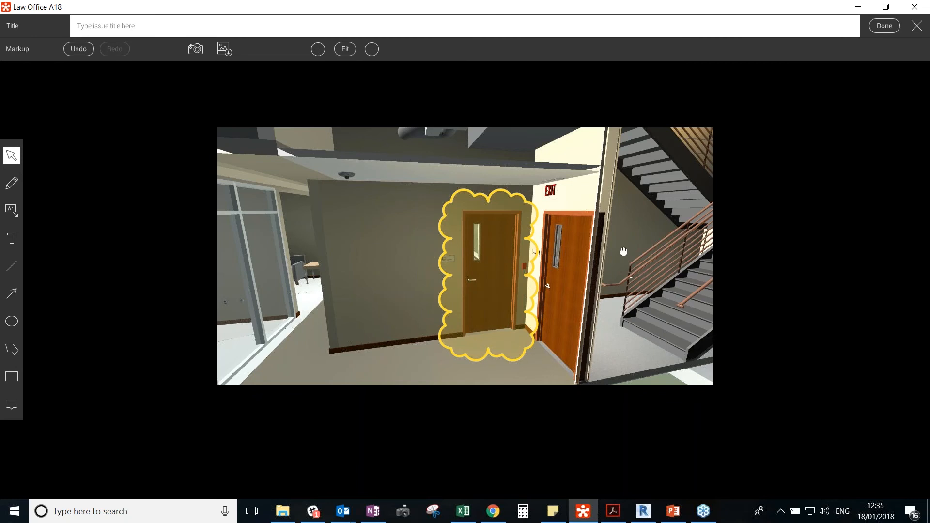
- Draw two orange leftward arrows beside the door, giving the upper one a bar end
left_click(12, 294)
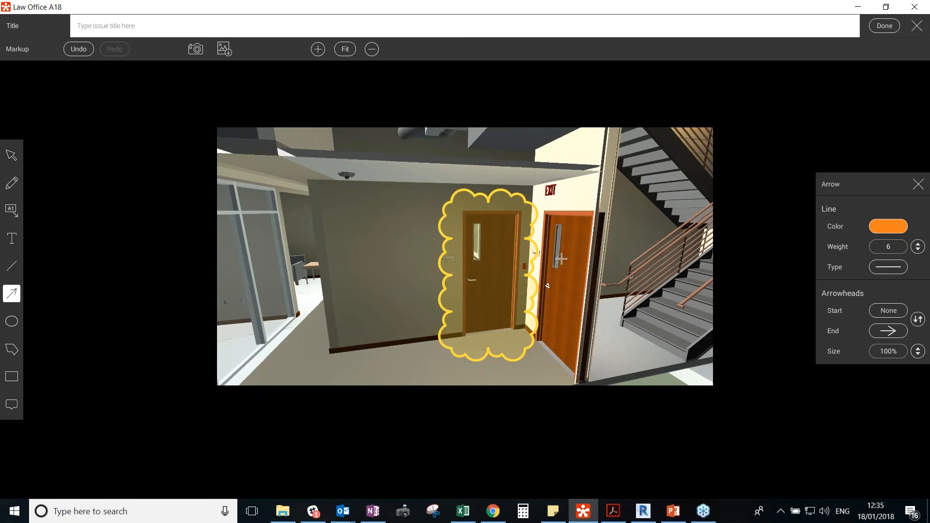
left_click_drag(481, 272, 389, 278)
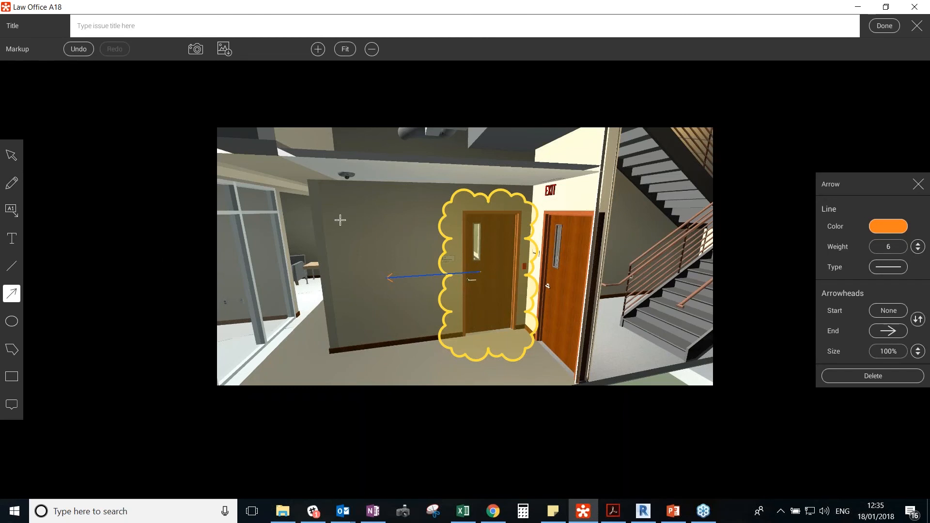
left_click_drag(428, 211, 359, 212)
left_click(889, 331)
left_click(889, 331)
left_click(918, 186)
- Draw two red dashed vertical lines on the wall beside the door and start an ellipse
left_click(13, 267)
left_click_drag(357, 212, 365, 345)
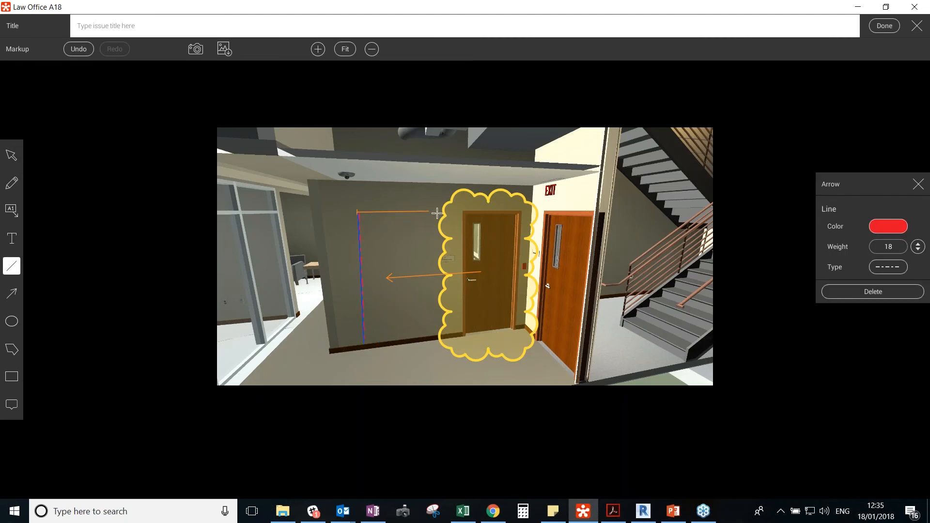
mouse_move(428, 211)
left_mouse_down()
mouse_move(423, 317)
mouse_move(433, 333)
left_mouse_up()
left_click(11, 321)
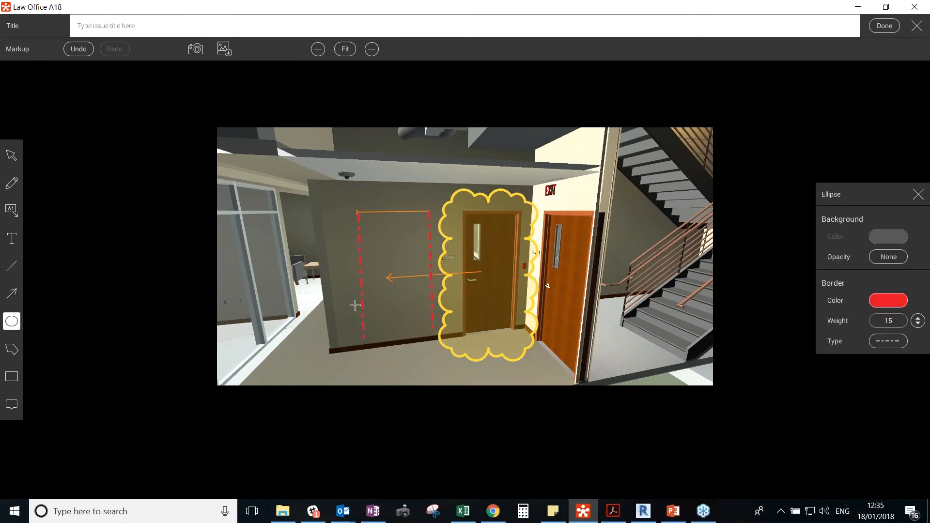
left_click(371, 276)
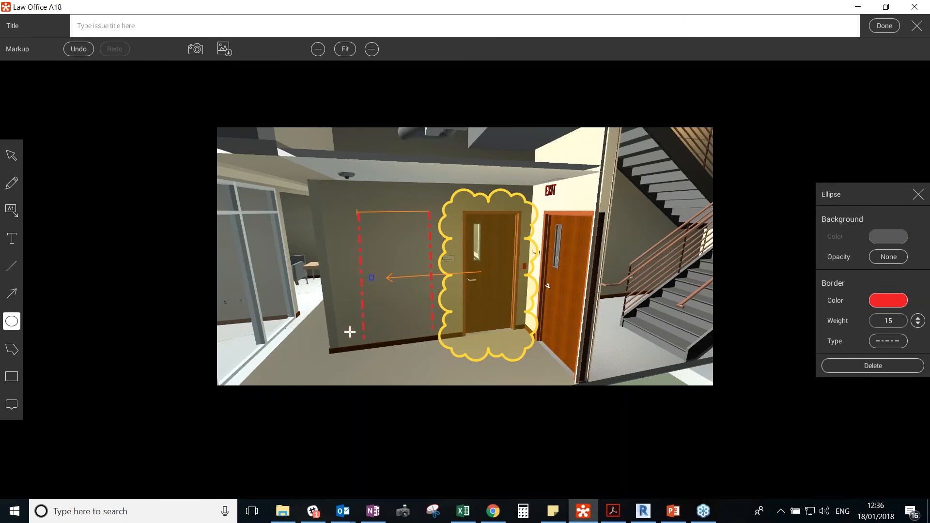
left_click(16, 212)
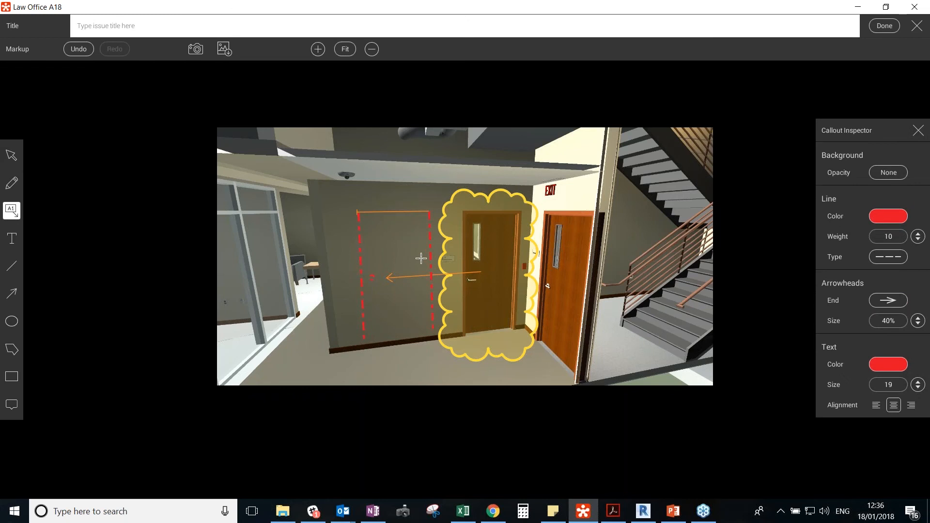
- Add a 'Move door please' callout pointing at the wall, with white text
mouse_move(405, 254)
left_mouse_down()
mouse_move(299, 210)
mouse_move(312, 192)
left_mouse_up()
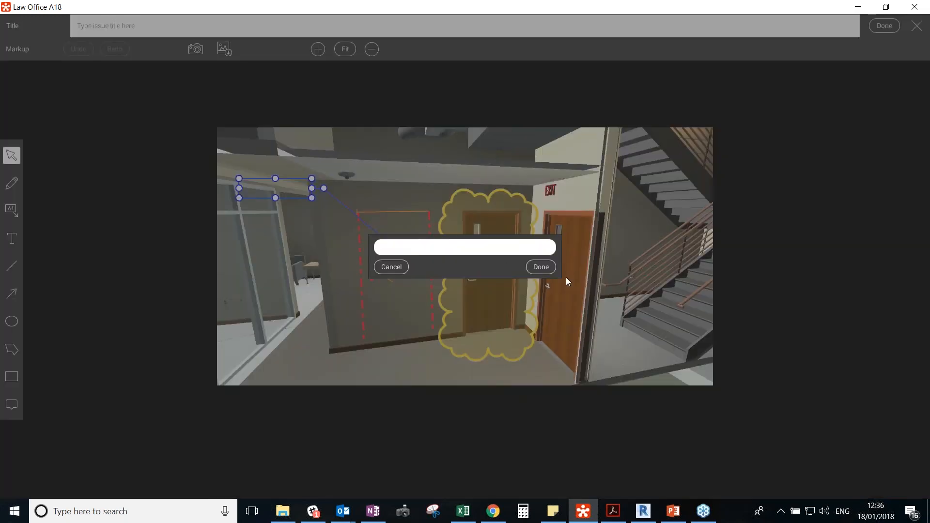
type("Move door please!")
left_click(542, 266)
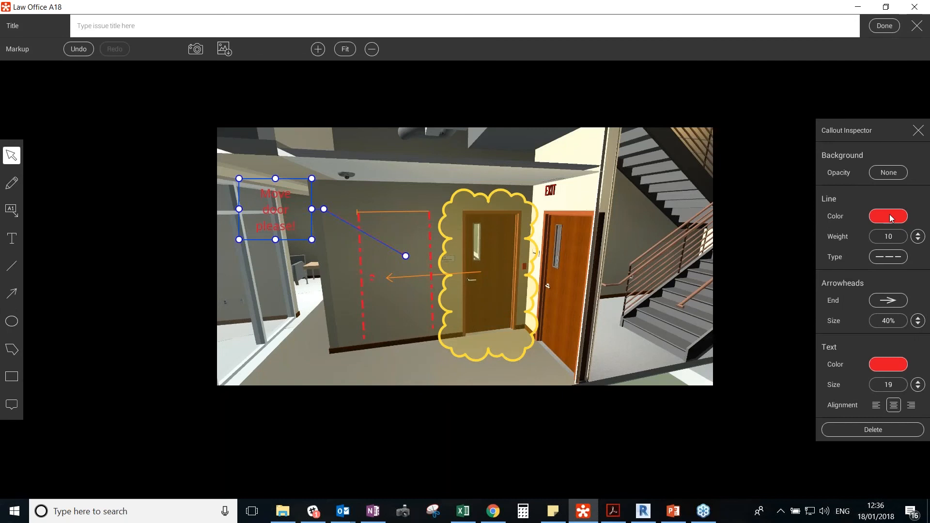
left_click(895, 369)
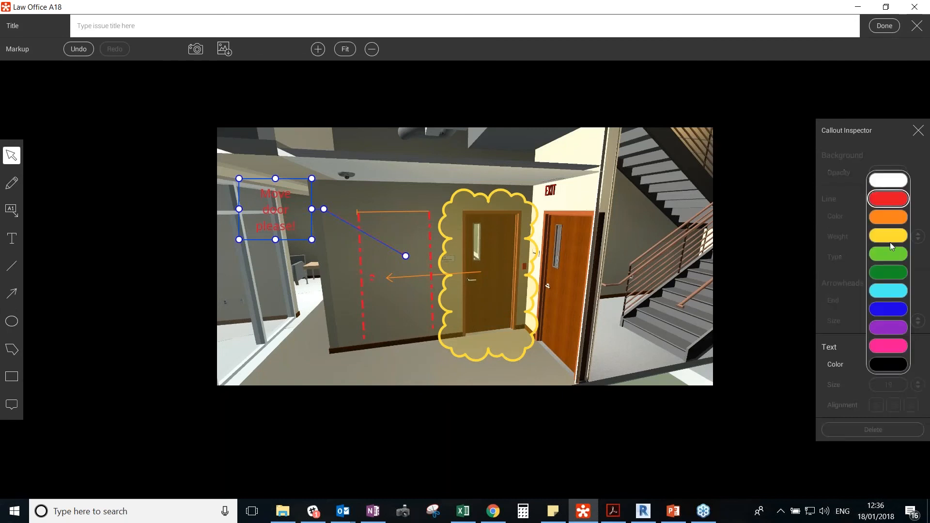
left_click(897, 183)
- Reposition the callout, title the issue 'Door Issue' and create it
left_click_drag(329, 216, 327, 205)
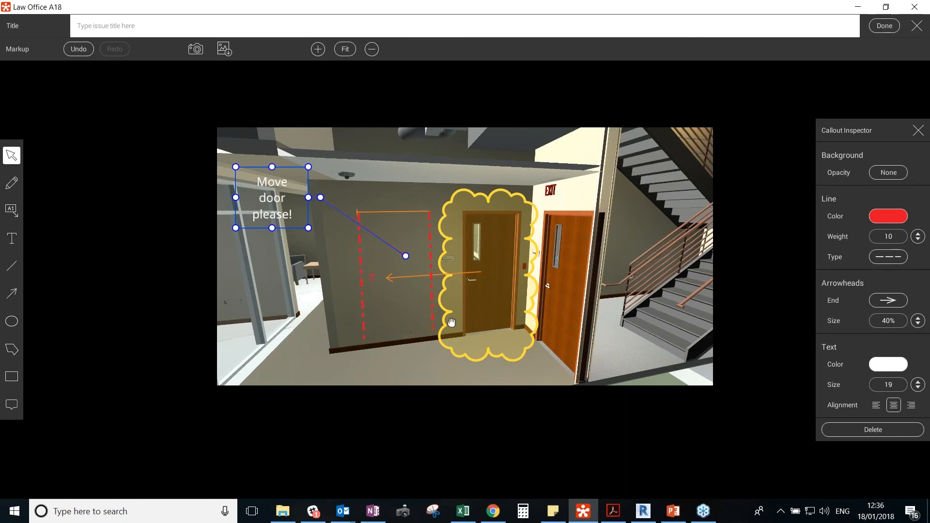
left_click(148, 30)
left_click(892, 28)
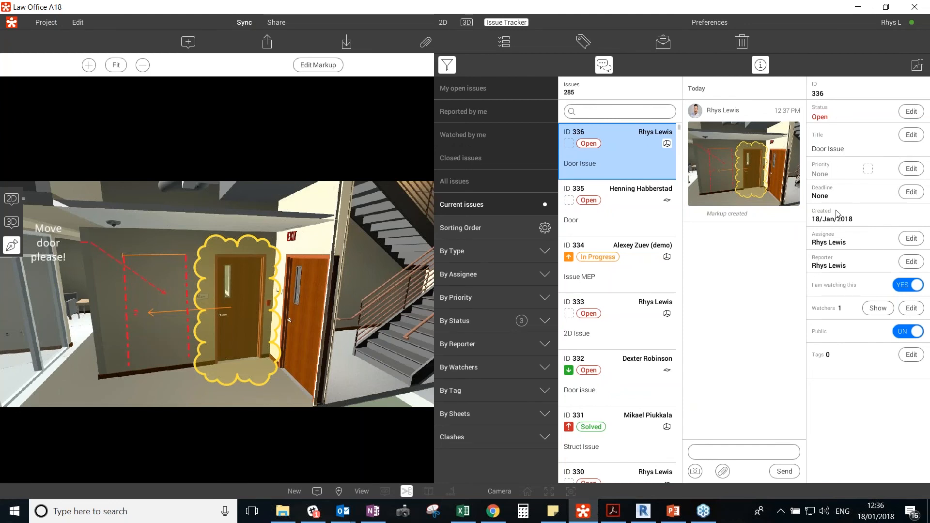
- Assign Door Issue to a project colleague and open the Revizto Preferences help page in Chrome
left_click(911, 238)
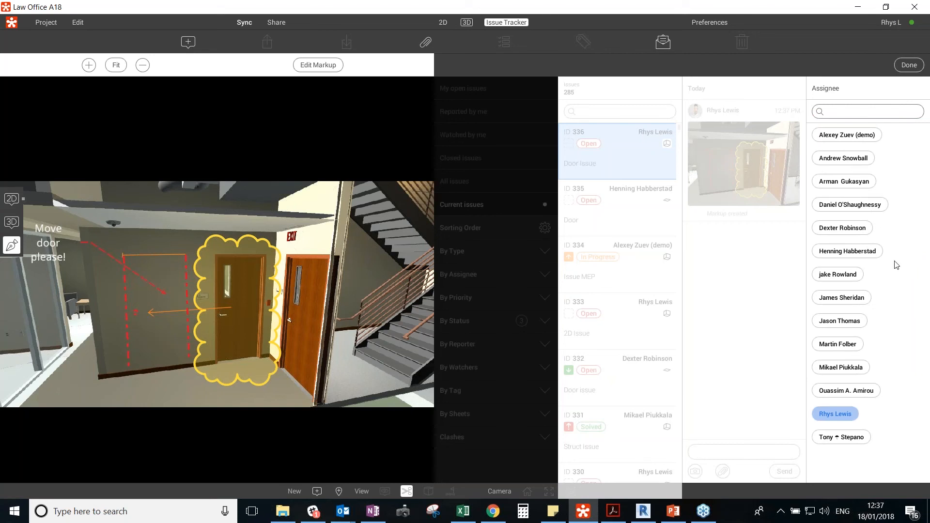
left_click(841, 368)
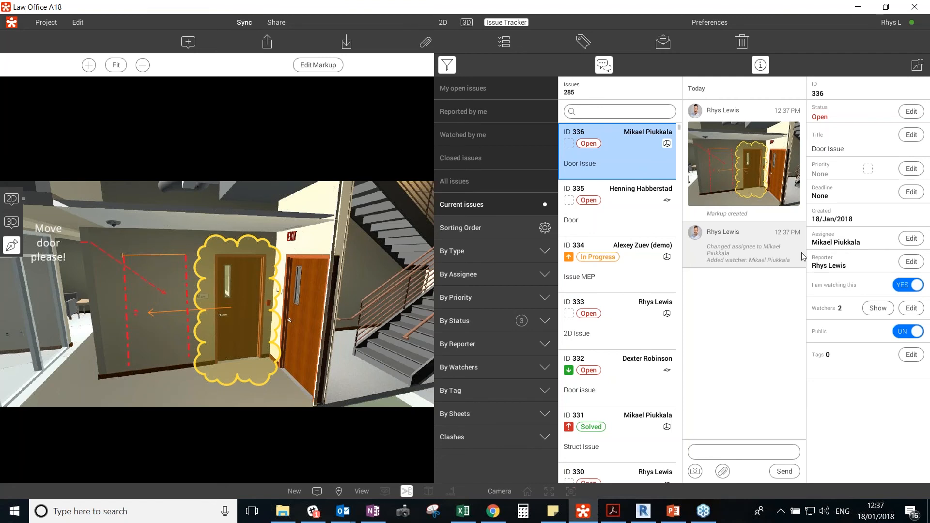
left_click(492, 513)
left_click_drag(926, 206, 915, 104)
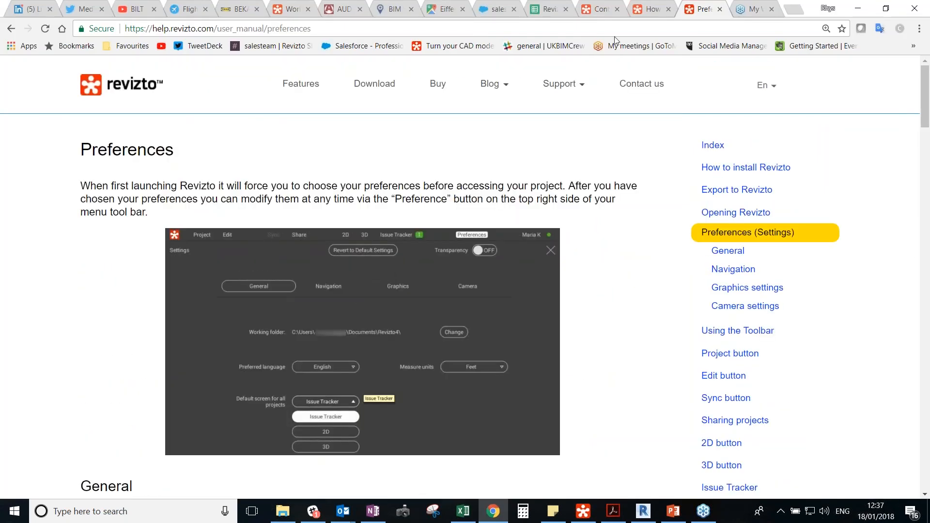
- Go from the How to install Revizto page to the revizto.com Contact us page and open the account menu
left_click(649, 9)
scroll(698, 156, "up", 6)
scroll(698, 156, "up", 10)
left_click(603, 9)
left_click(737, 83)
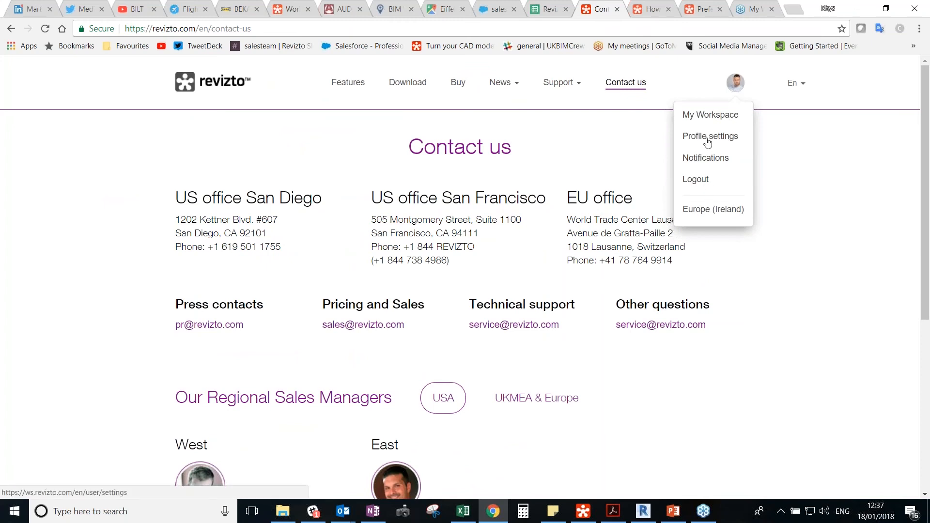
- Open the email notification settings and review the per-project notification options
left_click(707, 160)
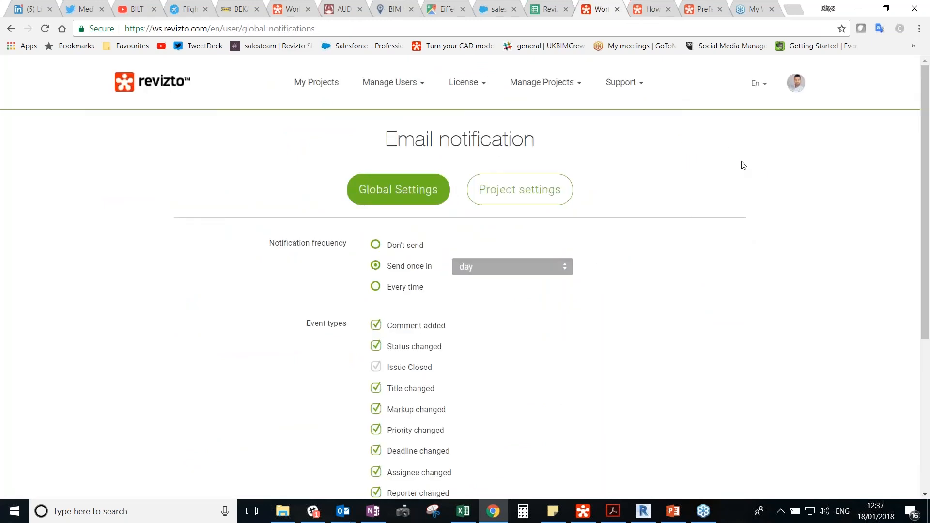
left_click(526, 190)
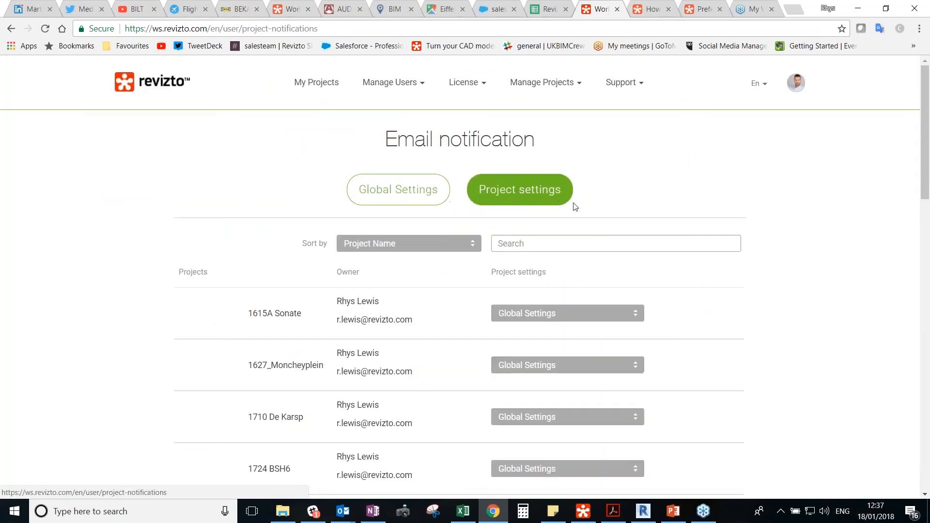
scroll(597, 283, "down", 10)
scroll(597, 286, "up", 10)
- Review the global notification settings, then return to the Revizto issue tracker
left_click(415, 199)
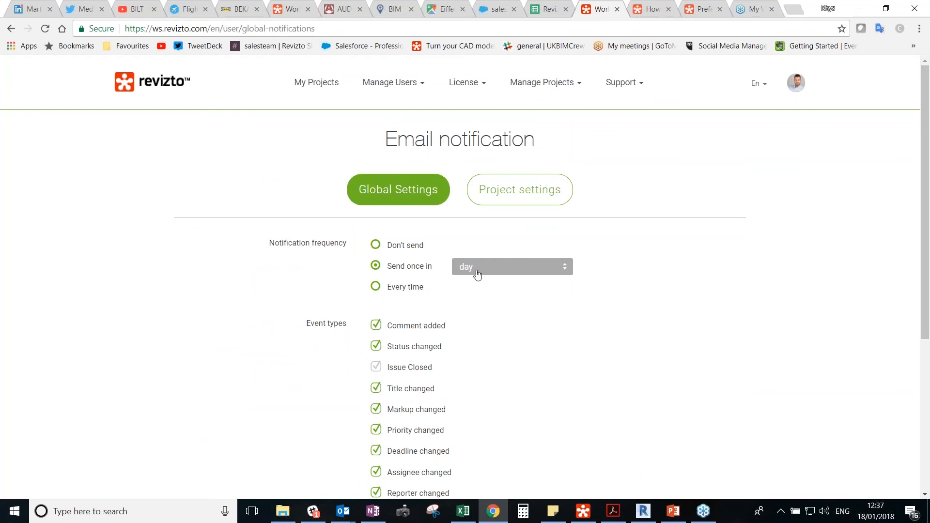
scroll(449, 339, "down", 3)
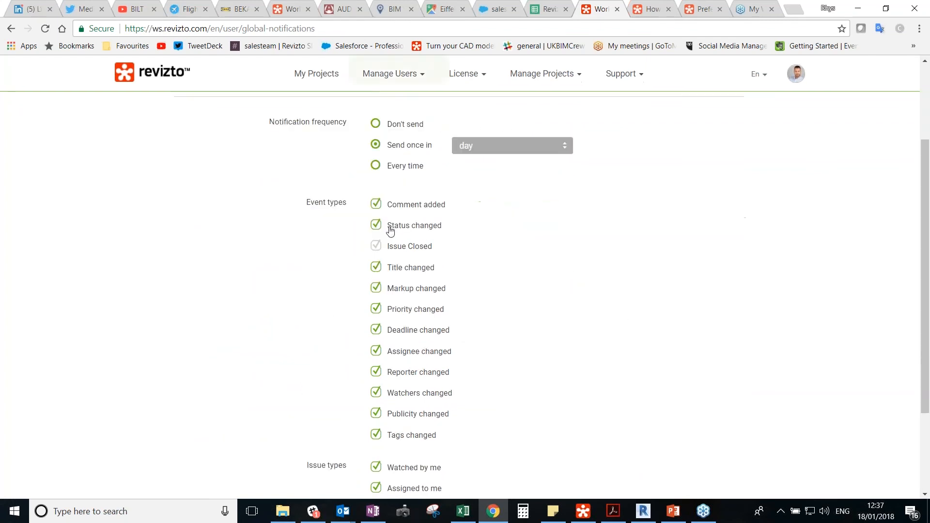
scroll(380, 309, "down", 3)
scroll(380, 309, "up", 6)
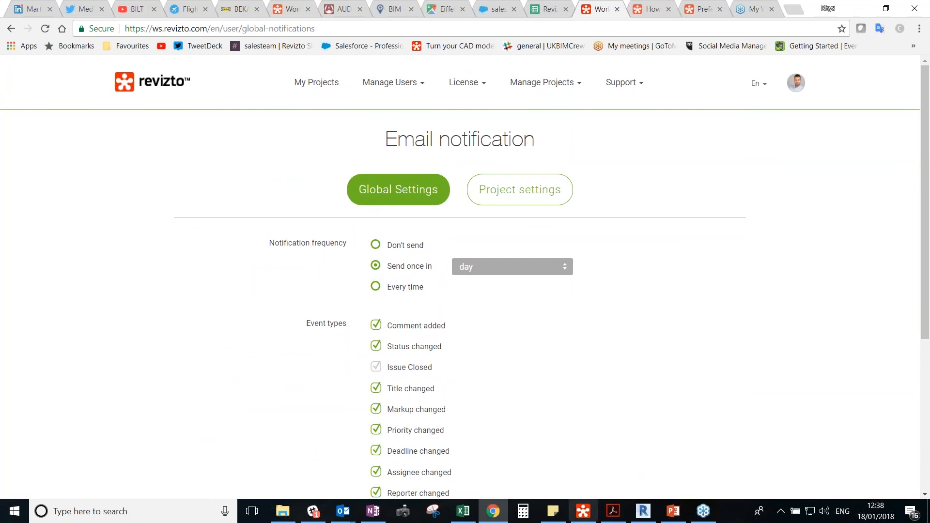
left_click(588, 517)
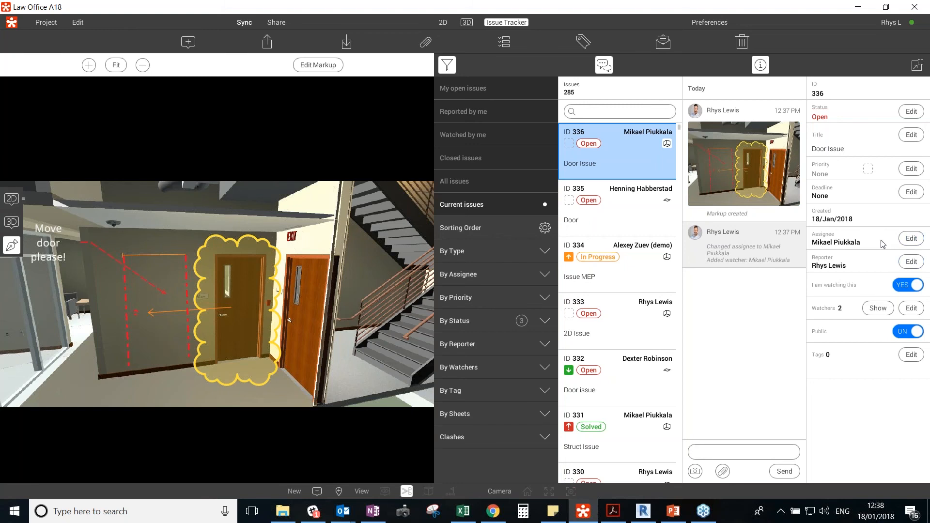
- Set the Door Issue's priority to Major
left_click(907, 171)
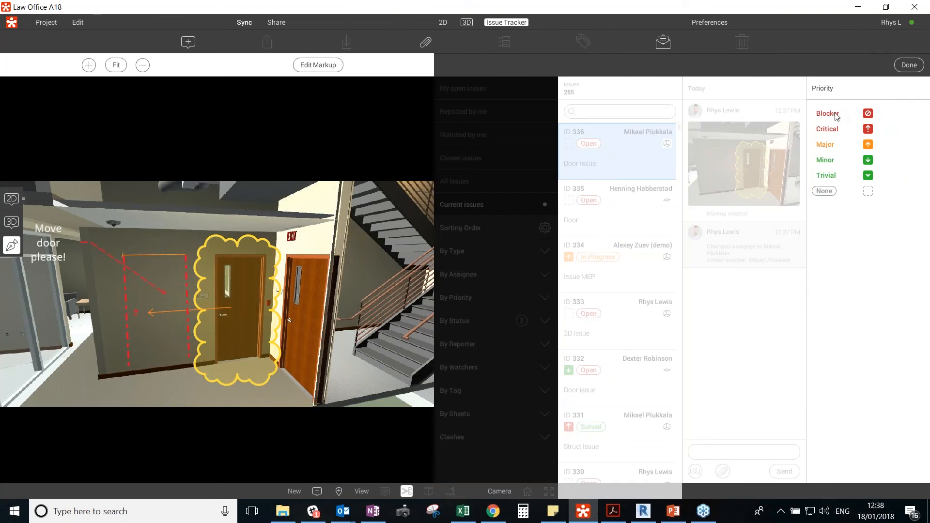
left_click(828, 191)
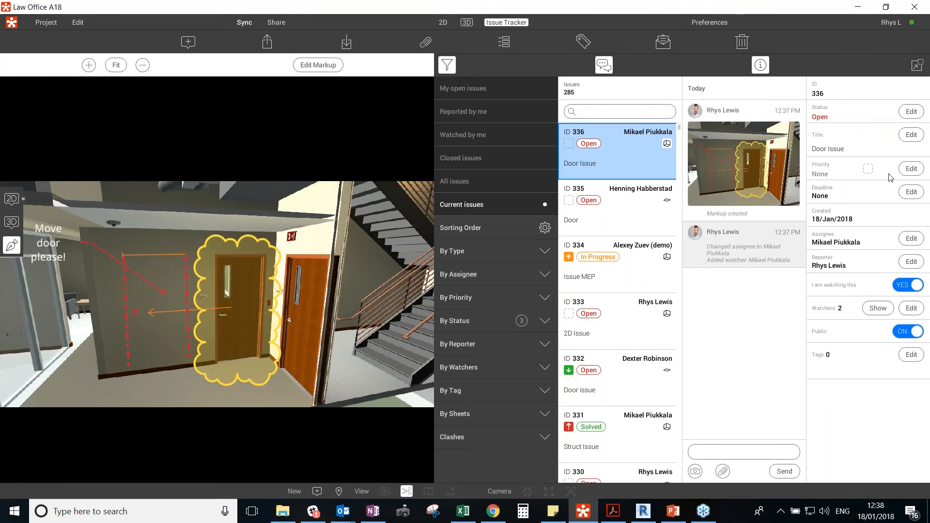
left_click(909, 170)
left_click(829, 146)
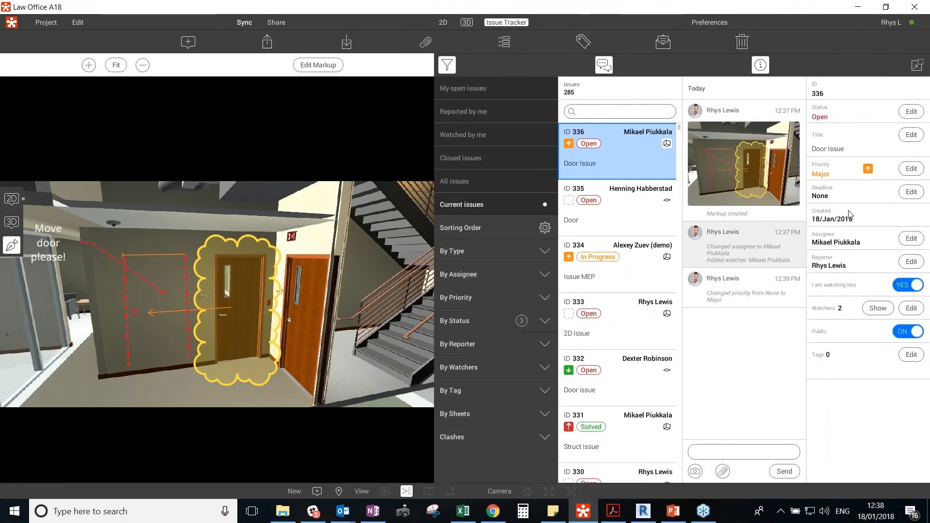
- Give the Door Issue a deadline of 7 February 2018
left_click(908, 193)
left_click(918, 116)
left_click(856, 171)
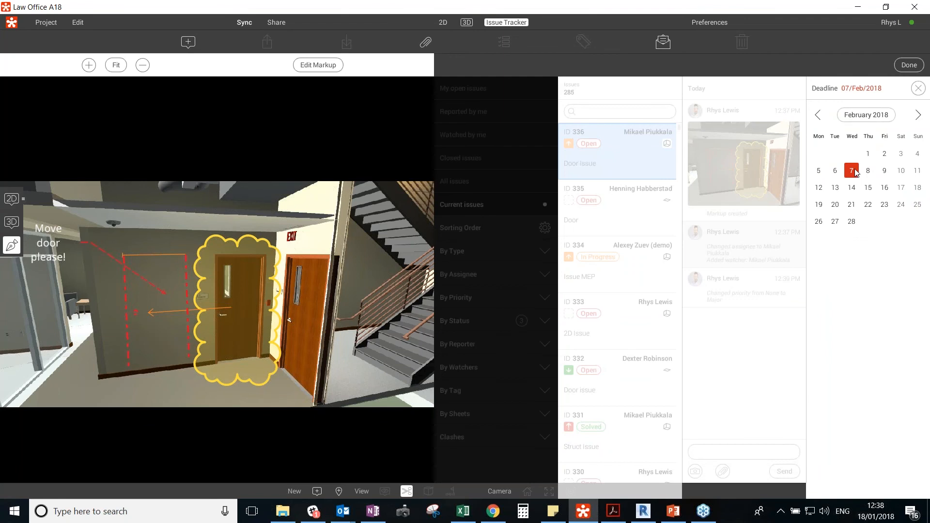
left_click(909, 64)
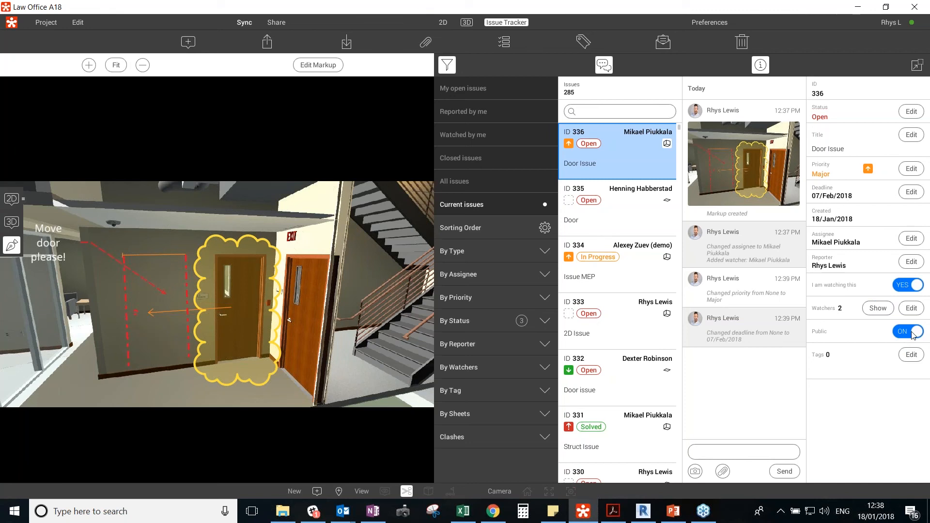
- Add two colleagues as watchers on the Door Issue
left_click(912, 309)
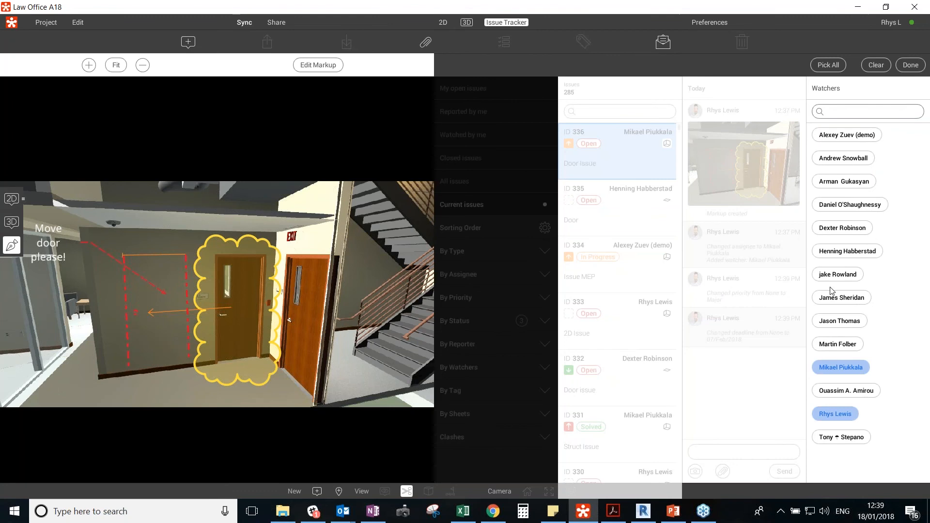
left_click(839, 253)
left_click(848, 229)
left_click(904, 65)
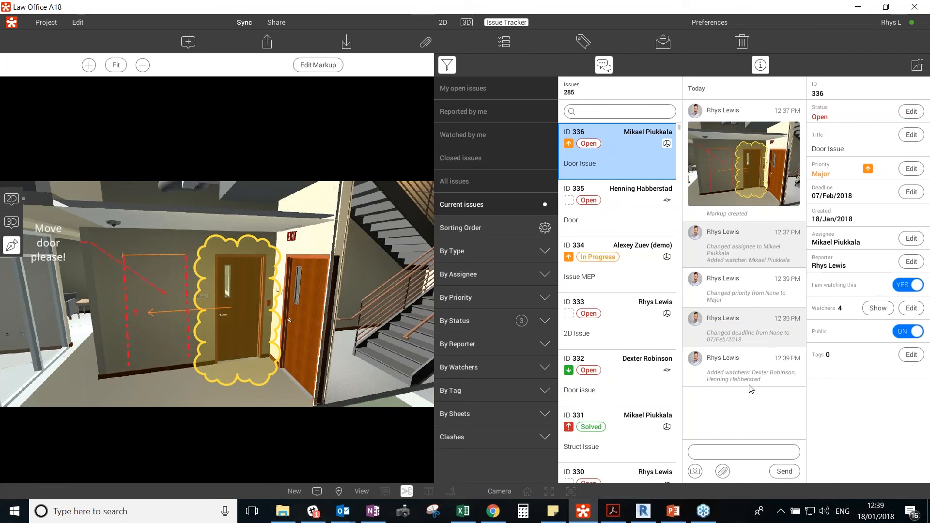
- Add the 'door' tag to issue 336, the Door Issue
left_click(914, 357)
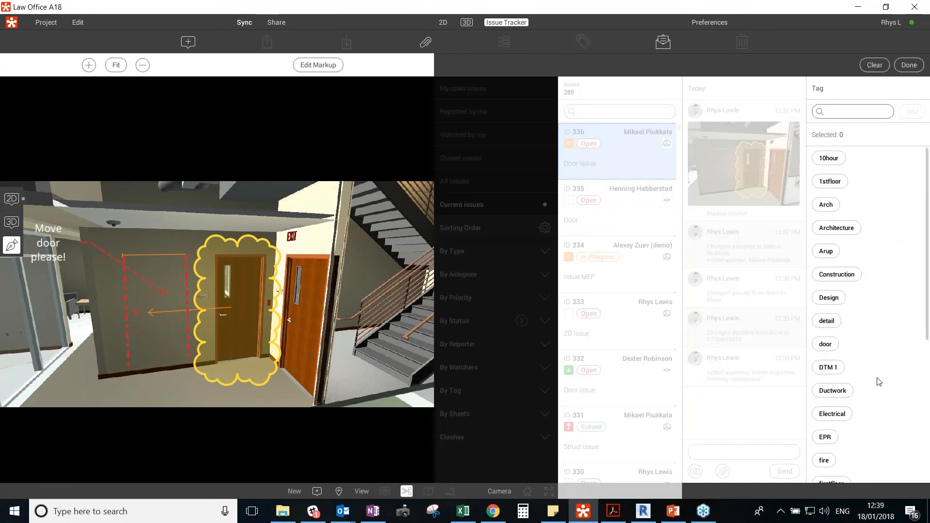
scroll(855, 290, "down", 5)
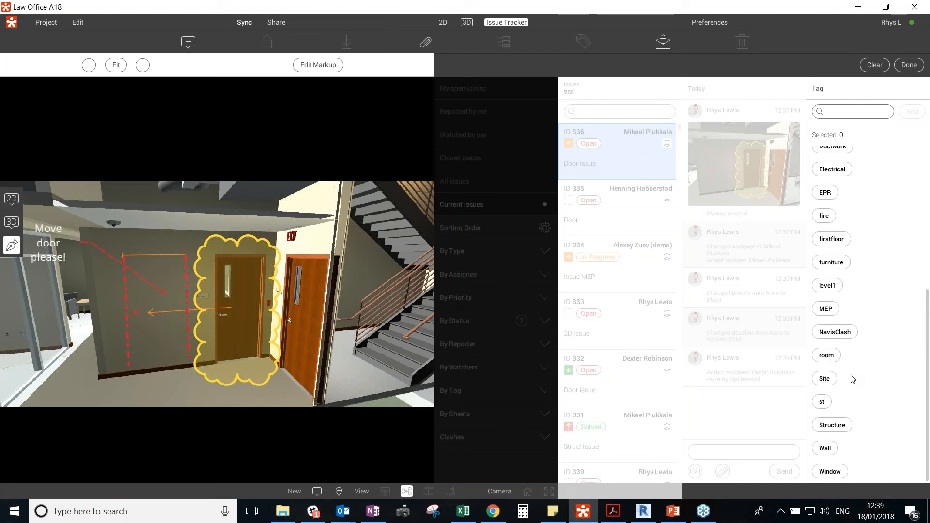
scroll(878, 321, "up", 5)
left_click(826, 217)
left_click(912, 67)
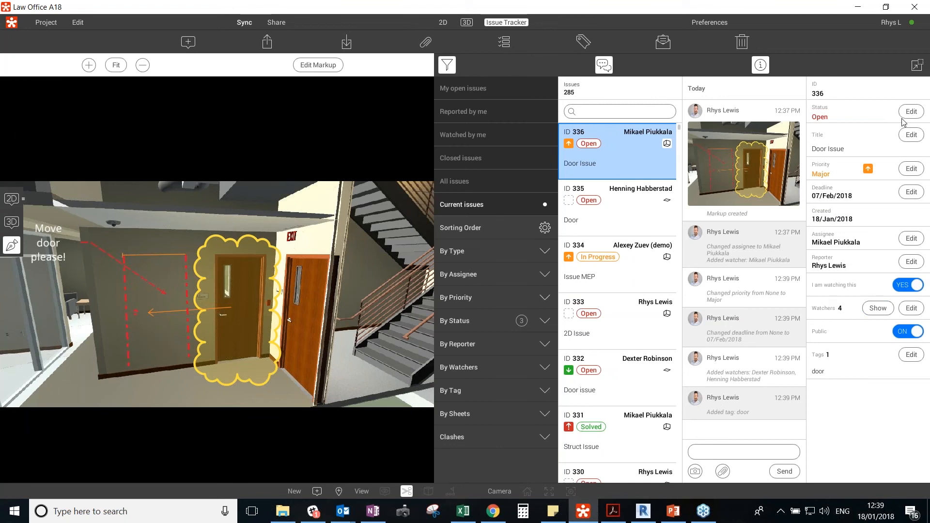
- Filter the issue list to door-tagged issues and browse issues 335 and 332
left_click(544, 251)
left_click(539, 394)
left_click(451, 369)
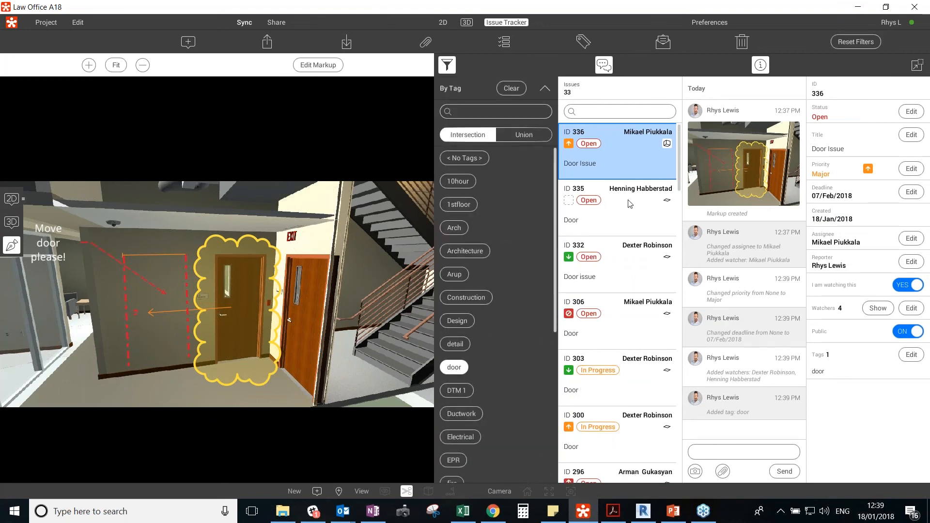
left_click(636, 217)
left_click(640, 286)
key("Down")
key("Down")
key("Down")
- Start exporting all 33 filtered issues, then cancel saving the export file
left_click(267, 42)
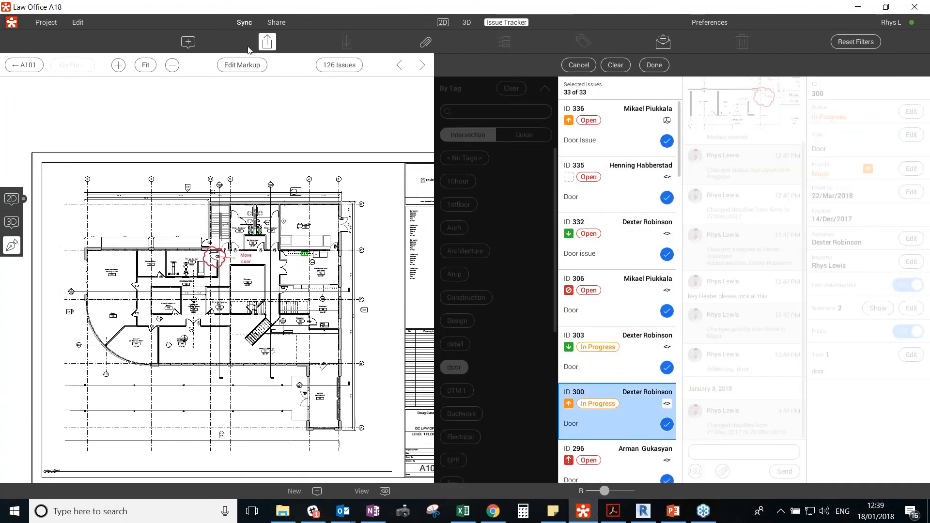
left_click(655, 66)
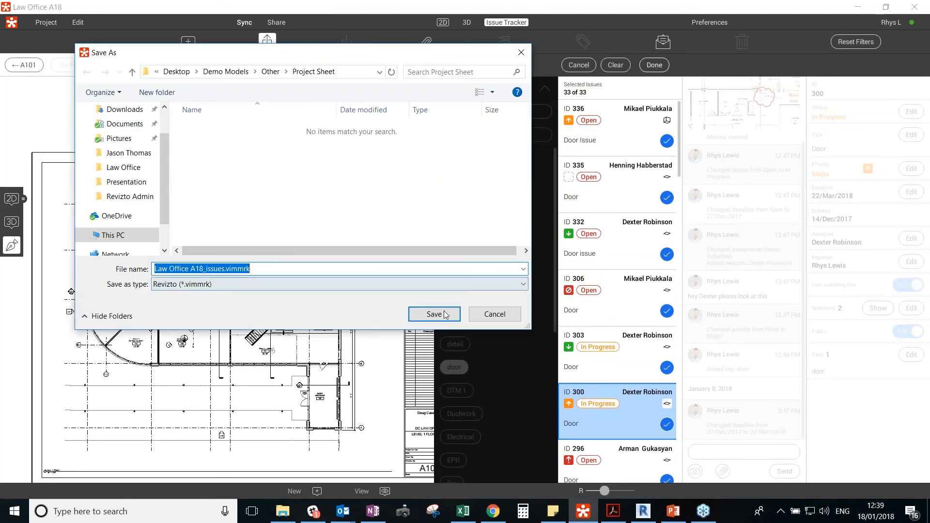
left_click(506, 318)
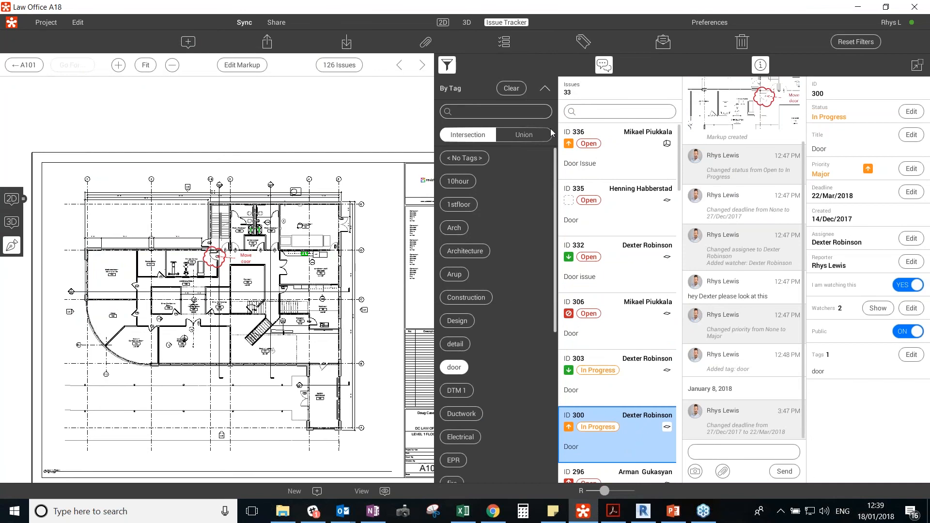
- Clear all issue filters, open issue 336 Door Issue, and switch to the Revit model
left_click(544, 90)
left_click(867, 48)
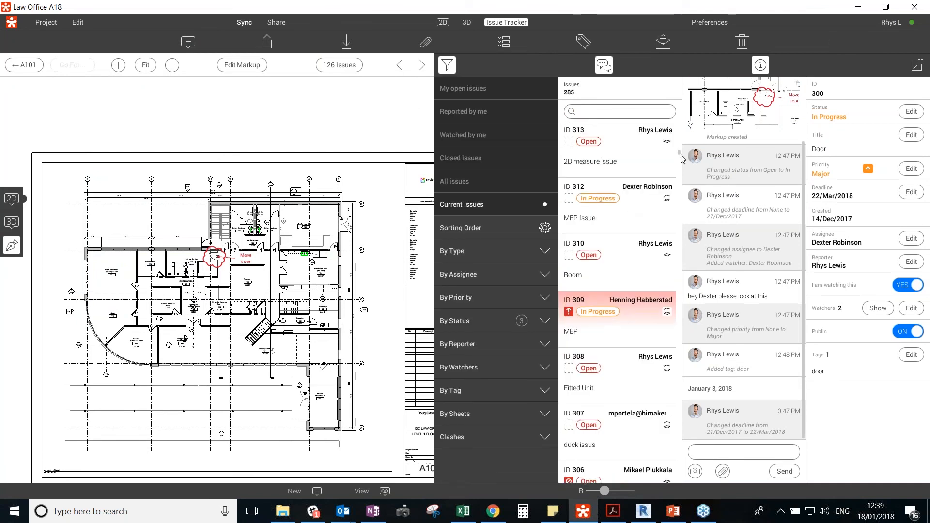
left_click(633, 153)
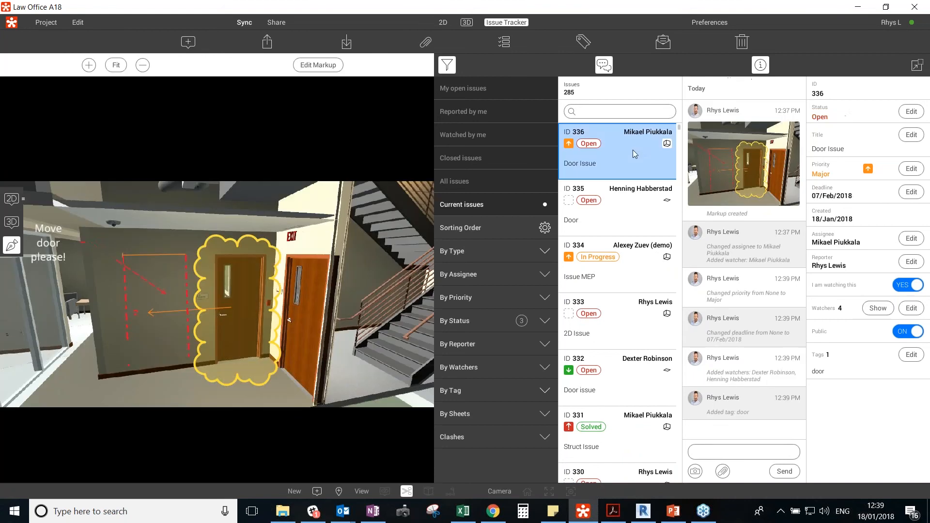
left_click(644, 511)
mouse_move(578, 520)
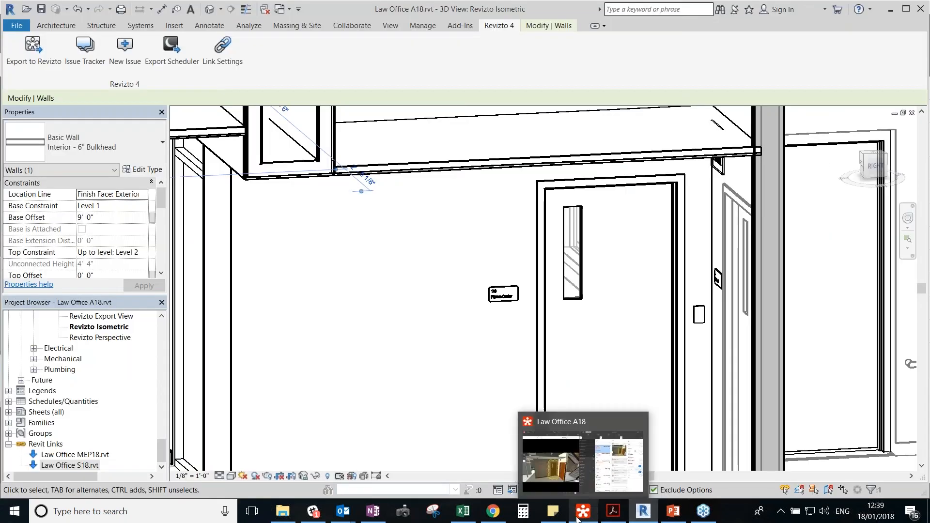
- In Revit, select the walls, door and floor around the room, then return to issue 336
left_click(578, 519)
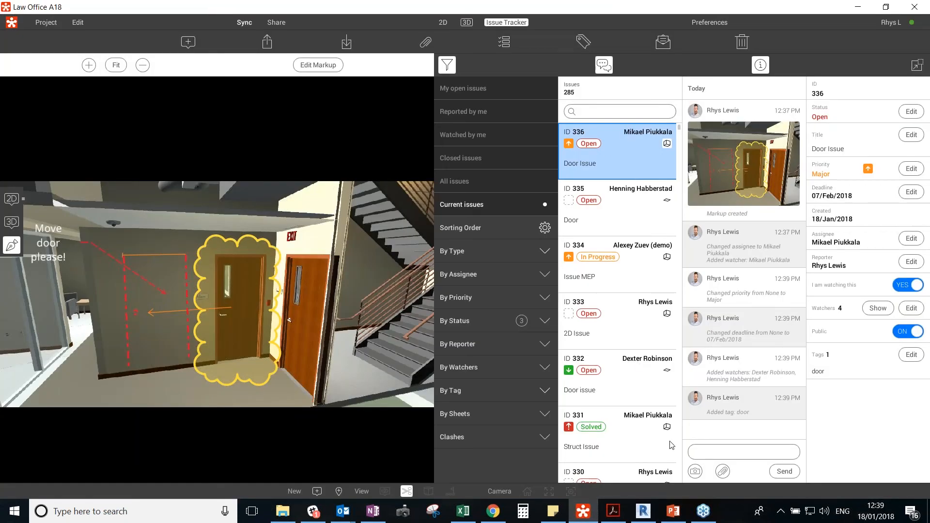
left_click(652, 514)
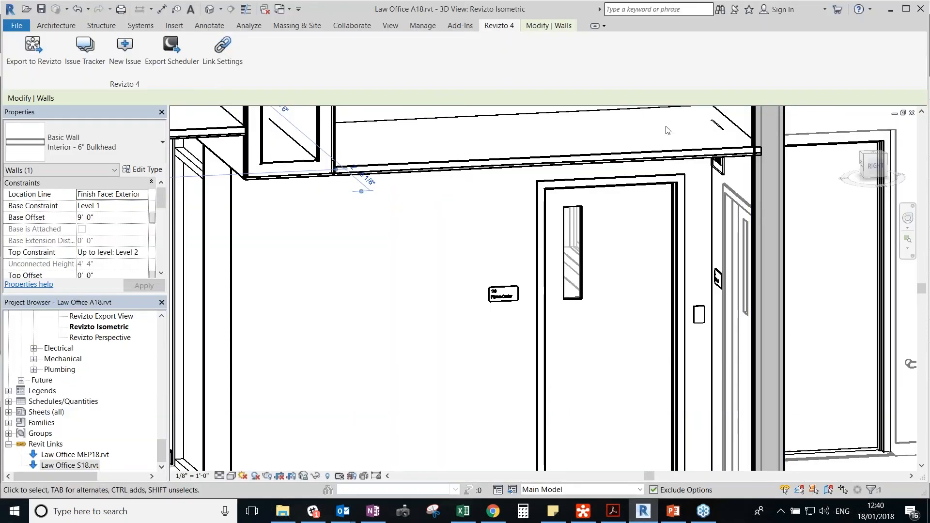
scroll(632, 232, "down", 3)
key("Escape")
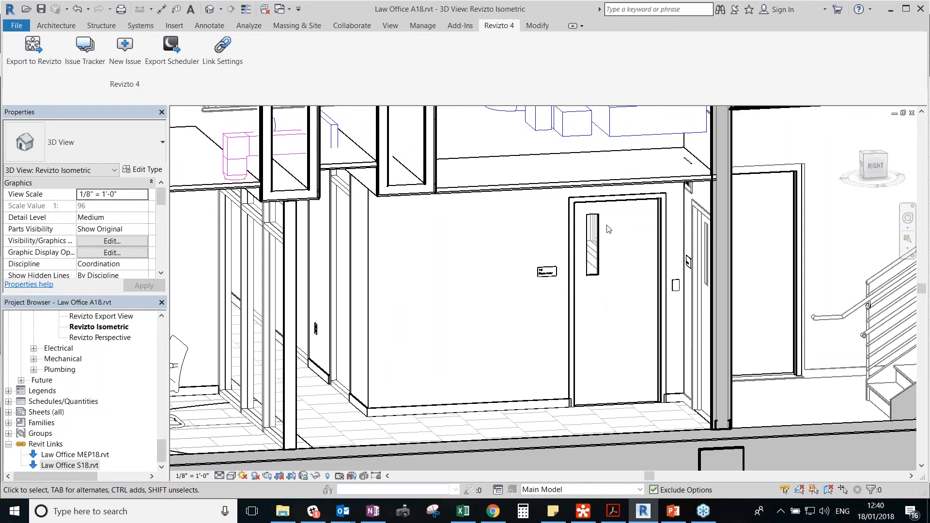
key("Tab")
left_click(568, 298)
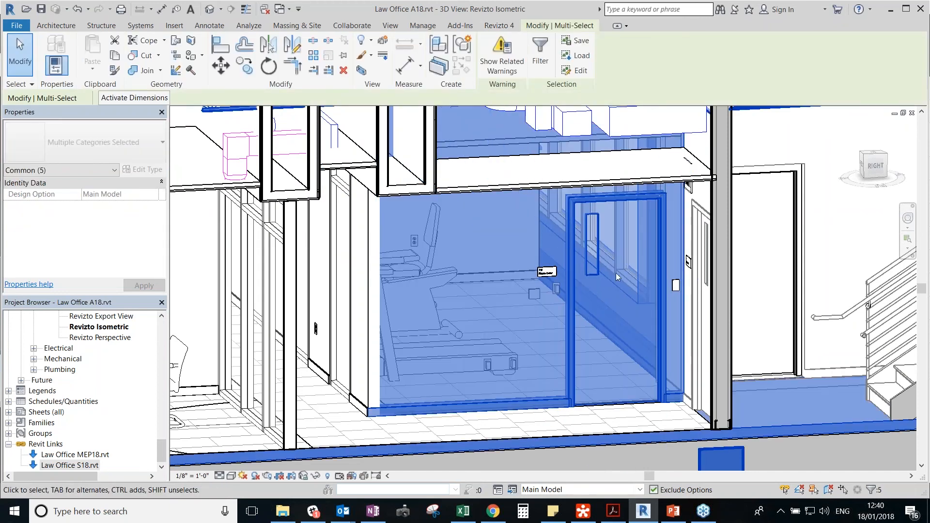
left_click(583, 511)
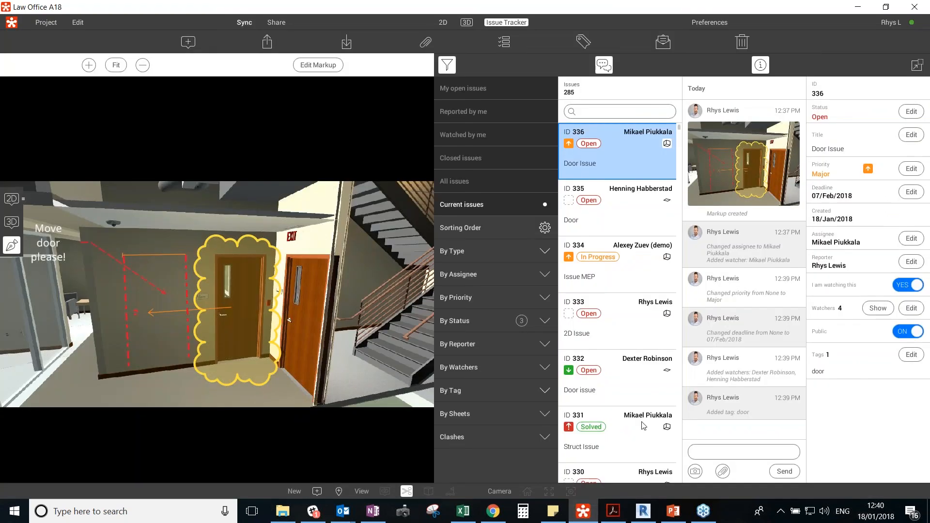
- Post the comment 'please move door across as noted' on issue 336
left_click(774, 452)
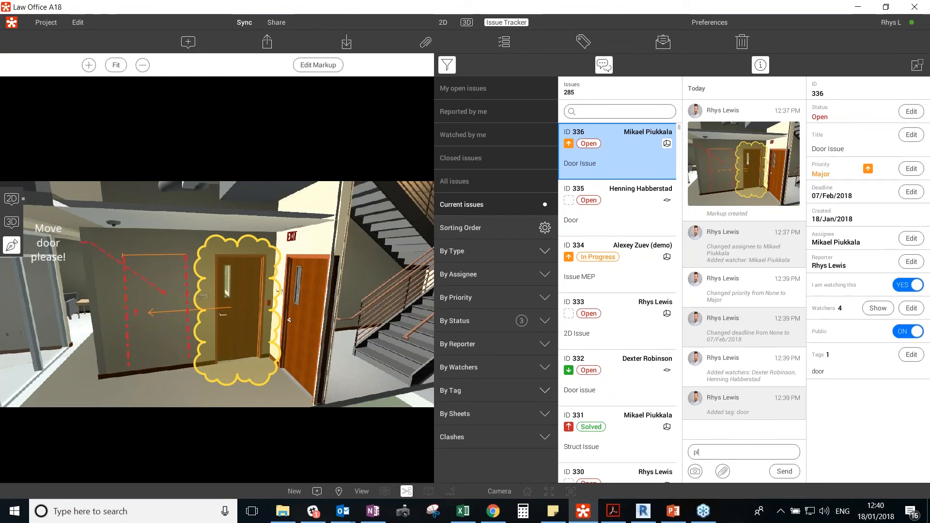
type("se move door across as noted")
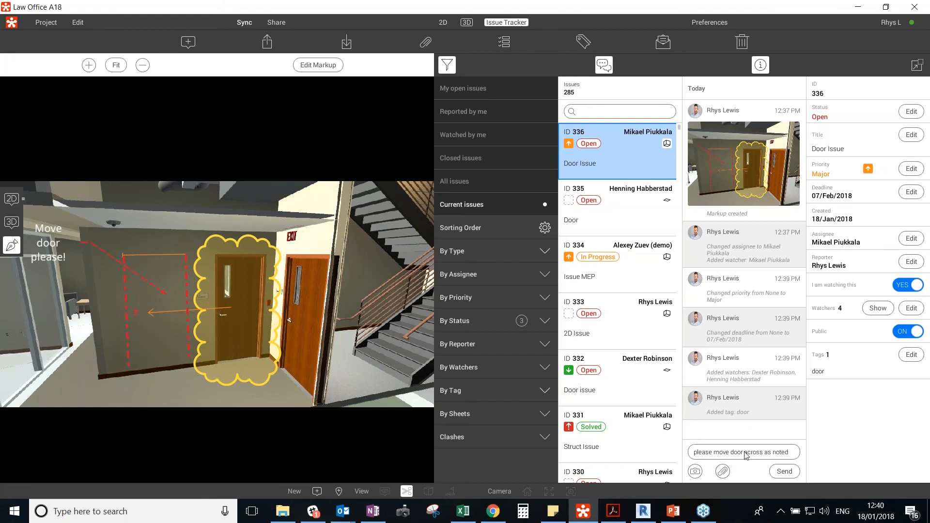
left_click(784, 472)
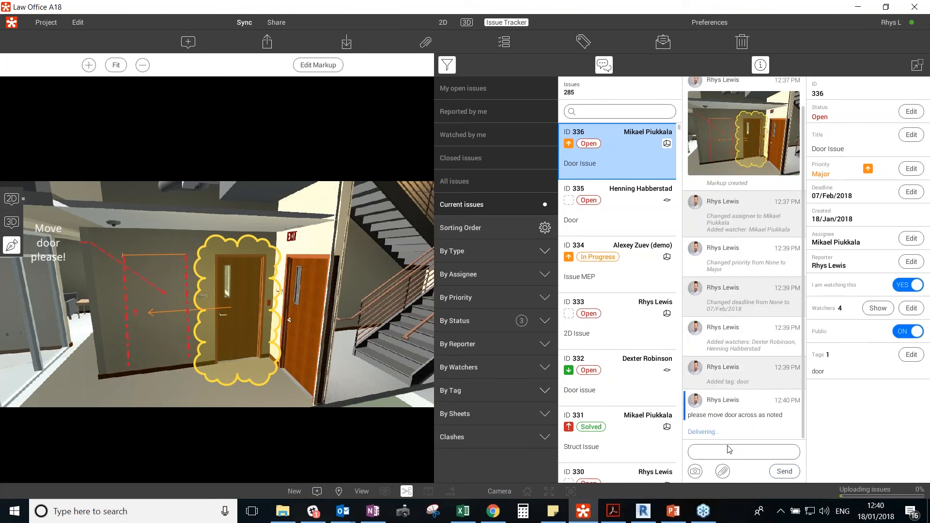
- Post two test comments, then open the file picker to attach a document
type("agagagf")
left_click(781, 470)
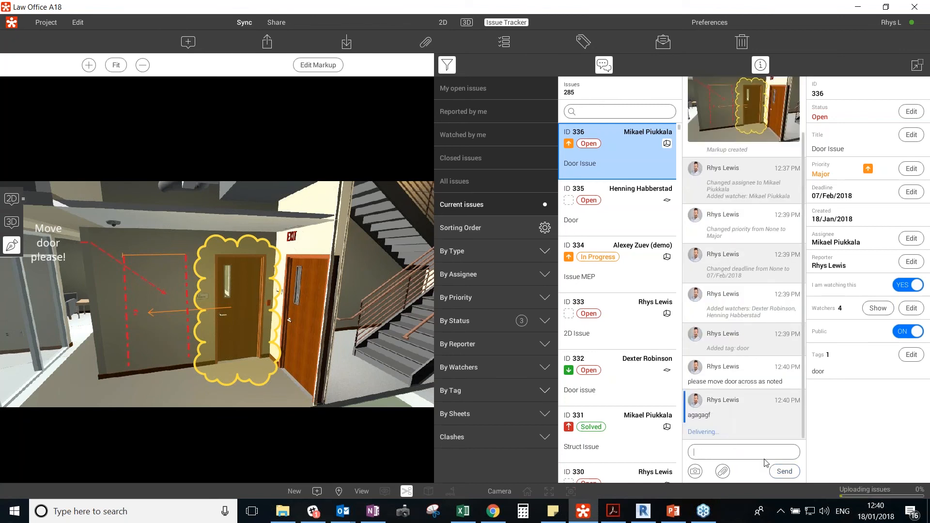
type("asgasg")
left_click(785, 471)
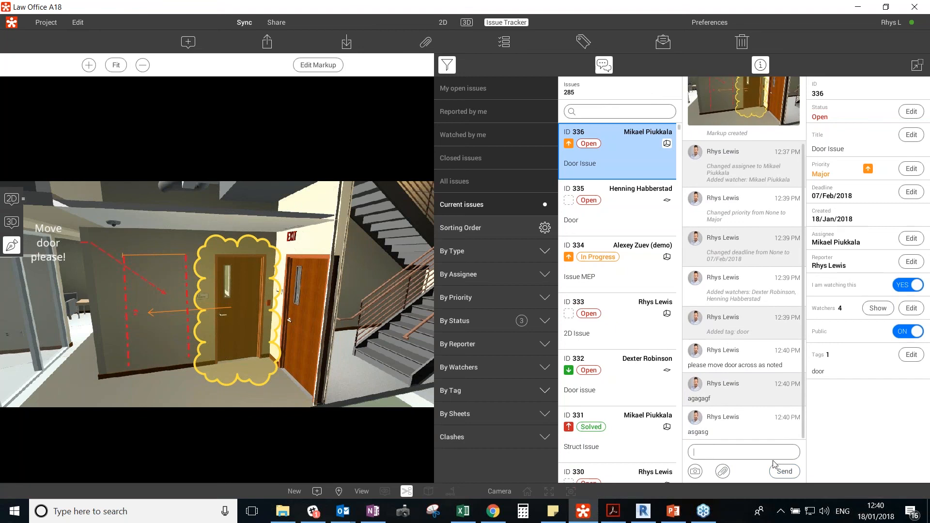
left_click(722, 472)
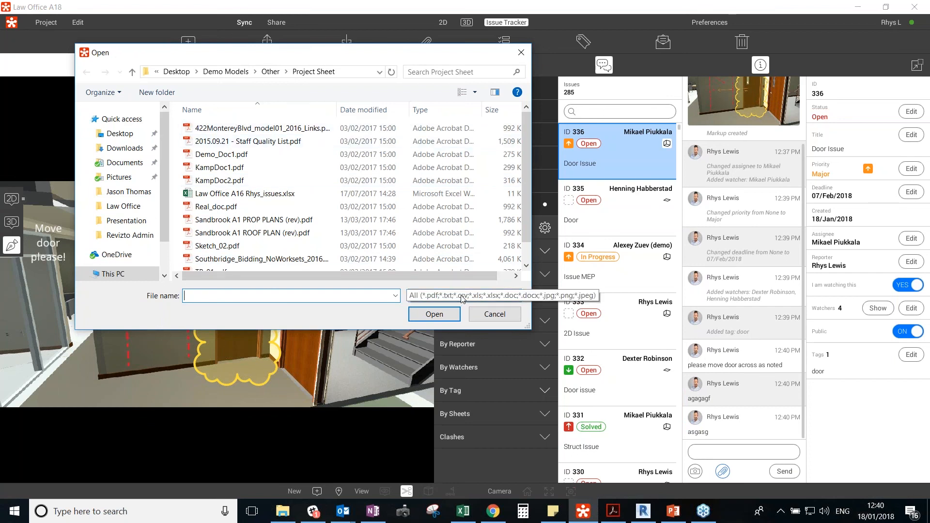
- Send Sketch_02.pdf as an attachment on issue 336 and change its status to In Progress
double_click(217, 246)
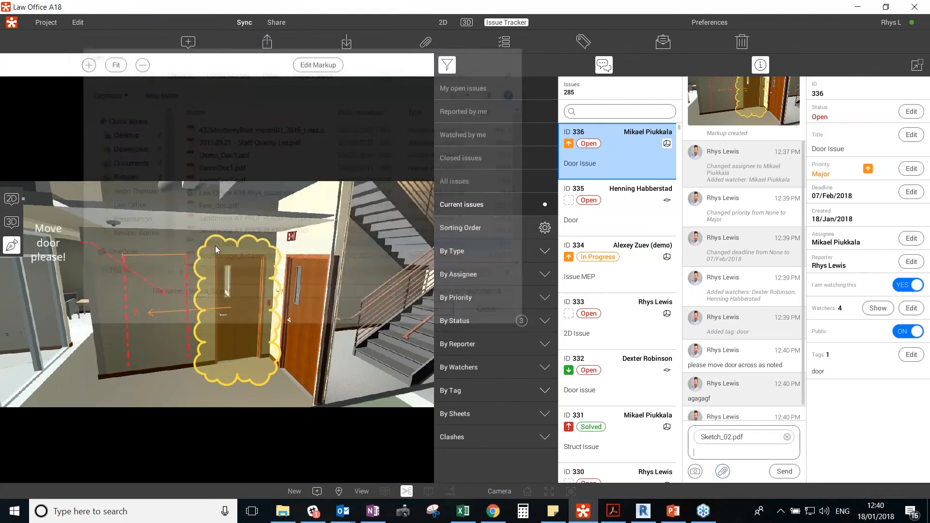
left_click(777, 471)
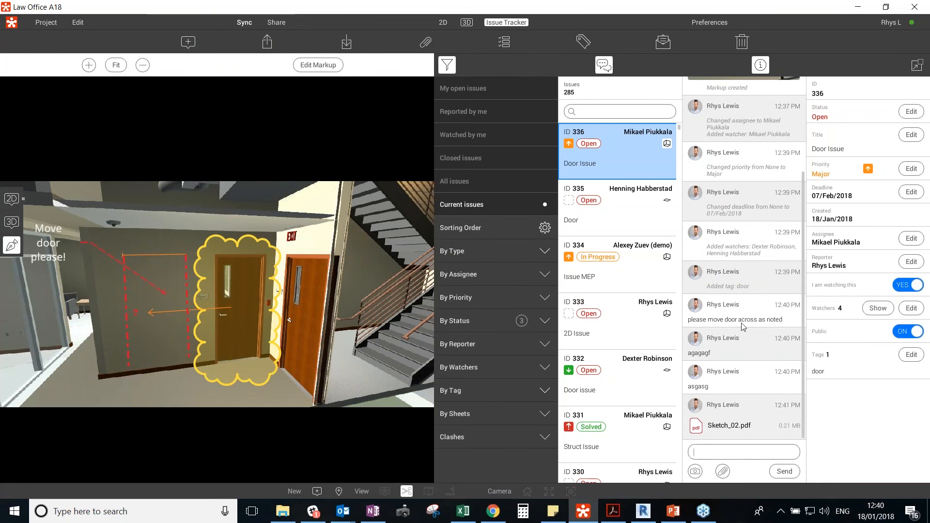
left_click(920, 113)
left_click(836, 129)
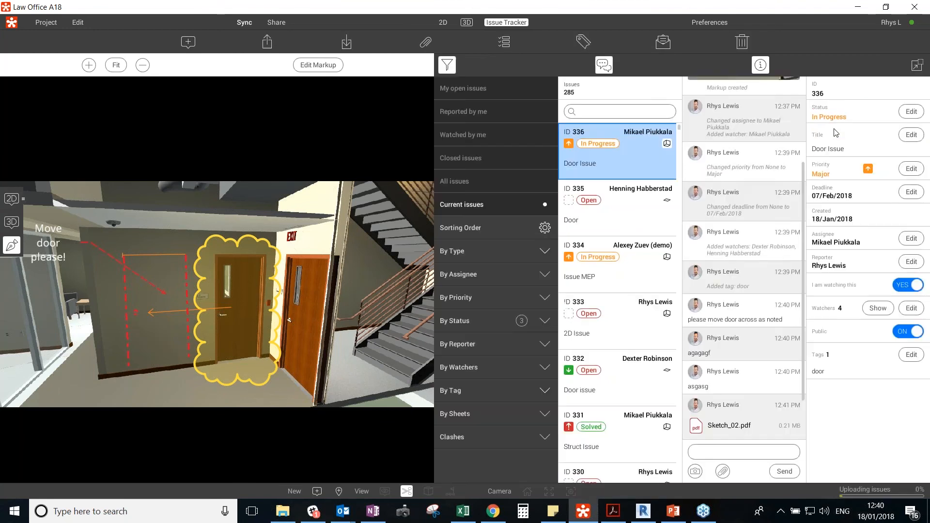
left_click(908, 117)
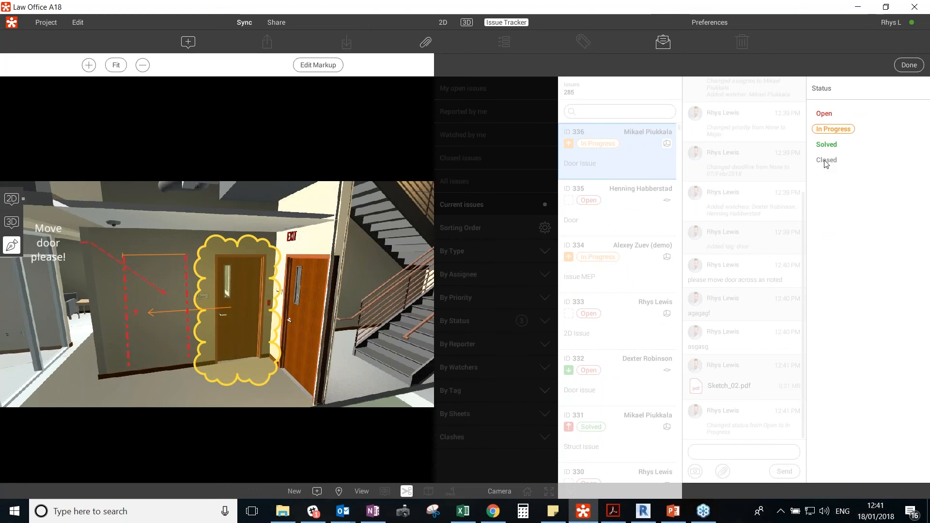
left_click(903, 68)
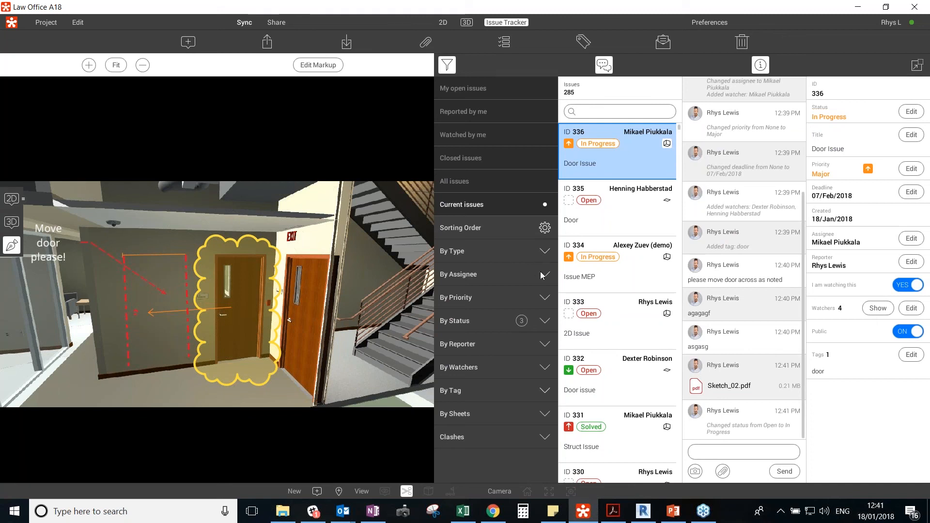
- Filter the issue list by status to show only the 43 Solved issues
left_click(543, 254)
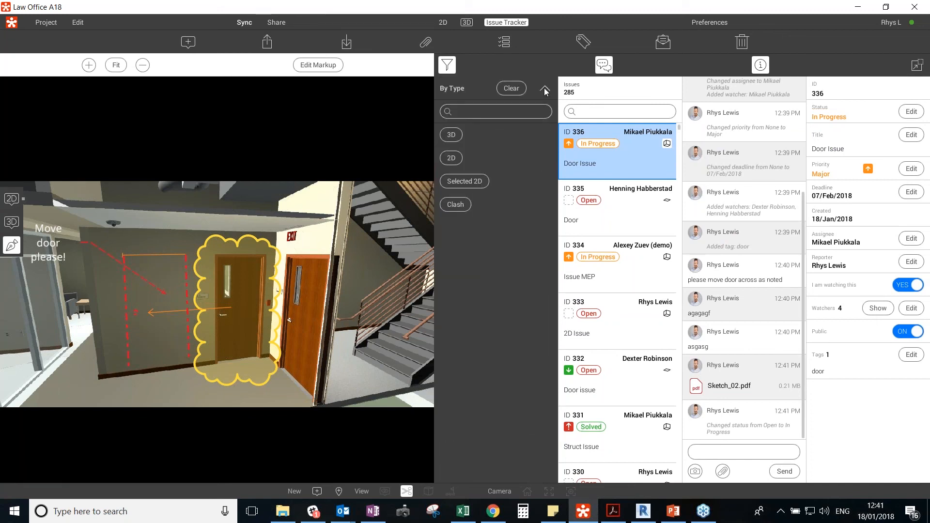
left_click(538, 93)
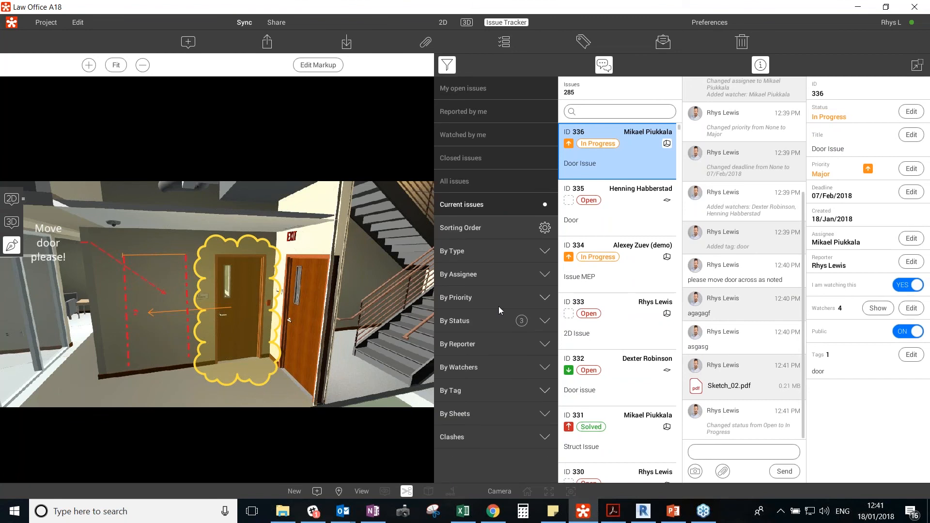
left_click(543, 322)
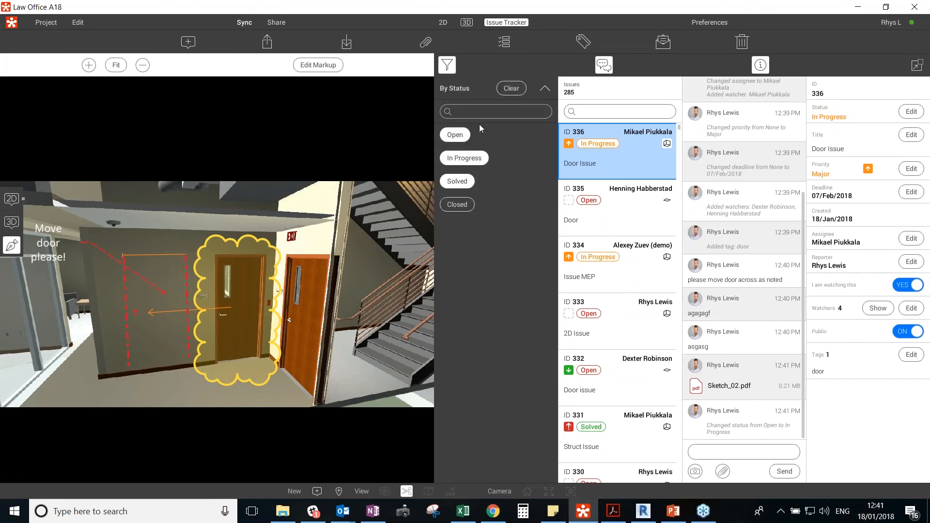
left_click(512, 88)
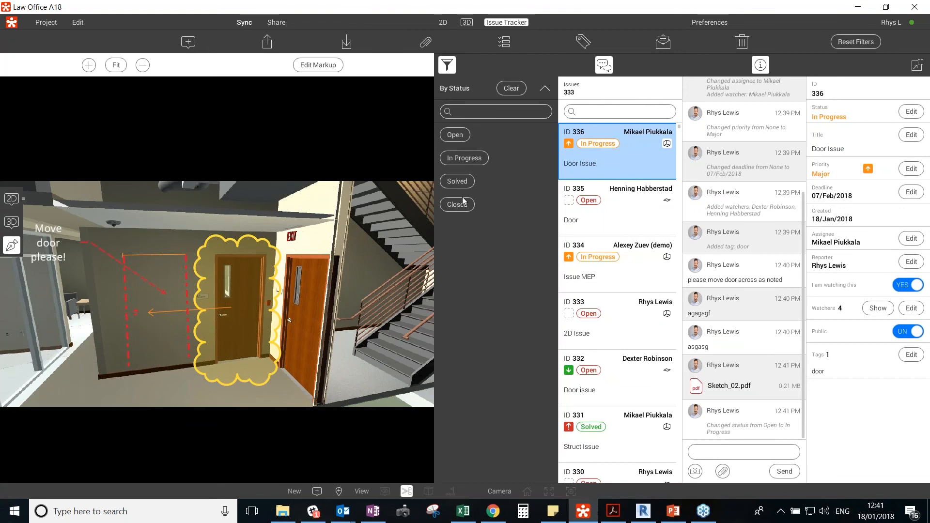
left_click(456, 181)
- Browse solved issues 325 and 323, then open issue 288 Door issue on the plan
left_click(625, 216)
left_click(627, 285)
left_click(628, 333)
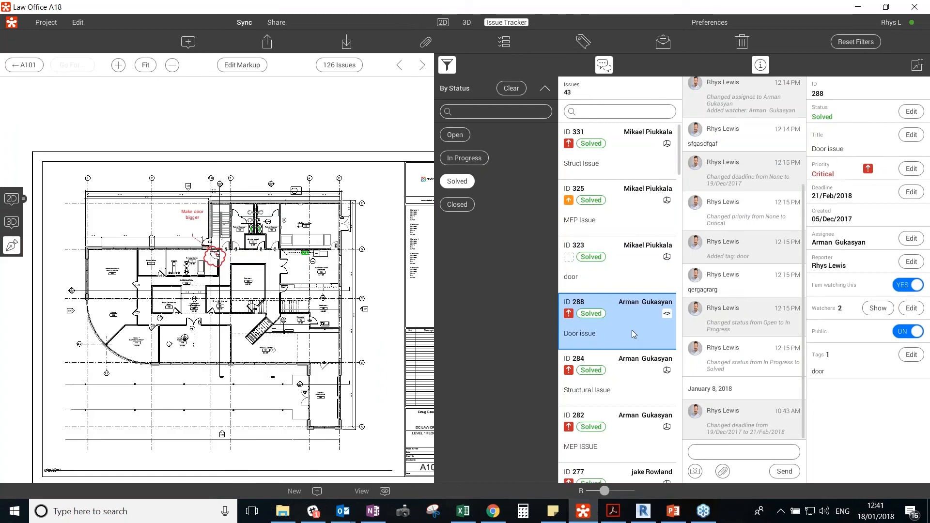
scroll(734, 268, "up", 3)
scroll(734, 269, "up", 1)
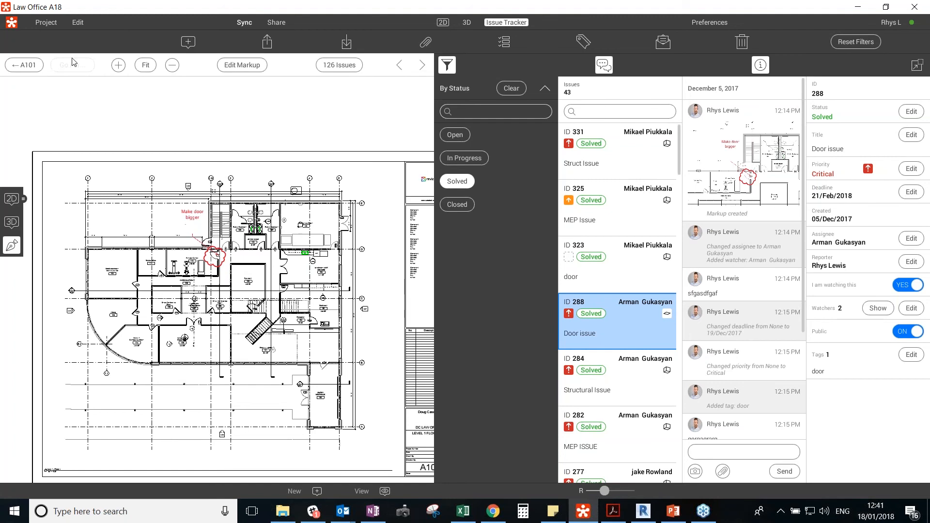
left_click(50, 23)
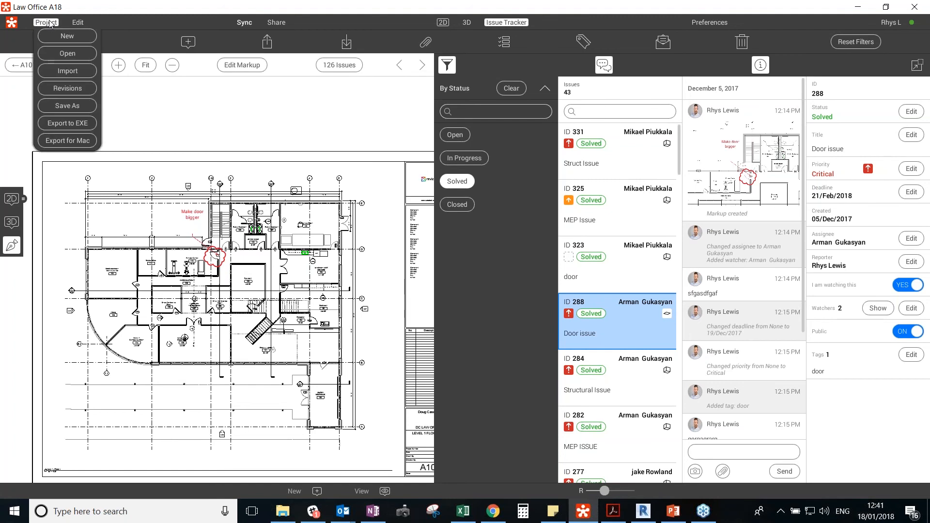
- Open the Law Office A18 revisions list, headed by revision 29 from 17 January 2018
left_click(64, 88)
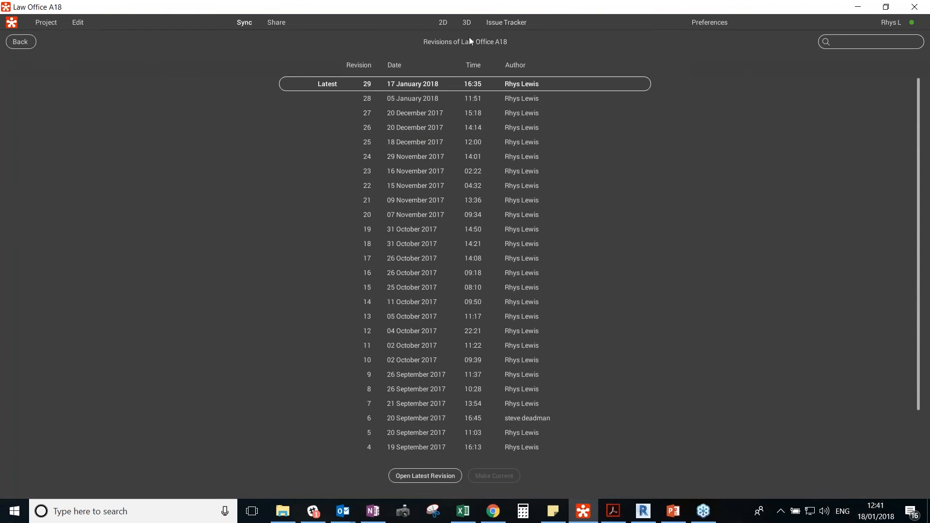
- Open Door issue 288 in the 3D view and set its status to Closed
left_click(496, 21)
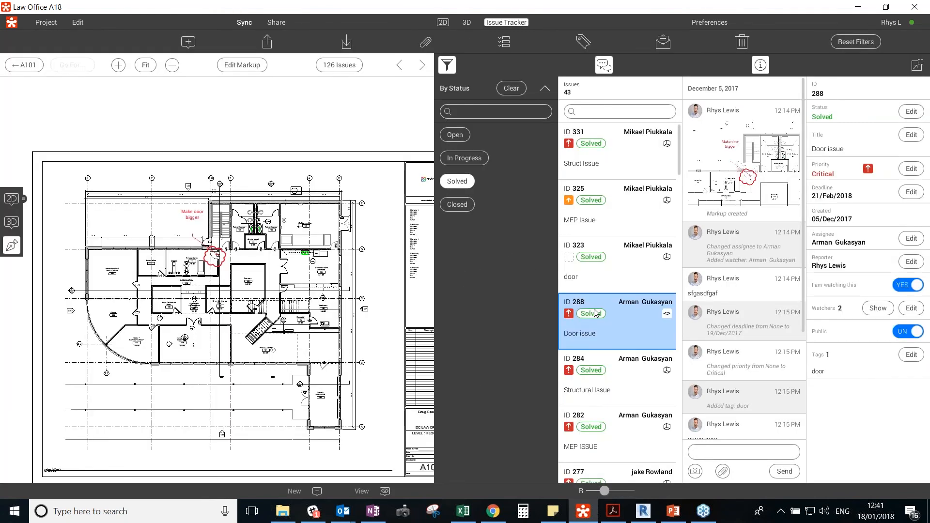
left_click(11, 222)
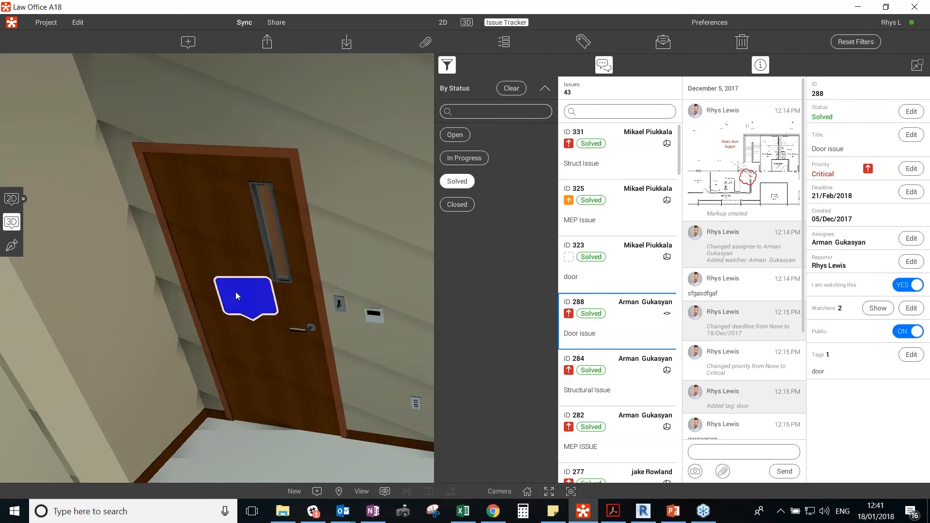
left_click(626, 323)
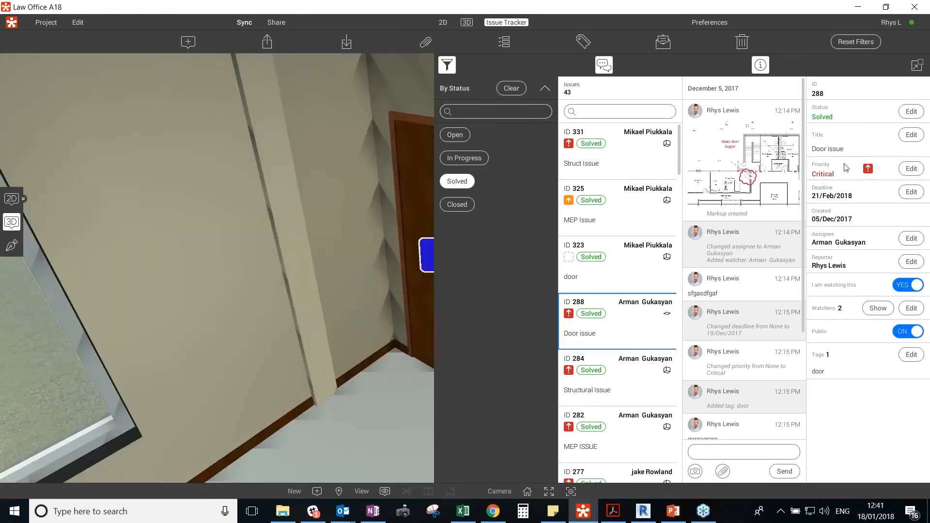
left_click(912, 111)
left_click(827, 160)
left_click_drag(275, 291, 443, 226)
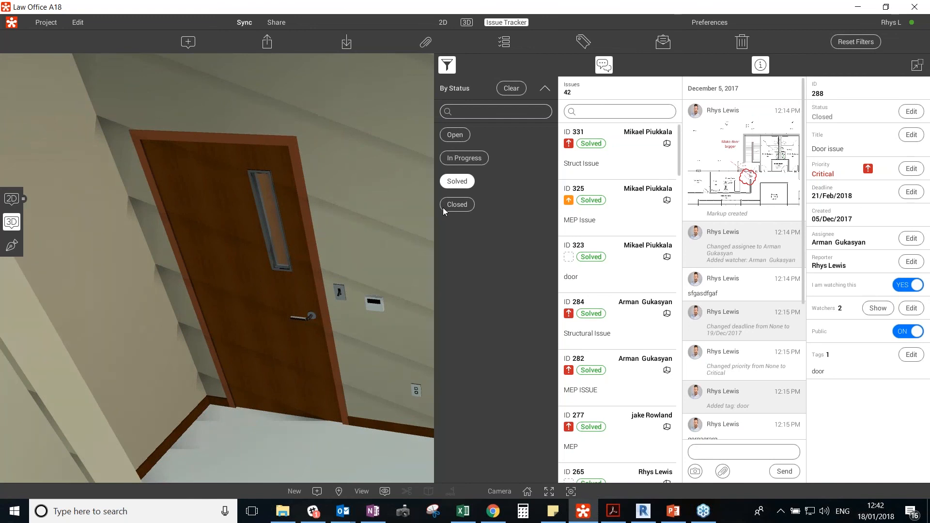
- Show closed issues, hide solved ones, then reset the list to all 284 current issues
left_click(464, 207)
left_click(463, 183)
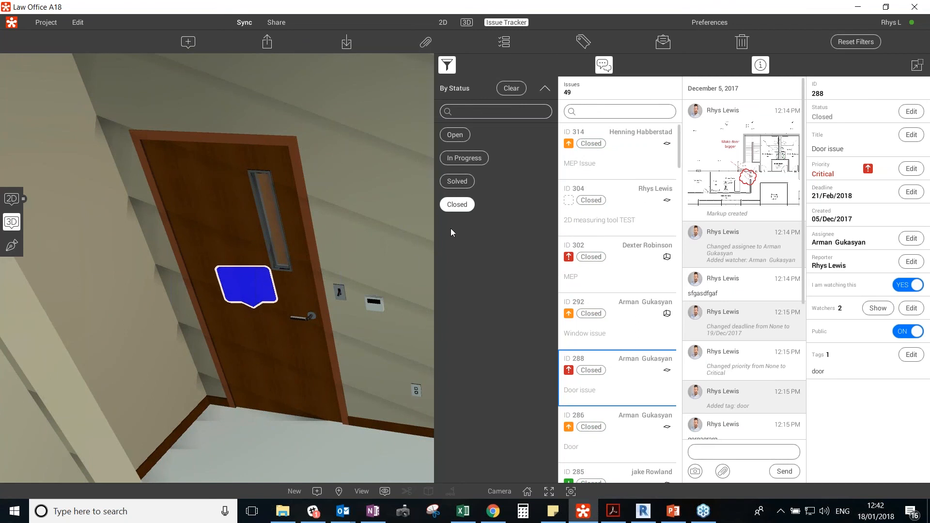
left_click(842, 41)
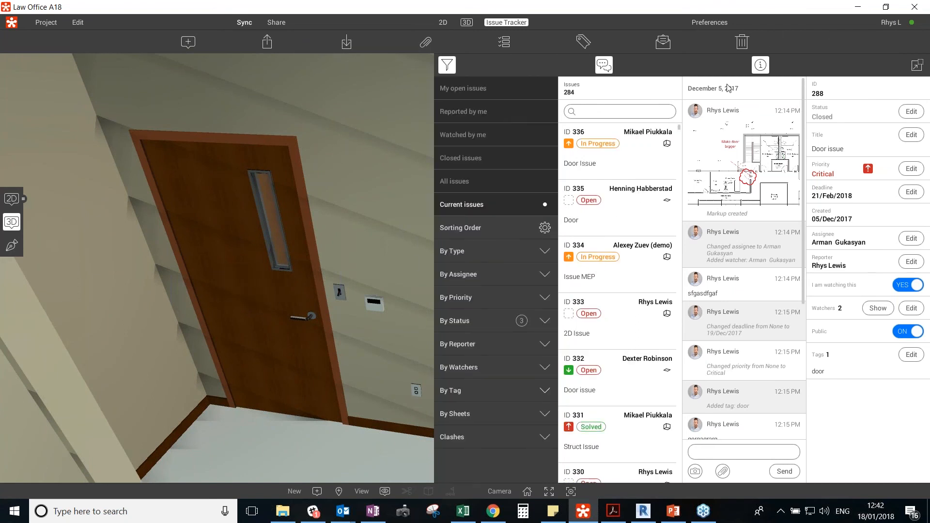
- Open issue 336, then show sheet A101 Level 1 Floor Plan in the 2D view
left_click(643, 165)
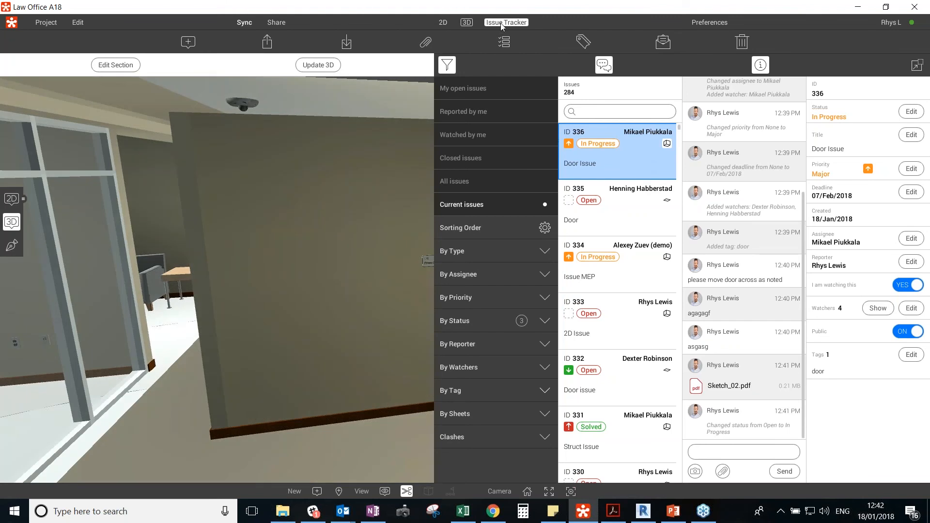
left_click(644, 512)
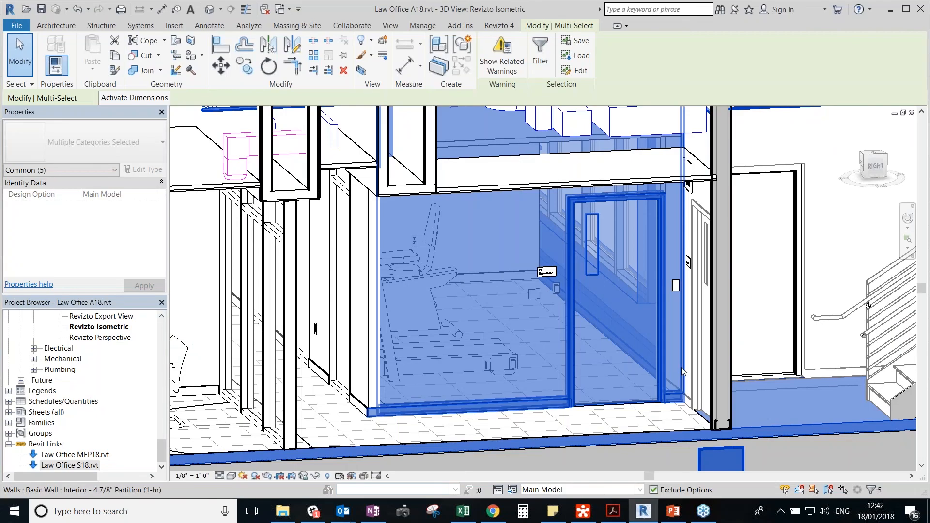
left_click(583, 511)
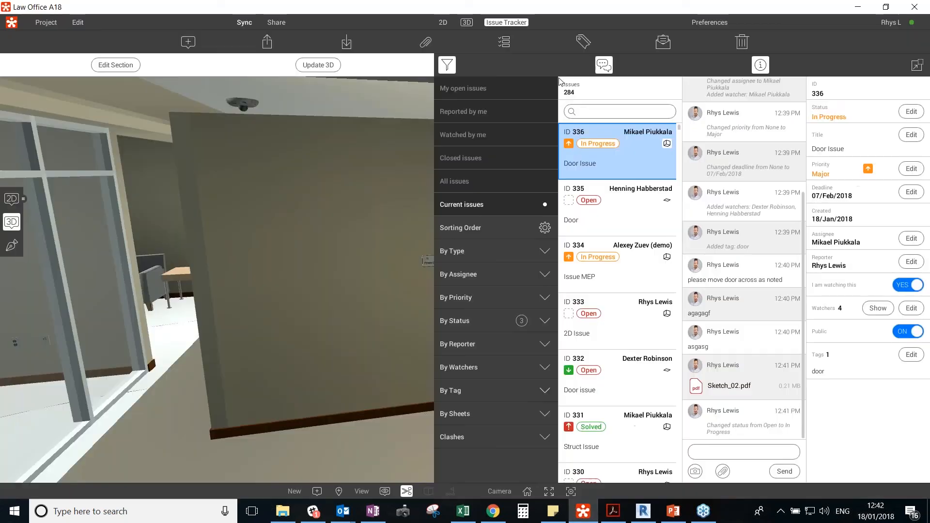
left_click(443, 22)
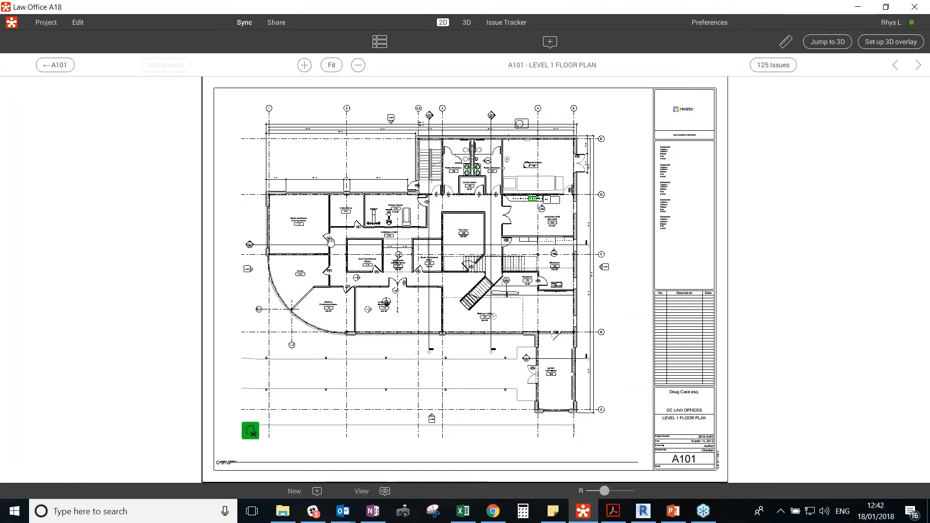
- Zoom to the File room and measure 1.427 m between the Fitness Center and File room walls
scroll(486, 218, "up", 5)
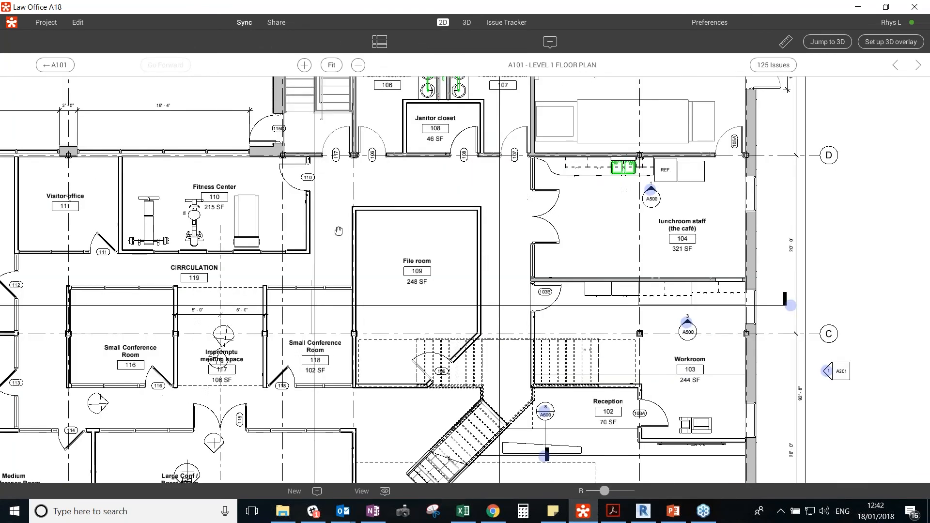
left_click_drag(325, 230, 391, 249)
scroll(386, 260, "up", 3)
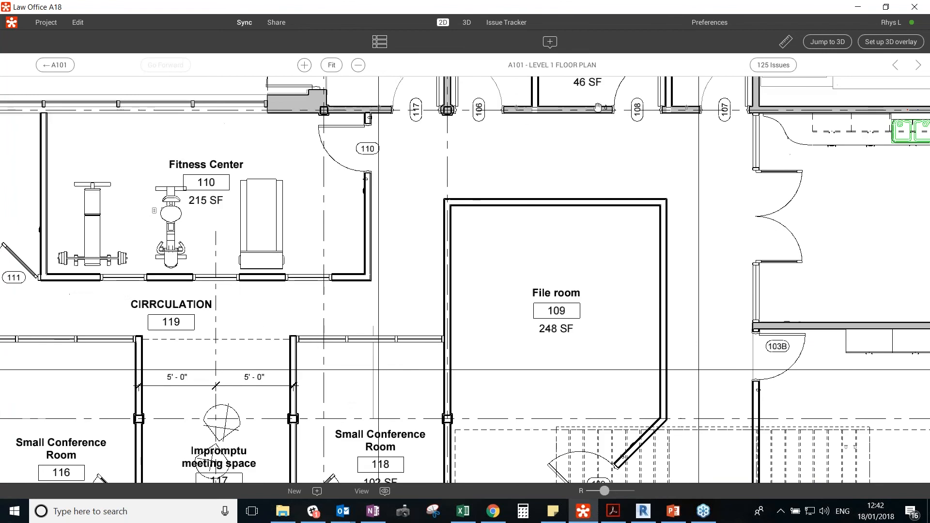
left_click(786, 41)
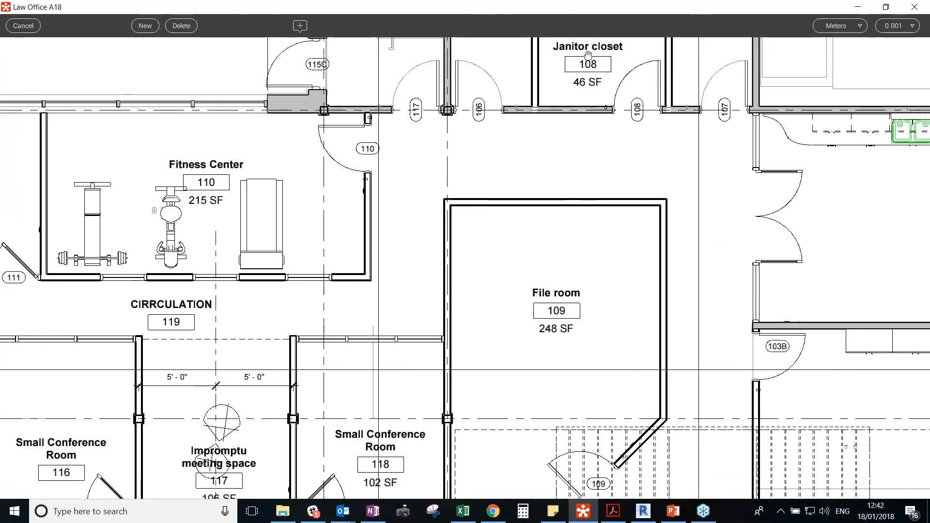
left_click(139, 26)
left_click_drag(393, 256, 372, 255)
left_click_drag(535, 256, 446, 256)
- Remove the extra 2.394 m measurement line and start a new issue on the sheet
scroll(445, 258, "up", 3)
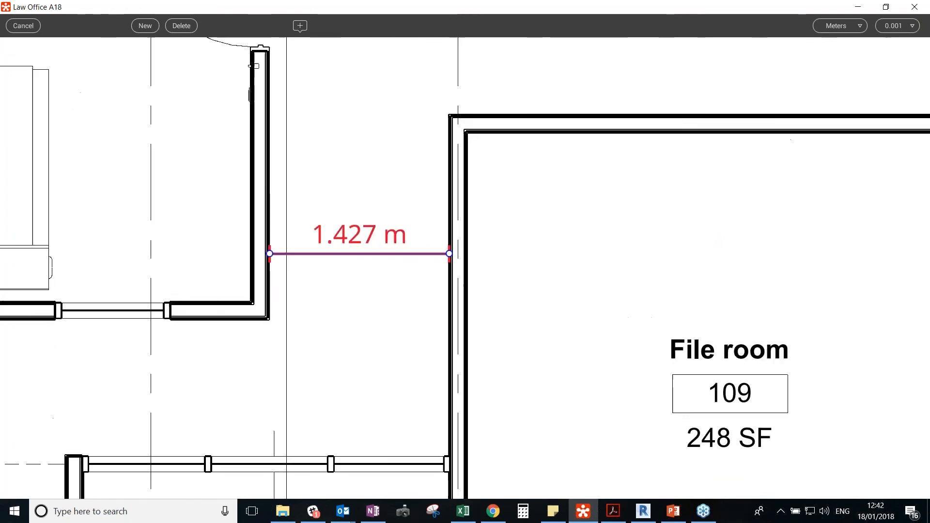
scroll(441, 255, "down", 2)
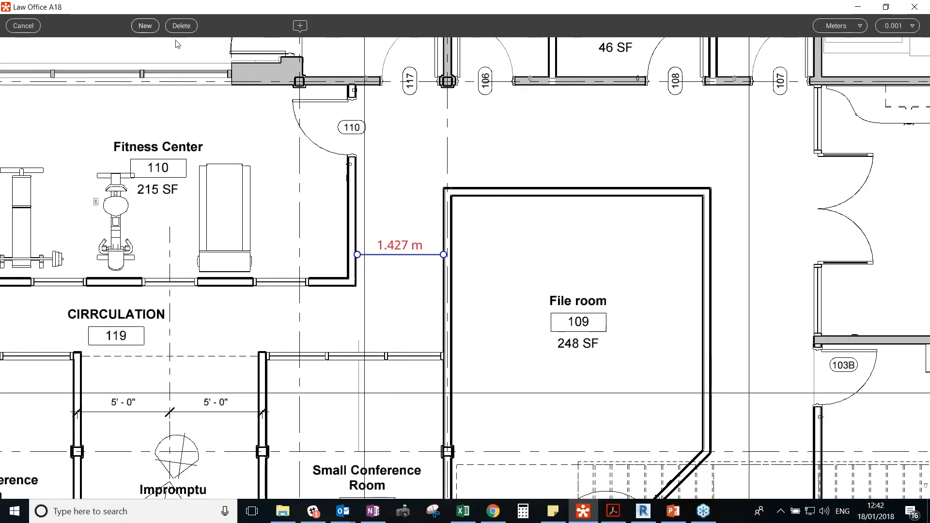
left_click(148, 29)
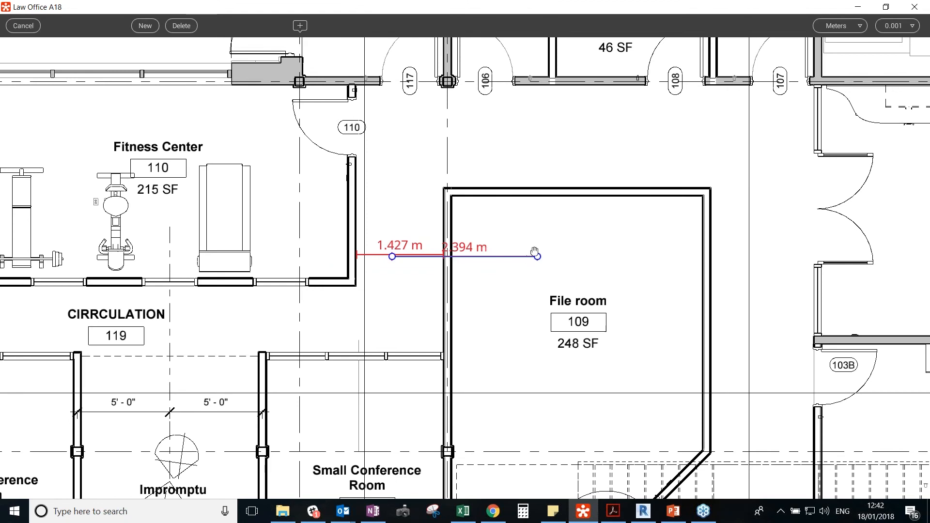
left_click(181, 25)
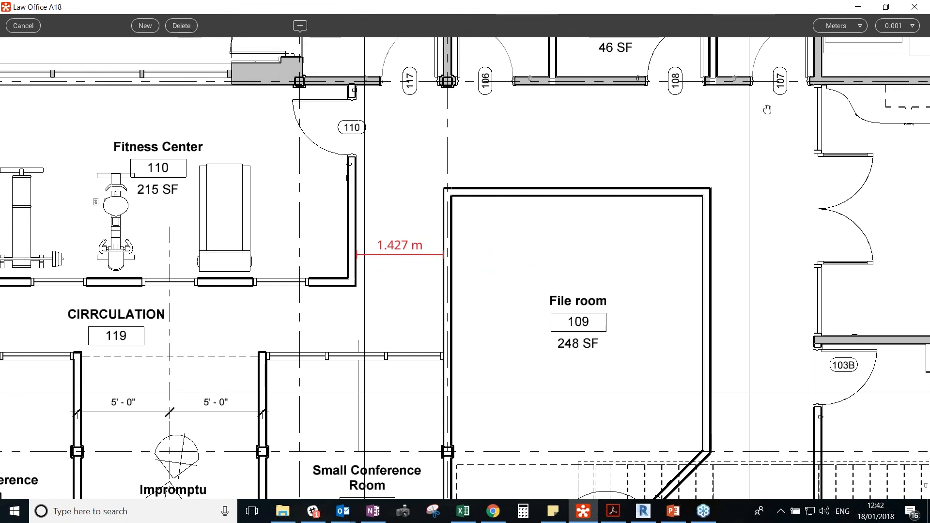
left_click(299, 26)
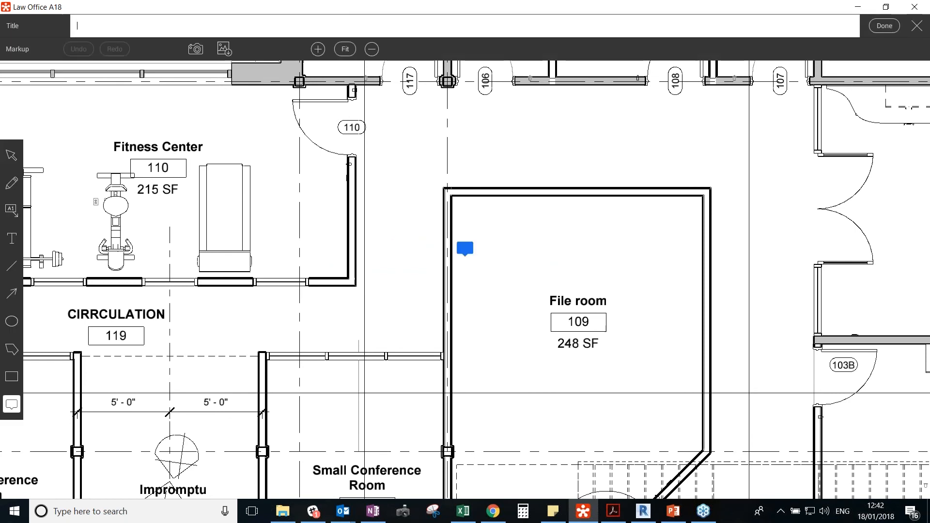
- Pin the issue beside the corridor and circle the 1.427 m measurement with an ellipse
left_click(394, 223)
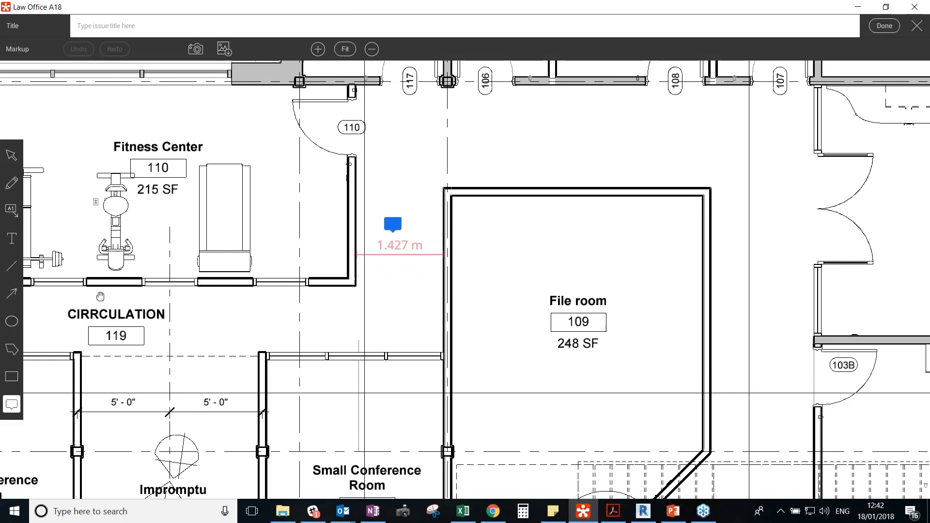
left_click(11, 321)
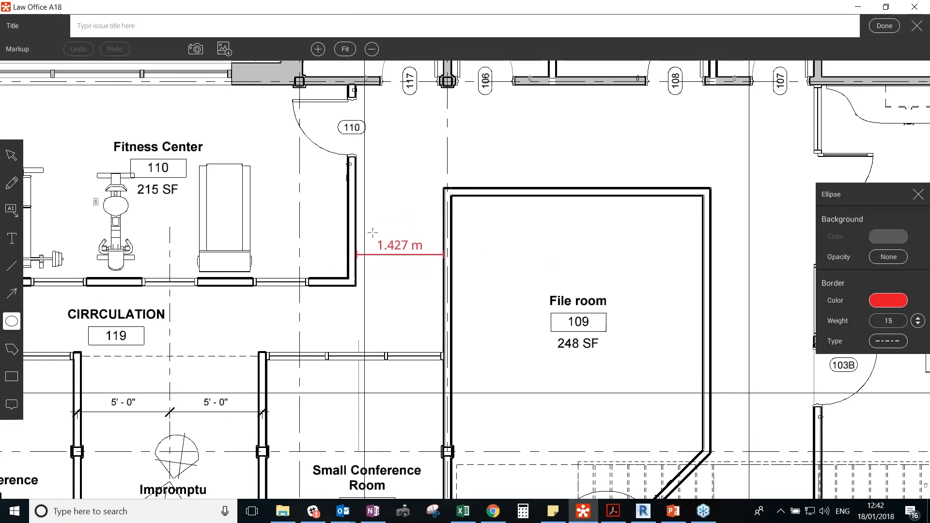
left_click_drag(332, 213, 474, 289)
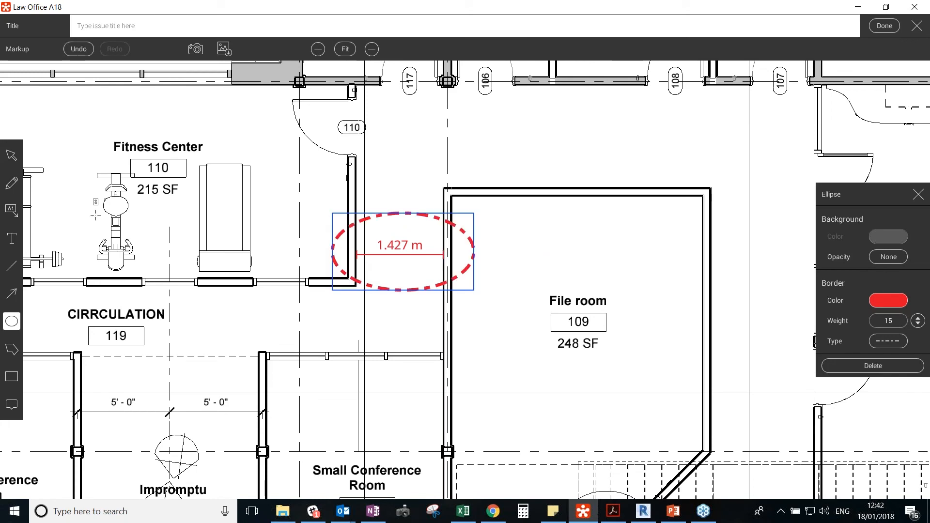
- Add the note 'Please ensure this meets code of 1.5m' above the File room wall
left_click(12, 238)
left_click_drag(459, 151, 586, 173)
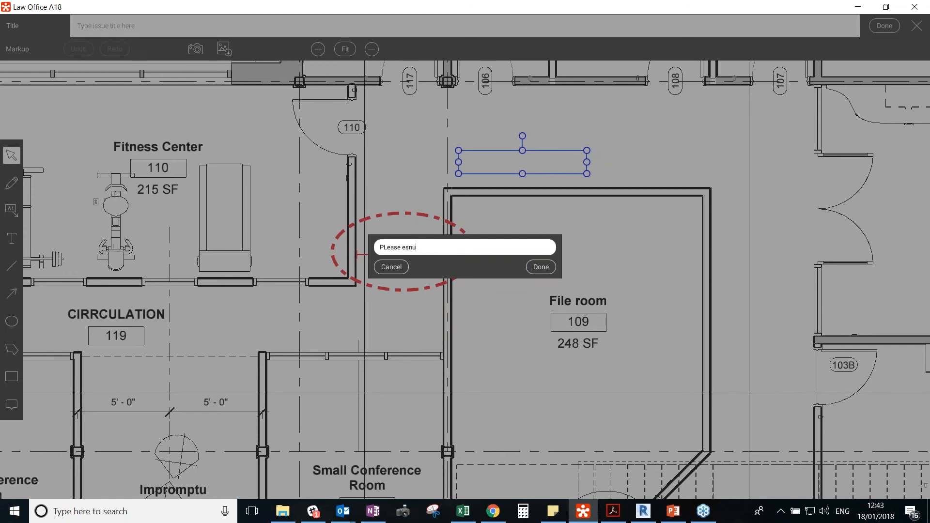
type("PLease esnure this meets code of 1.5m")
key("Delete")
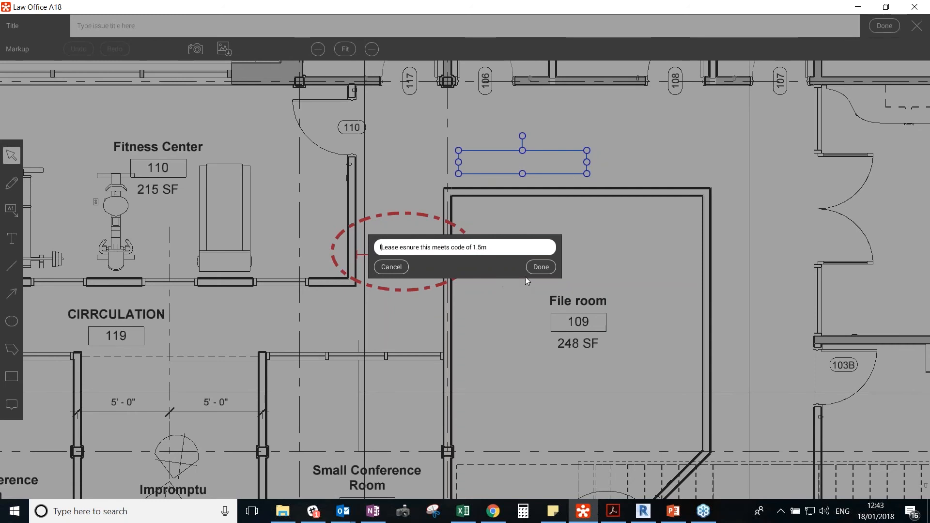
type("Pl")
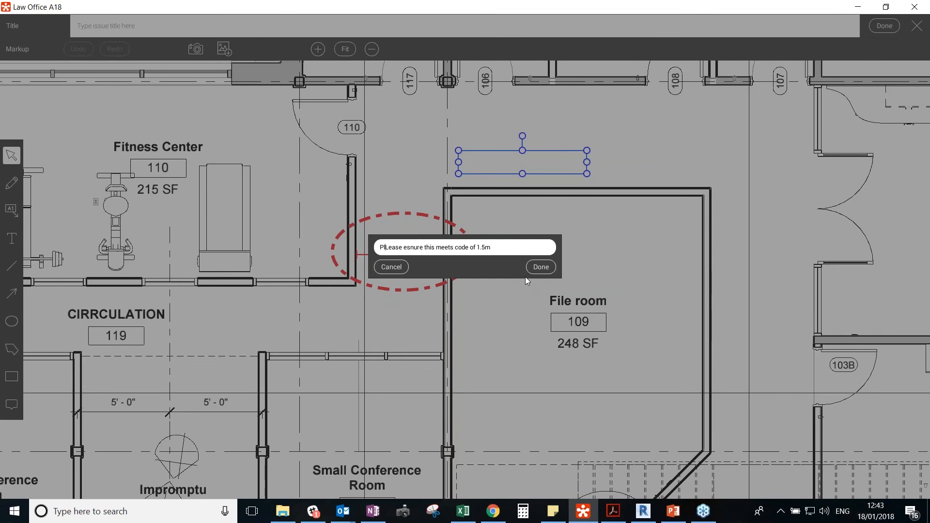
key("Delete")
left_click(542, 266)
left_click_drag(544, 172, 555, 157)
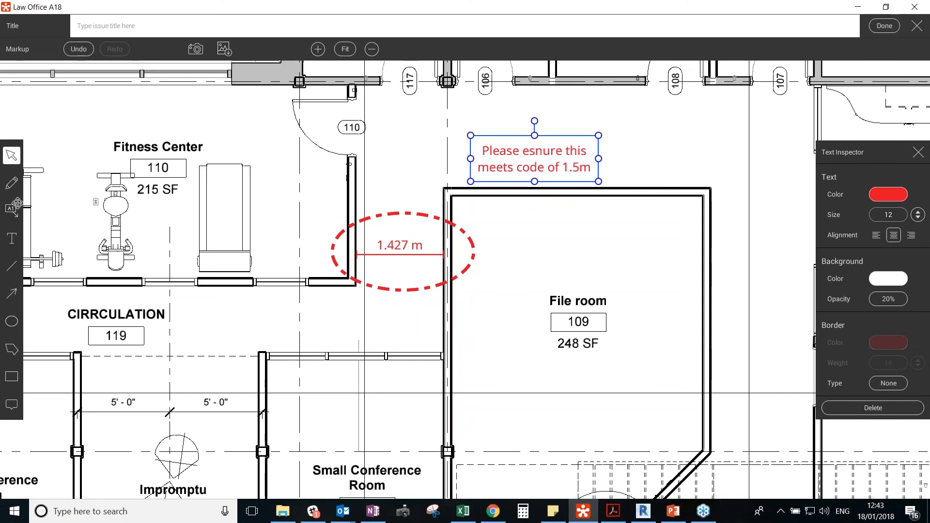
- Draw an arrowheaded arrow from the note to the dimension and save the issue as 'Code Issue'
left_click(11, 293)
left_click_drag(470, 170, 415, 233)
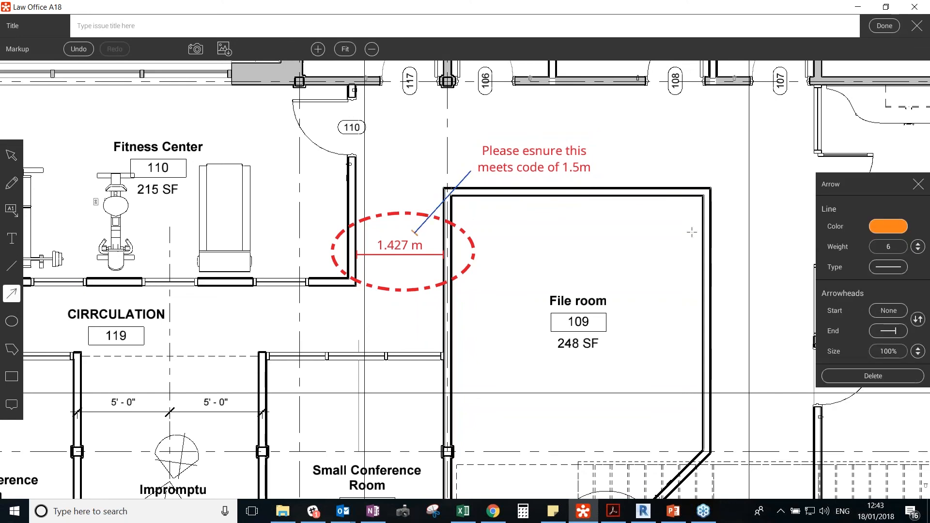
left_click(889, 331)
left_click(889, 300)
left_click(155, 26)
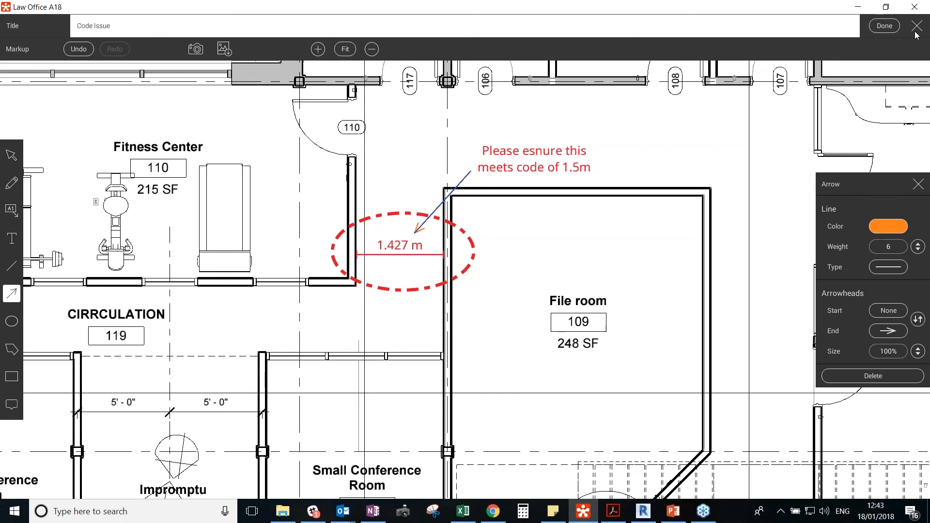
left_click(885, 25)
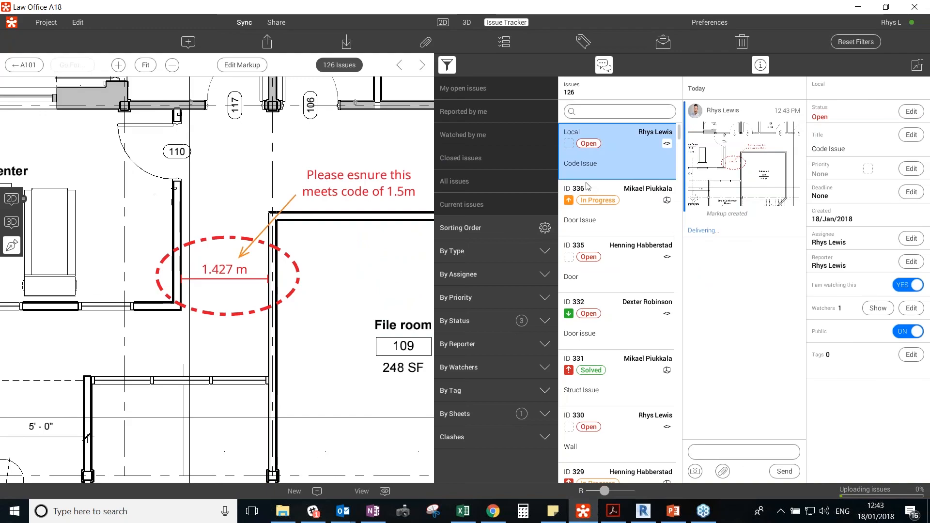
- Assign Code Issue 337 to a teammate and set its priority to Blocker
left_click(907, 239)
left_click(842, 228)
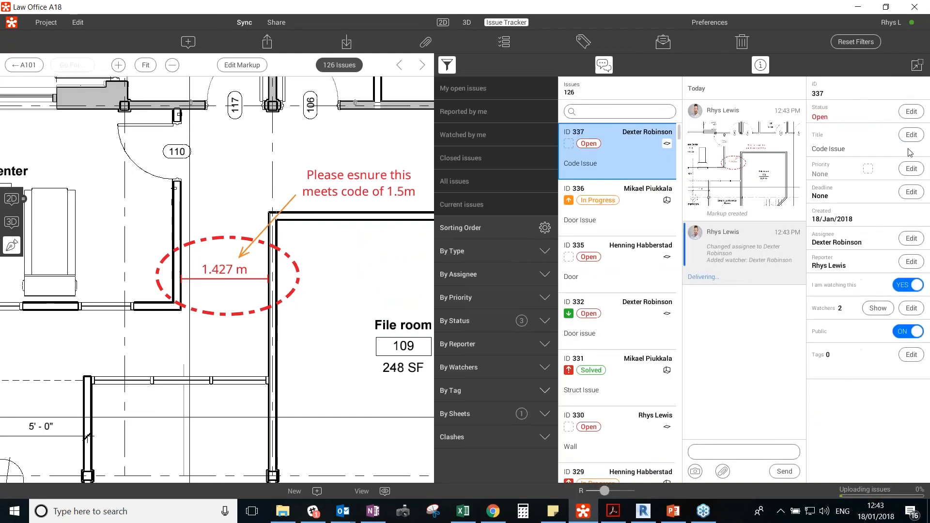
left_click(912, 171)
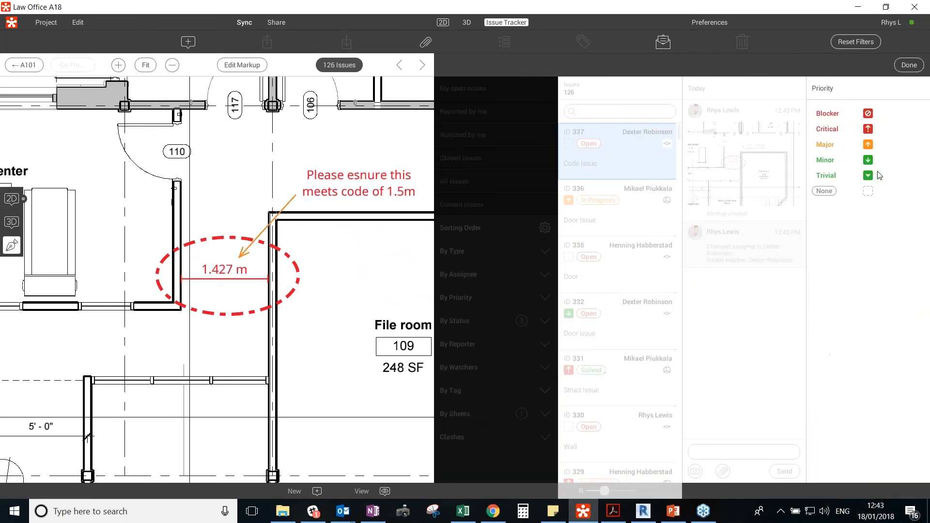
left_click(838, 117)
- Set the deadline to 24 January 2018, then switch to the Revit window
left_click(918, 197)
left_click(852, 205)
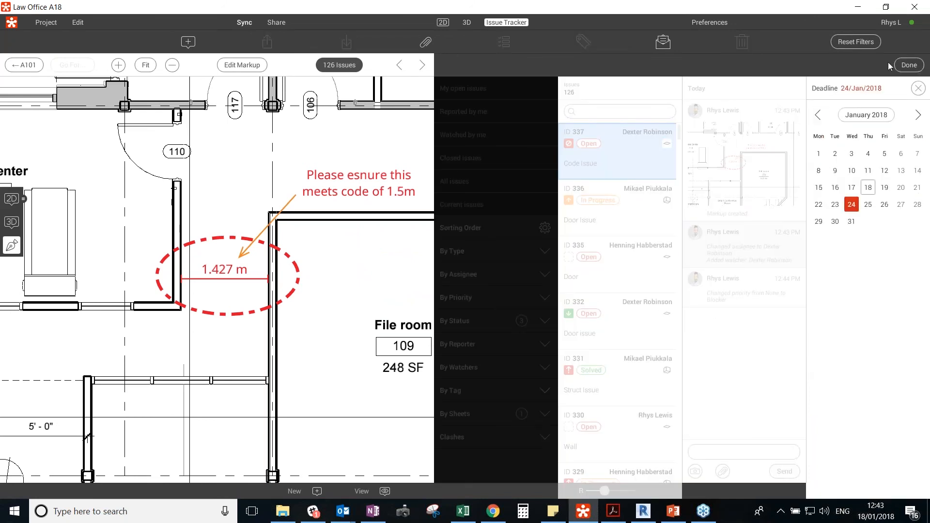
left_click(902, 65)
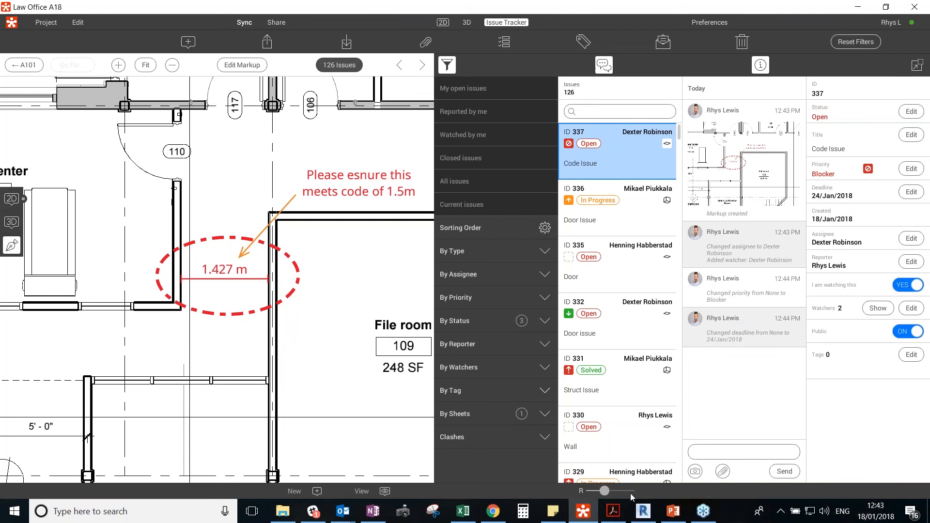
left_click(587, 516)
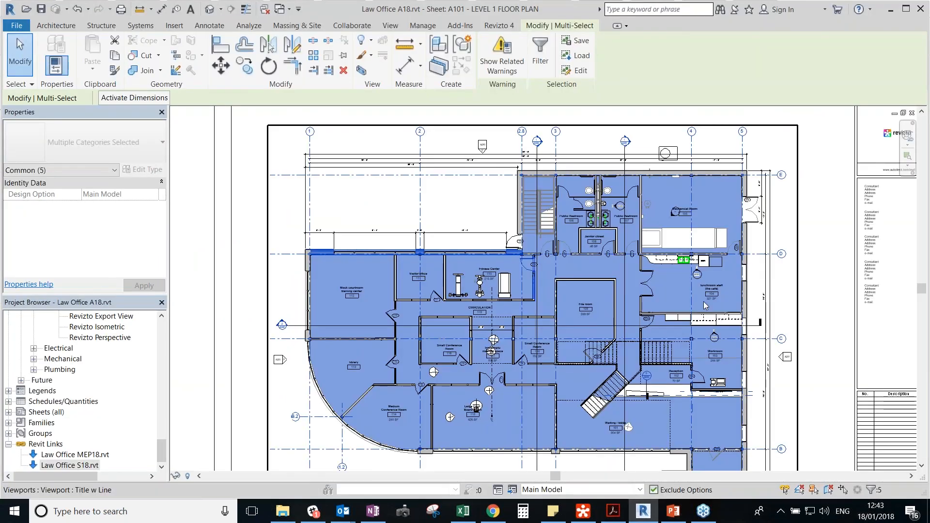
- Deselect the plan in Revit to show the Revizto 4 tools, then return to Revizto
left_click(791, 300)
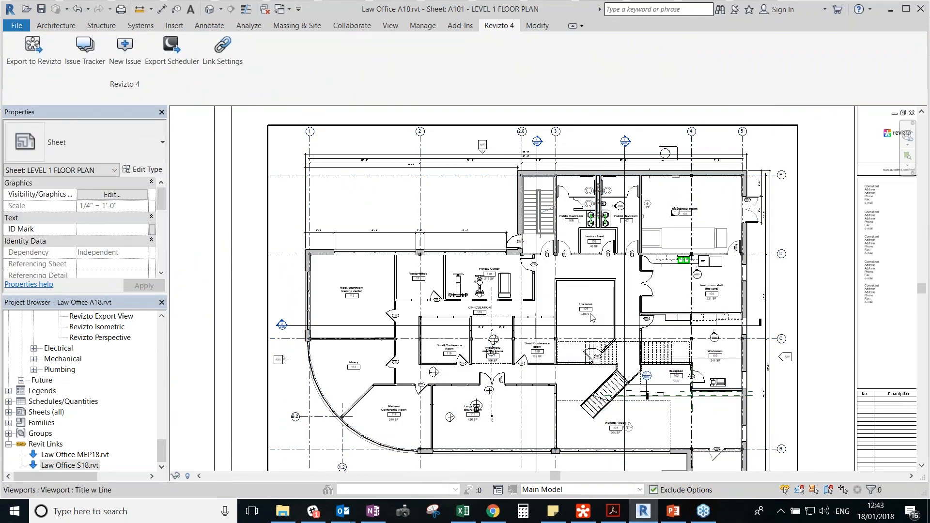
left_click(584, 513)
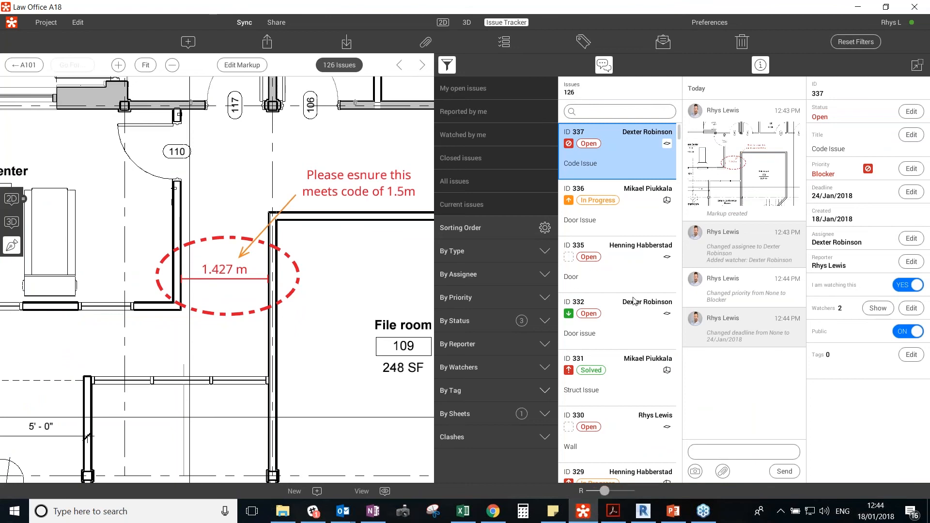
- Step through door issues 336, 335 and 336 again, ending on Code Issue 337
left_click(628, 209)
left_click(642, 254)
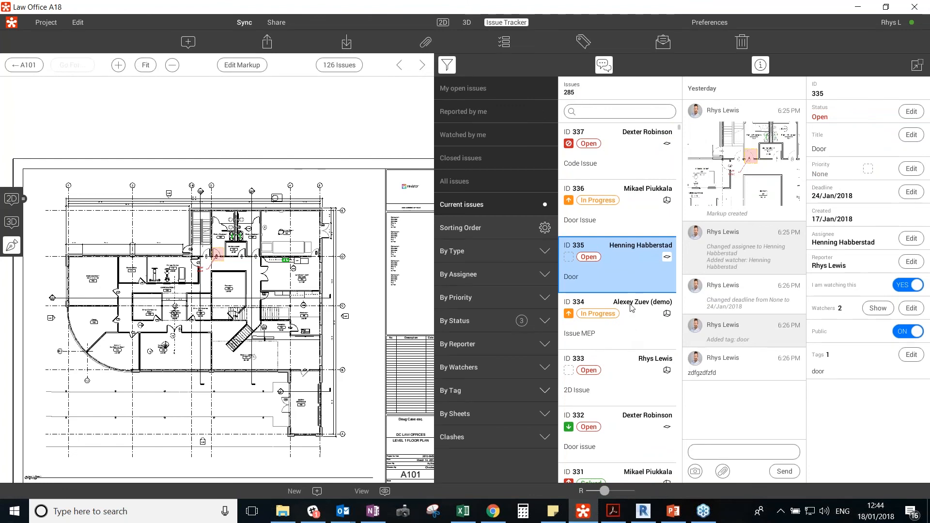
left_click(633, 212)
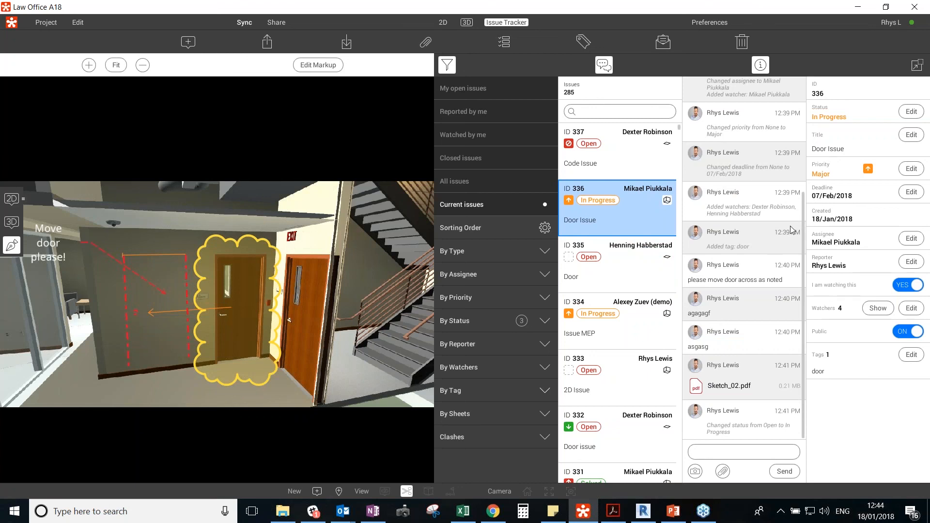
left_click(643, 156)
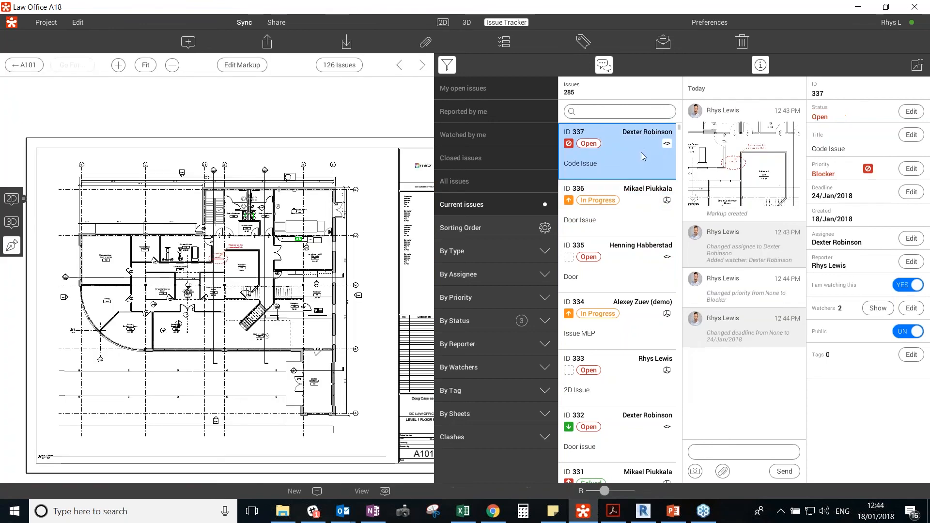
- In Revit, zoom the A101 sheet to the Visitor office area and start a Revizto New Issue
left_click(644, 513)
scroll(420, 251, "up", 3)
middle_click_drag(401, 310, 448, 232)
scroll(455, 243, "up", 2)
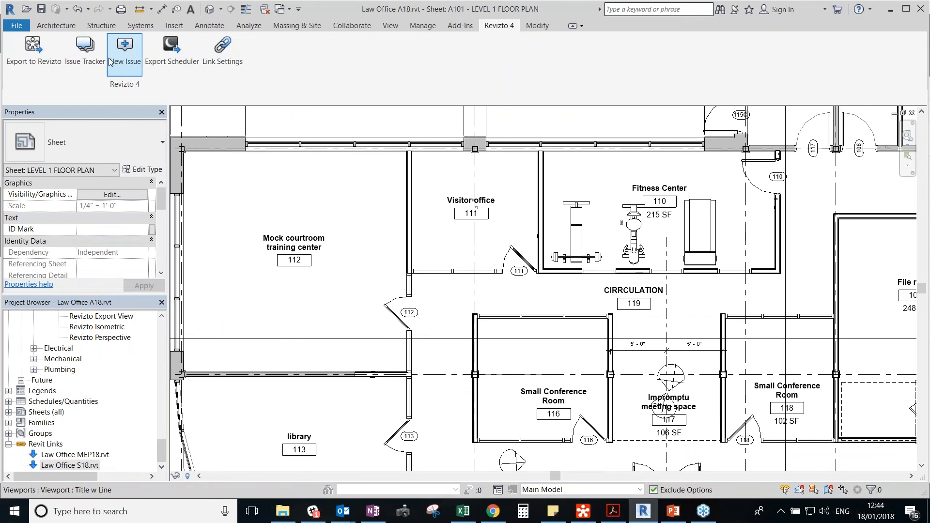
left_click(127, 46)
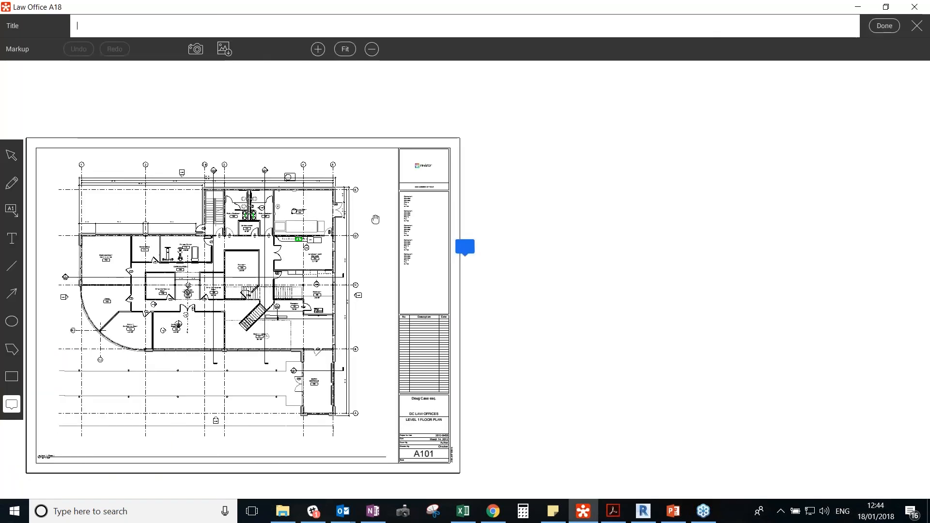
- Place the issue marker on door 112 and circle the door with a dashed ellipse
left_click_drag(467, 249, 90, 261)
scroll(144, 260, "up", 6)
middle_click_drag(144, 261, 345, 249)
mouse_move(172, 261)
left_mouse_down()
mouse_move(297, 263)
mouse_move(325, 304)
mouse_move(527, 231)
left_mouse_up()
left_click(11, 322)
- Add a red 'Move door' callout below the Fitness Center
left_click(11, 211)
type("Move door")
left_click(541, 267)
left_click_drag(491, 231, 384, 279)
left_click(897, 367)
left_click(894, 206)
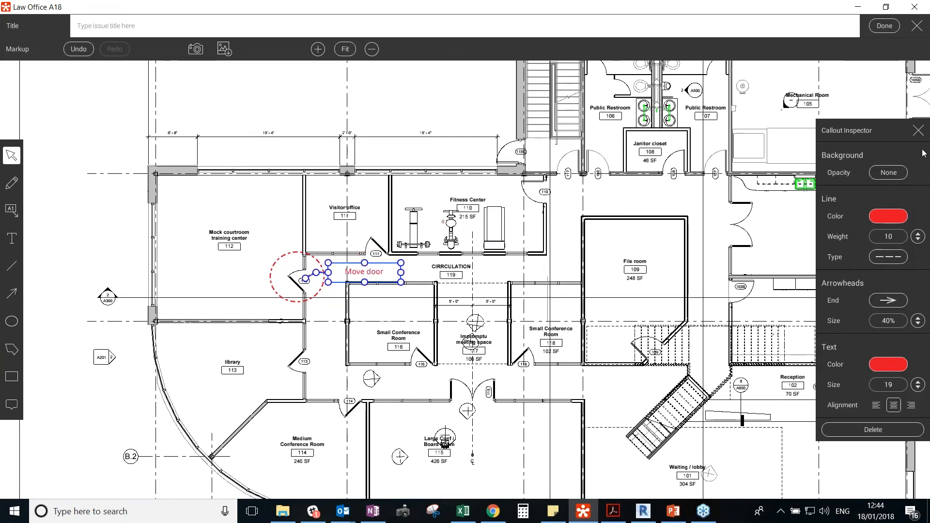
left_click(918, 131)
- Title the issue 'Door' and save it, then open issue 336
left_click(231, 29)
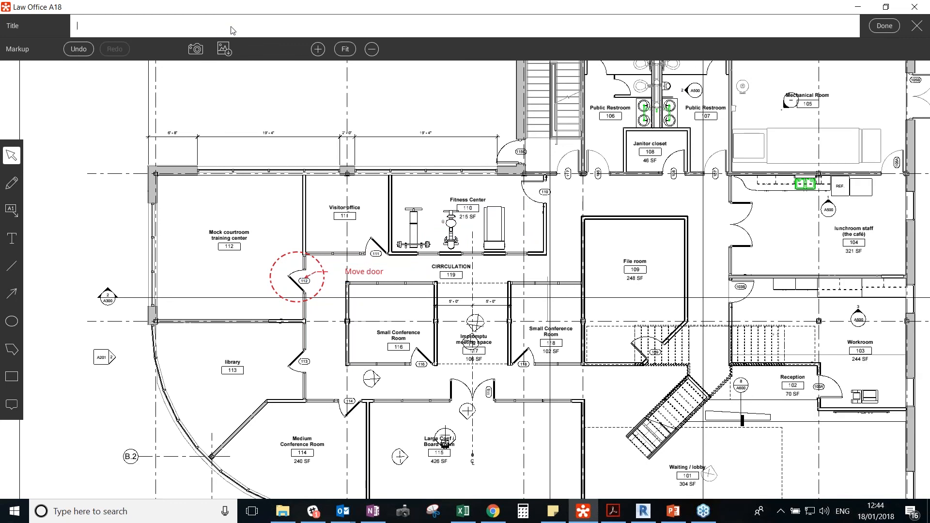
type("Door")
left_click(885, 26)
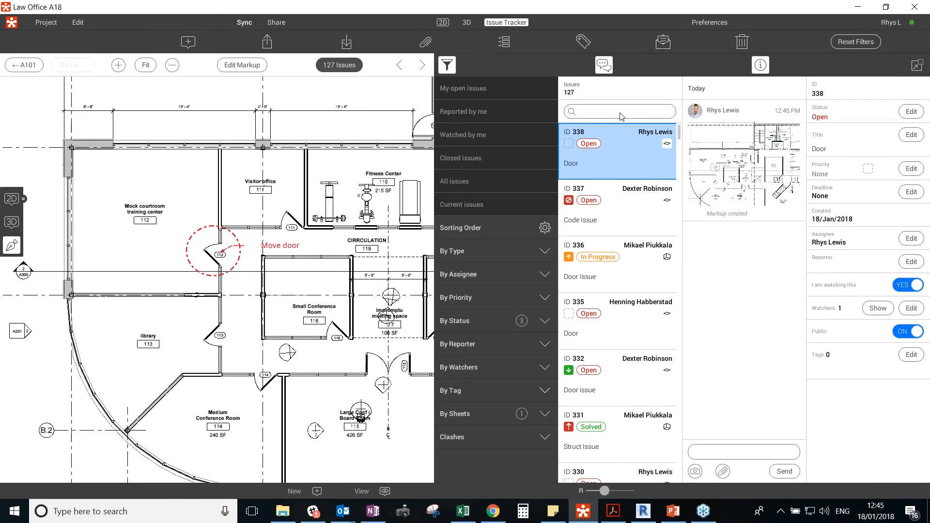
left_click(633, 245)
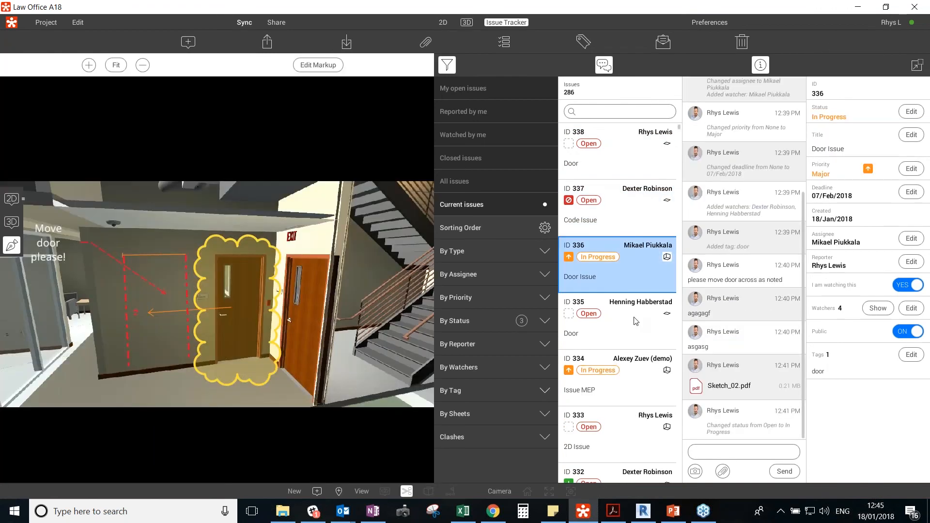
- Review issues 335, 338, 337 and 336 in 2D and 3D, then open the web Reports page
left_click(629, 330)
left_click(635, 143)
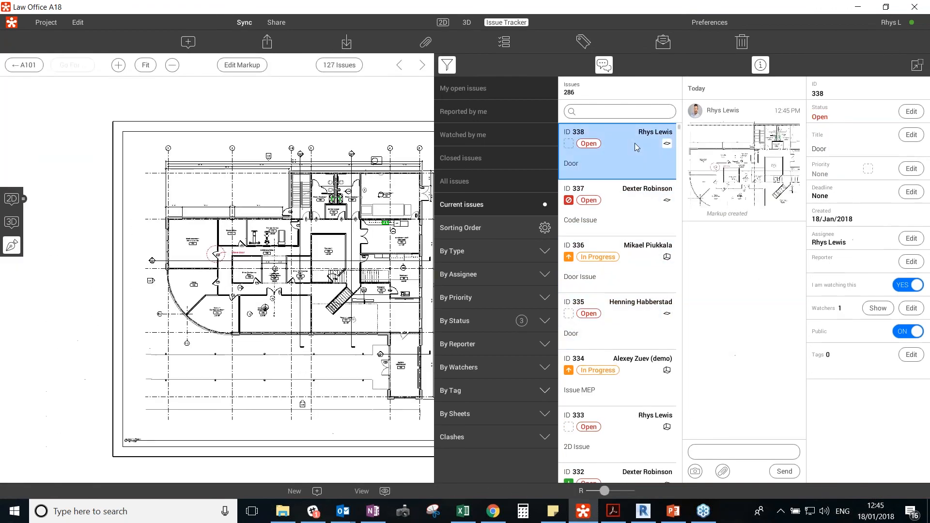
left_click(12, 223)
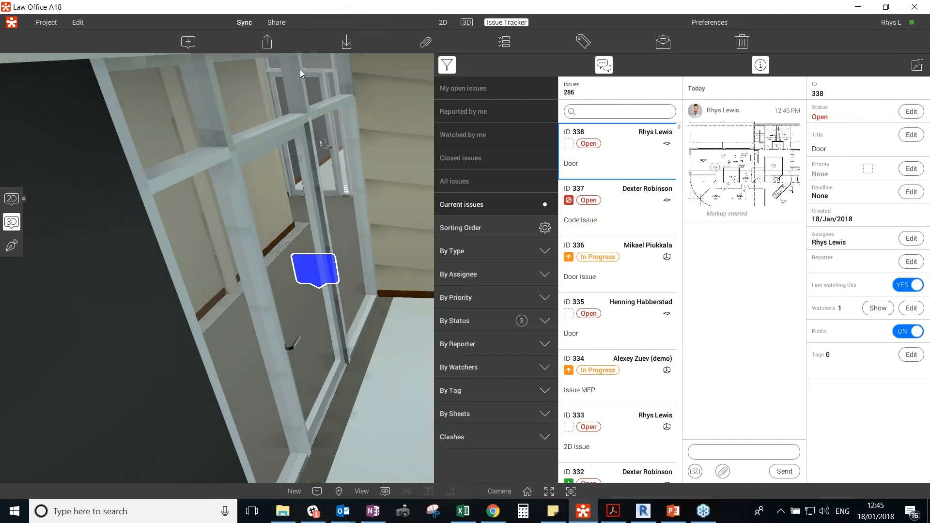
left_click(635, 168)
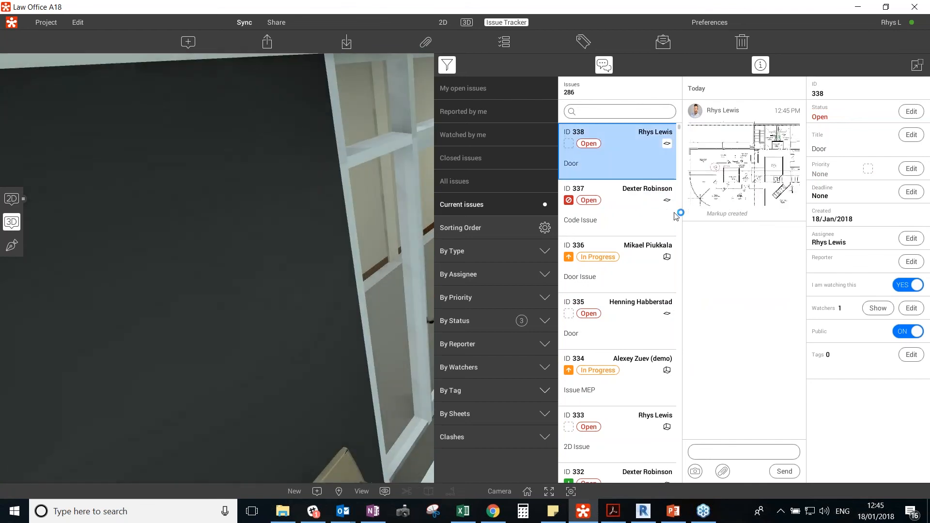
left_click(660, 219)
left_click(624, 277)
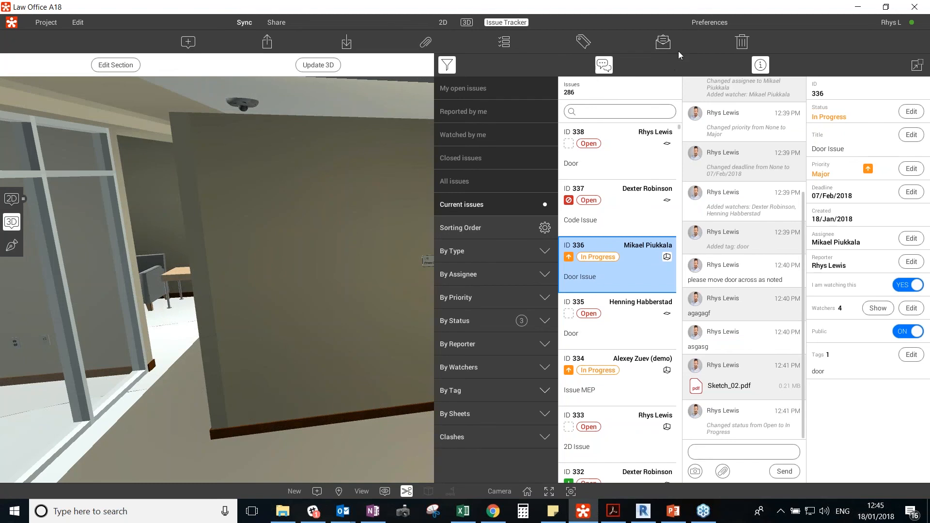
left_click(663, 43)
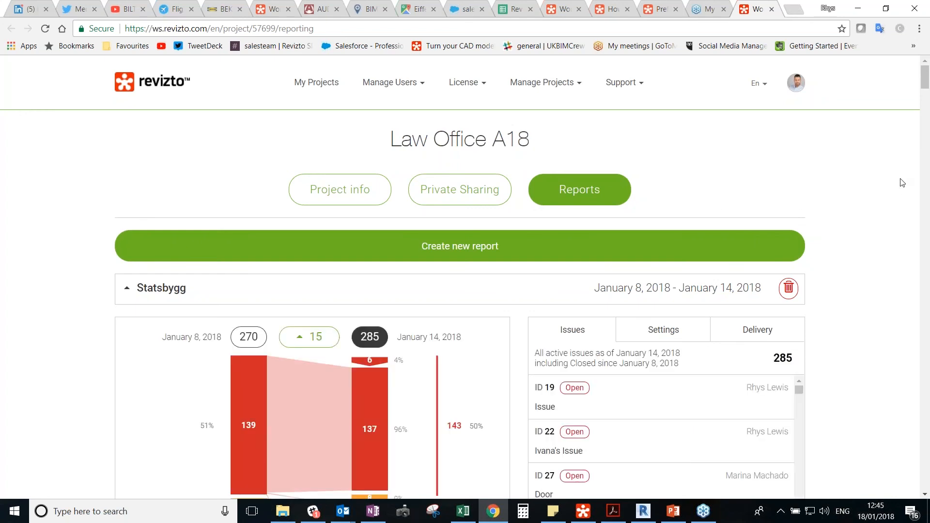
- Start a new issue report named '1st Training Sessoin'
scroll(515, 210, "down", 2)
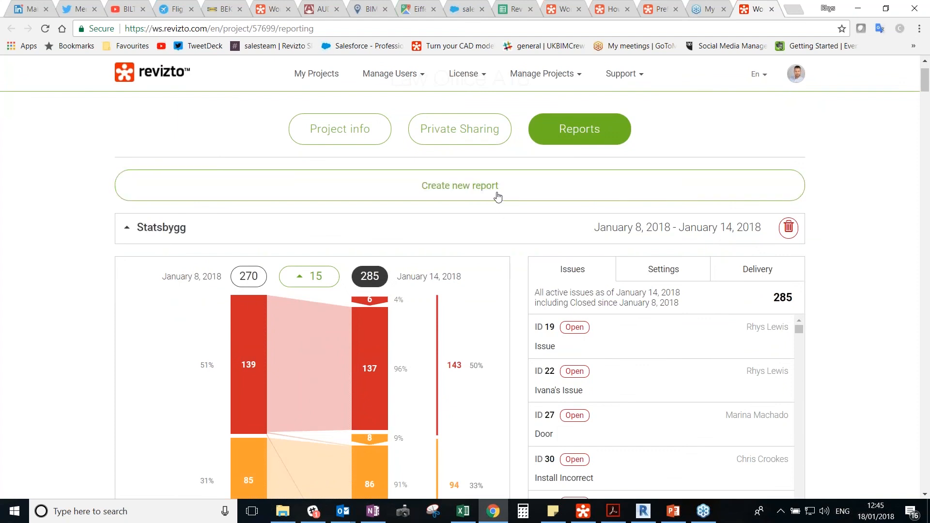
left_click(506, 196)
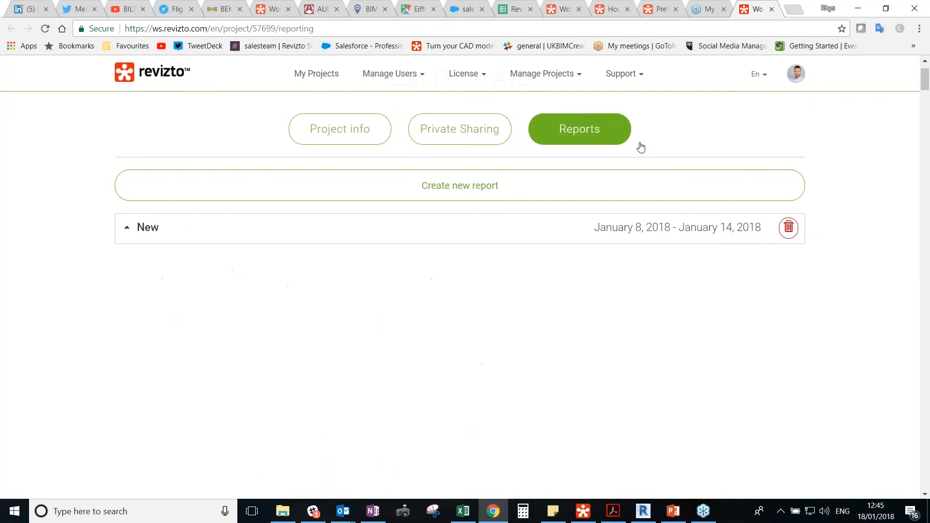
scroll(921, 247, "down", 1)
left_click_drag(644, 229, 513, 231)
type("1")
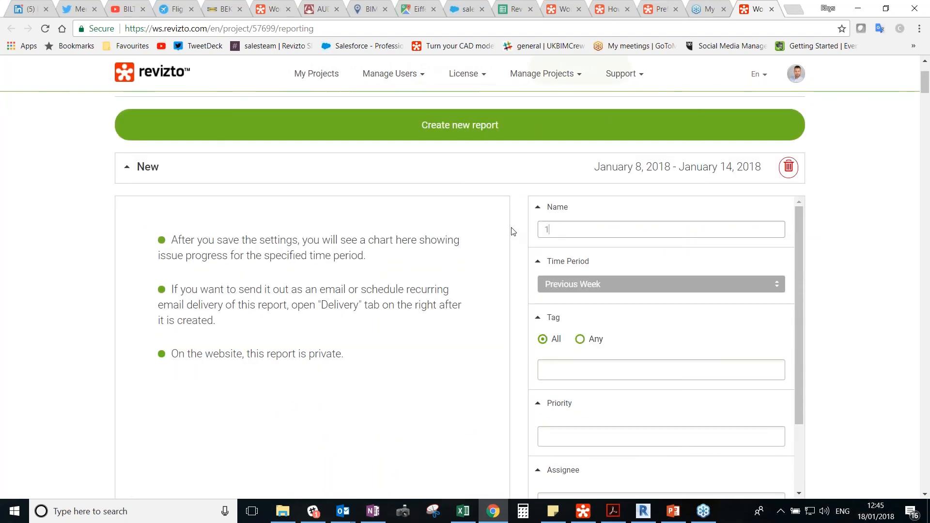
type("st Training Sessoin")
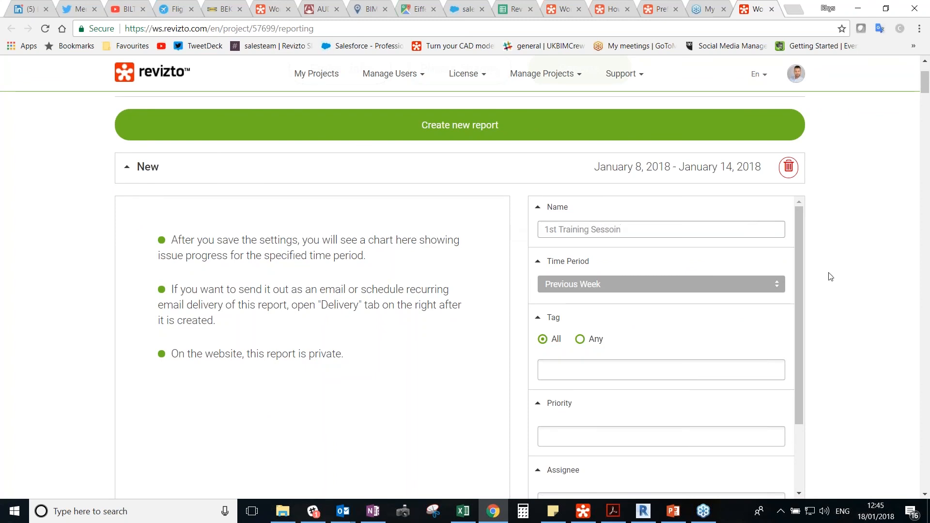
- Filter the report by the door tag
scroll(830, 276, "down", 3)
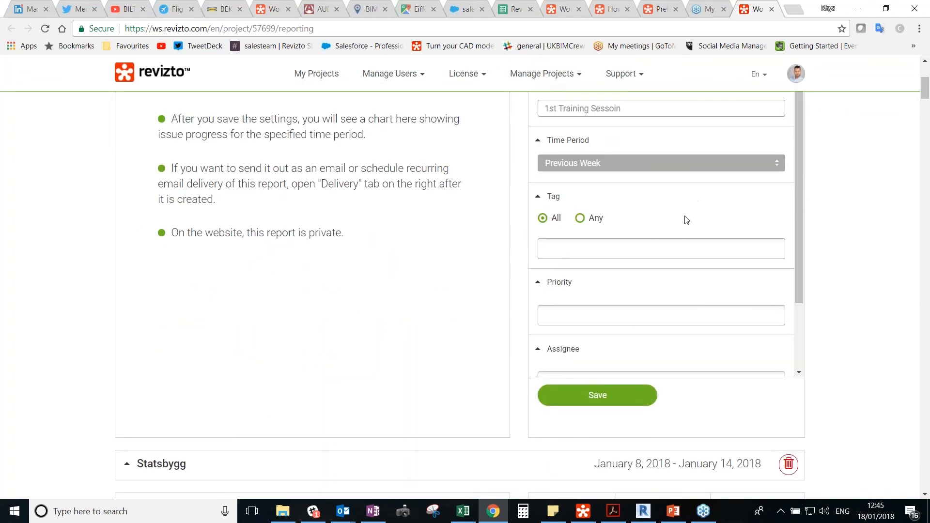
left_click_drag(803, 214, 809, 277)
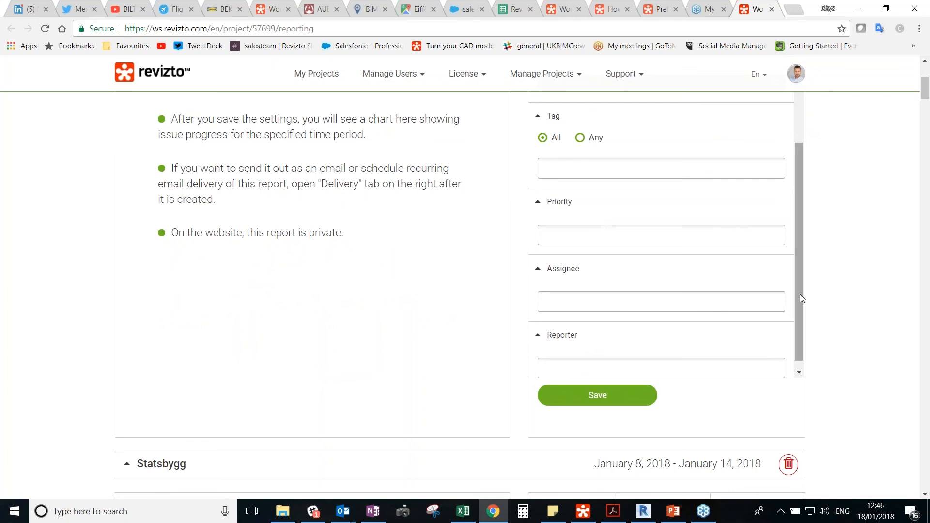
left_click_drag(798, 272, 798, 221)
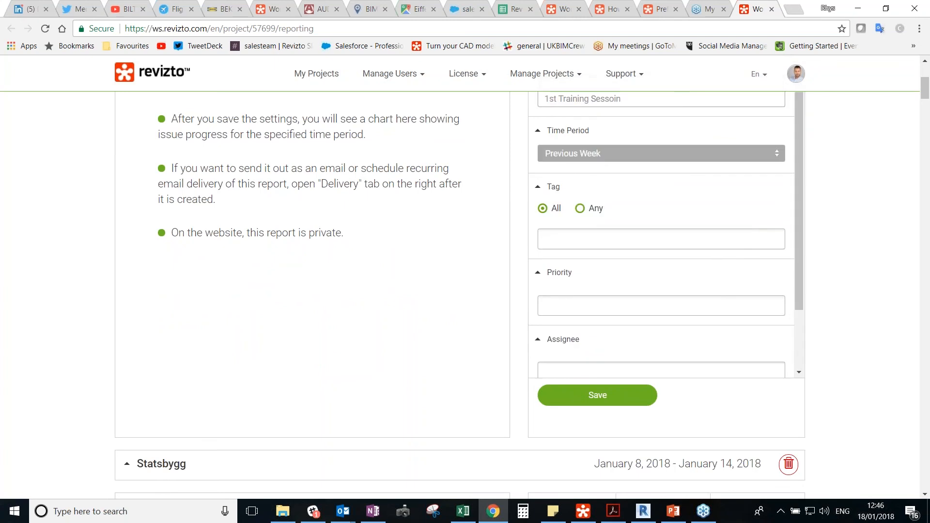
left_click(582, 241)
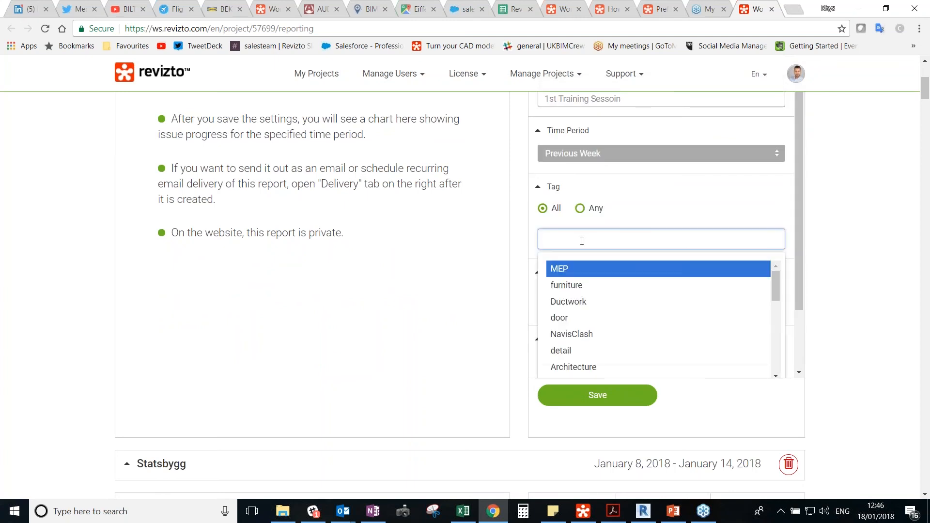
type("door")
left_click(625, 268)
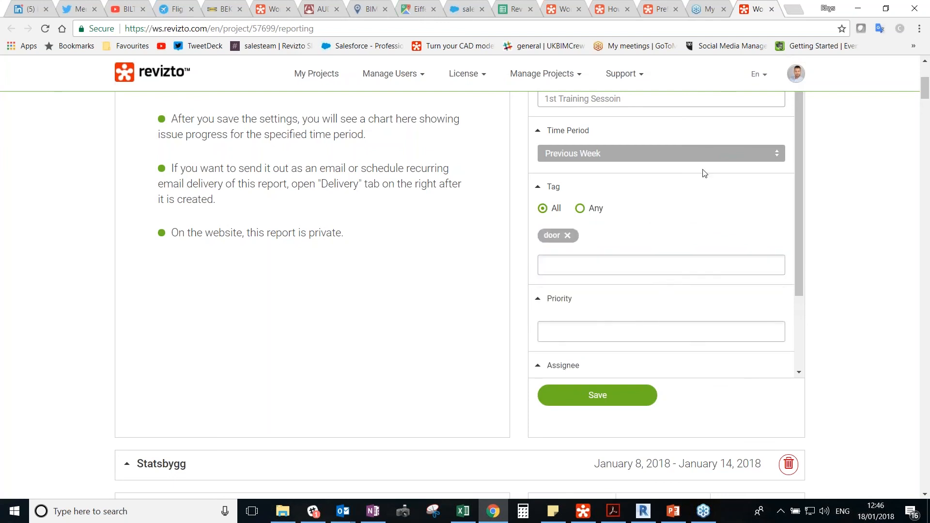
- Save the report, leaving priority unset, and return to the Revizto issue tracker
scroll(725, 245, "down", 1)
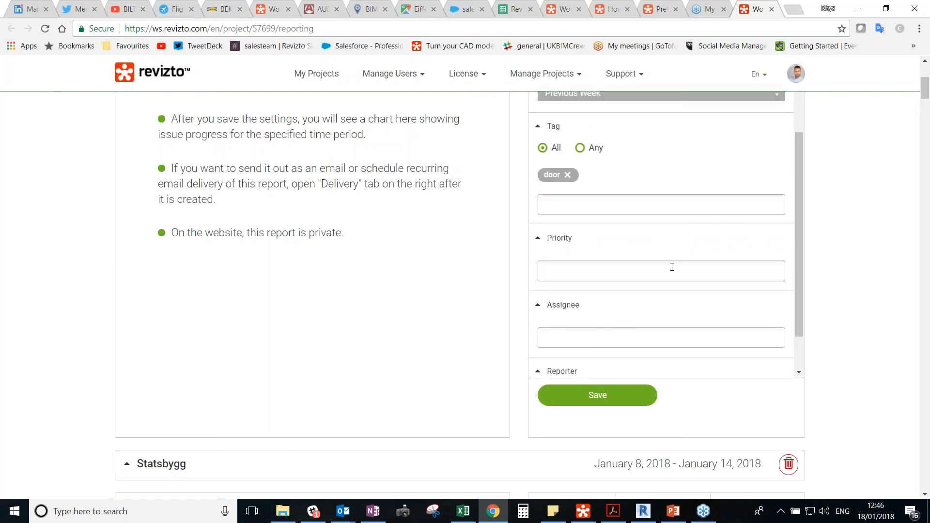
left_click(672, 270)
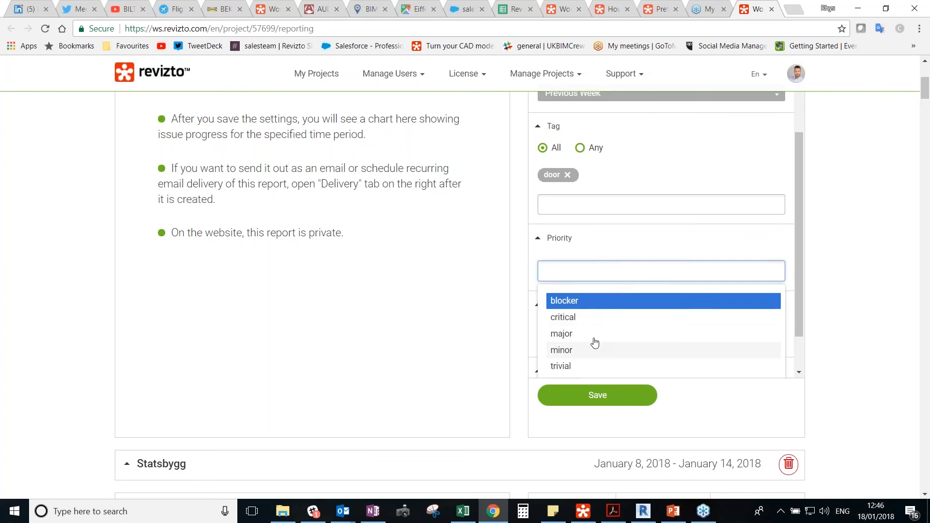
left_click(843, 261)
scroll(799, 251, "down", 1)
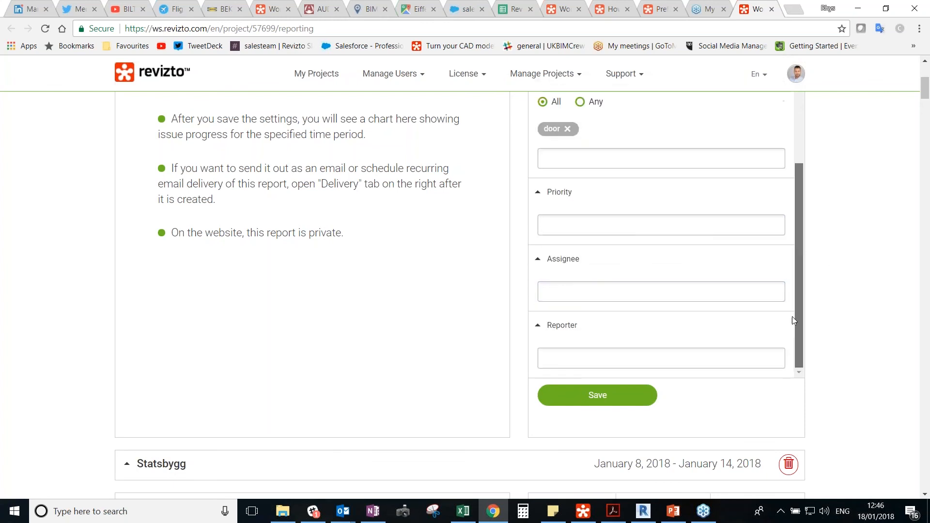
left_click(619, 399)
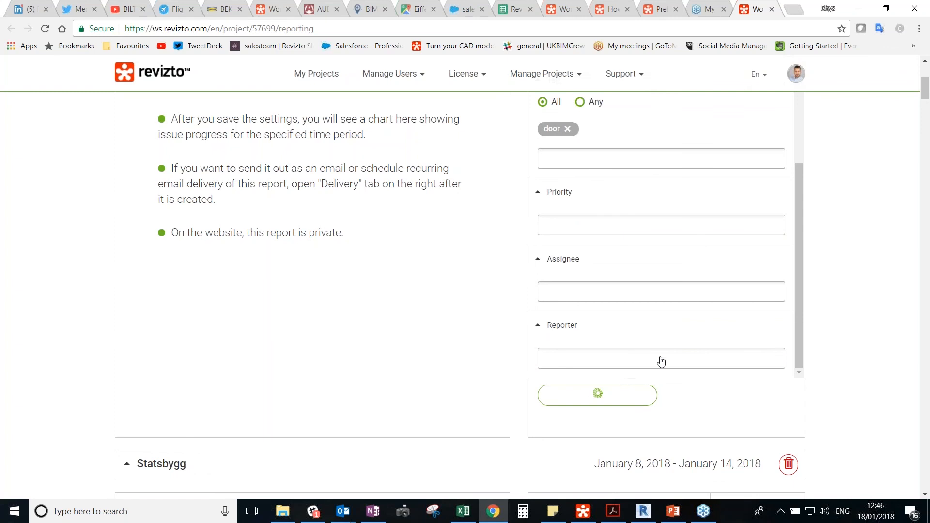
scroll(851, 273, "up", 1)
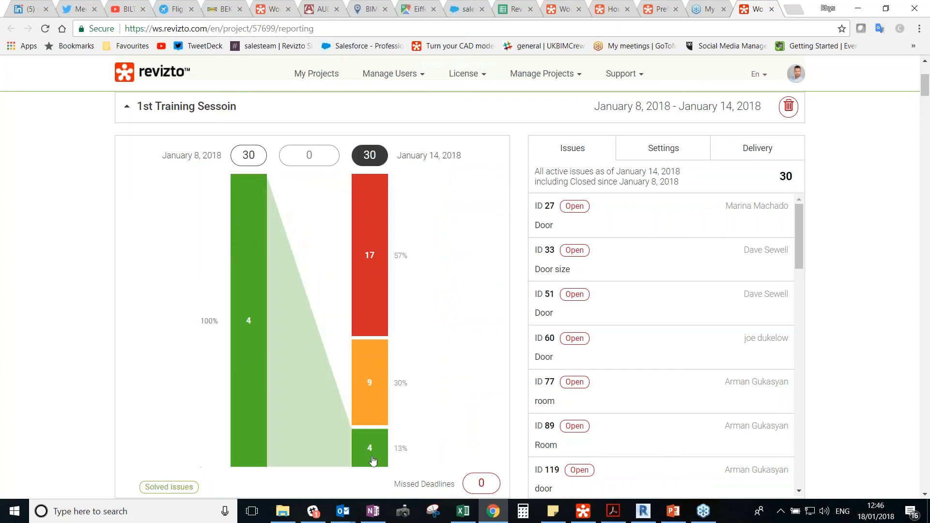
left_click(583, 512)
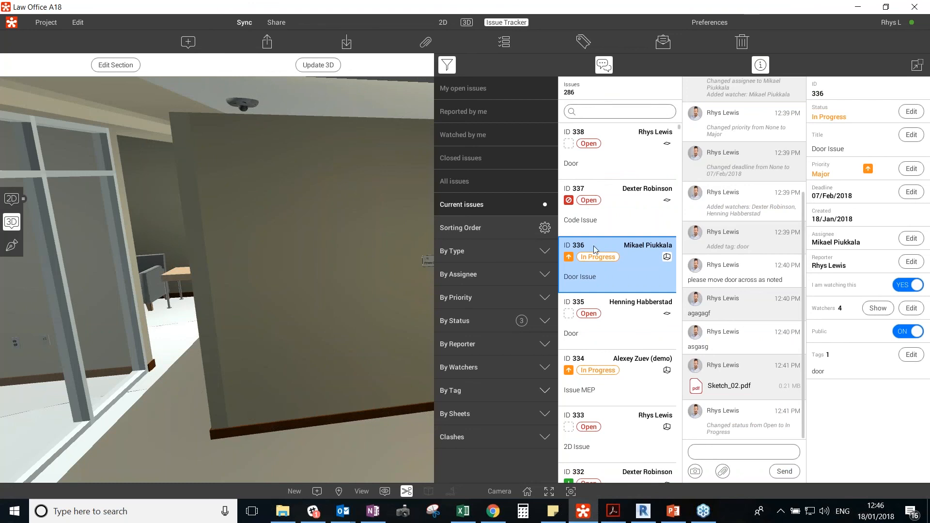
- Switch to the 2D sheet A101 - LEVEL 1 FLOOR PLAN and show its 127 issues alongside
left_click(442, 22)
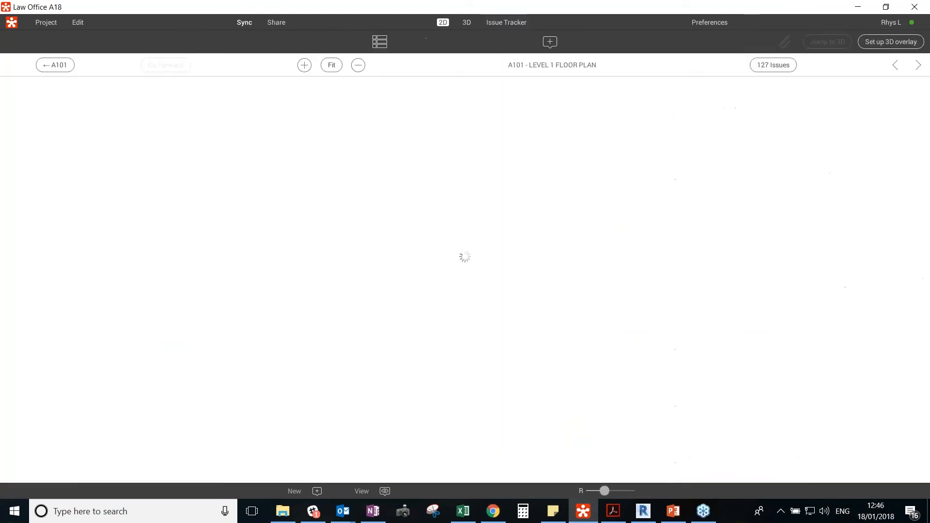
left_click(774, 64)
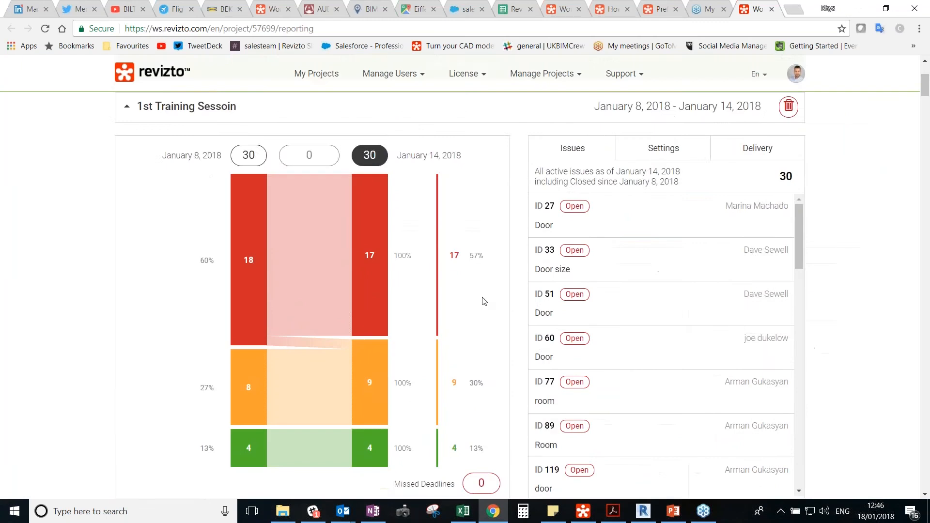
scroll(482, 301, "down", 2)
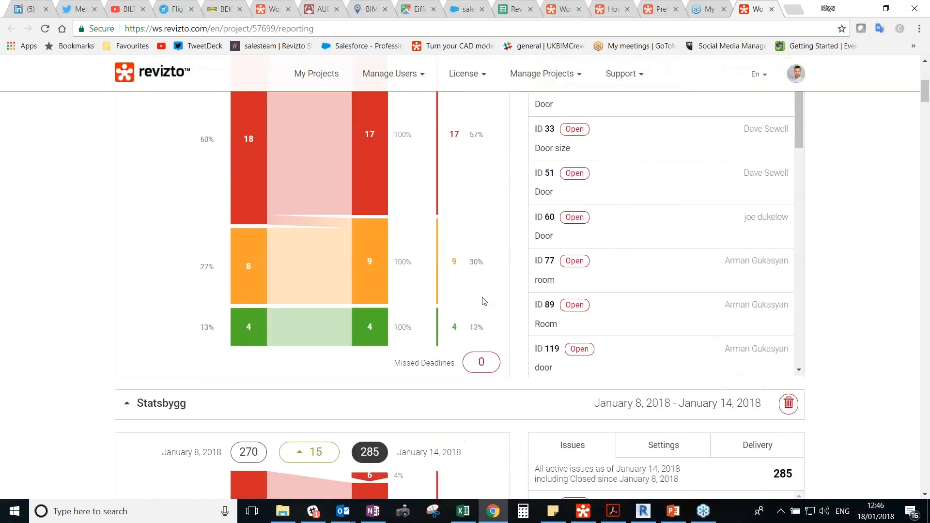
- Filter the report's issues by the red 17-issue bar, then the orange 9 in-progress bar, and review the reports
left_click(368, 259)
left_click(363, 334)
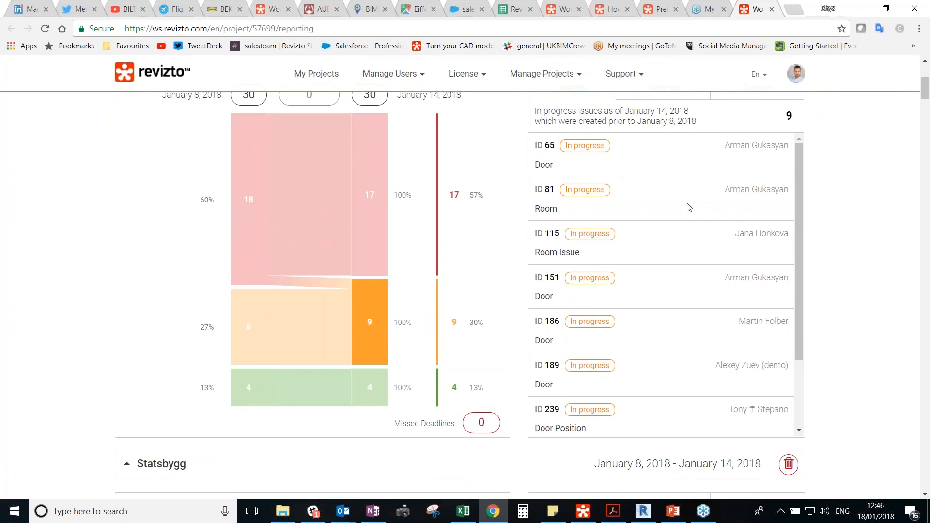
scroll(691, 146, "up", 3)
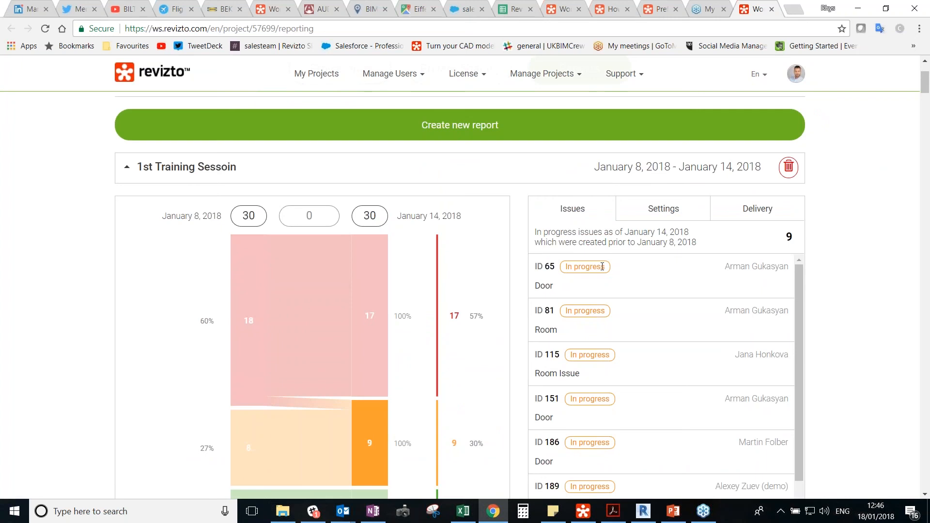
scroll(727, 266, "down", 2)
scroll(470, 350, "down", 4)
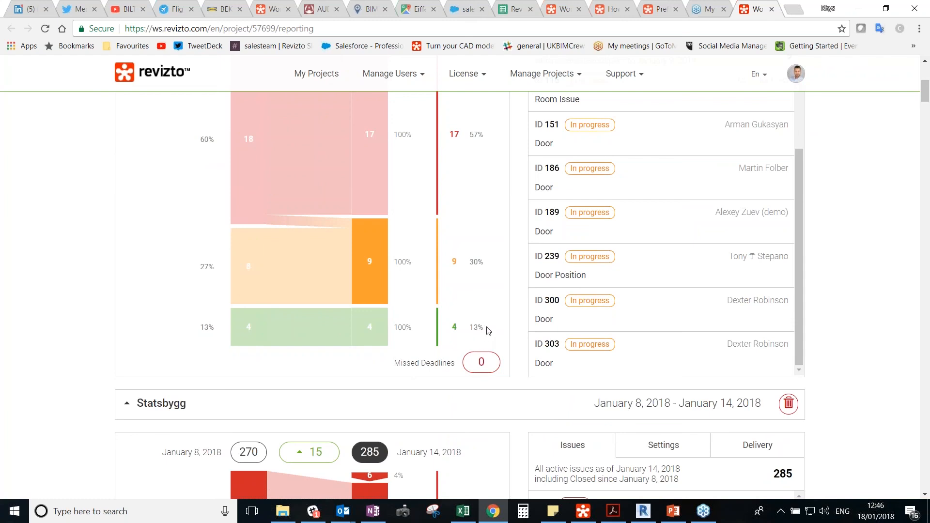
scroll(483, 368, "down", 6)
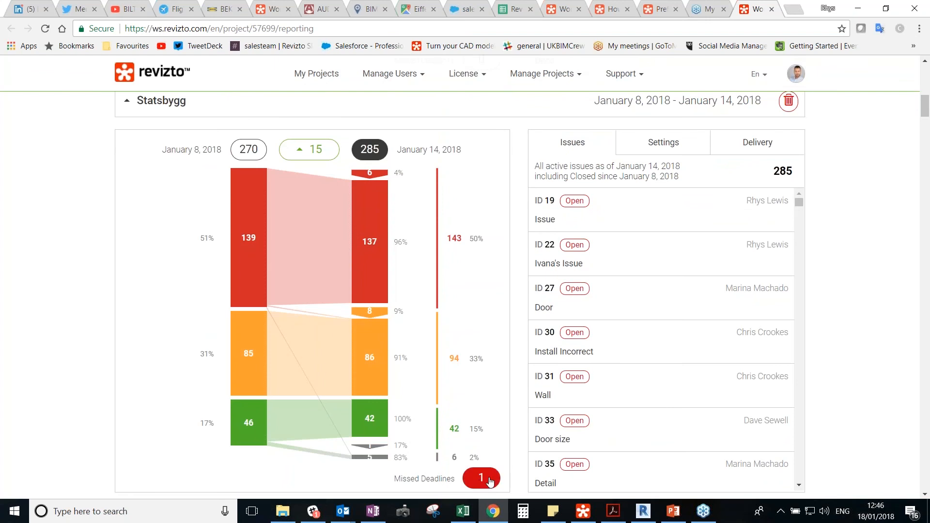
scroll(500, 346, "up", 6)
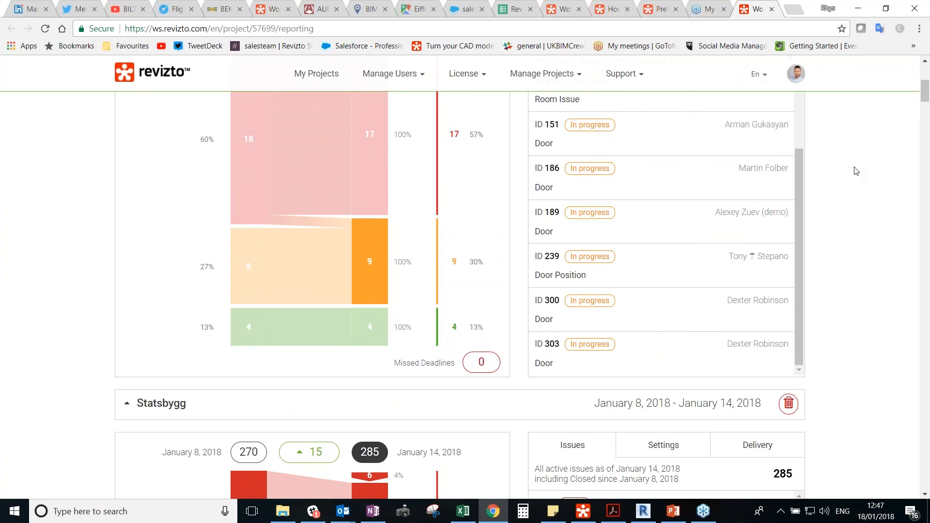
scroll(853, 172, "up", 2)
- Send the report now as chart and PDF with bigger images to the first suggested recipient
left_click(747, 146)
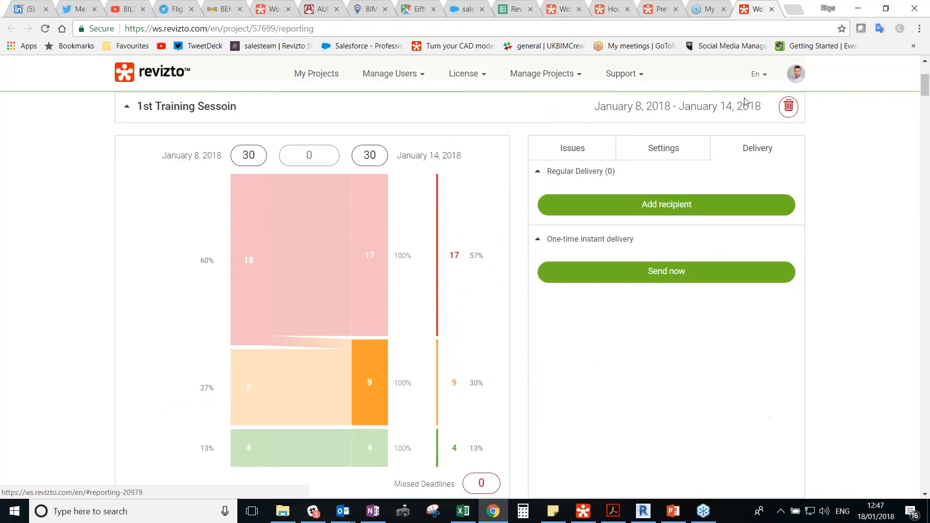
left_click(720, 273)
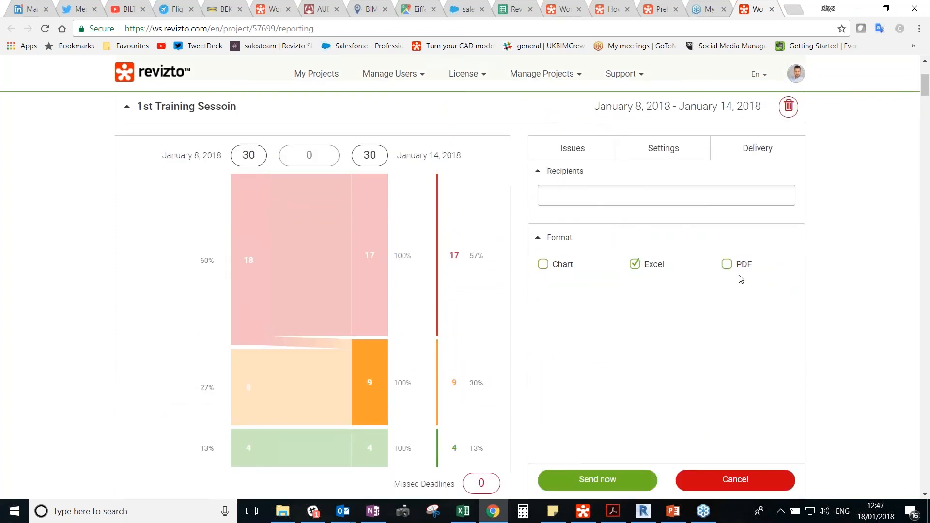
left_click(727, 264)
left_click(543, 264)
left_click(681, 363)
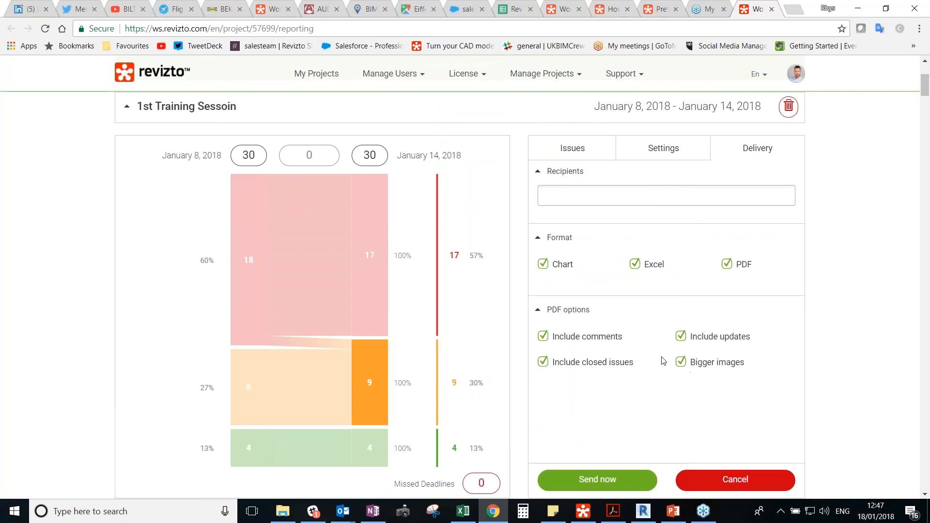
left_click(617, 199)
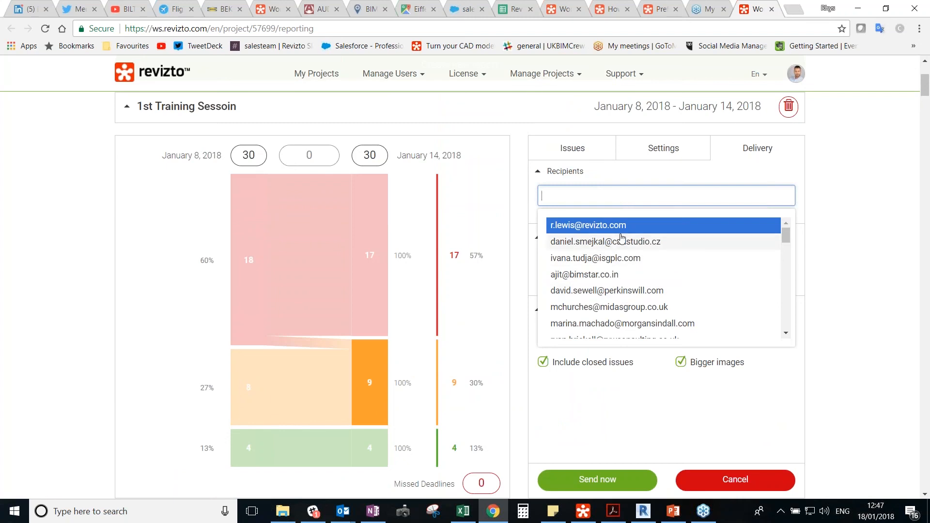
left_click(656, 222)
left_click(633, 170)
left_click(619, 481)
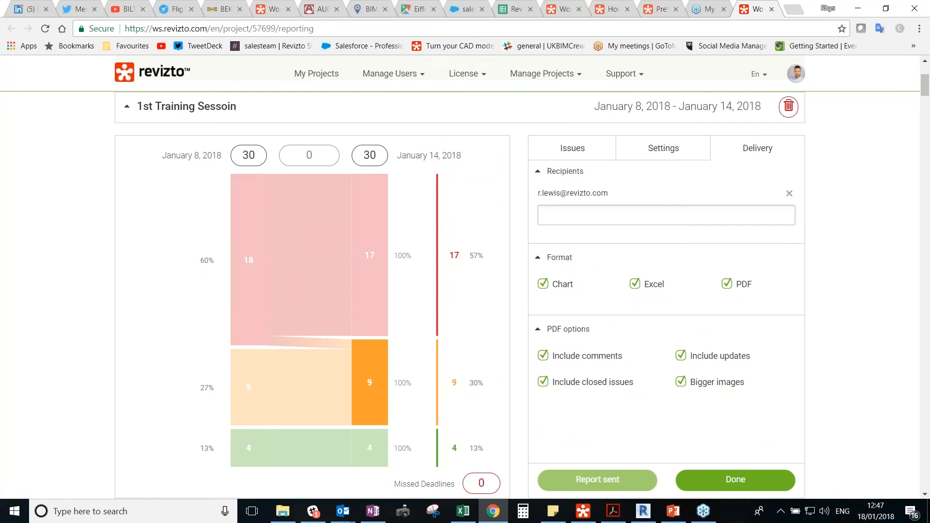
left_click(766, 480)
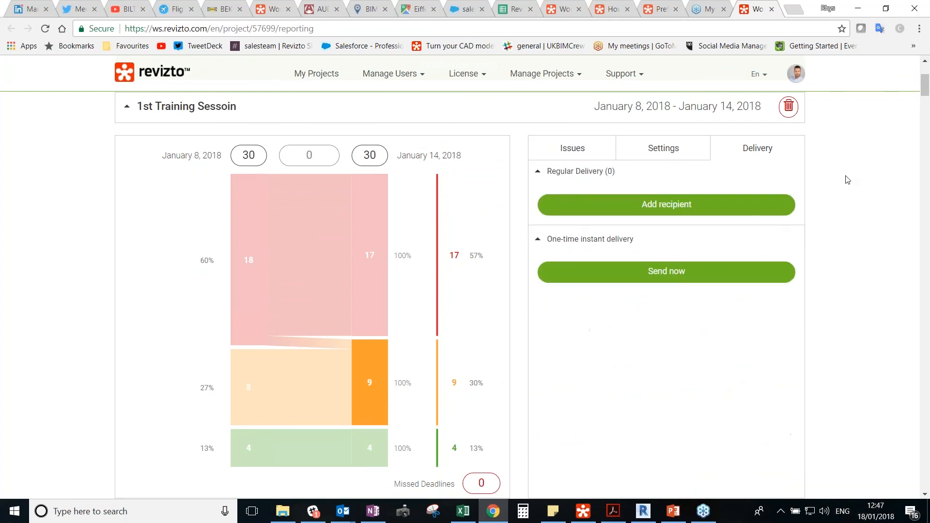
- Start a regular delivery recipient entry scheduled for Fridays
left_click(659, 217)
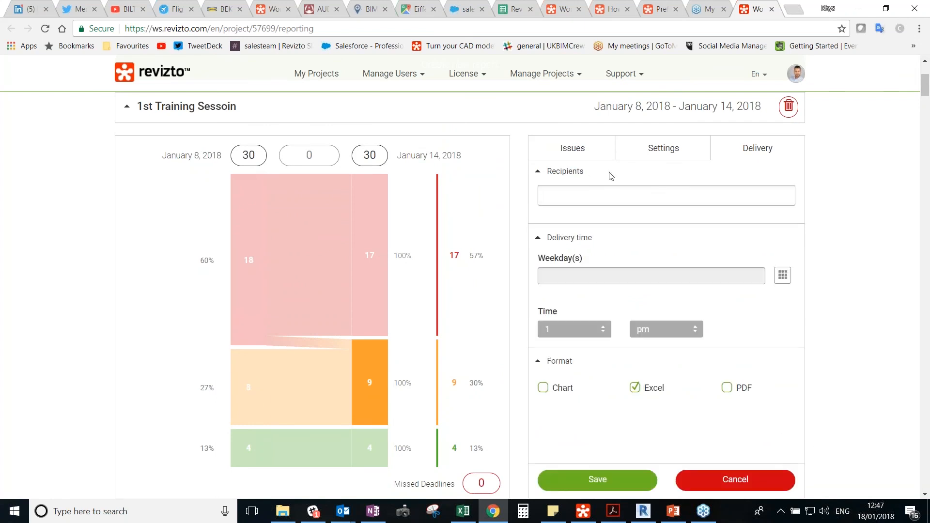
left_click(543, 196)
left_click(913, 233)
left_click(783, 275)
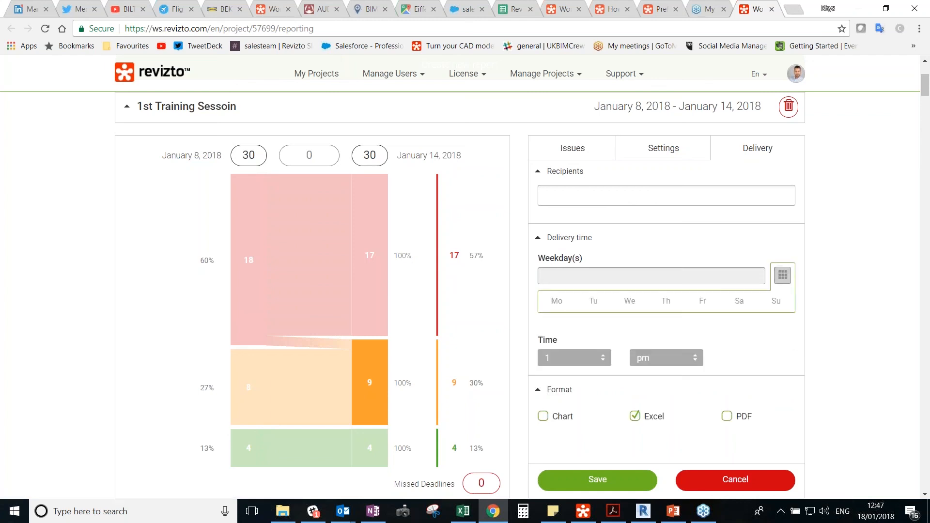
left_click(704, 301)
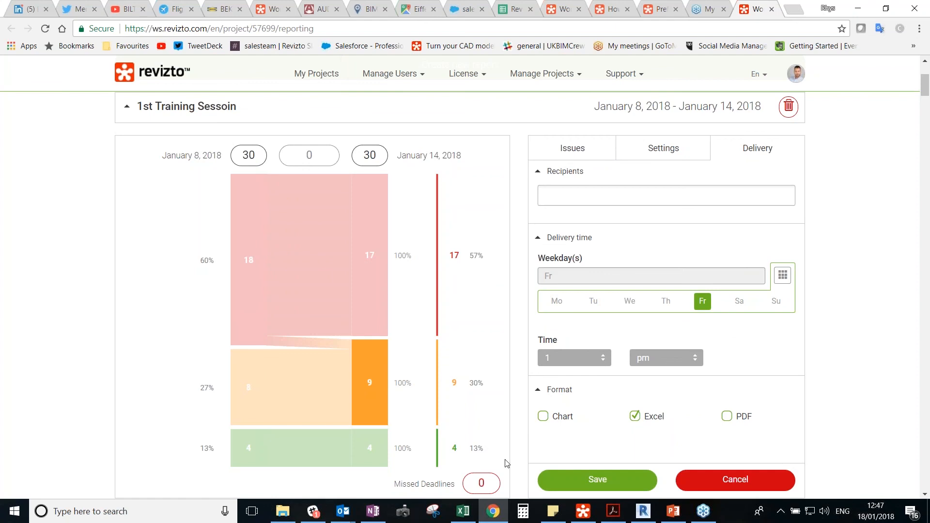
- Open the Revizto '1st Training Sessoin' report email in Outlook and scroll to its PDF link
mouse_move(350, 518)
left_click(295, 461)
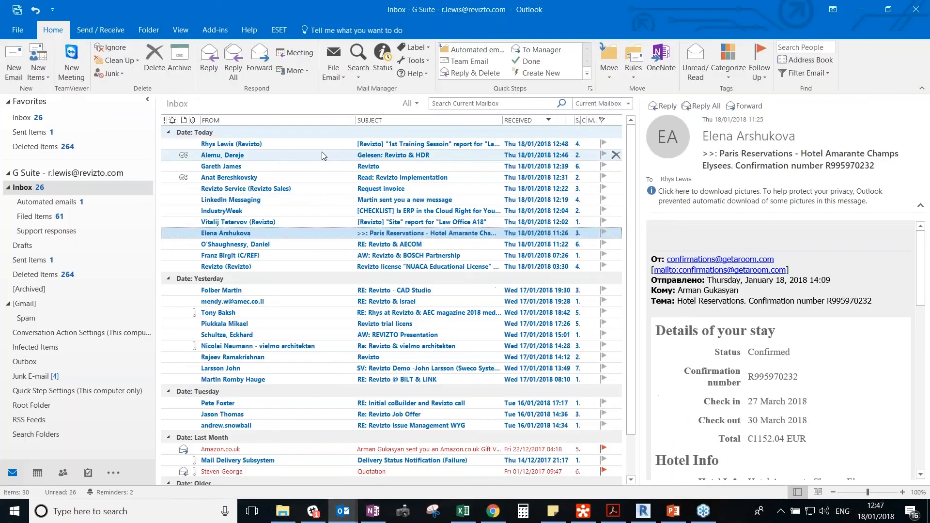
left_click(396, 143)
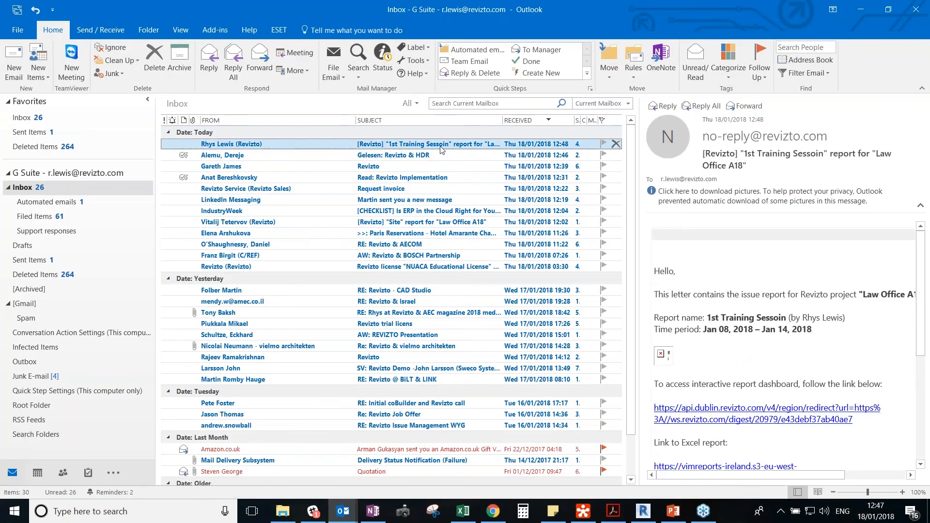
double_click(396, 144)
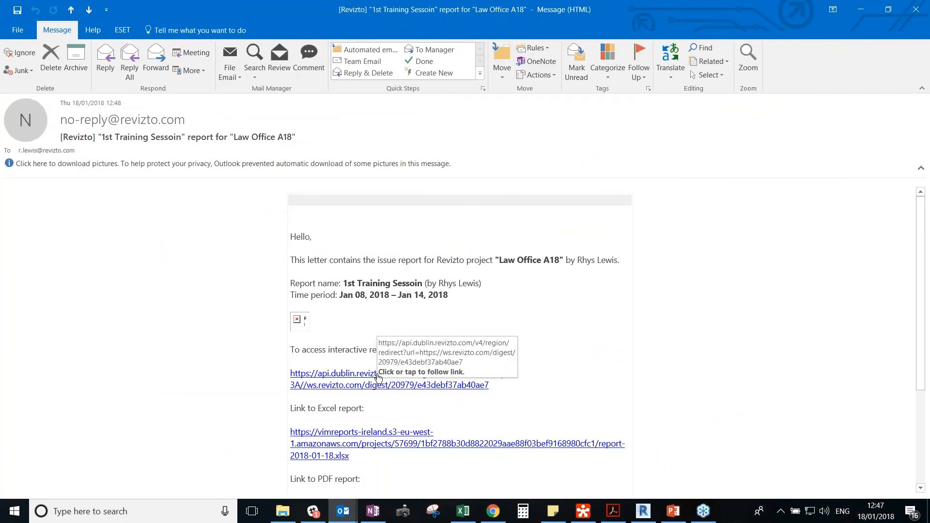
scroll(349, 337, "down", 3)
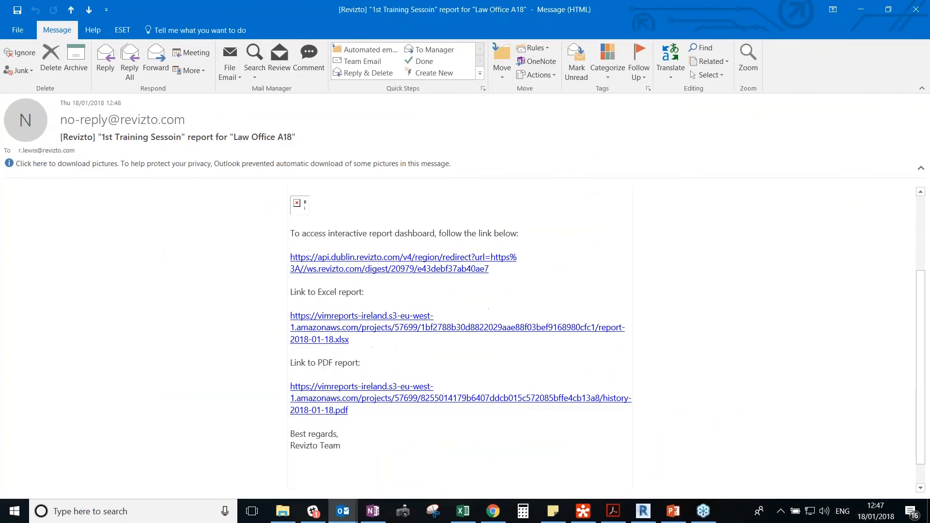
scroll(366, 402, "down", 1)
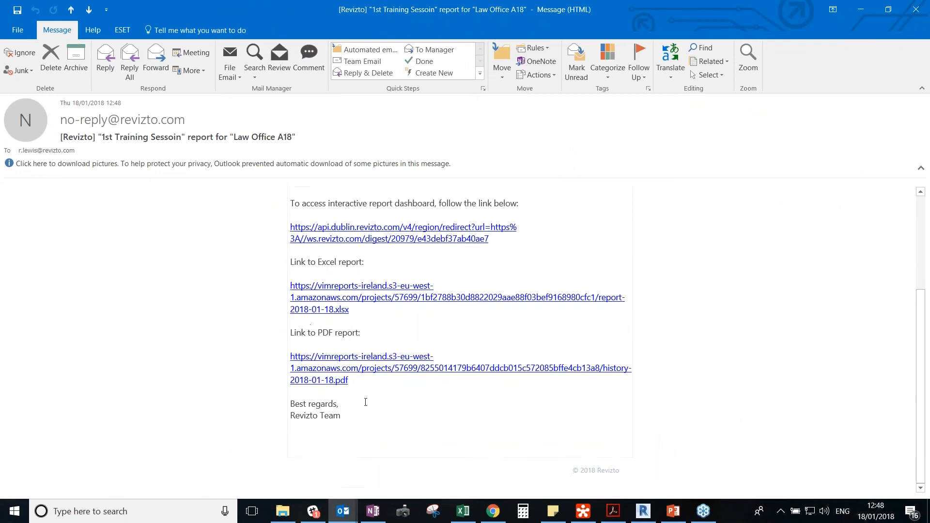
- Open the history-2018-01-18.pdf report in Chrome and read down to the Room issue (ID 81) on page 10
left_click(388, 366)
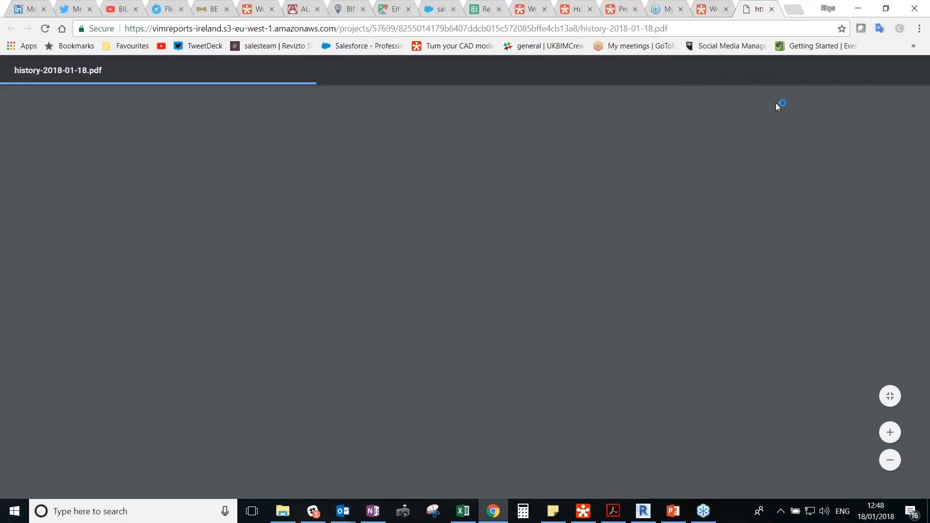
scroll(565, 203, "down", 1, "ctrl")
scroll(565, 203, "down", 6)
scroll(460, 291, "up", 5)
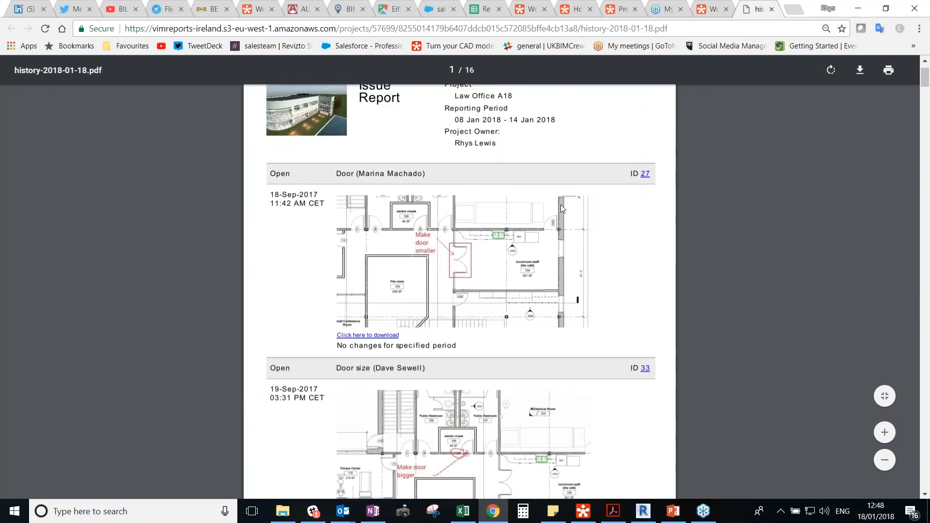
scroll(560, 205, "down", 10)
scroll(562, 208, "down", 16)
scroll(561, 208, "down", 7)
scroll(469, 181, "down", 5)
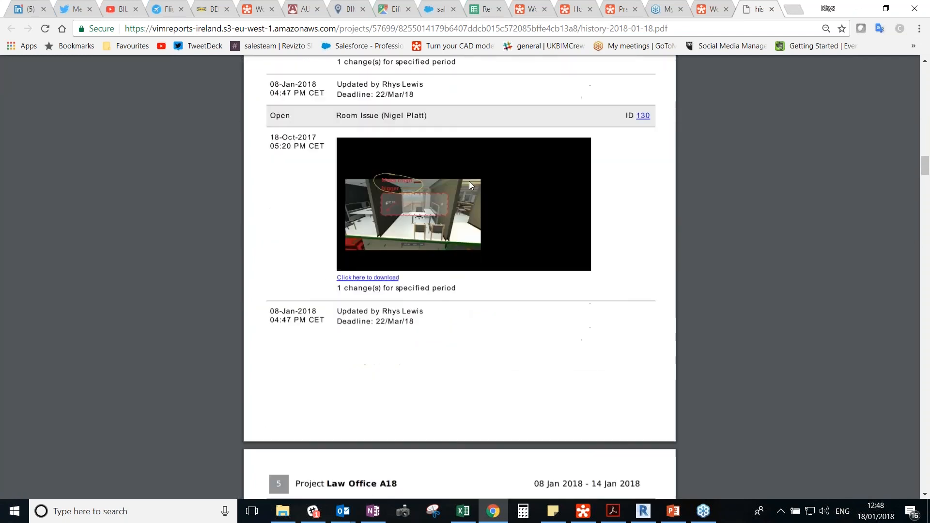
scroll(473, 183, "down", 15)
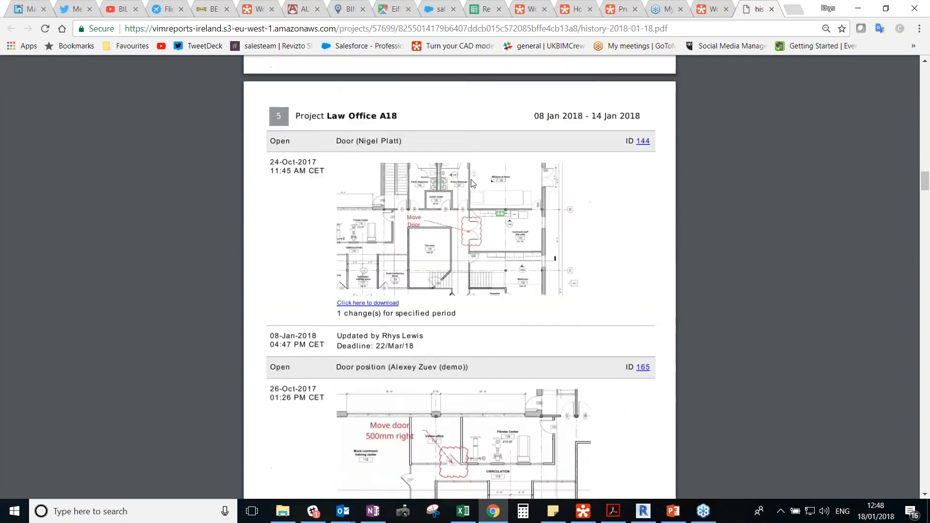
scroll(472, 183, "down", 15)
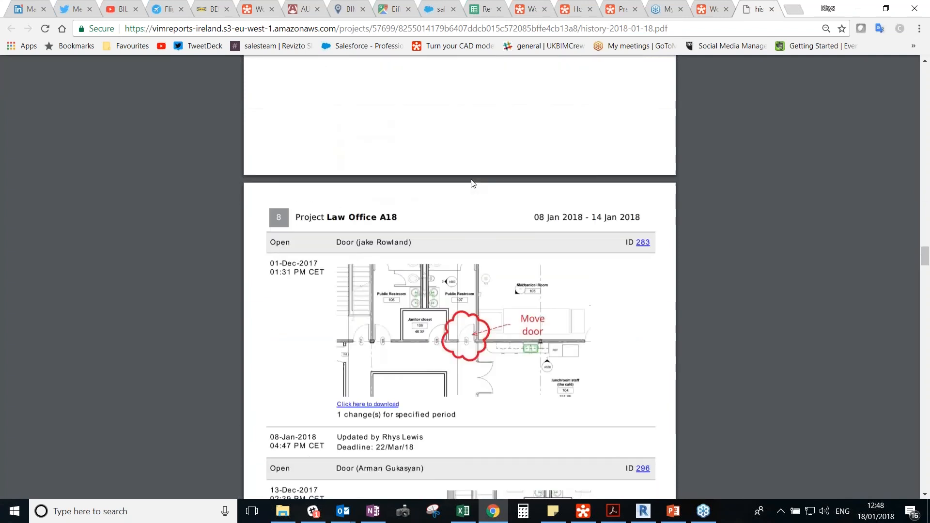
scroll(555, 320, "down", 10)
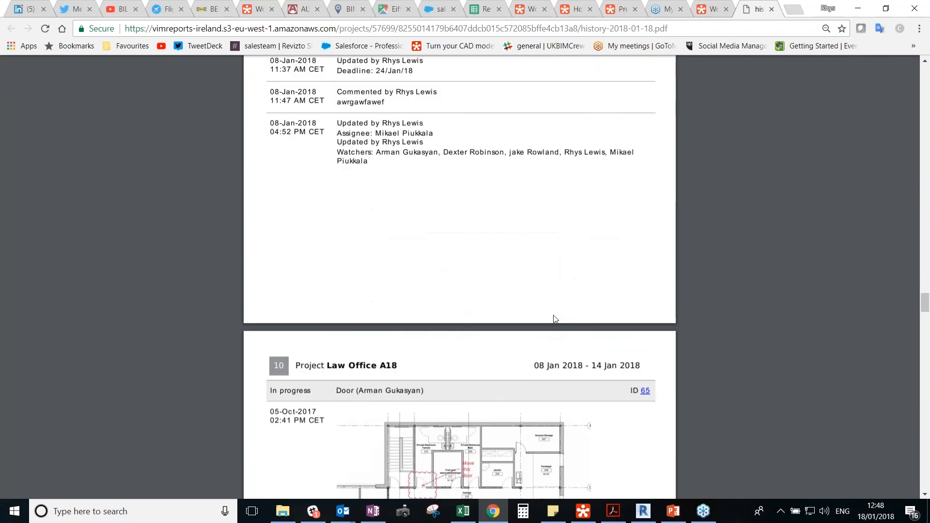
scroll(458, 339, "down", 5)
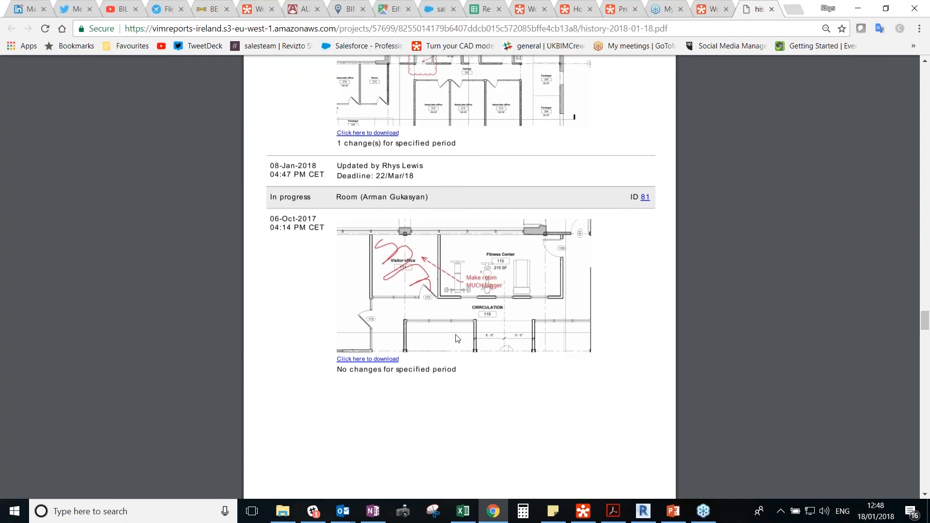
left_click(583, 512)
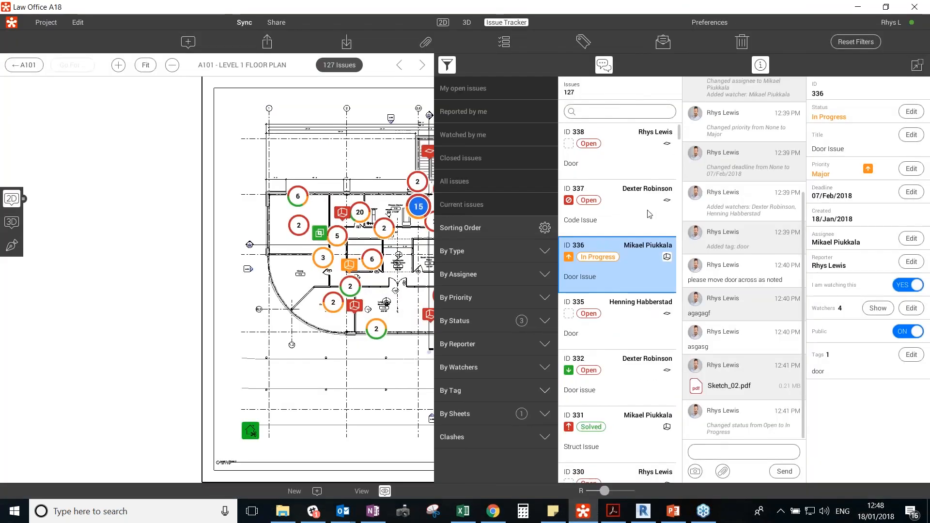
- Review issues 337, 338 and 336, cancelling a webcam photo, then switch the list to multi-selection
left_click(650, 214)
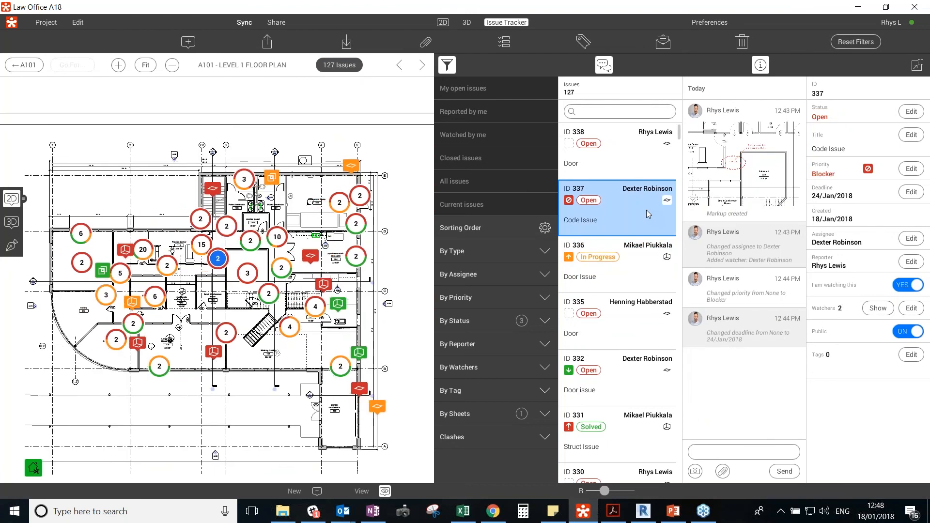
left_click(655, 166)
left_click(695, 472)
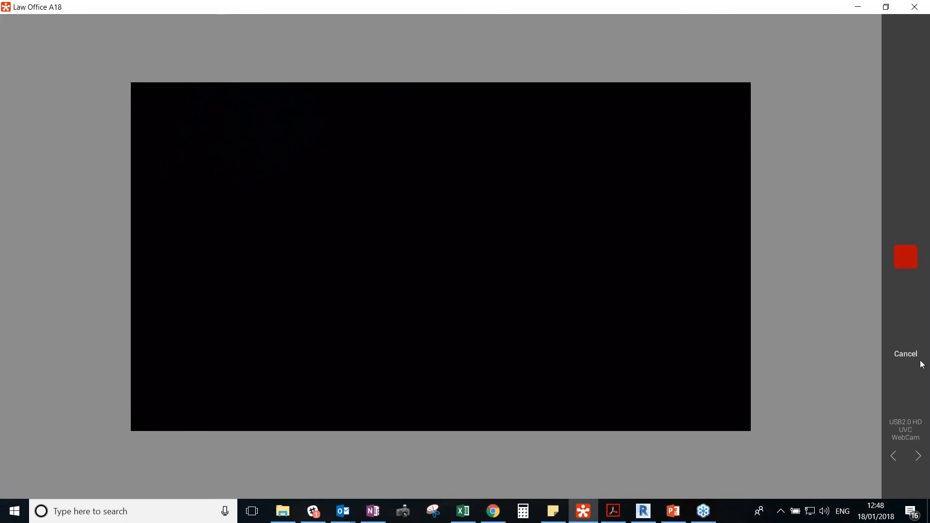
left_click(907, 354)
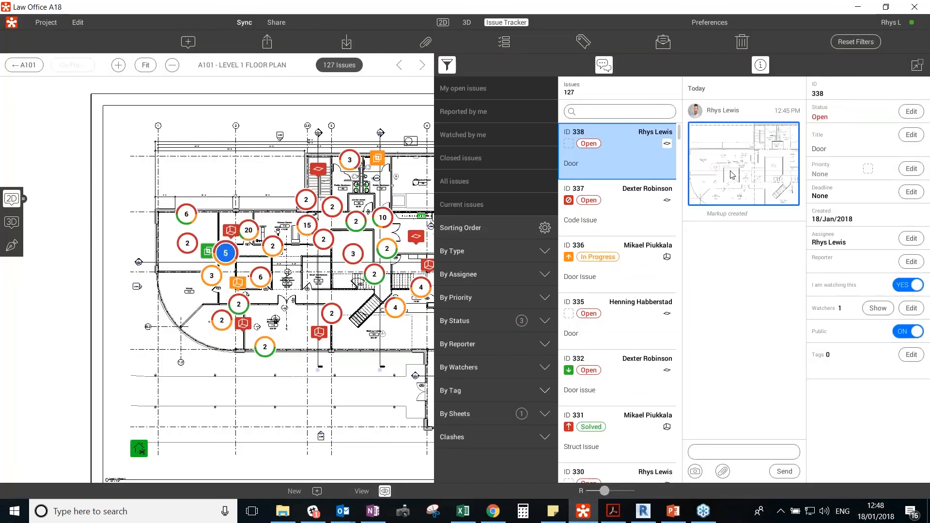
left_click(634, 212)
left_click(648, 291)
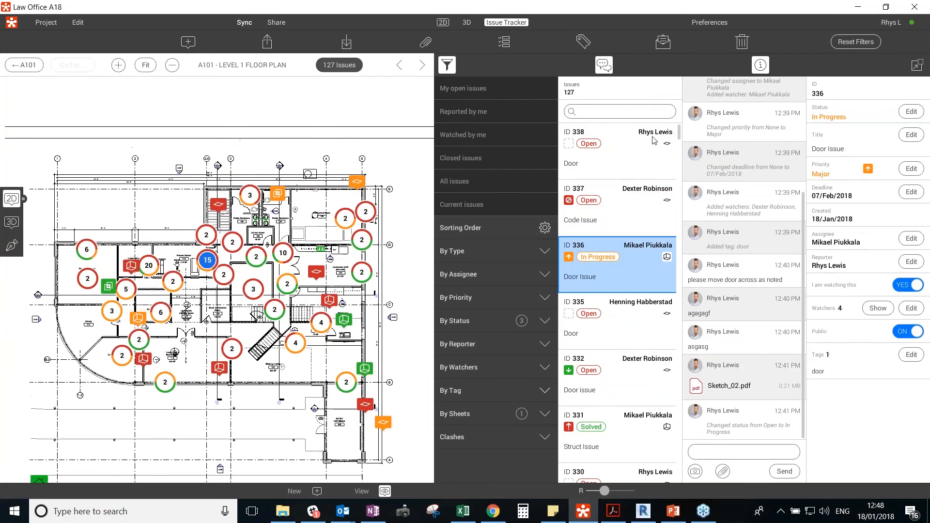
left_click(510, 45)
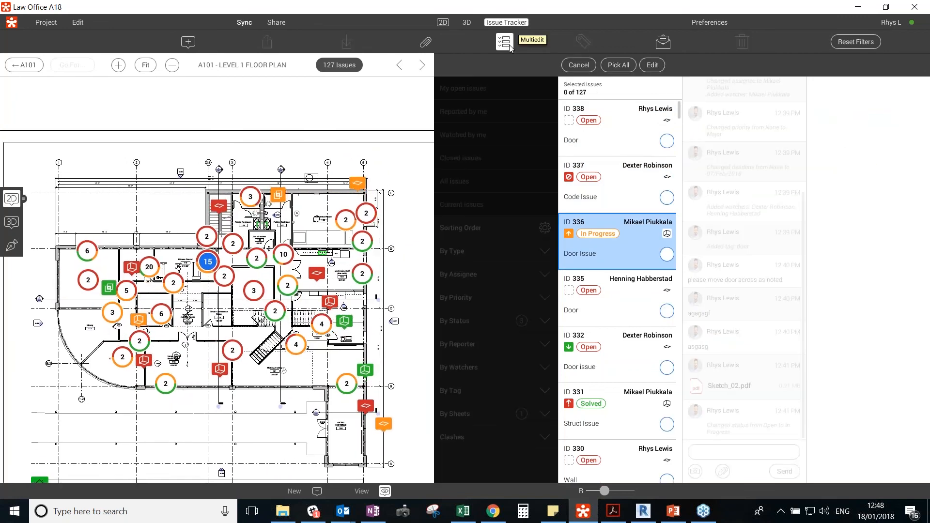
- Restart multi-selection and tick issues 338, 337, 336 and 335
left_click(568, 65)
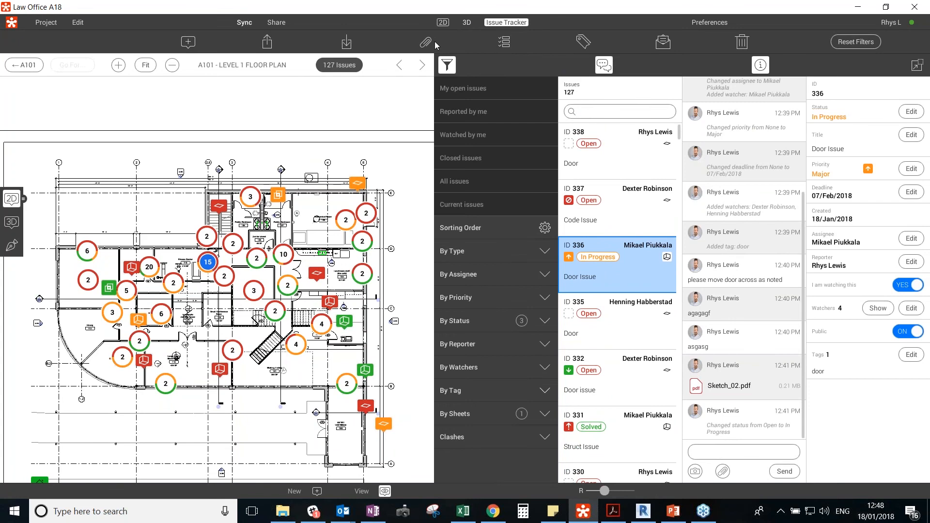
left_click(505, 42)
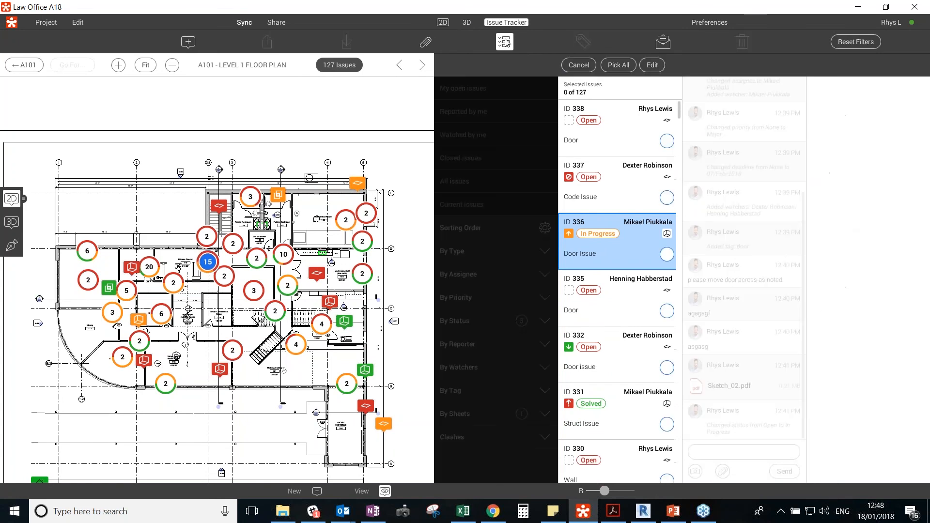
left_click(667, 141)
left_click(667, 197)
left_click(667, 254)
left_click(667, 316)
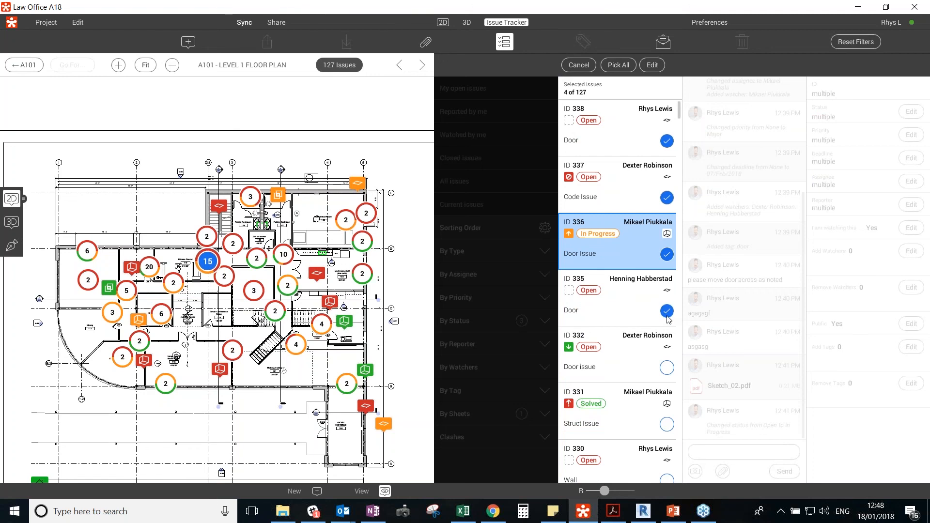
- Set the four ticked issues' deadline to 14 February 2018 and apply the batch change
left_click(654, 65)
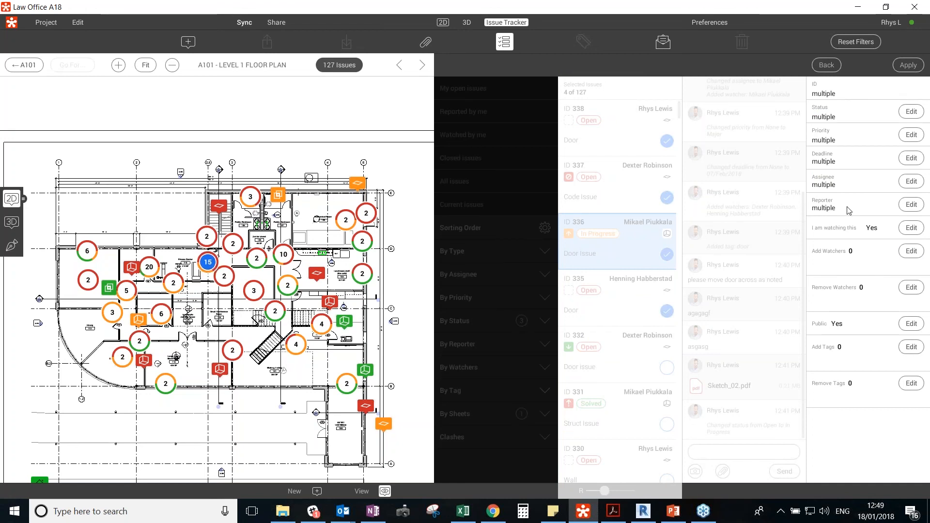
left_click(911, 158)
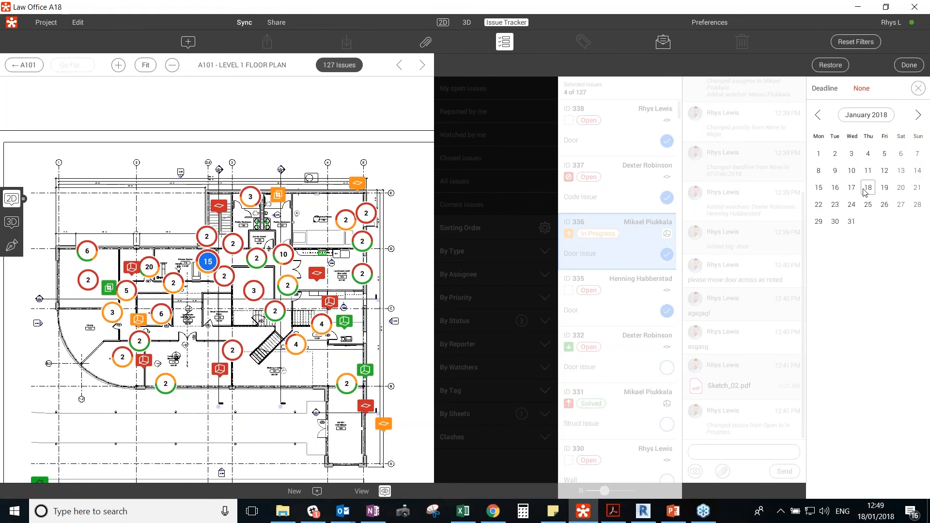
left_click(919, 116)
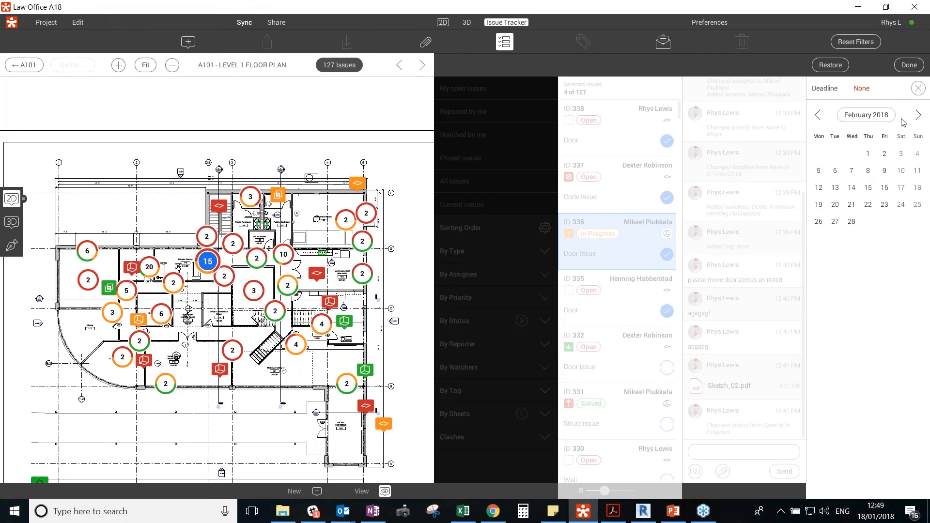
left_click(852, 190)
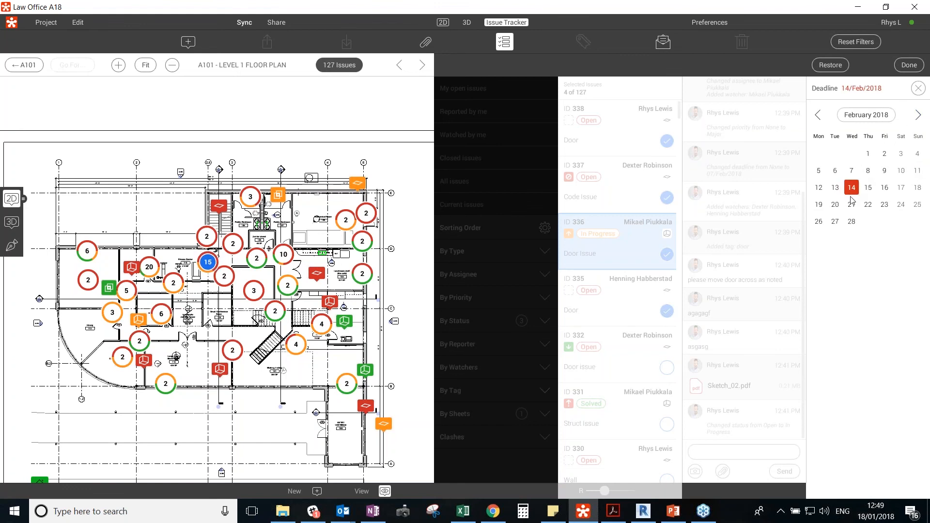
left_click(909, 65)
left_click(908, 65)
left_click(465, 277)
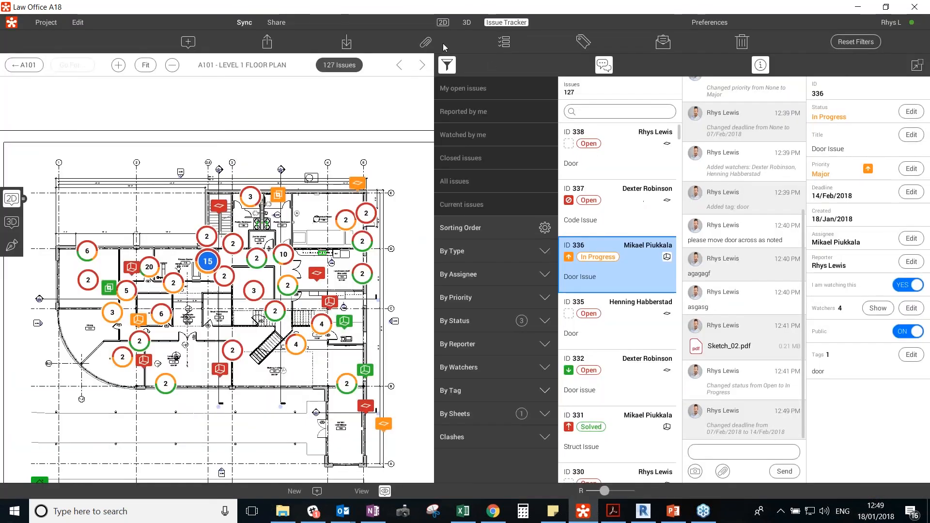
left_click(426, 42)
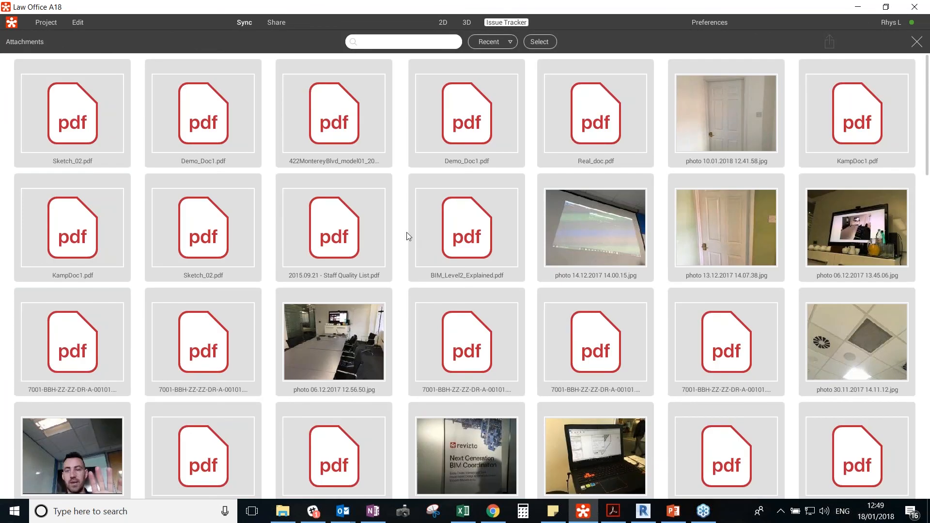
- Browse the project attachments and view the 13.12.2017 door photo full size, then return to the issue tracker
scroll(710, 254, "down", 1)
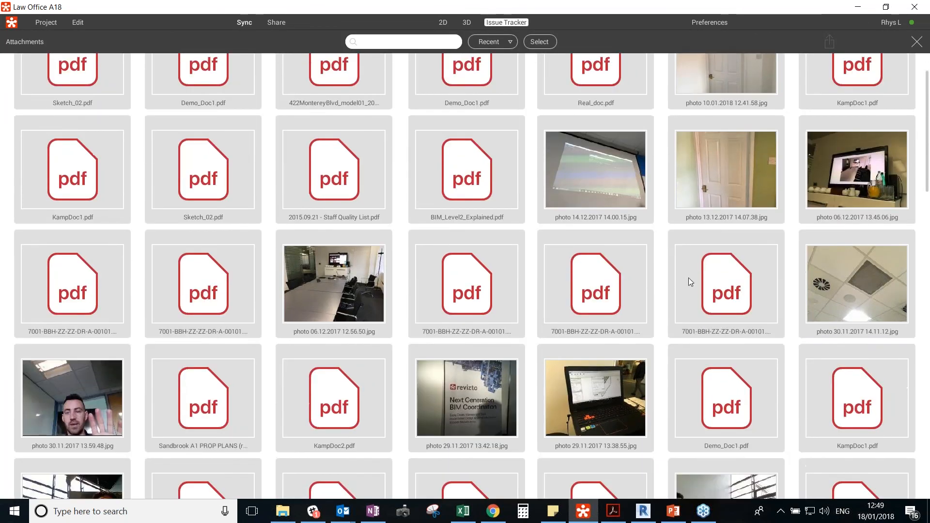
scroll(590, 312, "down", 5)
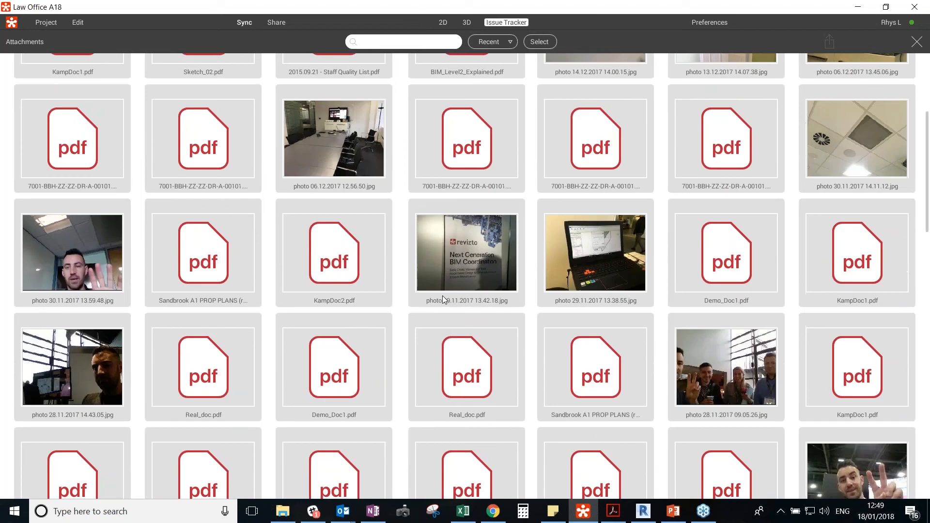
scroll(587, 310, "down", 4)
scroll(391, 258, "up", 3)
scroll(275, 379, "up", 7)
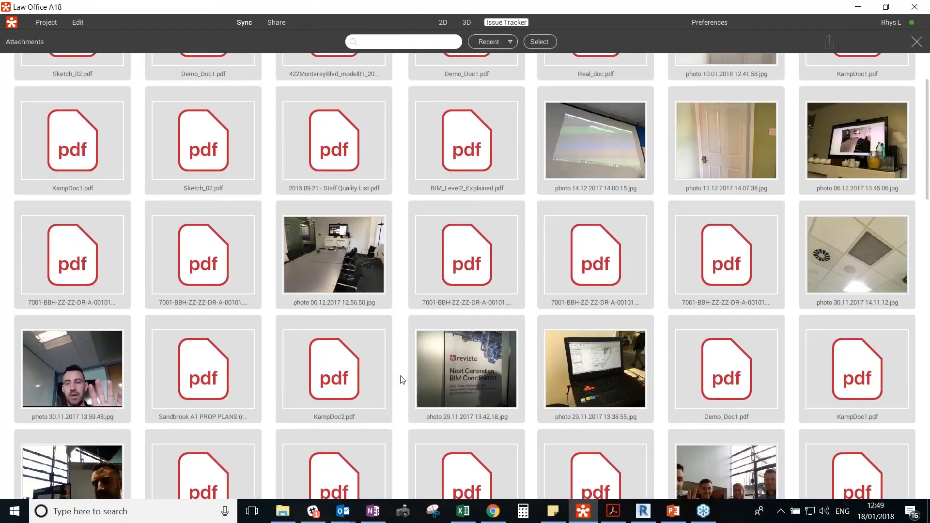
left_click(734, 238)
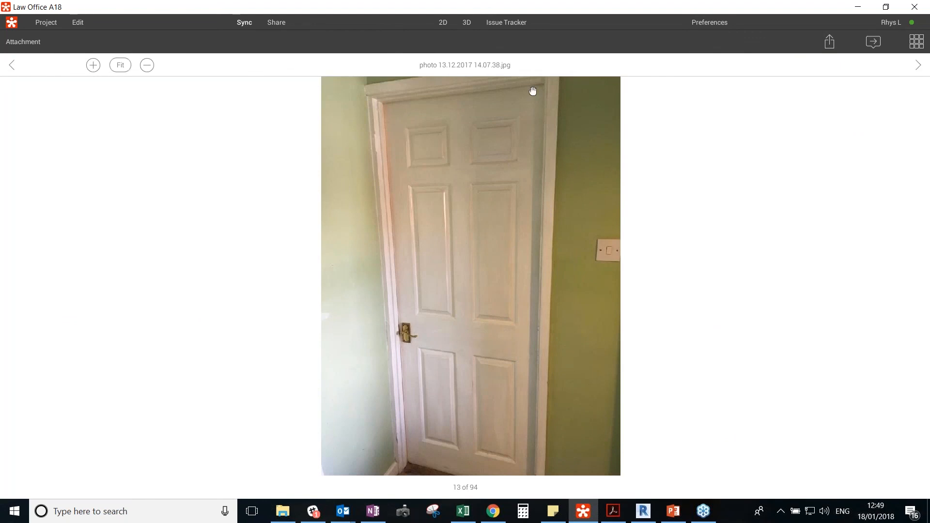
left_click(524, 27)
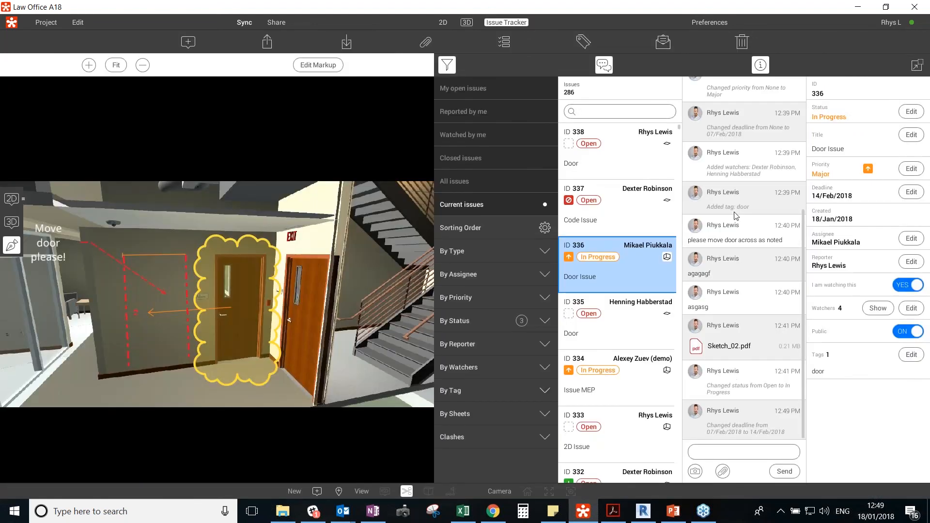
- Minimise Acrobat Reader and bring the history report in Chrome to the front
left_click(614, 512)
left_click(826, 10)
left_click(493, 512)
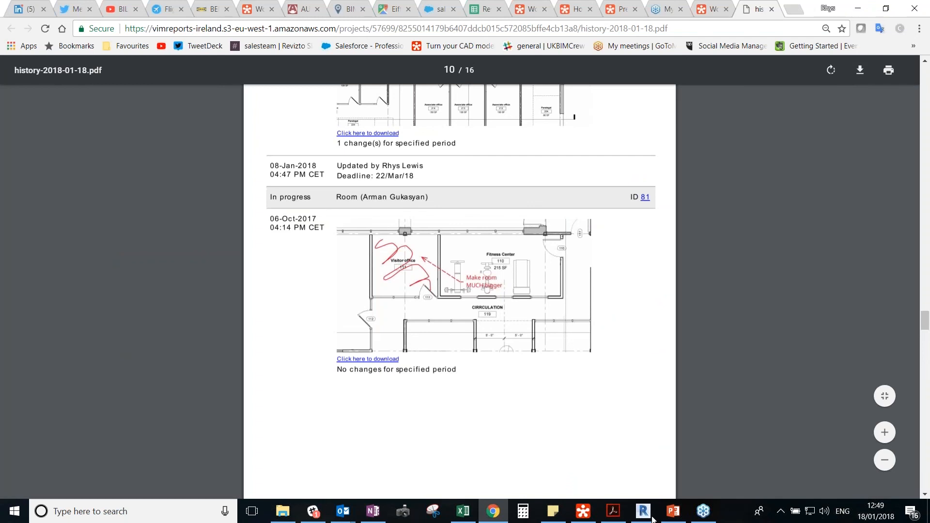
- Present the Revizto Overview deck from slide 18 on reporting, then end the show and minimise PowerPoint
left_click(672, 518)
scroll(89, 303, "down", 4)
left_click_drag(109, 275, 117, 443)
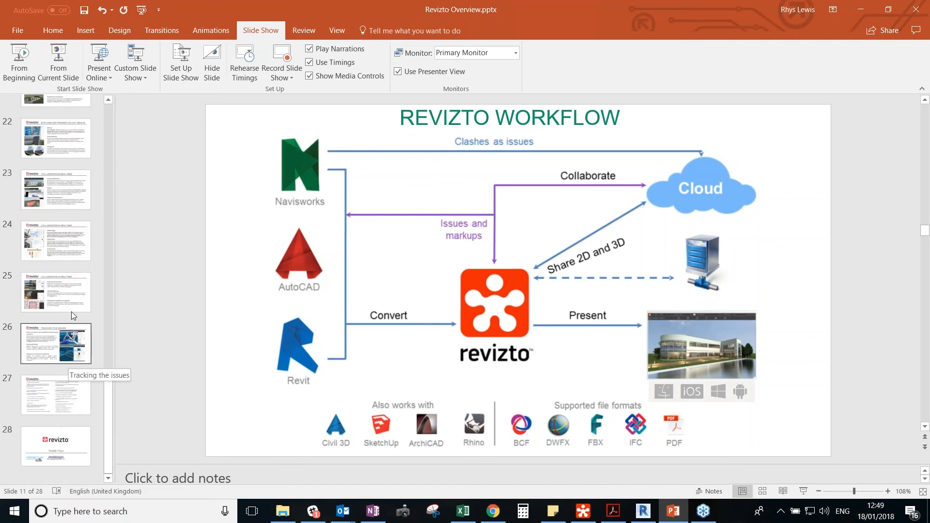
scroll(75, 311, "up", 1)
scroll(75, 312, "up", 5)
left_click(74, 293)
left_click(76, 67)
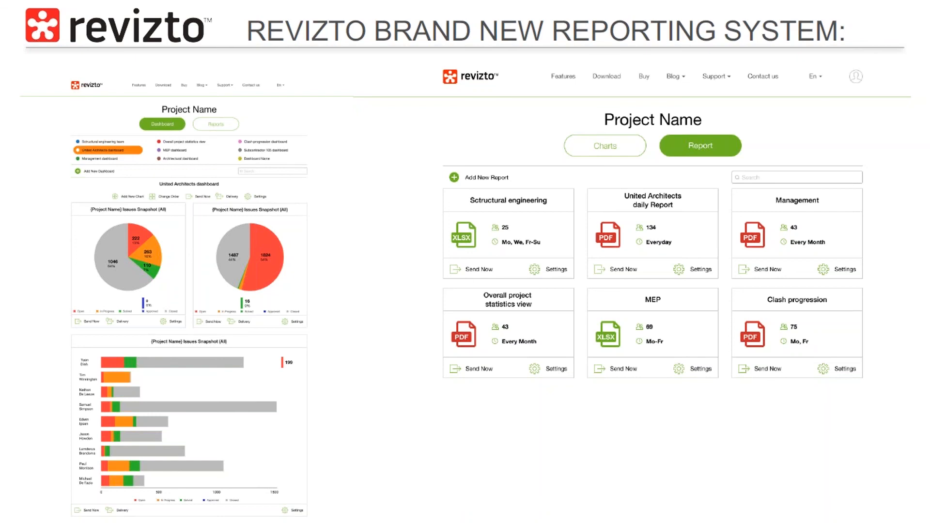
key("Escape")
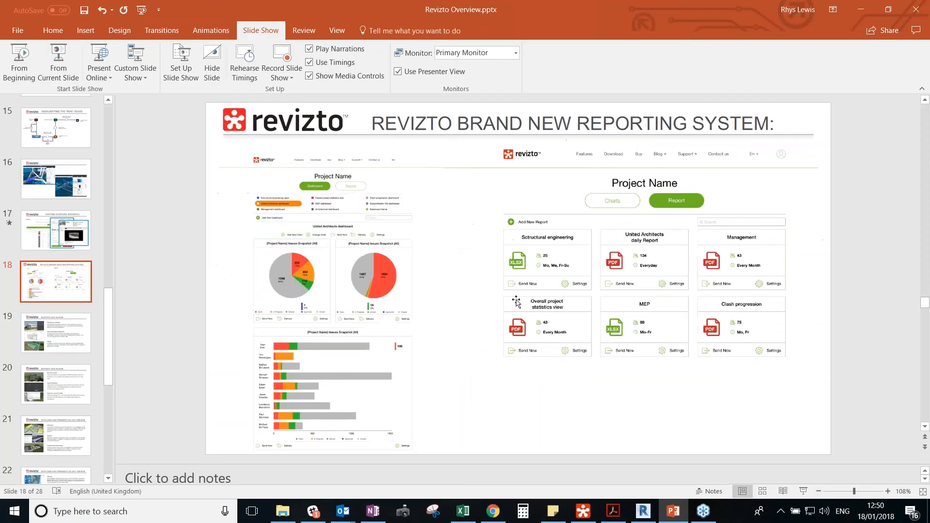
left_click(859, 5)
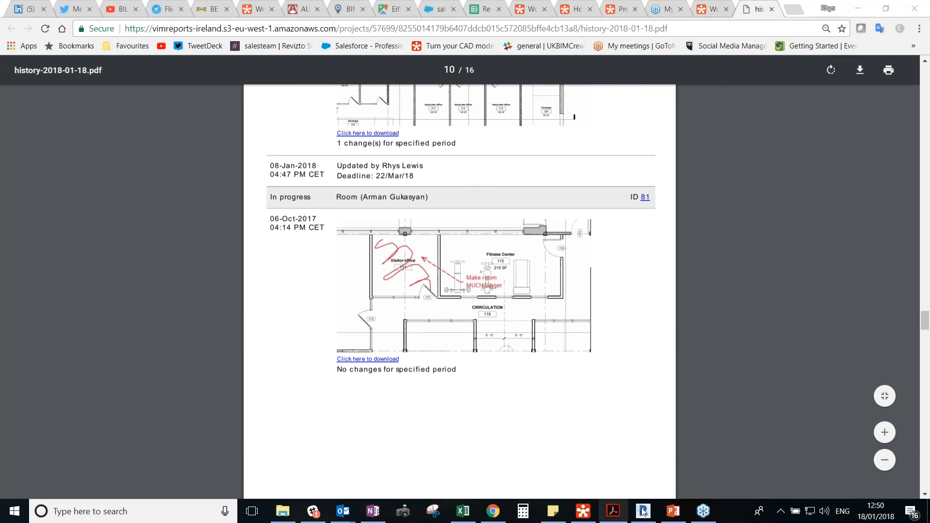
- Show slide 2, the GoToWebinar attendee interface, then return to Revizto
left_click(672, 511)
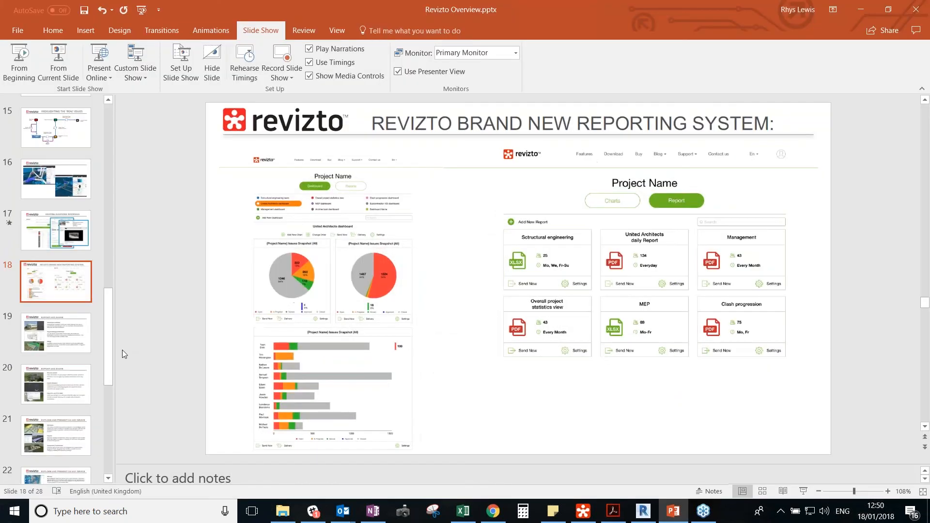
scroll(118, 272, "up", 15)
left_click(75, 182)
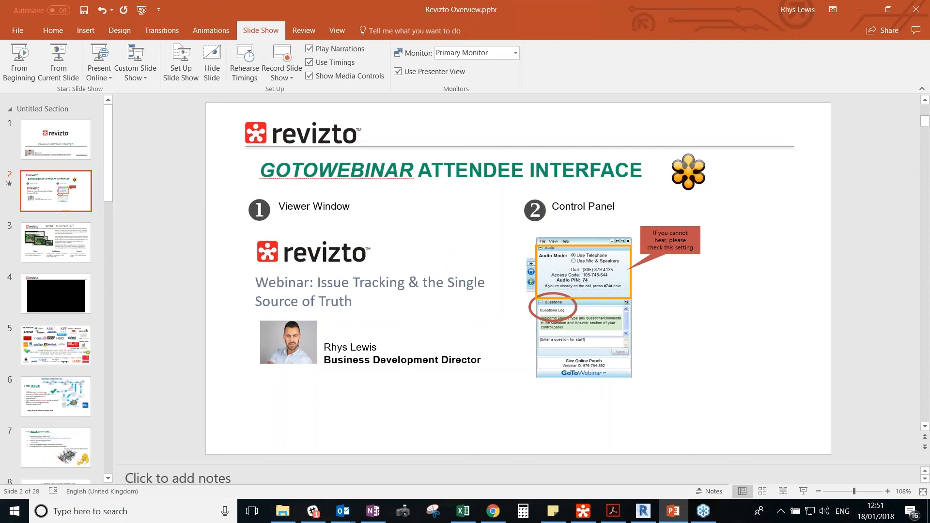
left_click(590, 513)
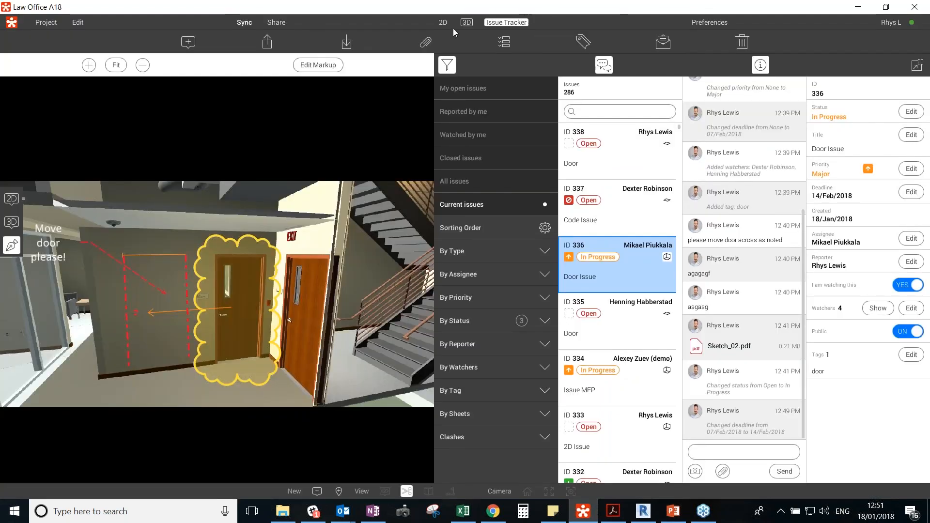
- Review Preferences' General language and Navigation settings, then display the Graphics quality settings
left_click(715, 22)
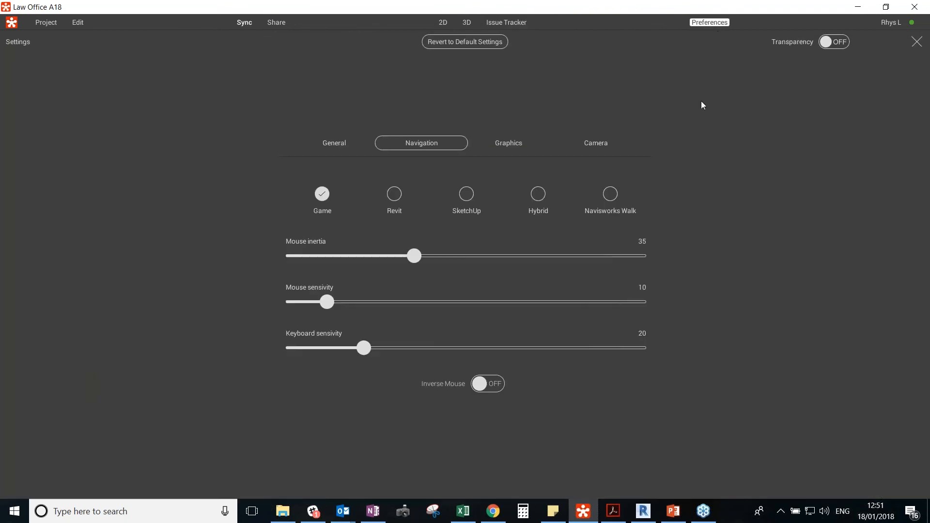
left_click(334, 143)
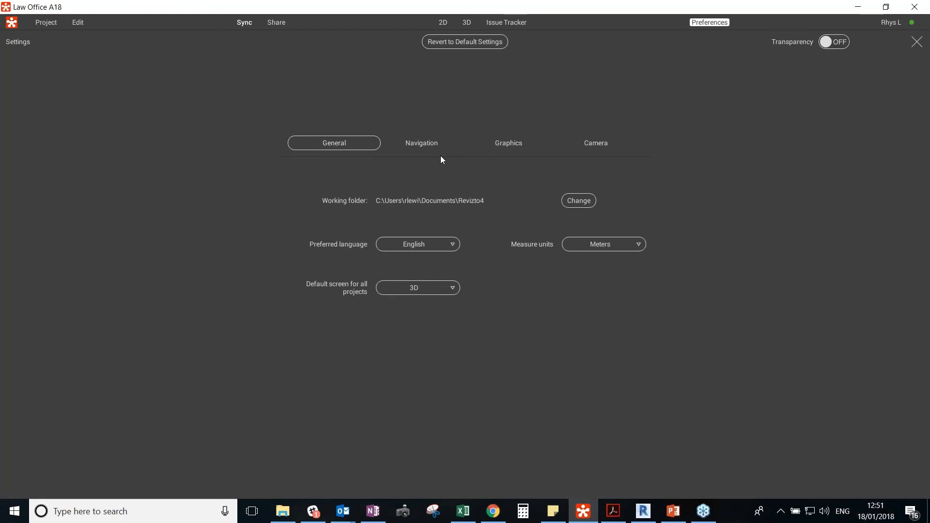
left_click(440, 244)
left_click(434, 145)
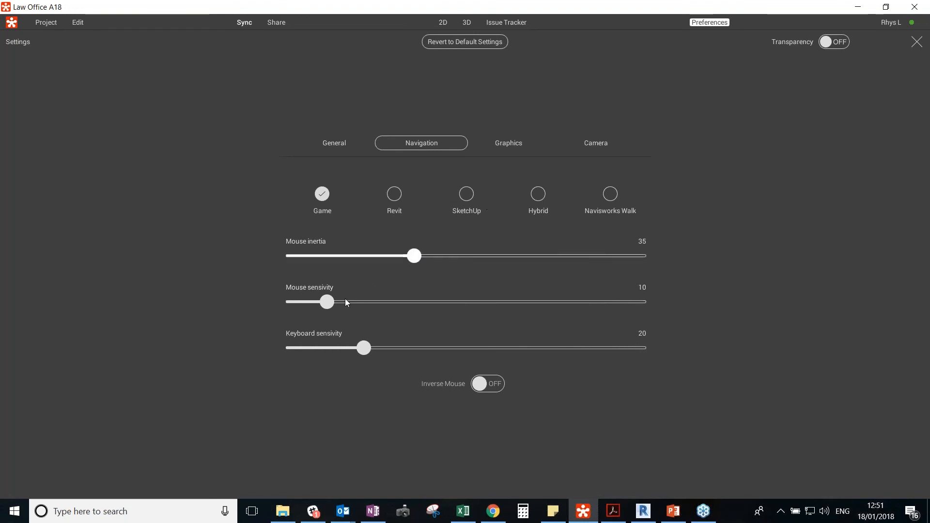
left_click(515, 144)
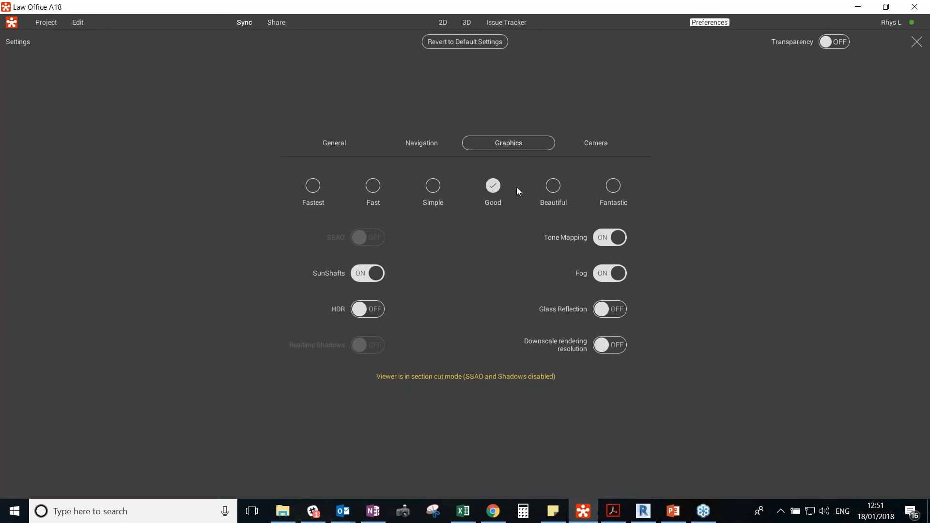
- Switch graphics quality to the Fantastic preset and inspect the glass meeting room in 3D
left_click(614, 187)
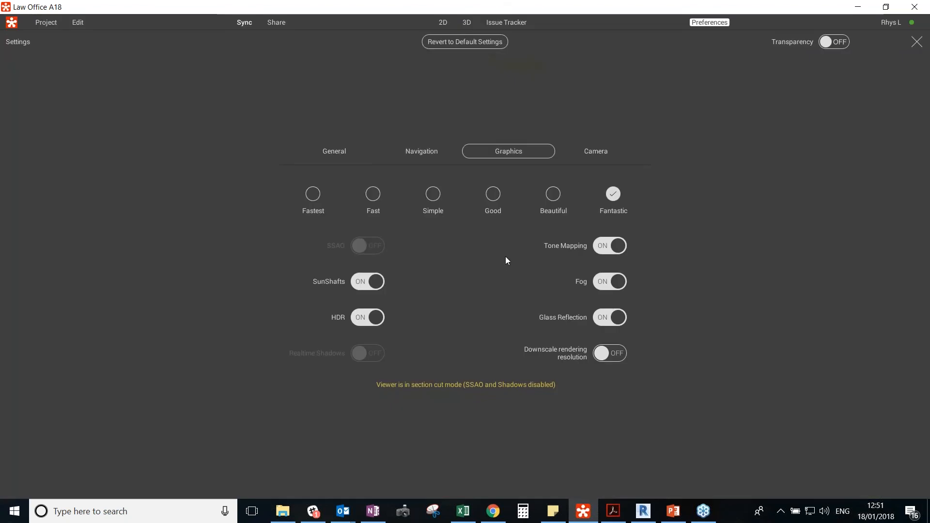
left_click(467, 24)
right_click_drag(608, 218, 467, 246)
scroll(467, 246, "down", 4)
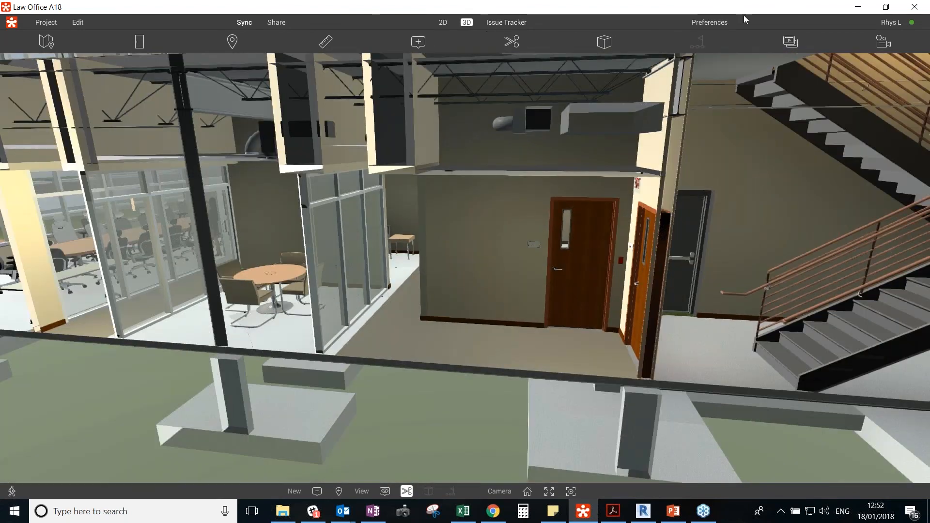
- Apply the Fastest graphics preset and compare both floors in the 3D view
left_click(708, 22)
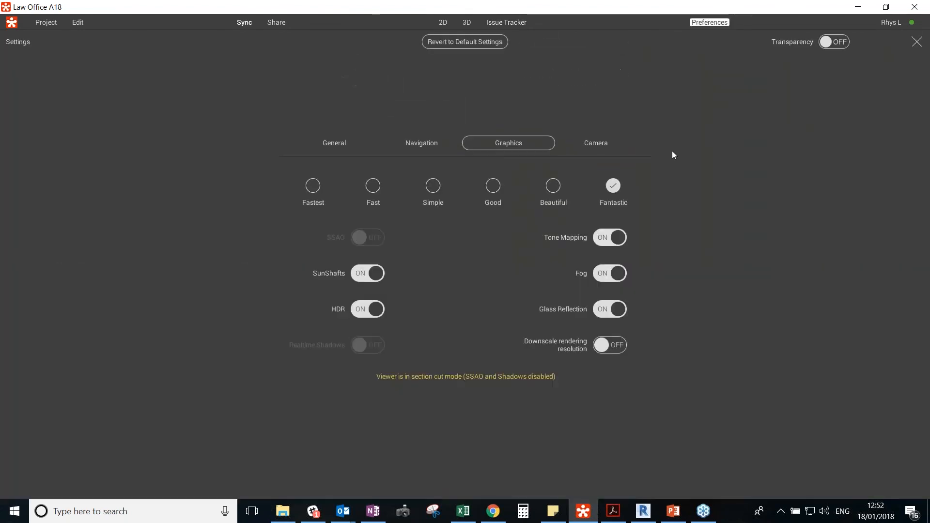
left_click(313, 186)
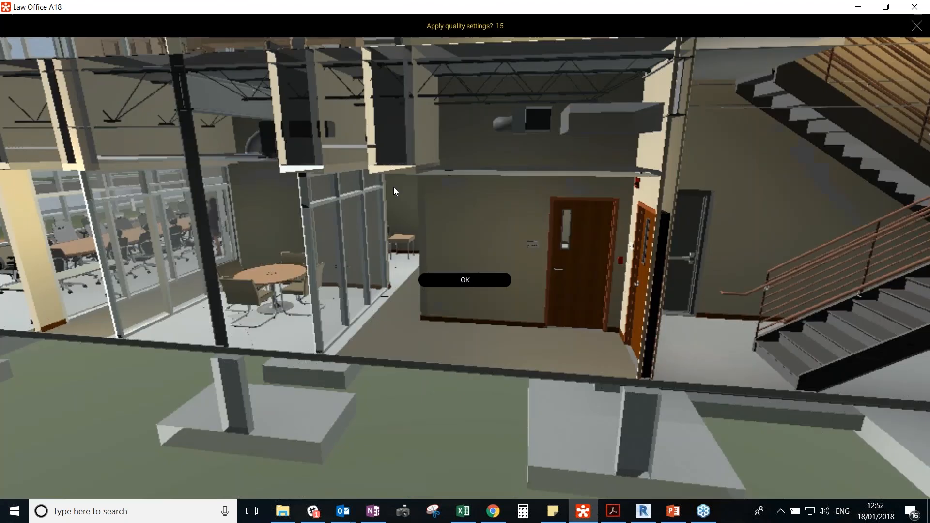
left_click(486, 283)
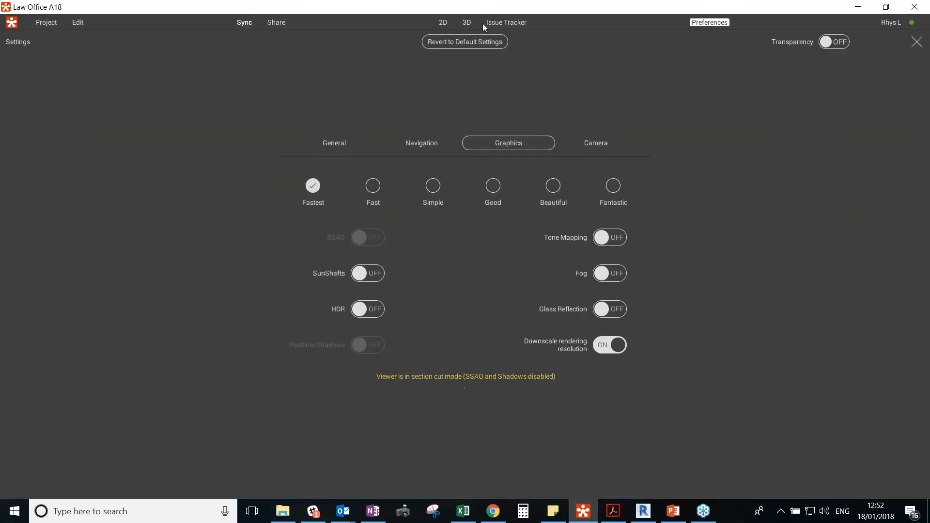
left_click(467, 23)
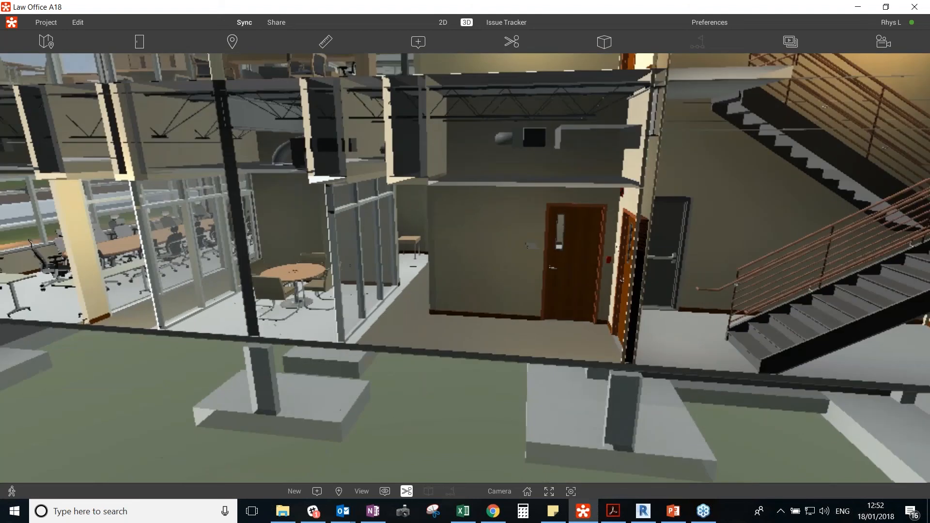
left_click_drag(512, 257, 630, 194)
key("a")
key("a")
- Restore the Good graphics preset and switch to the 2D sheet view
left_click(710, 22)
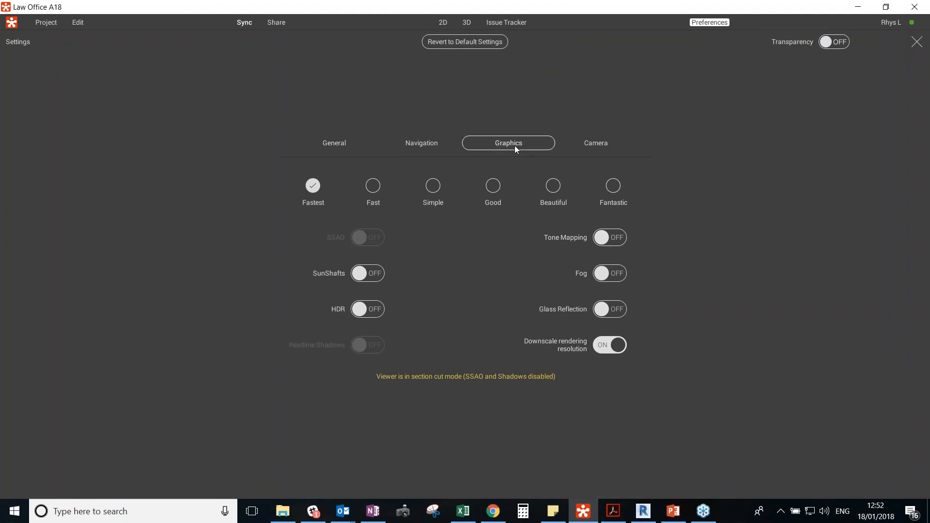
left_click(493, 187)
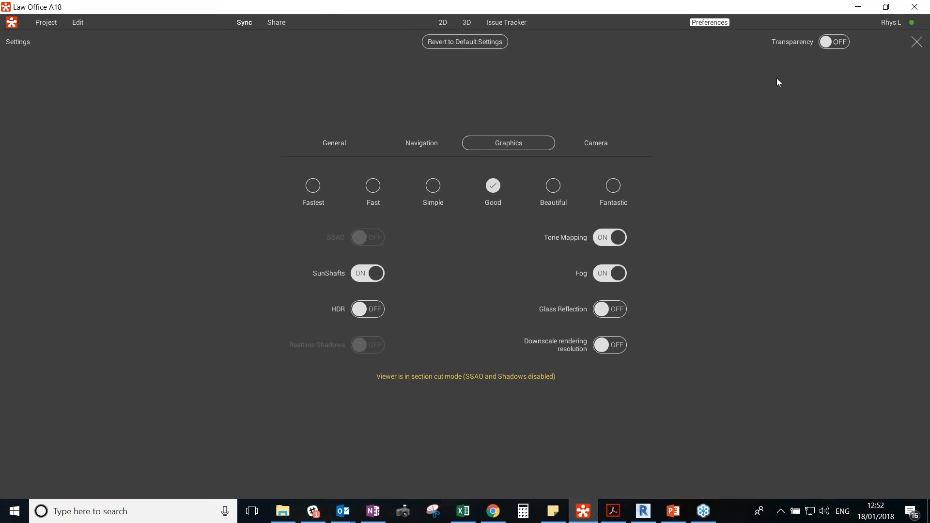
left_click(444, 24)
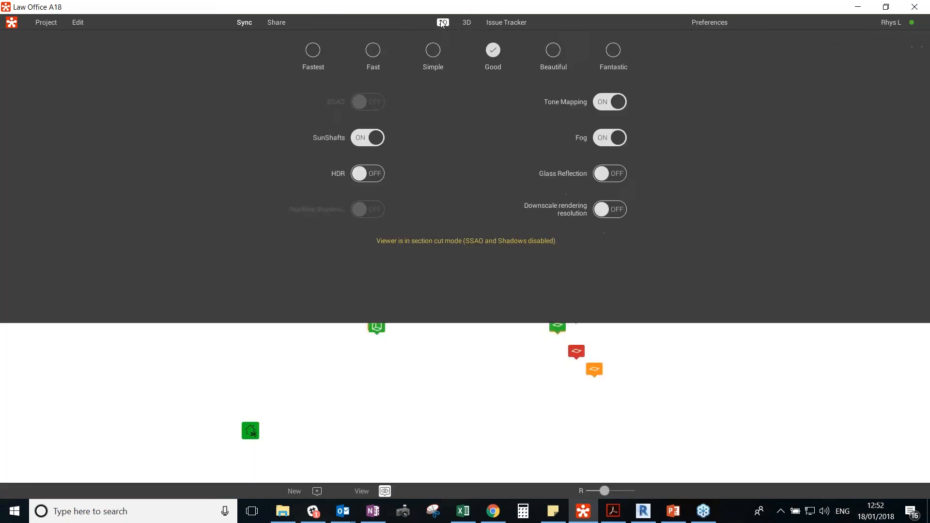
- Search the sheet list for 'str' to find structural sheets S200 and S201
mouse_move(652, 510)
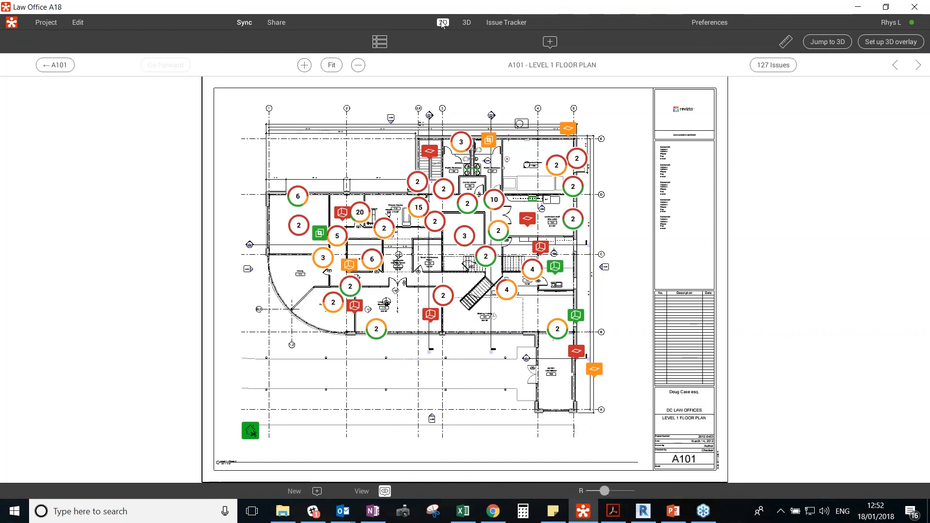
left_click(380, 41)
scroll(171, 194, "down", 2)
scroll(171, 194, "up", 3)
left_click(91, 65)
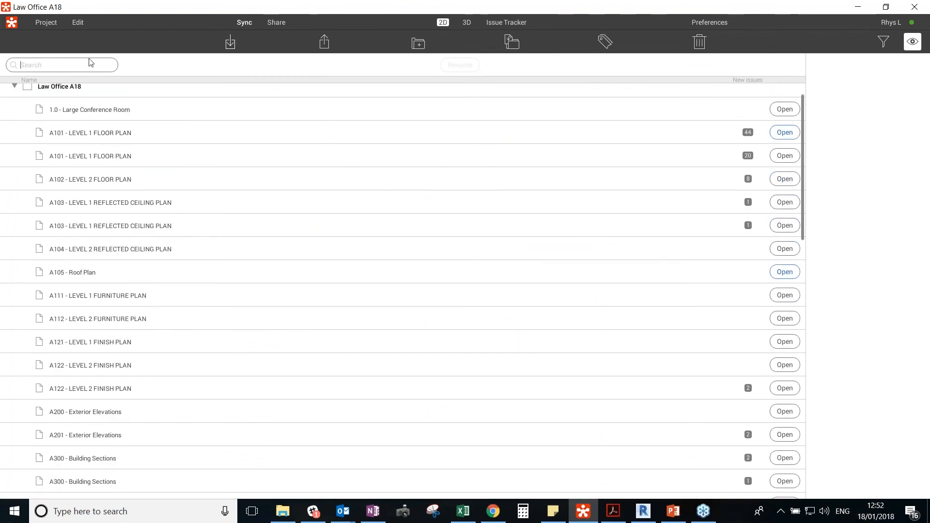
type("str")
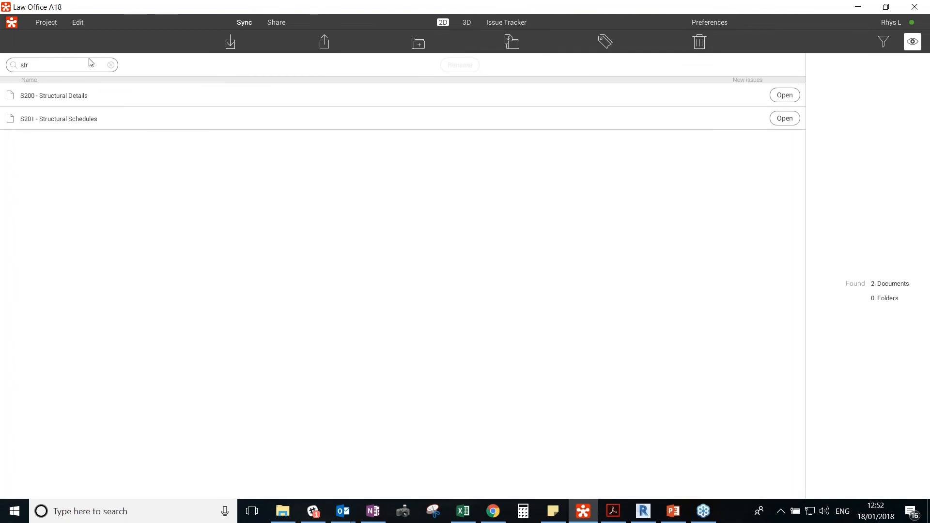
left_click(120, 99)
left_click(444, 115)
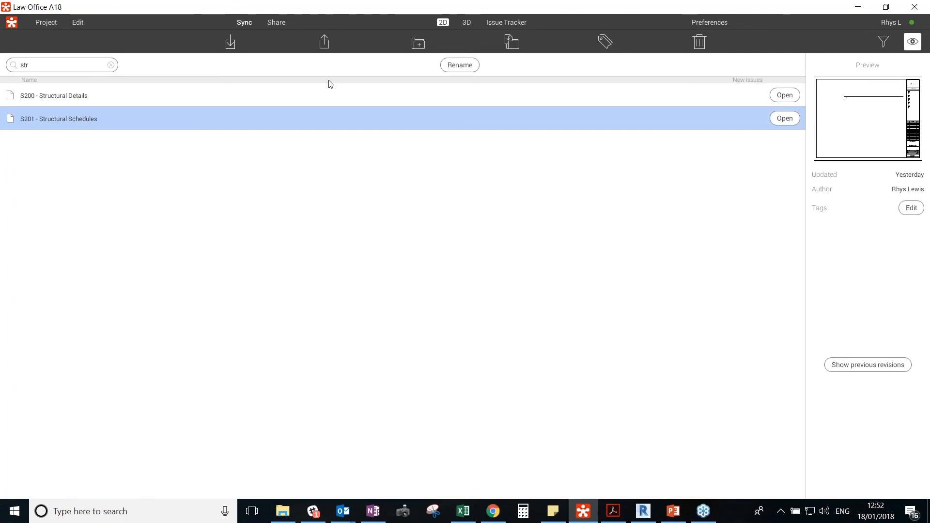
- Clear the search and open sheet S101 - Level 1 Slab and Foundation Plan
key("BackSpace")
key("BackSpace")
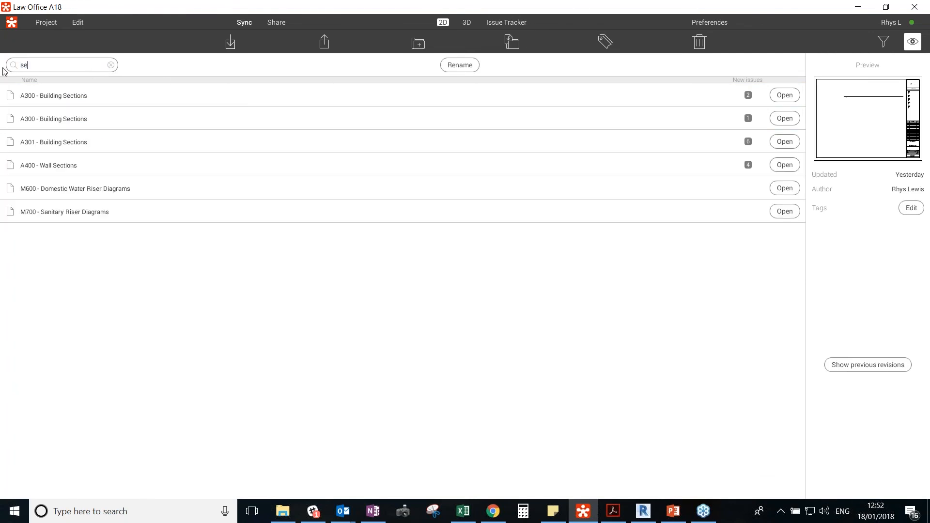
key("BackSpace")
scroll(520, 470, "down", 1)
left_click(189, 372)
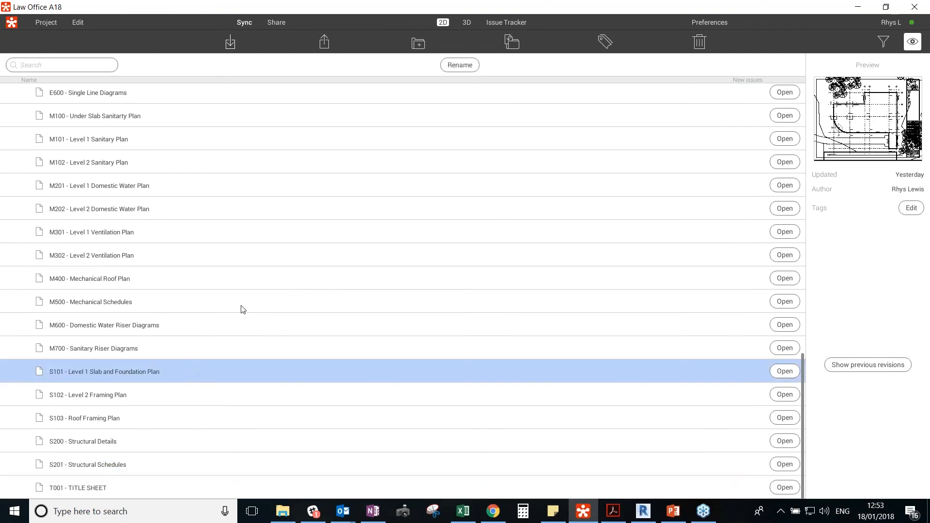
scroll(223, 334, "up", 3)
scroll(208, 368, "down", 2)
double_click(195, 403)
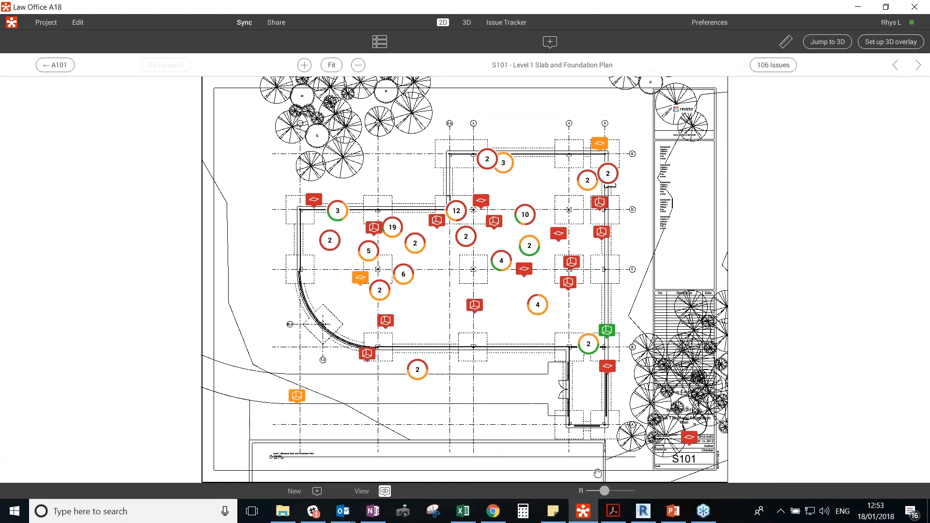
- Hide the issue markers on the S101 drawing
left_click(389, 493)
left_click_drag(557, 267, 503, 261)
scroll(502, 260, "down", 1)
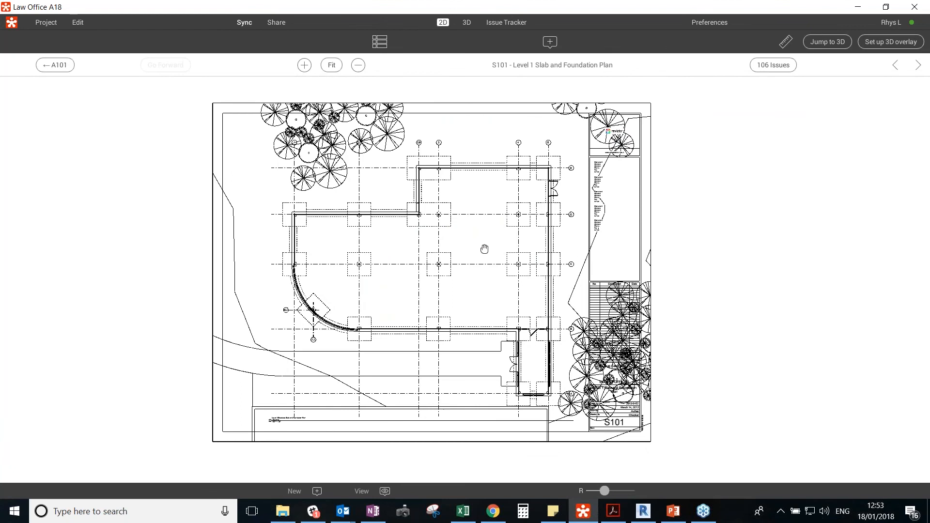
- Collapse the Law Office A18 folder in the sheet list
left_click(380, 42)
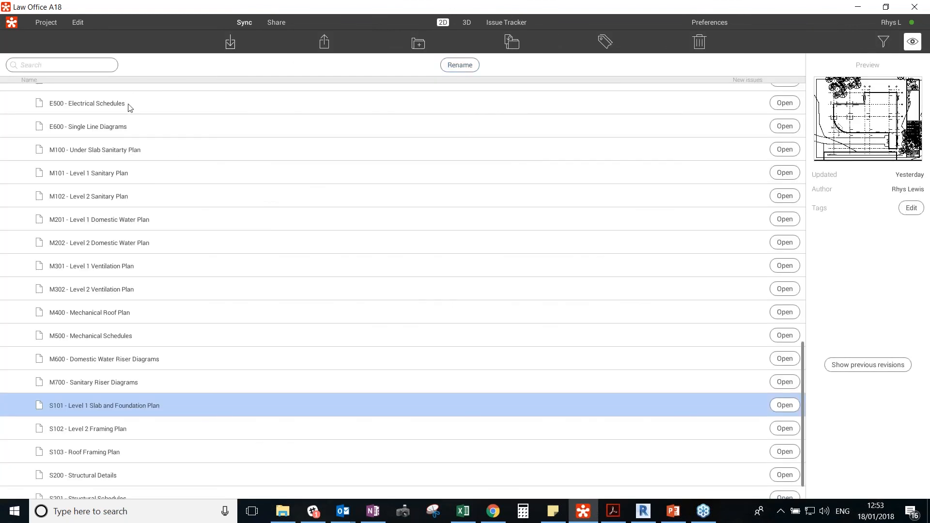
scroll(245, 197, "up", 3)
left_click_drag(806, 361, 810, 101)
left_click(14, 119)
- Delete the unwanted New Folder from the sheet list, then bring Revit forward
left_click(418, 45)
type("struc")
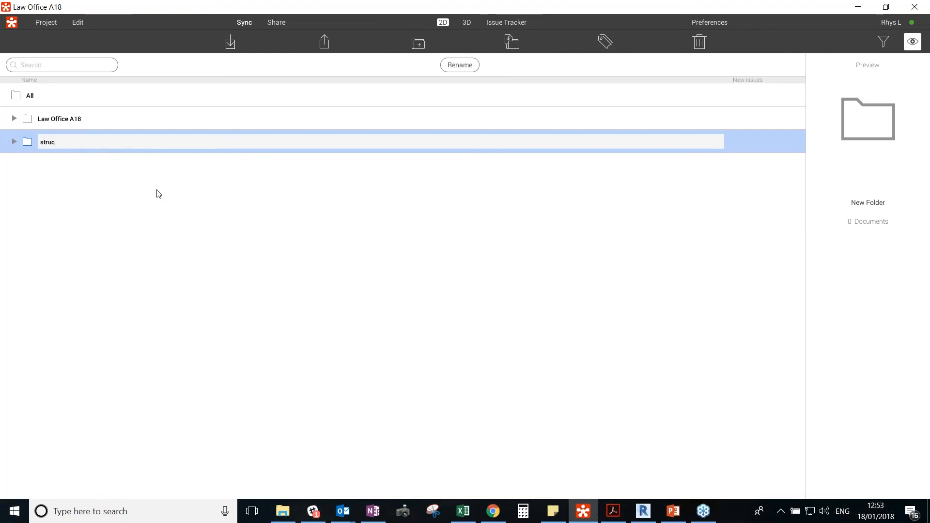
key("Escape")
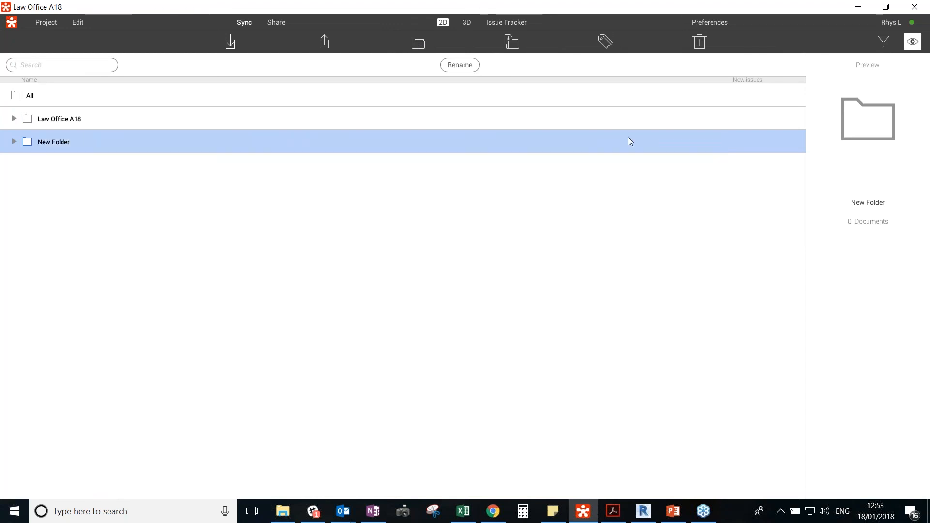
left_click(701, 45)
left_click(789, 142)
left_click(539, 65)
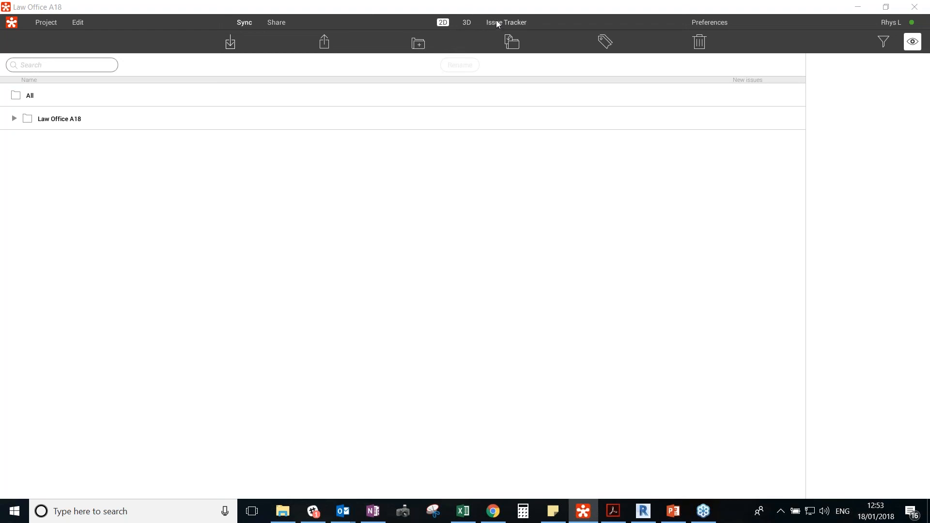
left_click(644, 510)
- Bring the Revizto Law Office A18 project back in front of Revit
scroll(481, 256, "down", 5)
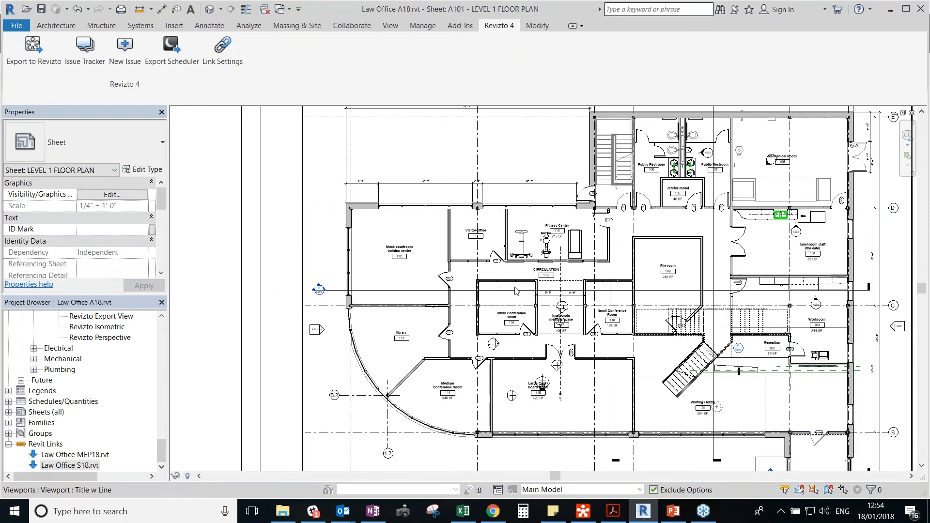
left_click(583, 511)
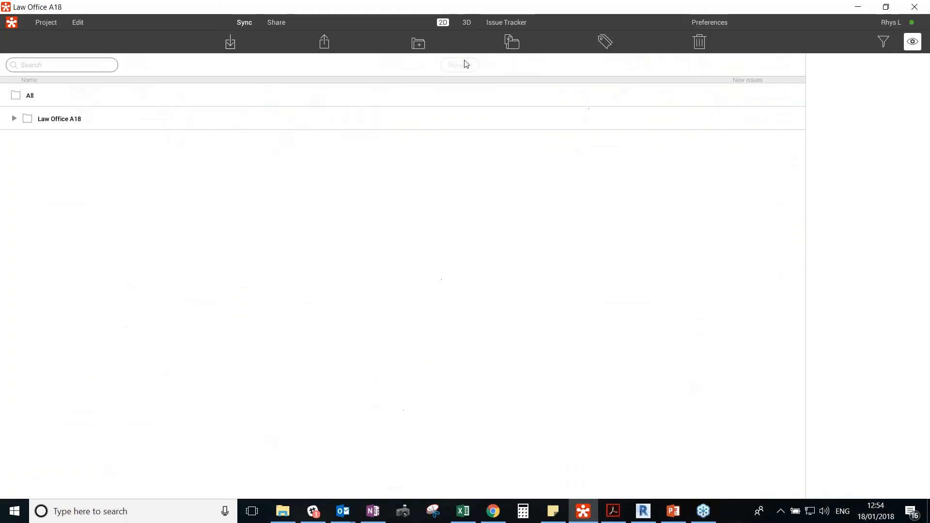
left_click(467, 23)
- Filter issues by the Structure tag (13 issues) and view issue 331 in the full 3D model
left_click(492, 22)
left_click(650, 228)
left_click(511, 392)
scroll(510, 371, "down", 8)
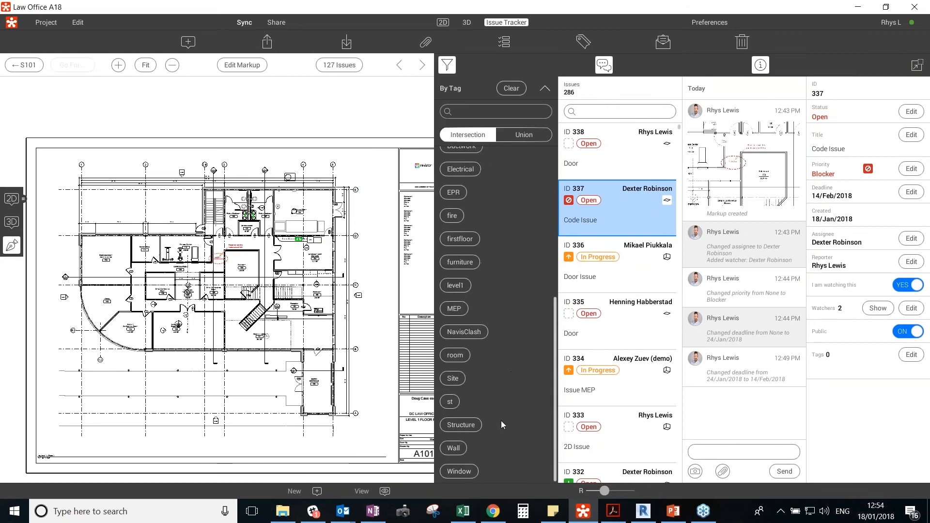
left_click(461, 425)
left_click(646, 152)
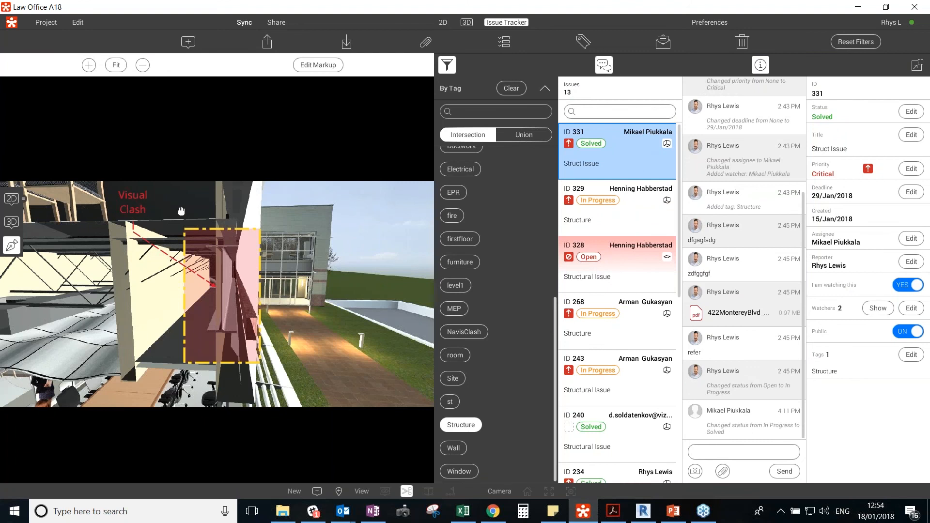
left_click(12, 222)
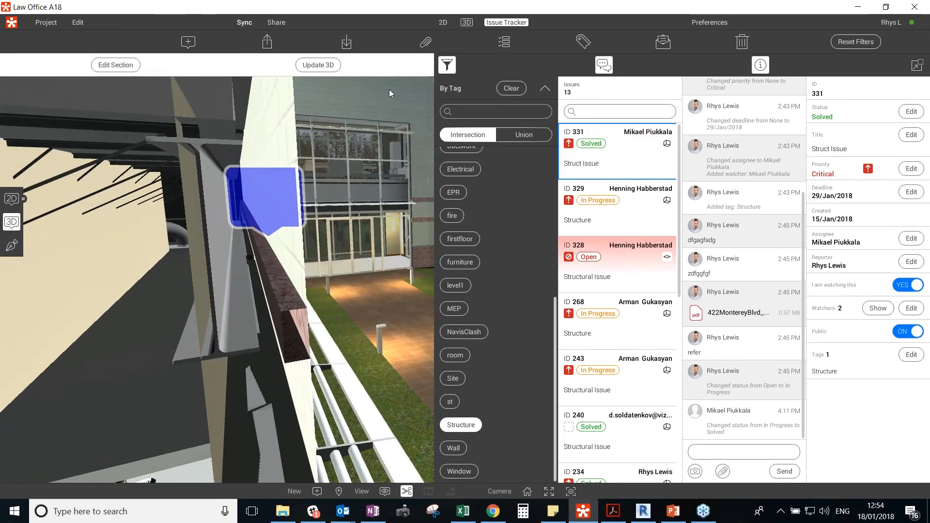
left_click(467, 23)
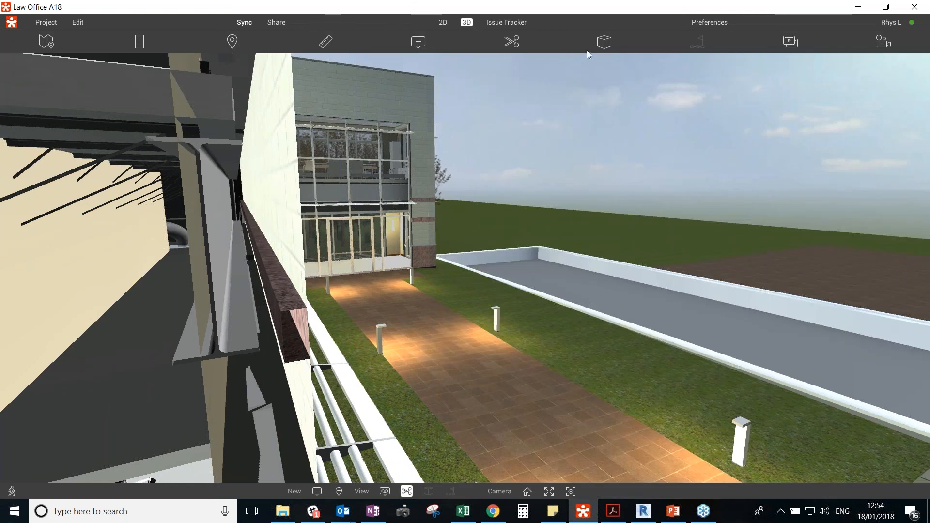
- Group objects by links, show only the S18 structural model, and colour it blue-violet
left_click(604, 42)
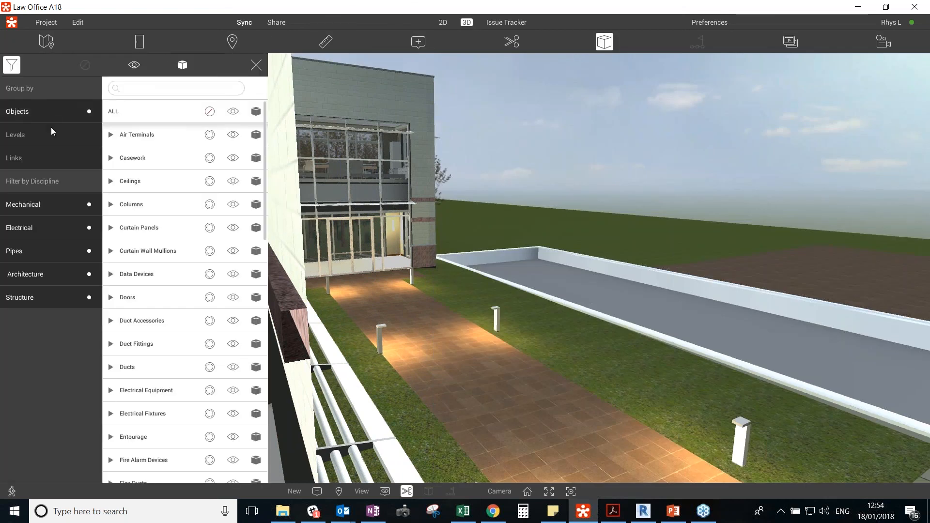
left_click(63, 160)
left_click(233, 112)
left_click(233, 182)
left_click_drag(300, 194, 582, 212)
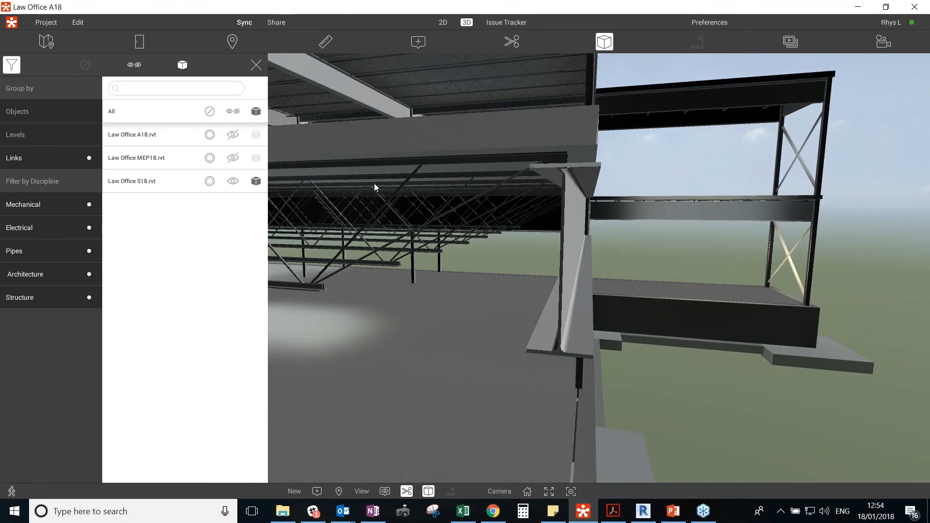
left_click(210, 182)
left_click(397, 322)
left_click(623, 207)
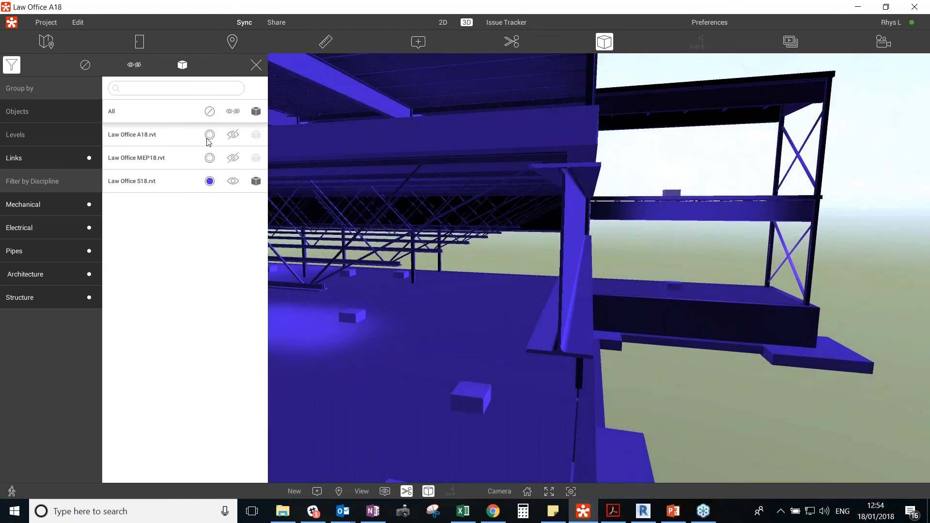
- Show the A18 architectural model as transparent and return to the issue tracker
left_click(232, 135)
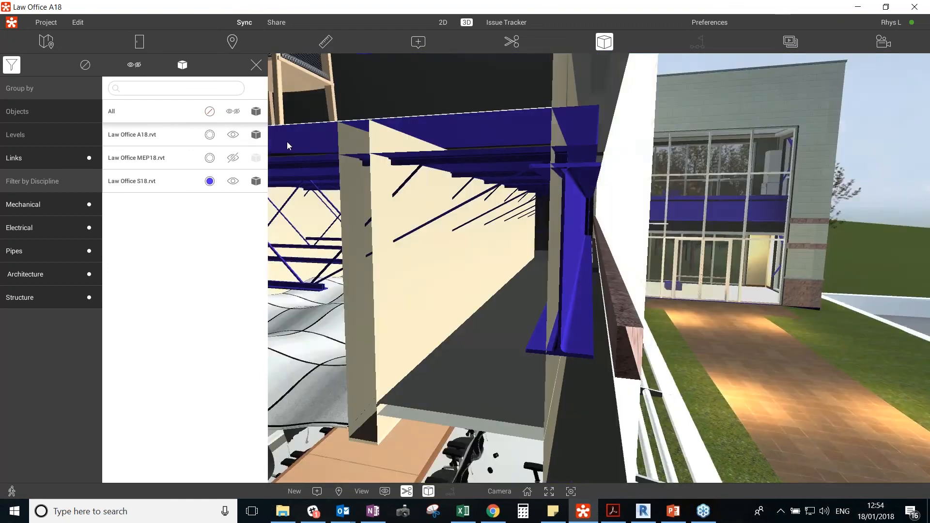
left_click(256, 135)
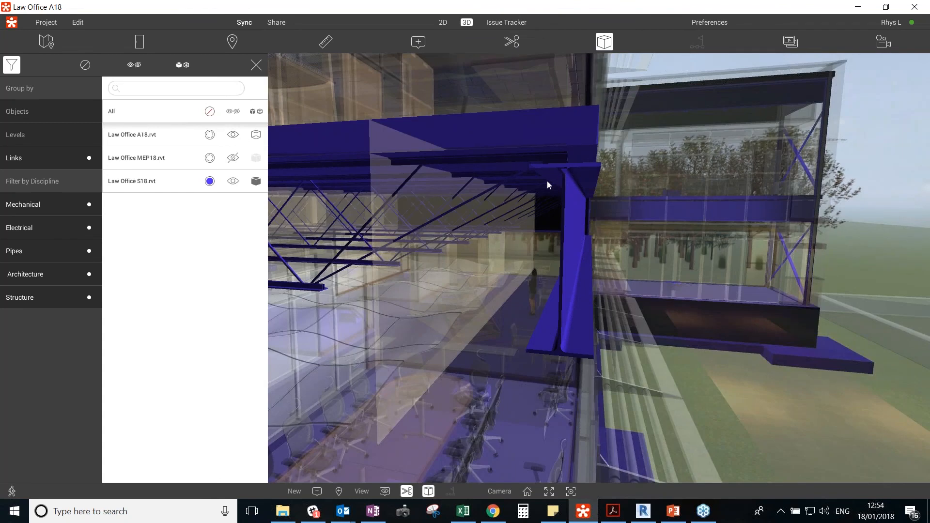
scroll(680, 201, "up", 3)
scroll(620, 88, "down", 4)
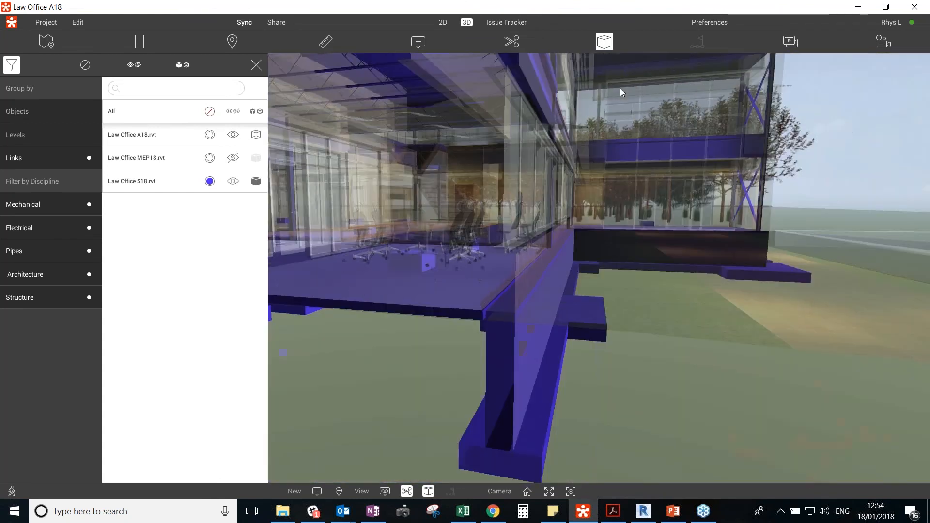
left_click(498, 24)
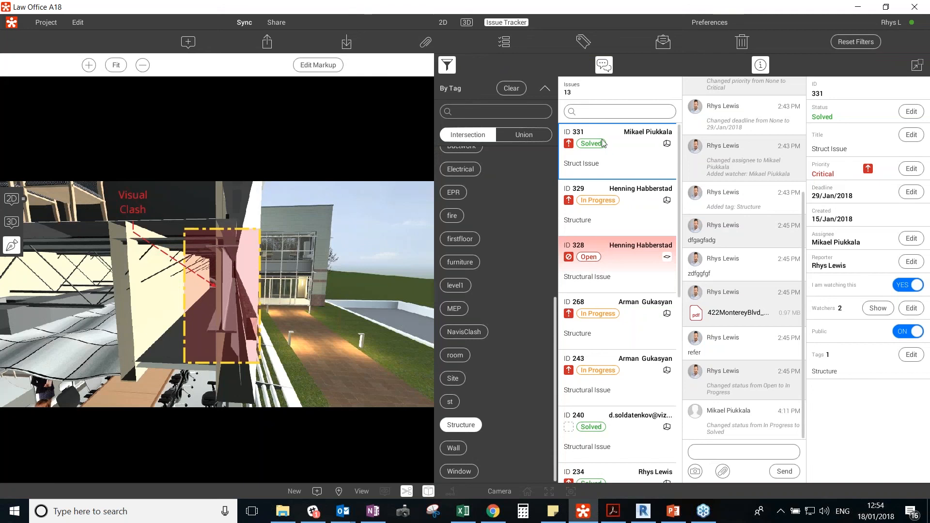
left_click(643, 511)
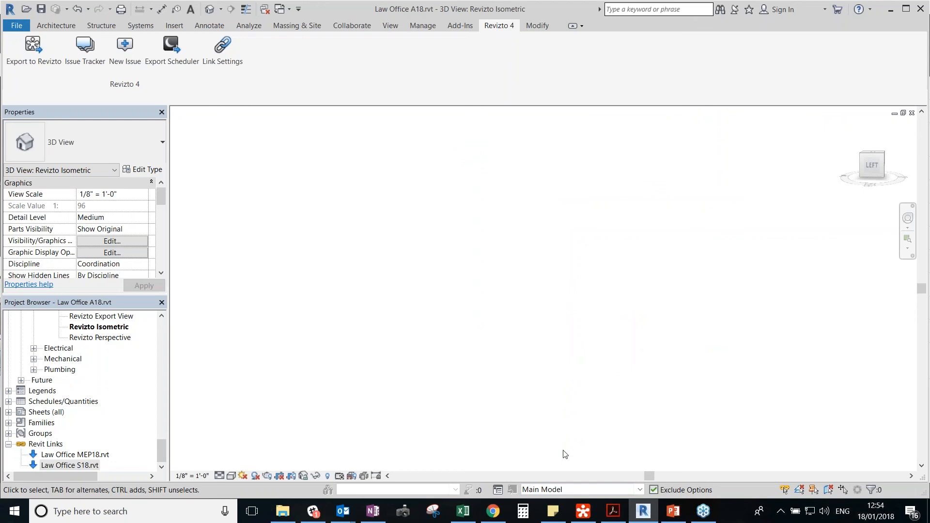
left_click(584, 512)
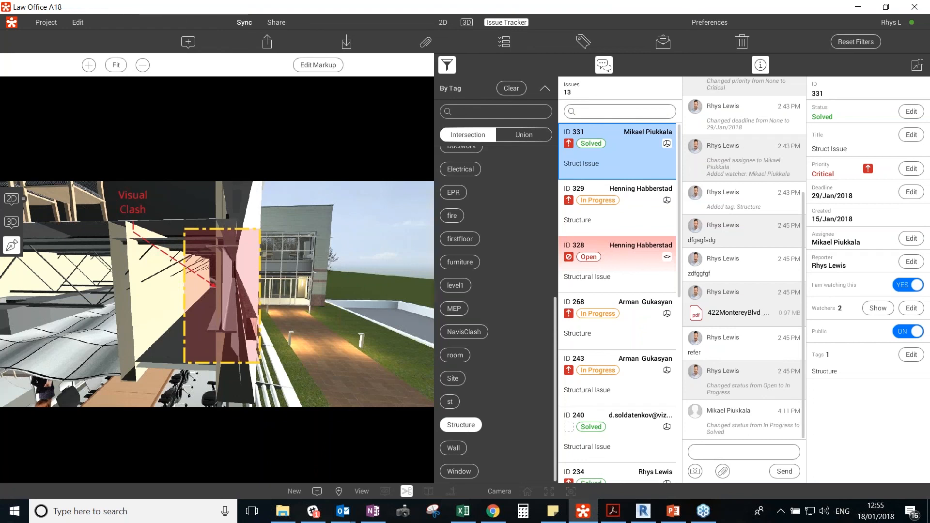
- Show slide 11, Revizto Workflow, in PowerPoint, then return to the Revizto tracker
left_click(673, 511)
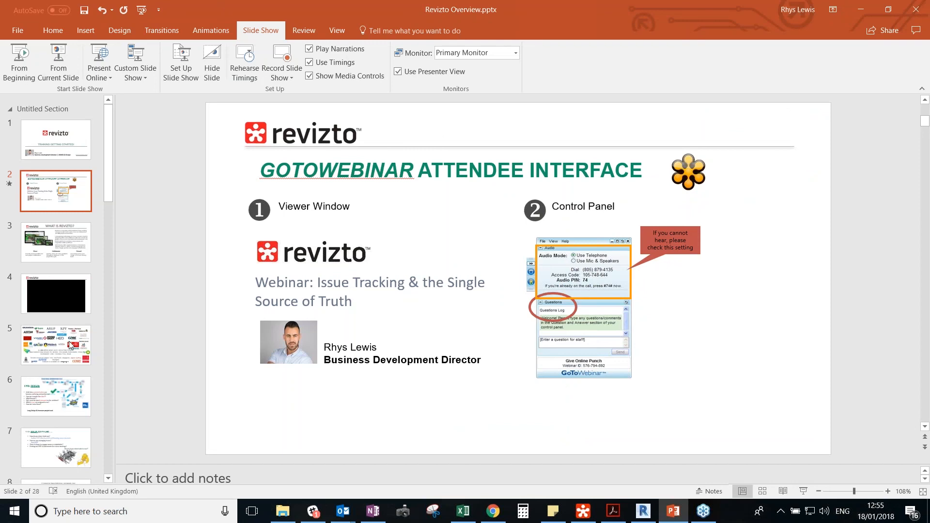
scroll(72, 373, "down", 5)
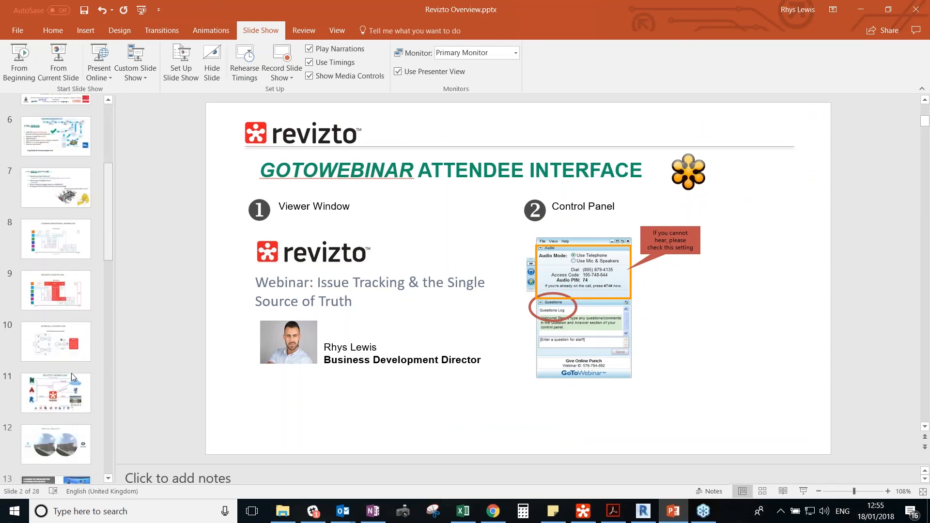
left_click(64, 352)
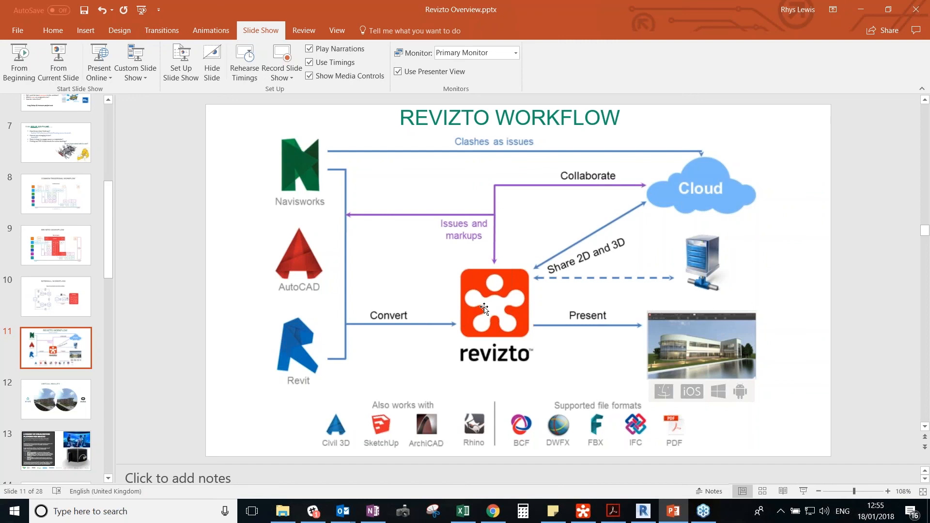
left_click(583, 511)
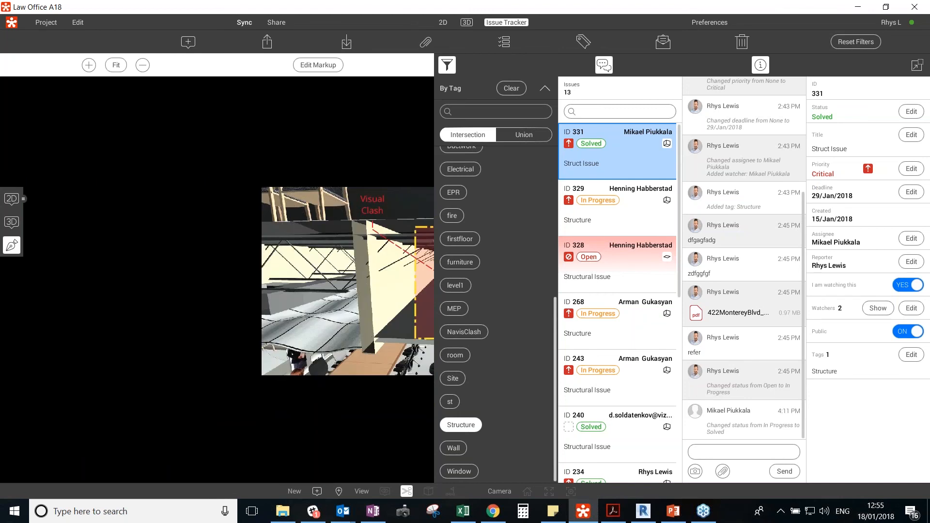
- Minimise Revizto to reveal Revit's Revizto Isometric 3D view of Law Office A18
left_click(643, 512)
left_click(587, 512)
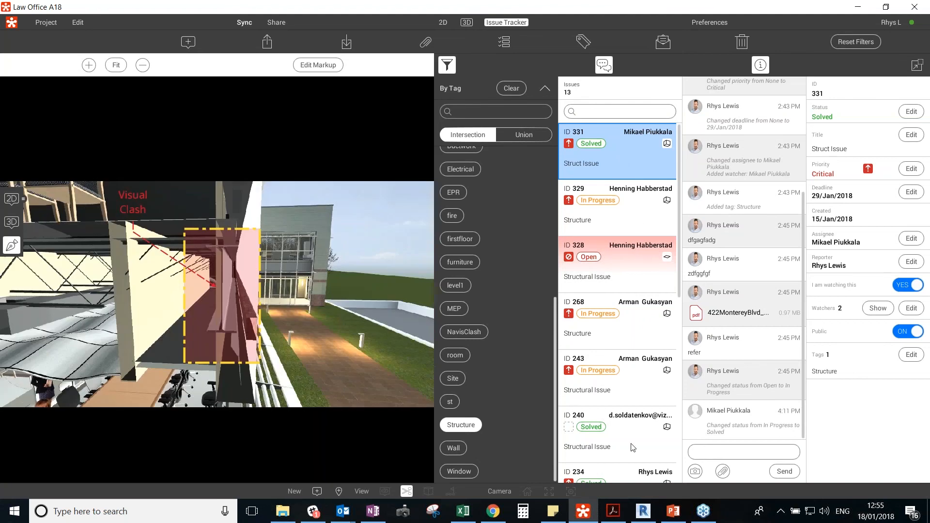
left_click(587, 513)
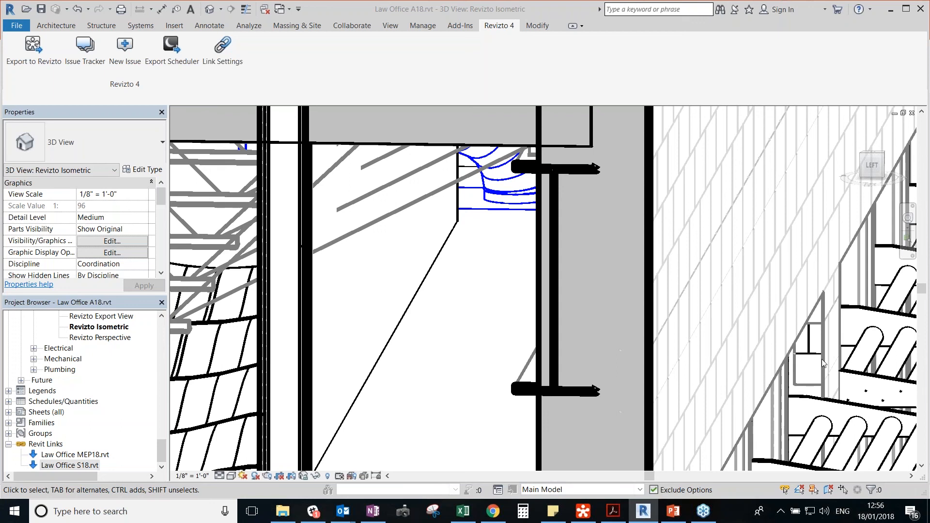
- Show the Revizto Overview deck's closing Thank You slide 28, then bring up Outlook
left_click(673, 515)
left_click_drag(109, 245, 118, 449)
left_click(56, 445)
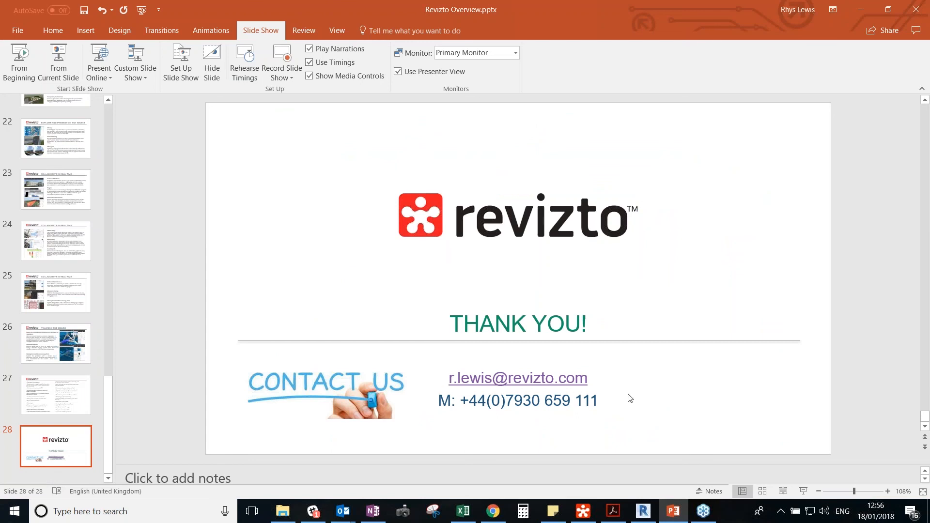
left_click(342, 511)
- Start a new e-mail to the 'service' contact with the sender's own address in Cc
left_click(222, 465)
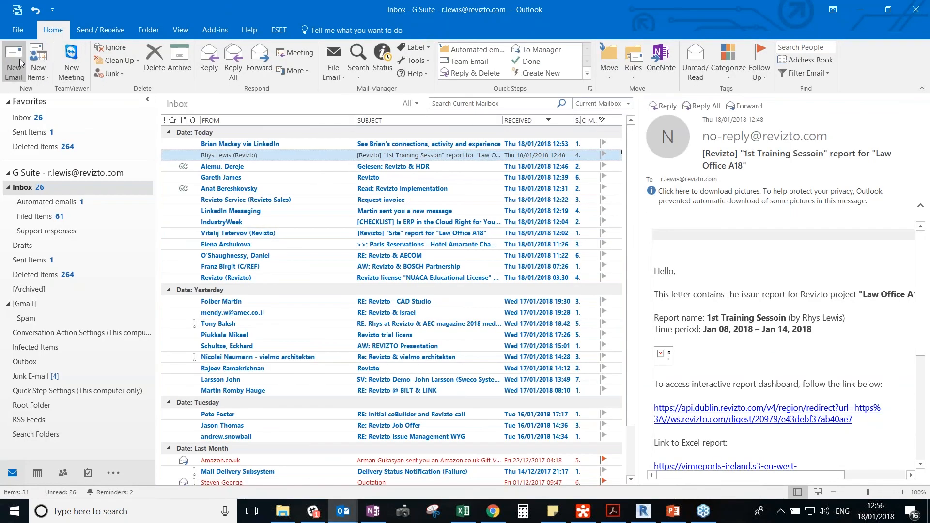
key("ctrl+n")
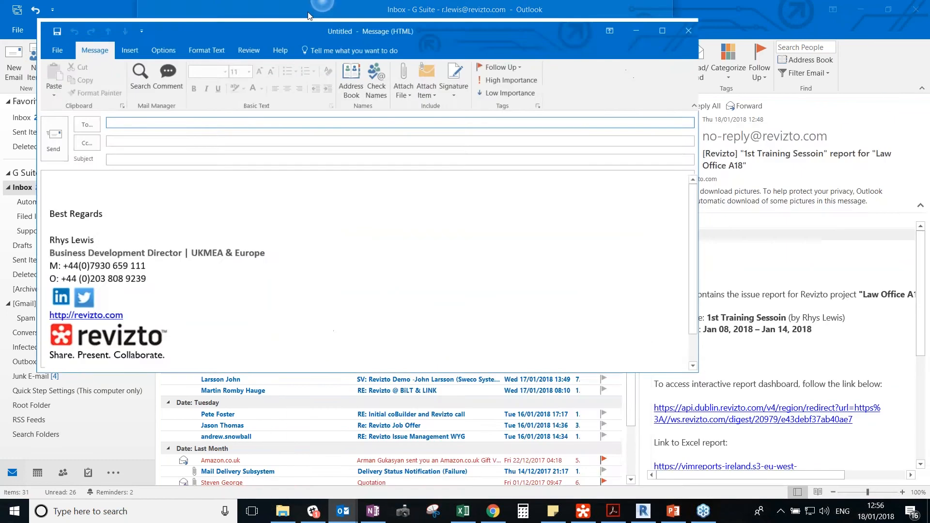
type("service")
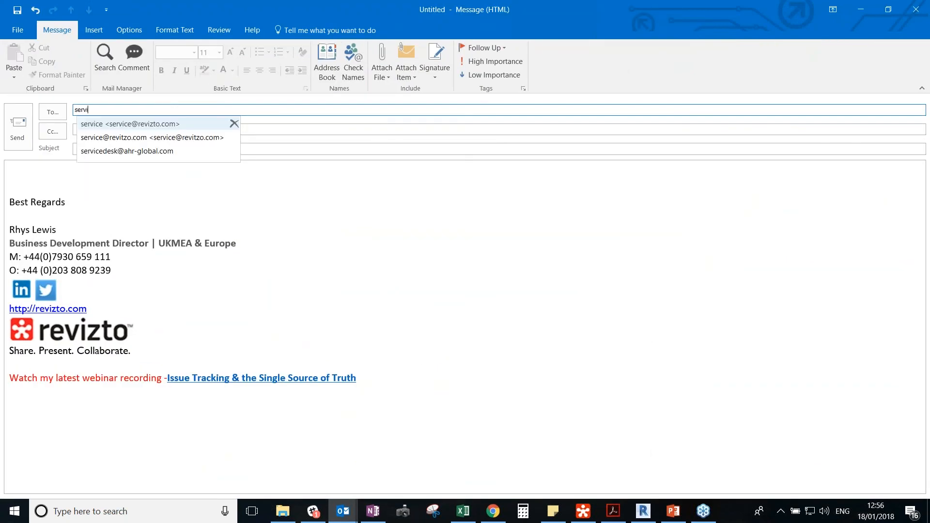
left_click(150, 125)
left_click(148, 129)
type("r.")
left_click(138, 143)
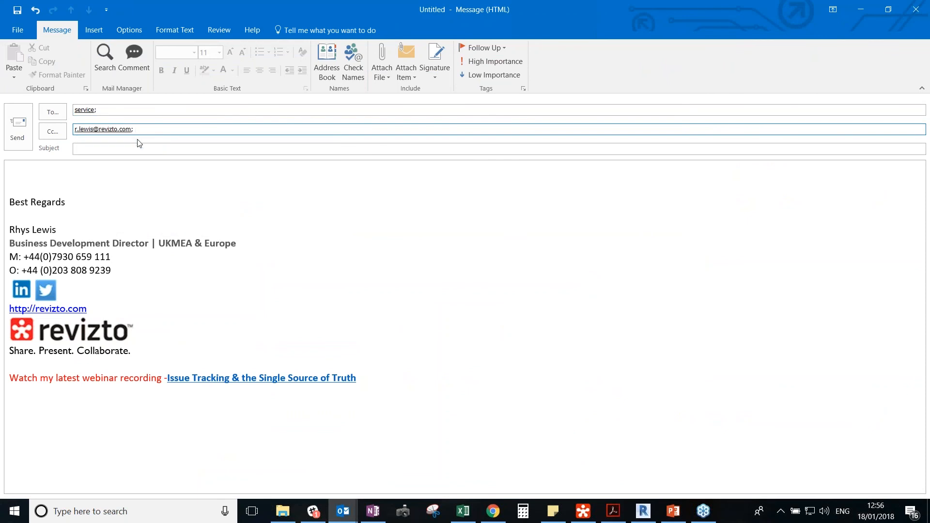